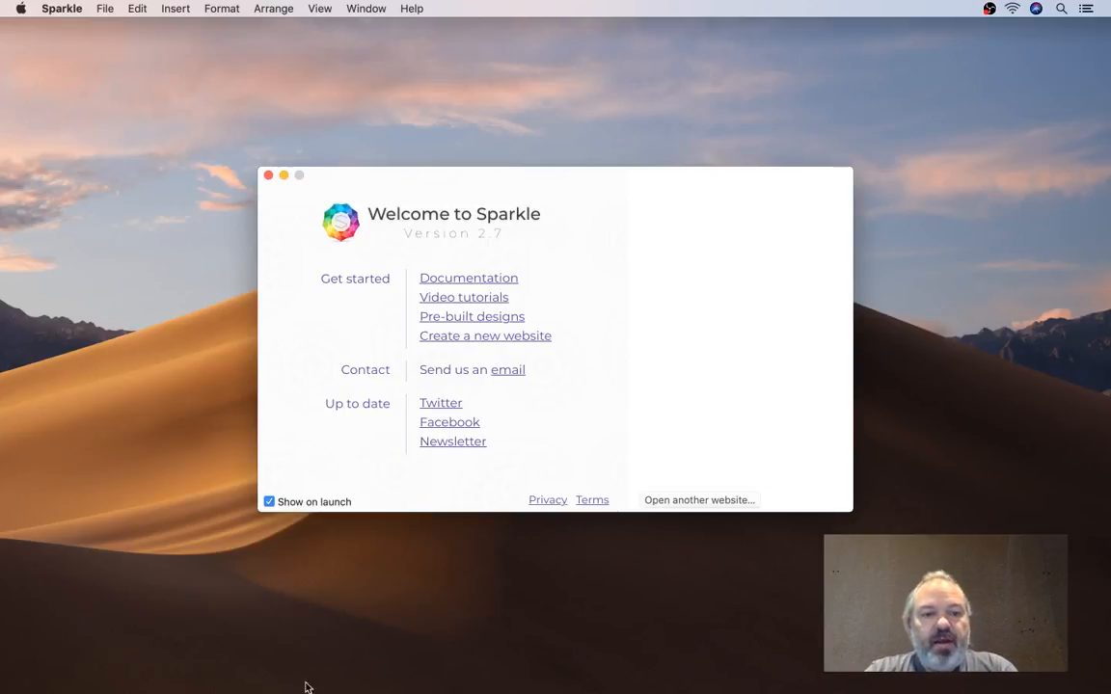
Create a new blank website document and dismiss the element palette
left_click_drag(367, 196, 381, 179)
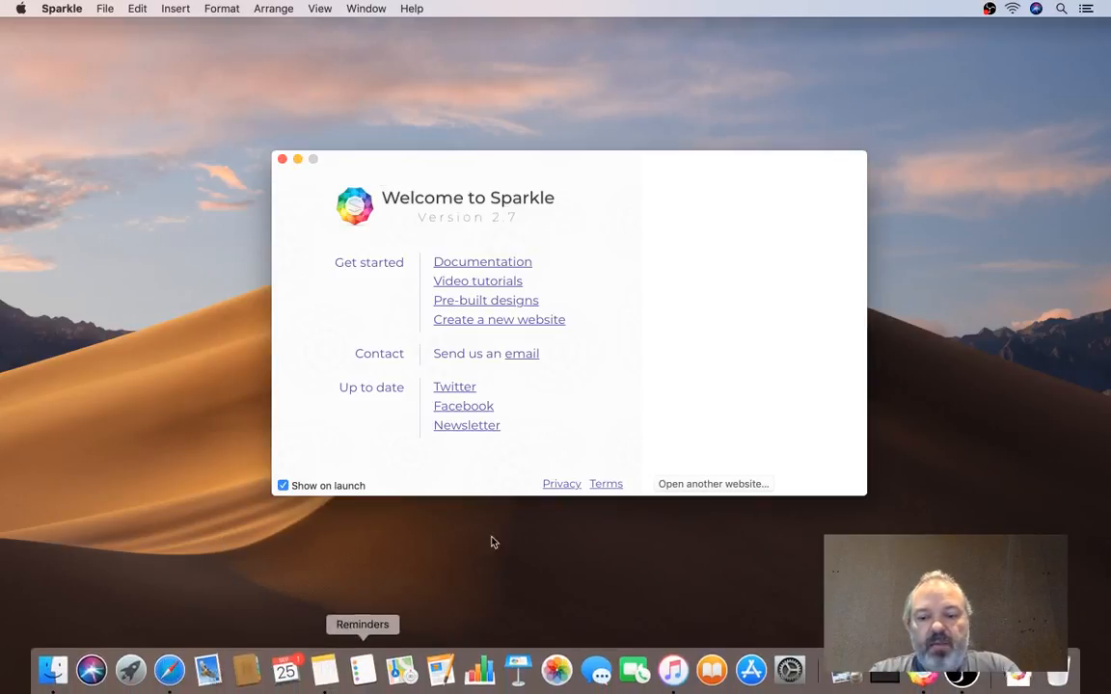
mouse_move(938, 692)
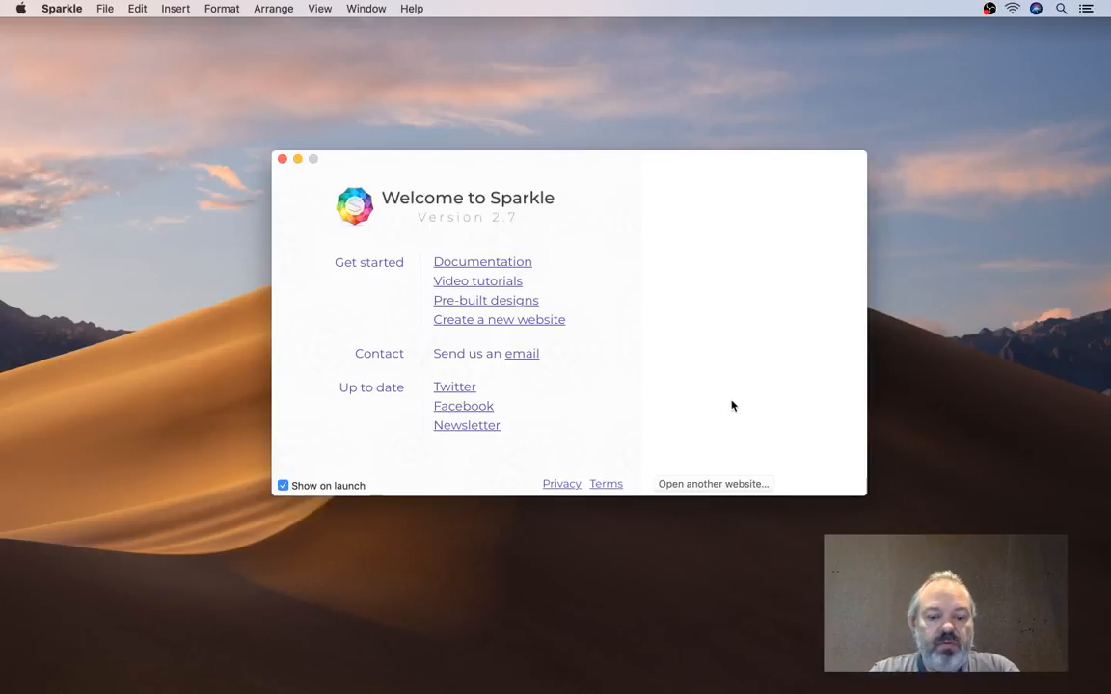
left_click(106, 8)
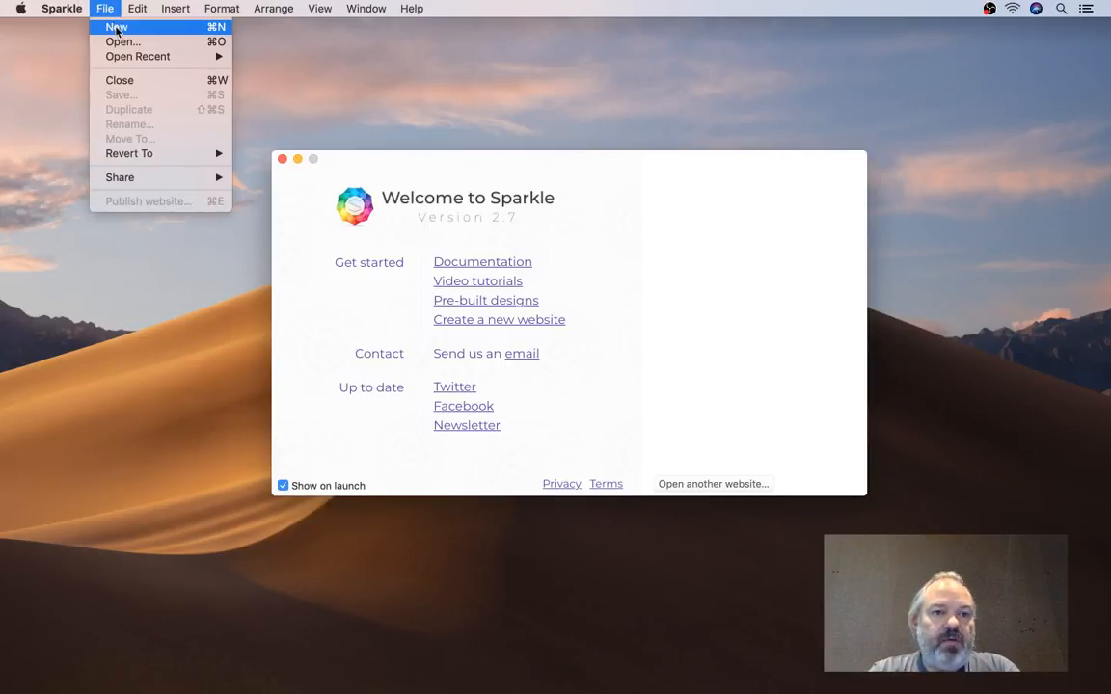
left_click(115, 31)
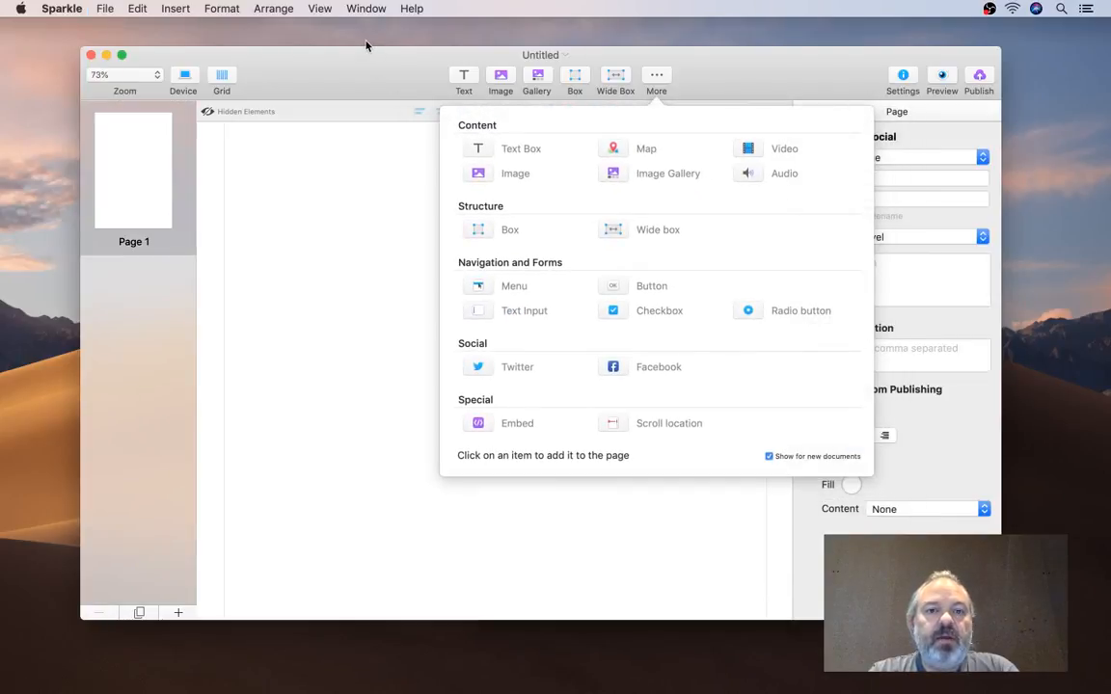
left_click(366, 40)
left_click(382, 72)
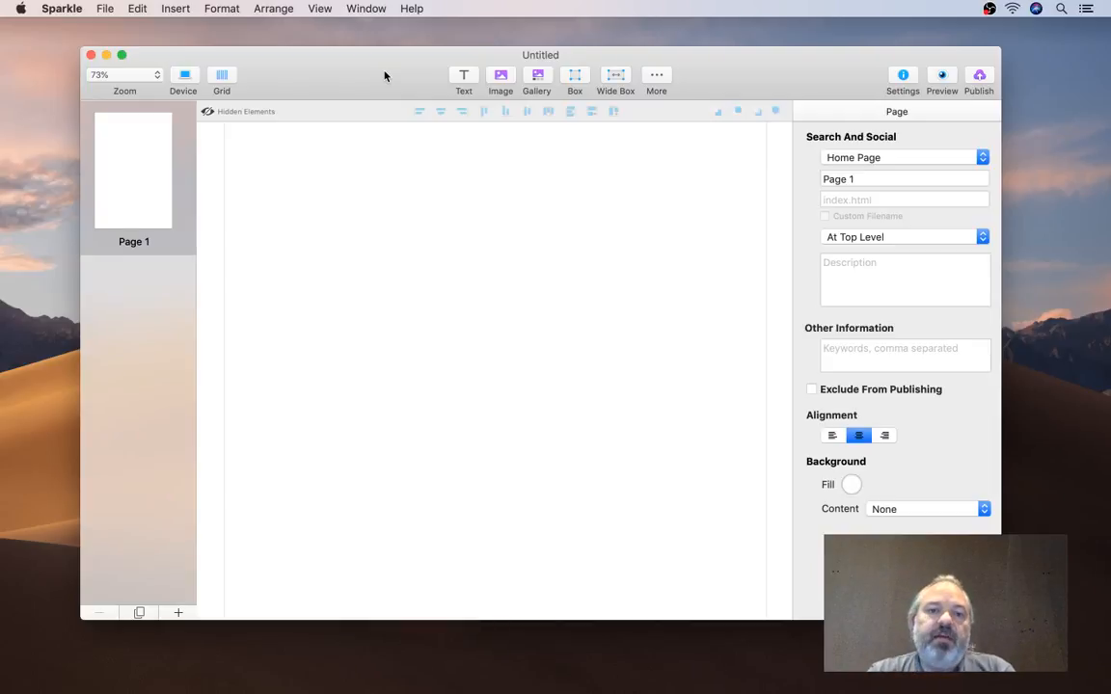
Review the full palette of elements that can be added to the page, and close it
left_click(656, 76)
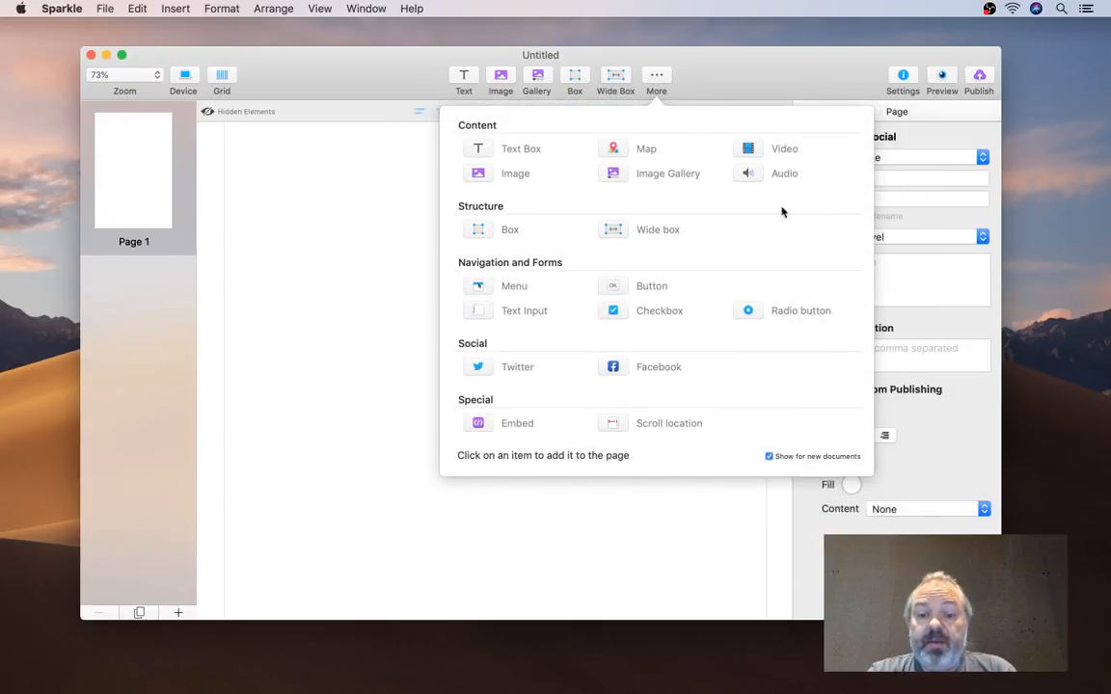
left_click(705, 87)
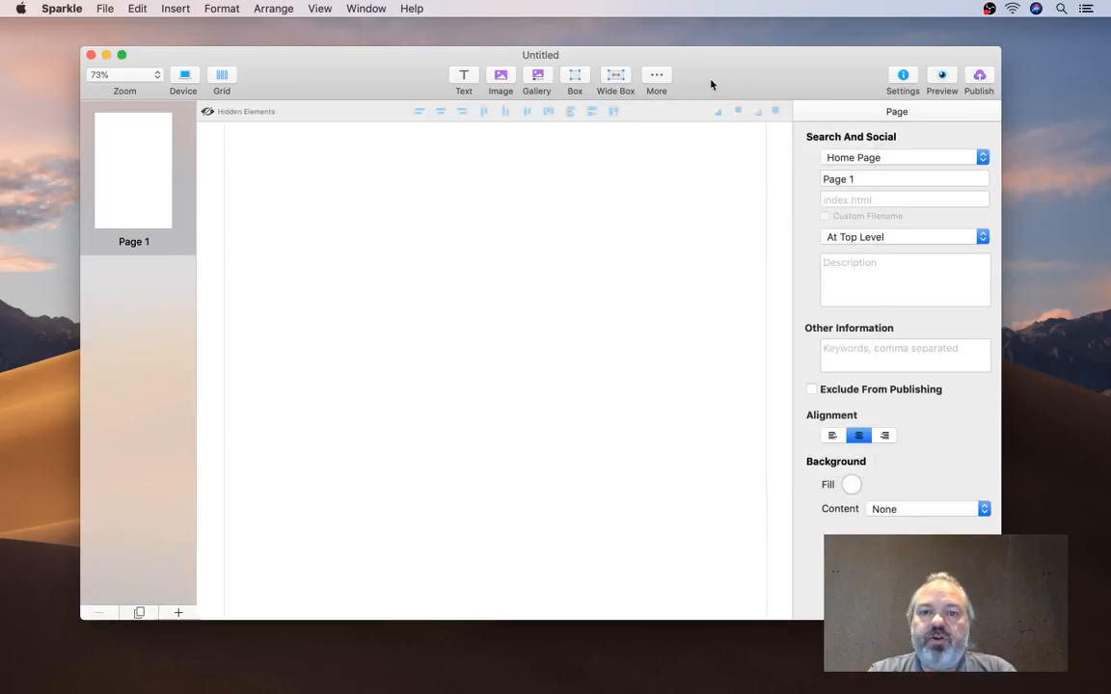
left_click_drag(711, 84, 755, 75)
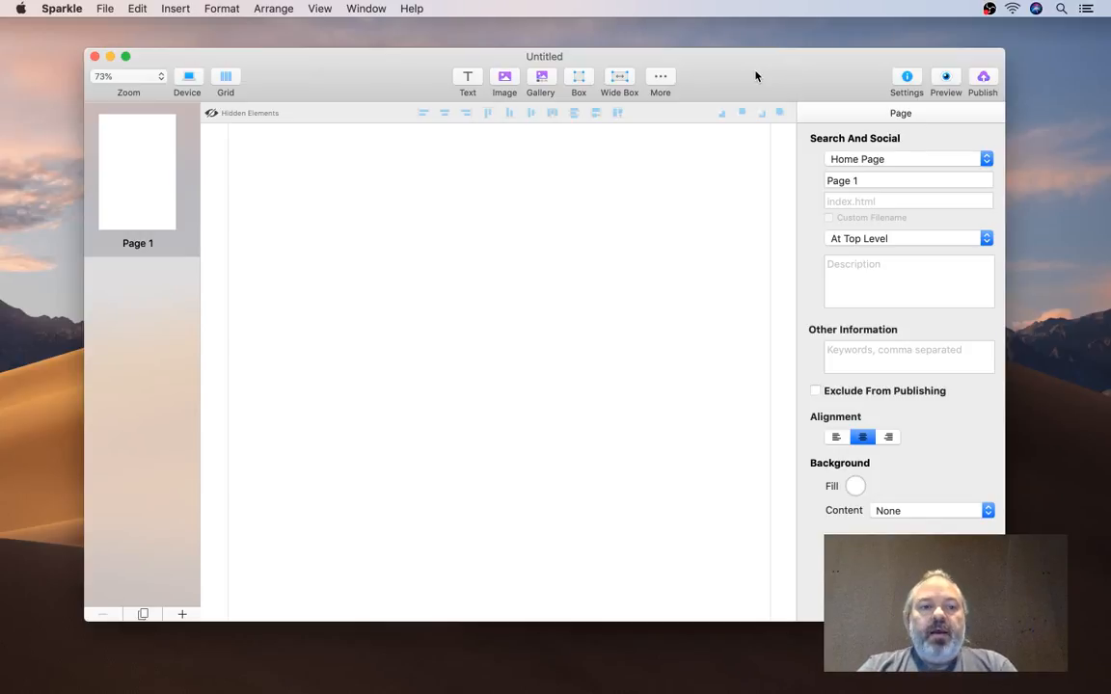
Add an image placeholder to the page and move it up and to the left of the centre
left_click(672, 80)
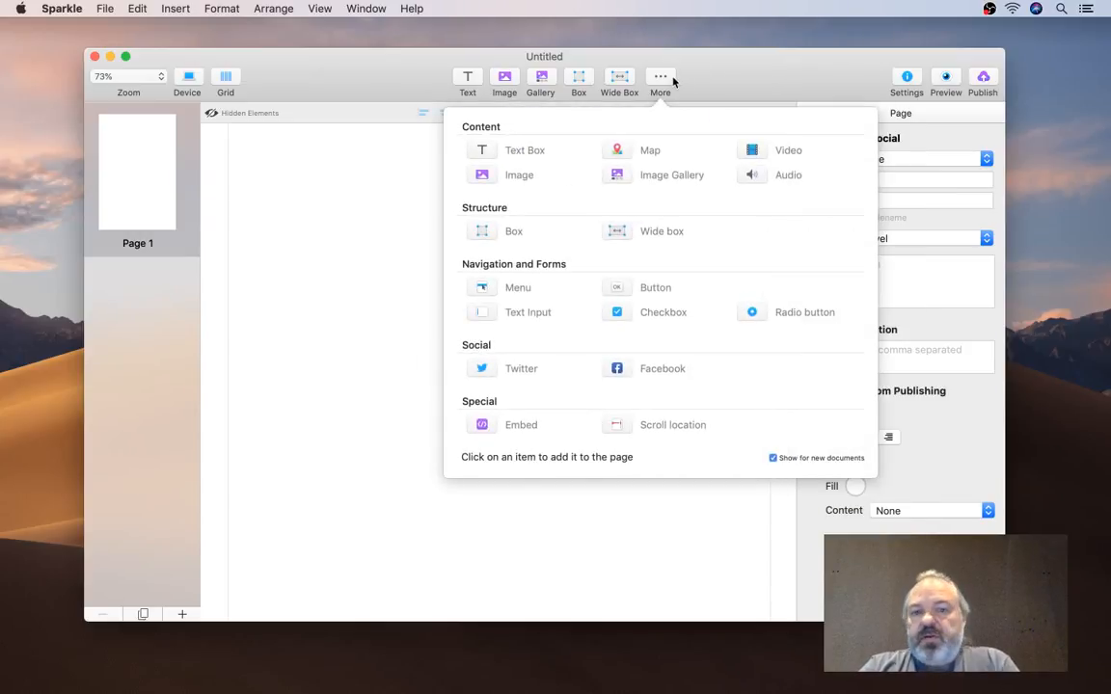
left_click(514, 174)
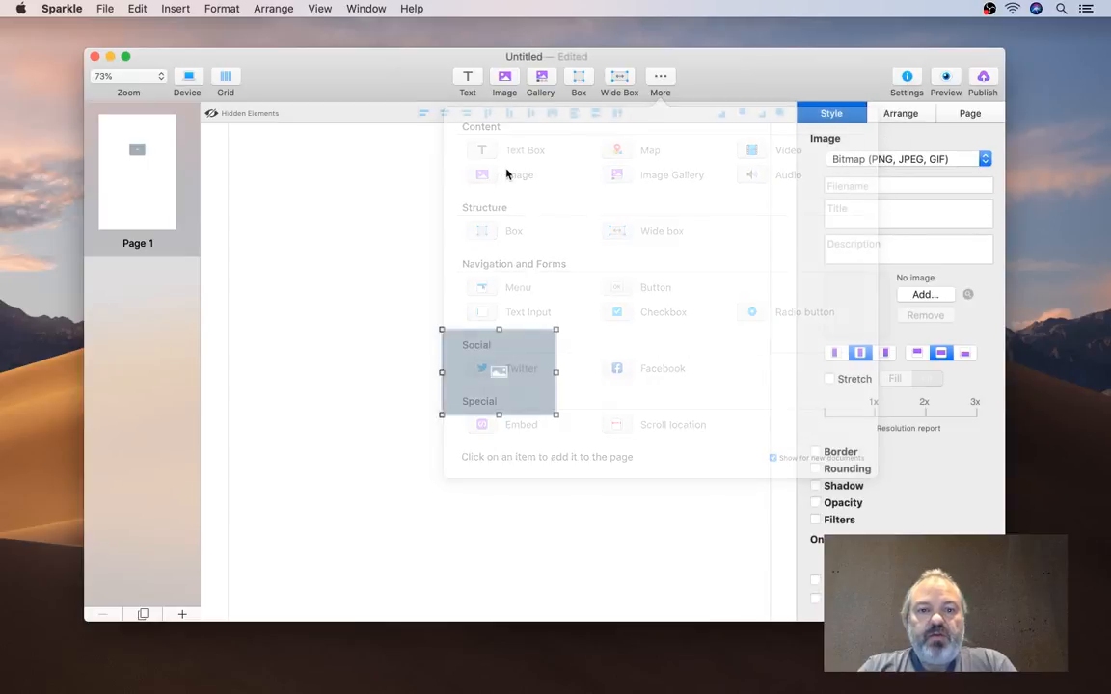
left_click_drag(501, 369, 384, 300)
Add a box and arrange it beside the image placeholder near the page's upper edge, with both aligned in a row
left_click(579, 79)
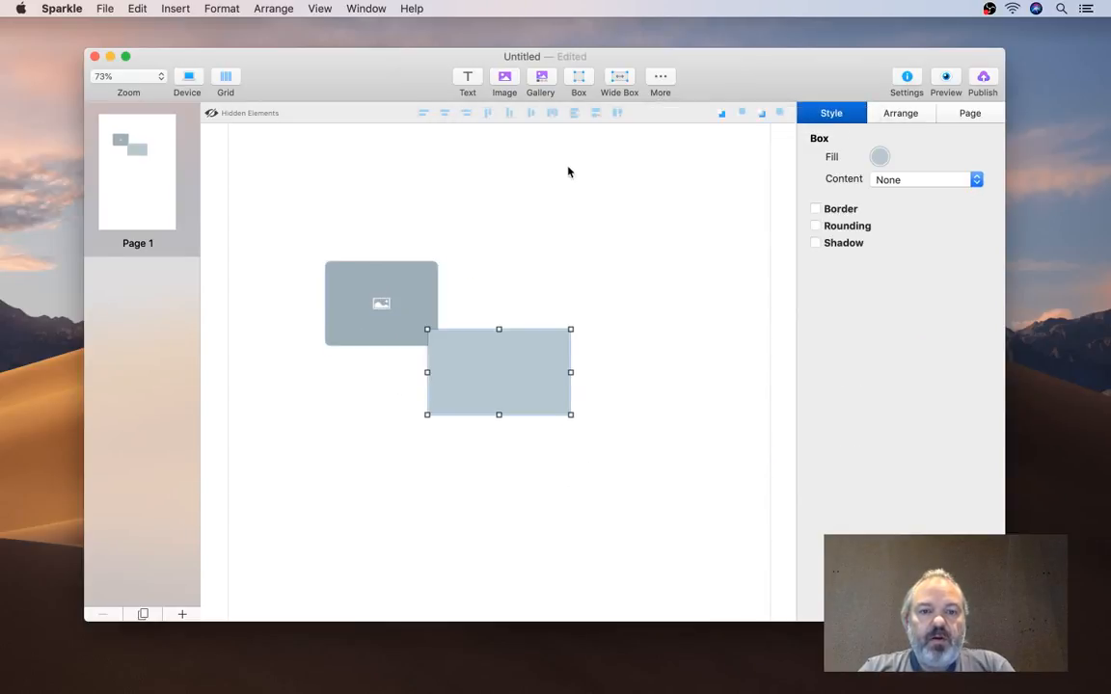
left_click_drag(476, 382, 508, 316)
left_click_drag(405, 324, 350, 218)
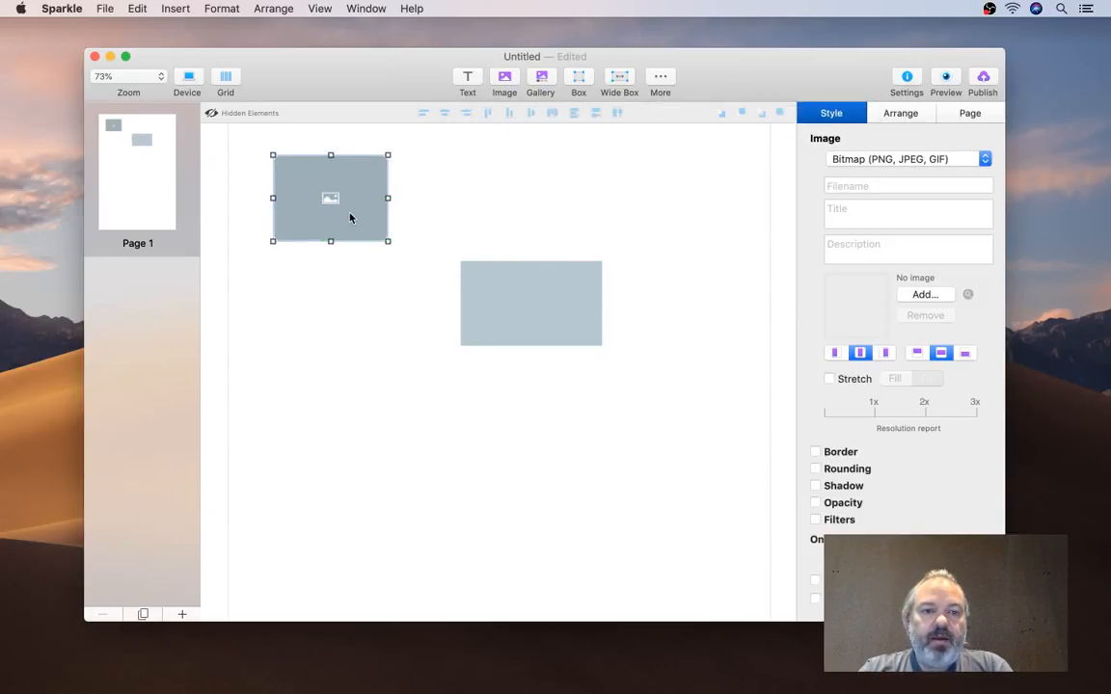
left_click_drag(499, 307, 442, 195)
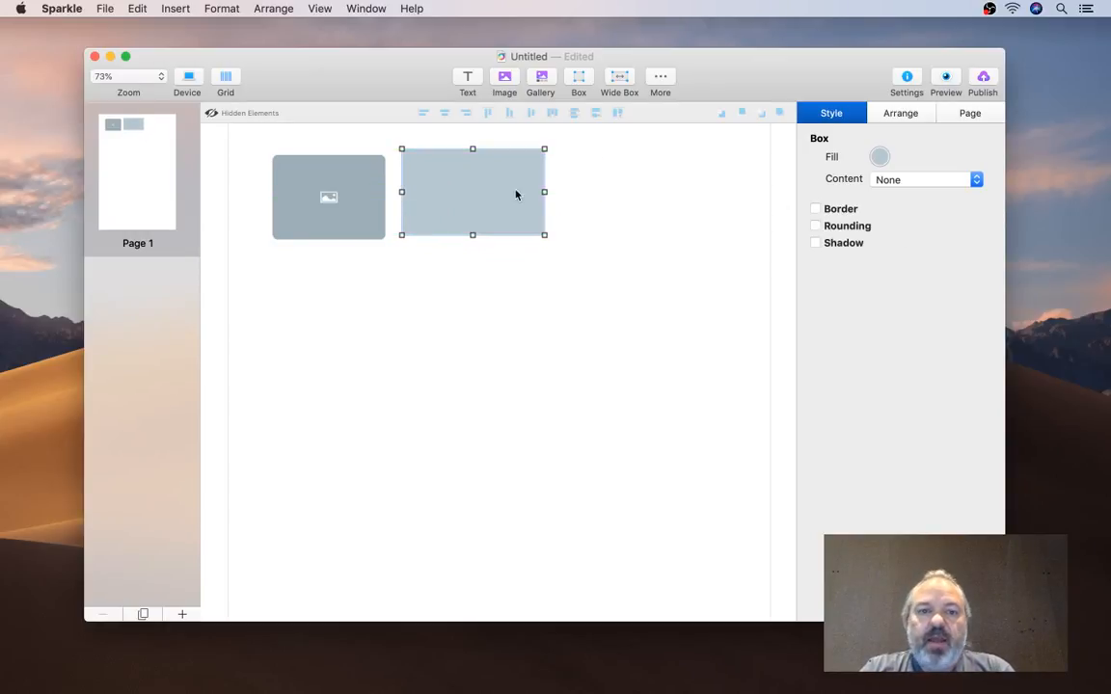
left_click_drag(515, 195, 476, 183)
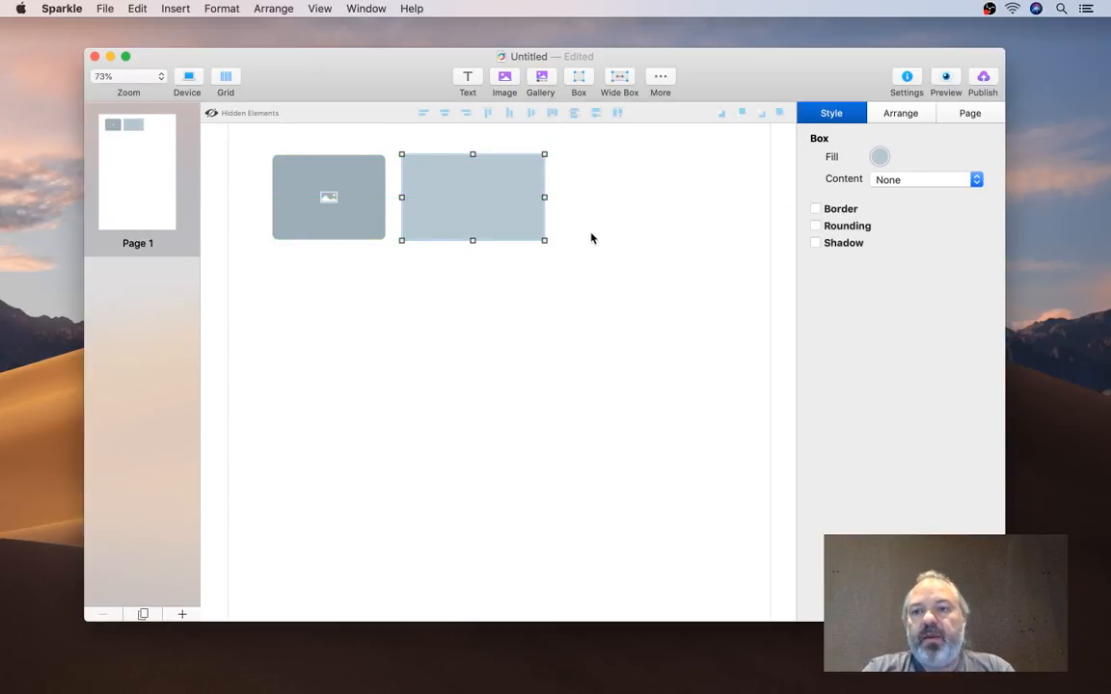
Check the website's publishing location setup and dismiss it
left_click(984, 77)
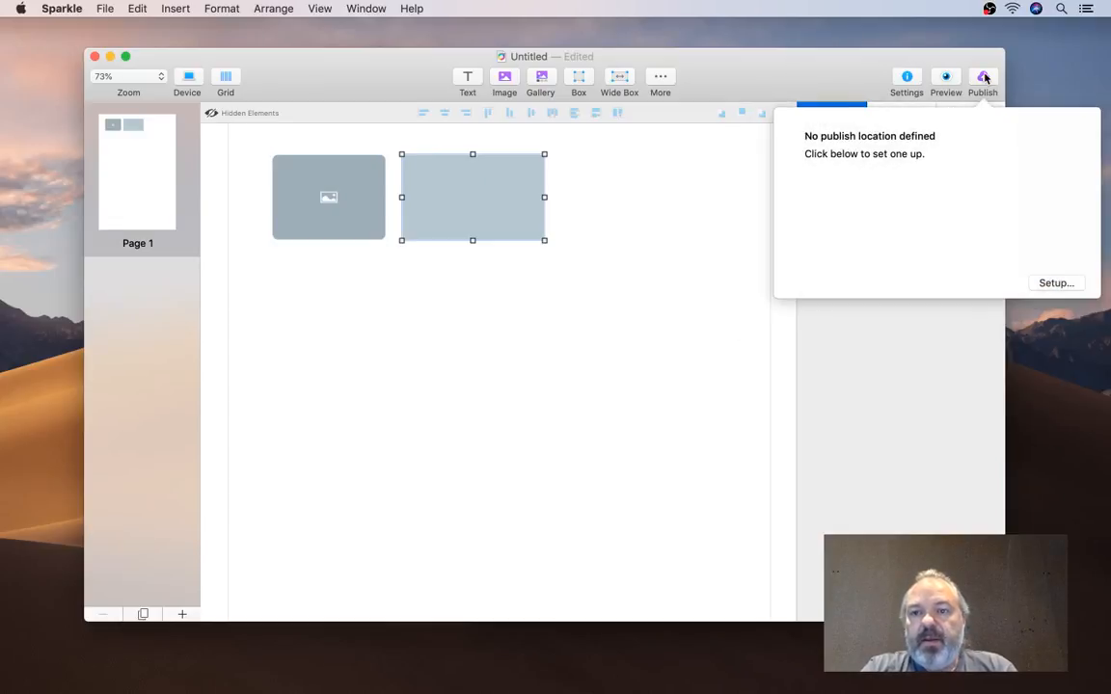
left_click_drag(825, 74, 838, 78)
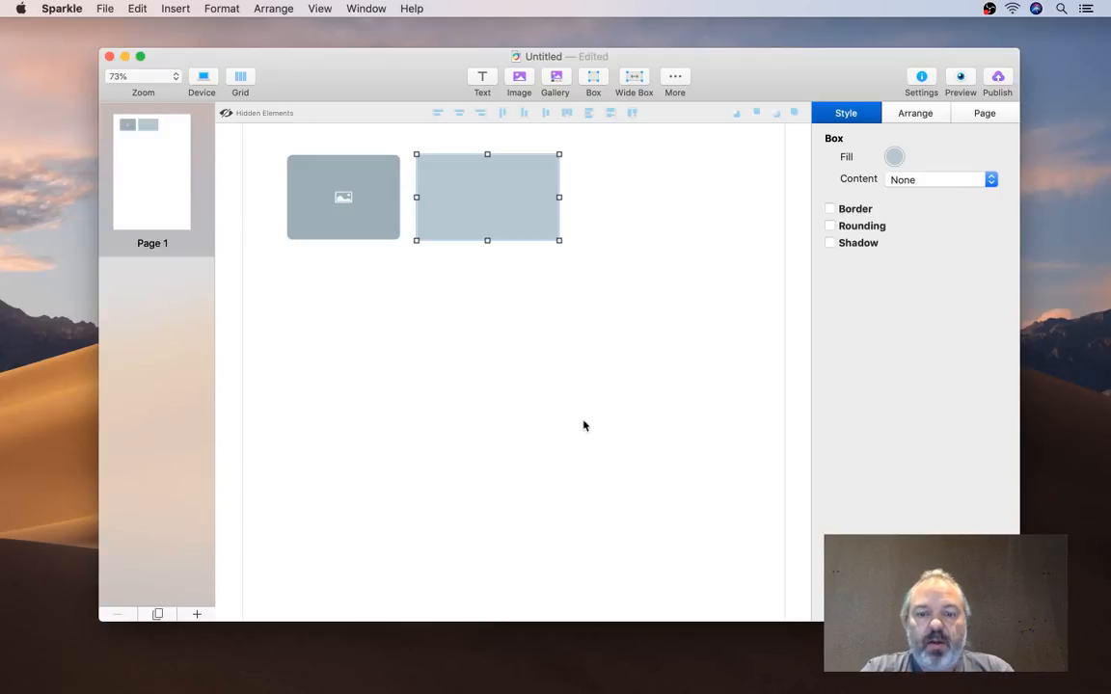
Switch to System Preferences and set the accent color in the General settings to purple
left_click(802, 682)
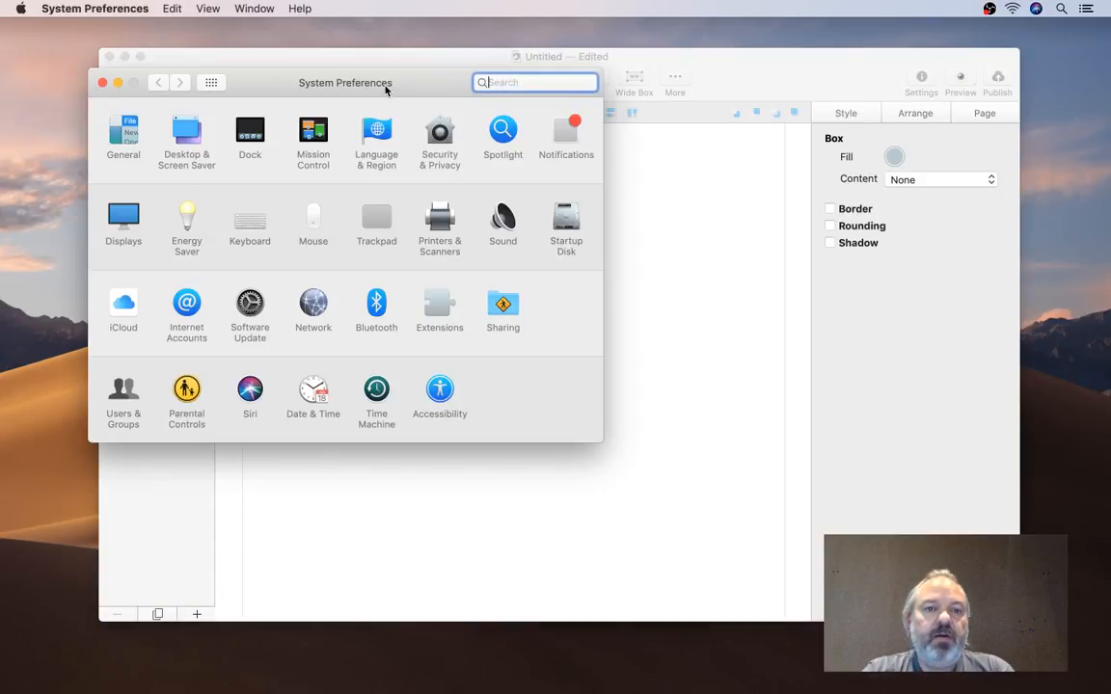
left_click_drag(385, 89, 368, 244)
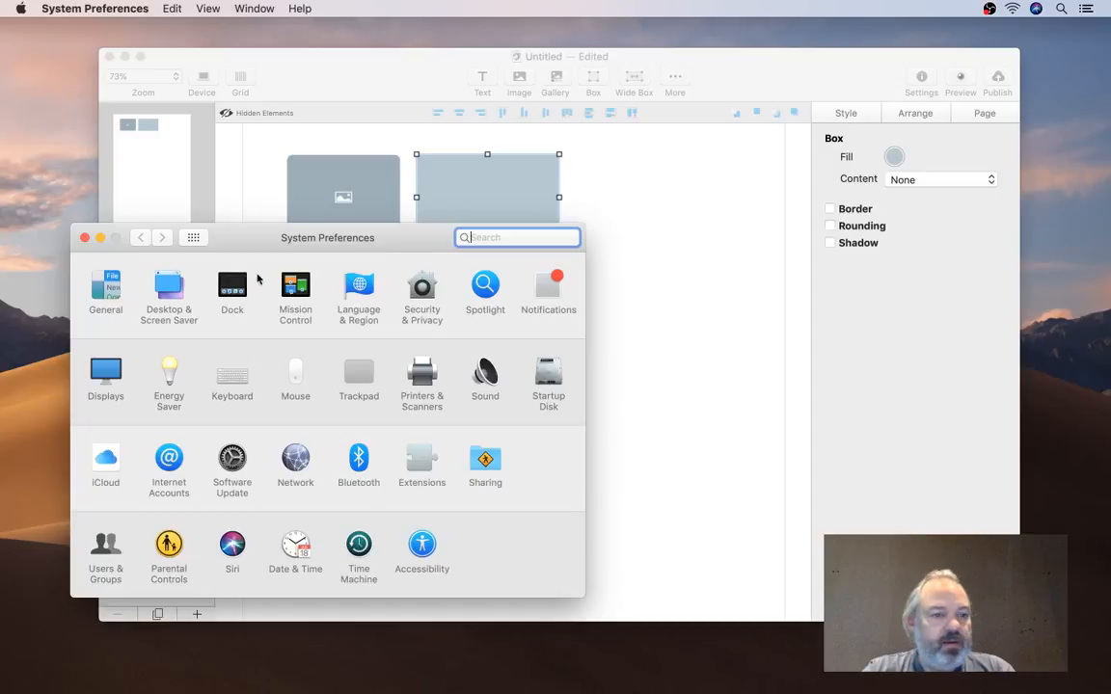
left_click(104, 280)
left_click_drag(241, 247, 220, 174)
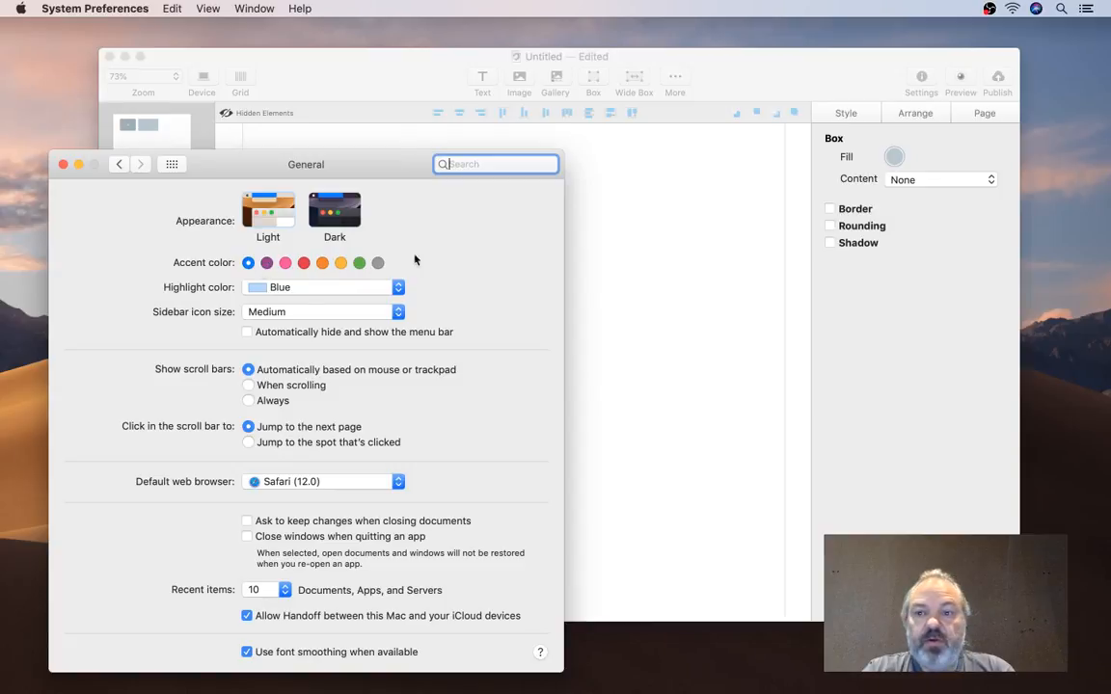
left_click(673, 246)
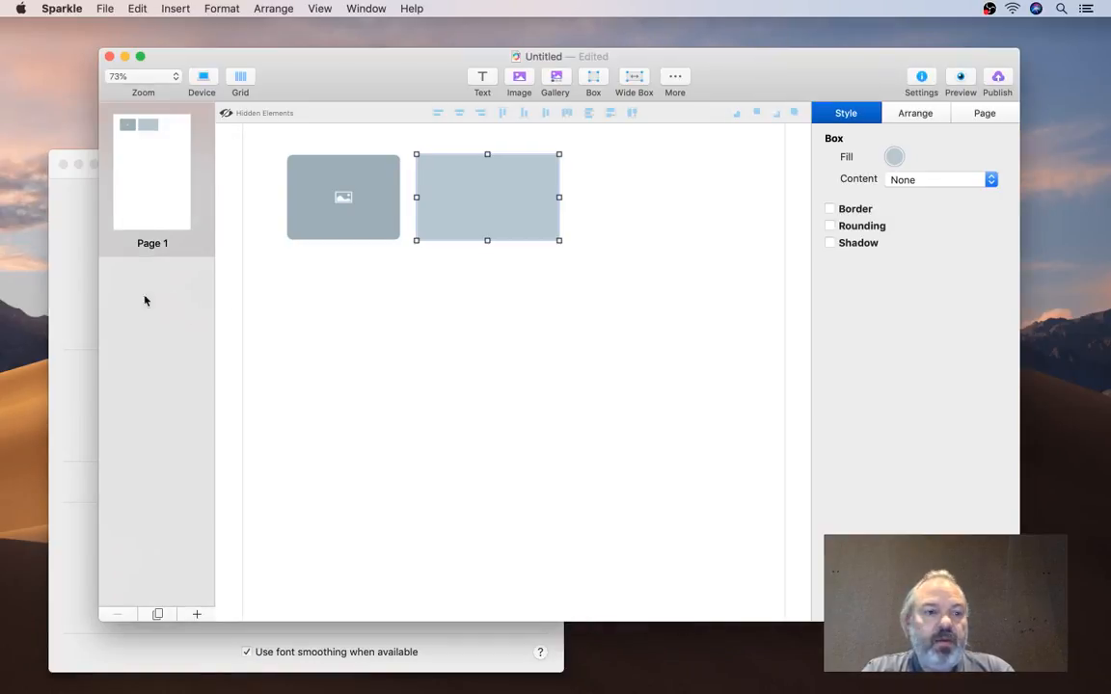
left_click(73, 270)
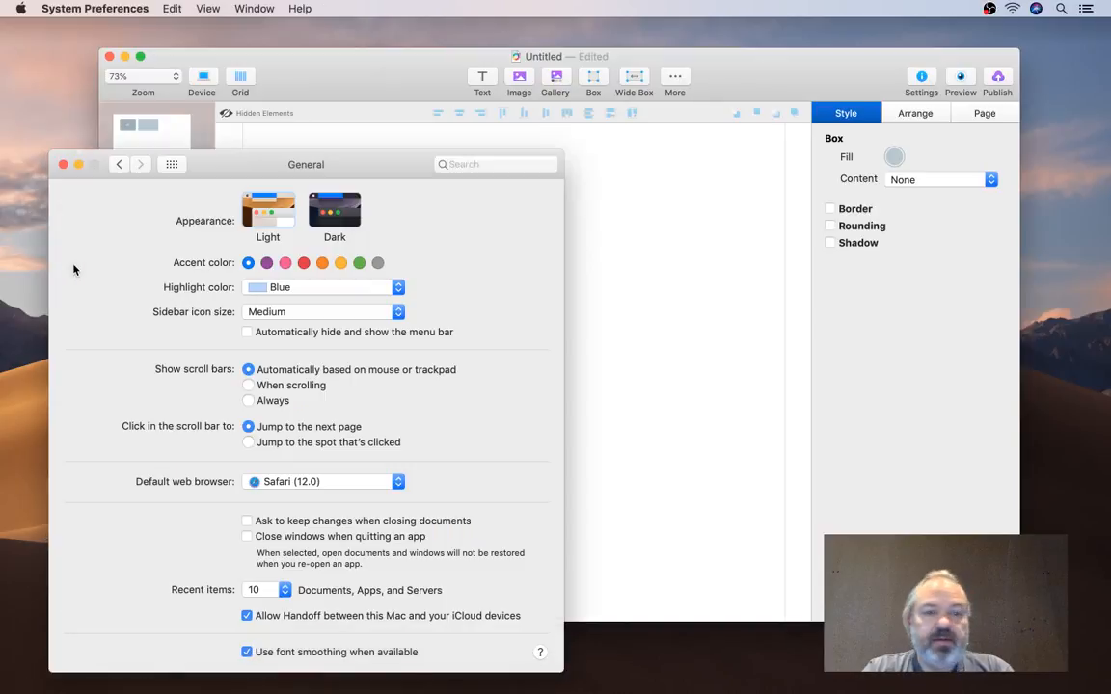
left_click(267, 264)
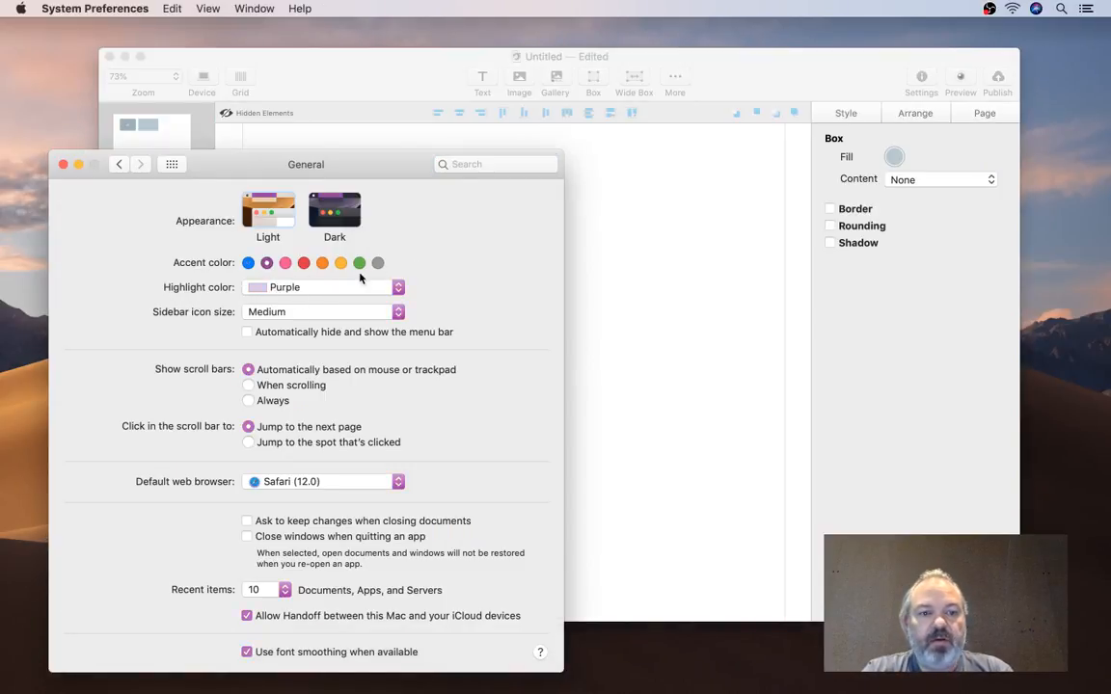
Return to Sparkle and enable border, rounding and shadow for the selected box
left_click(580, 281)
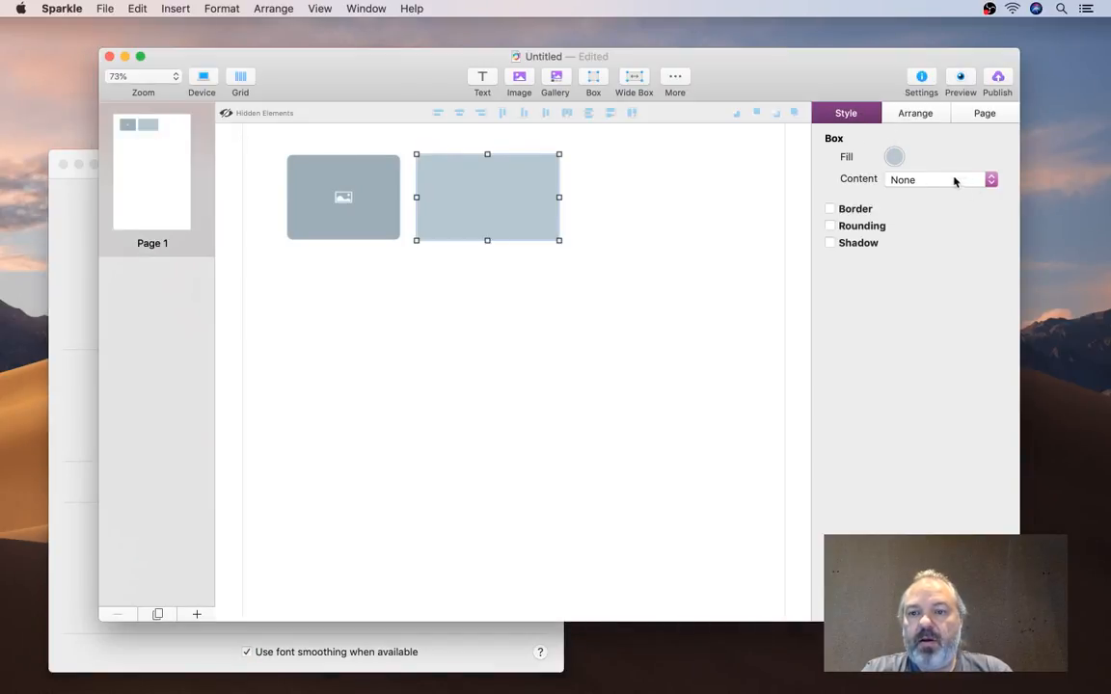
left_click(839, 210)
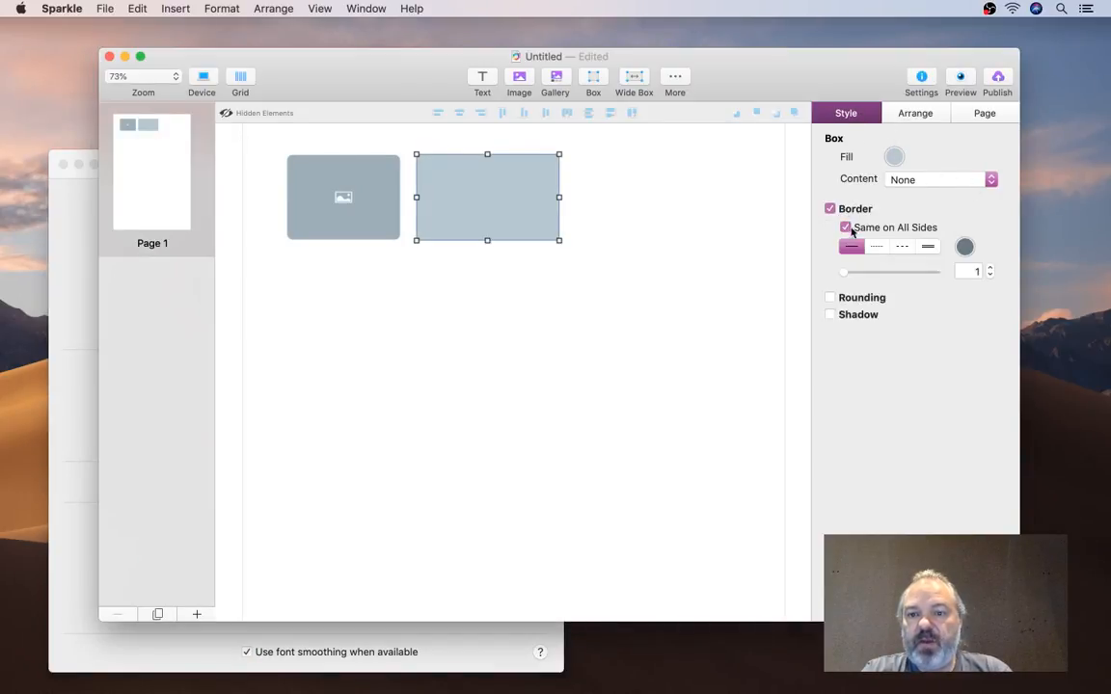
left_click(868, 298)
left_click(837, 353)
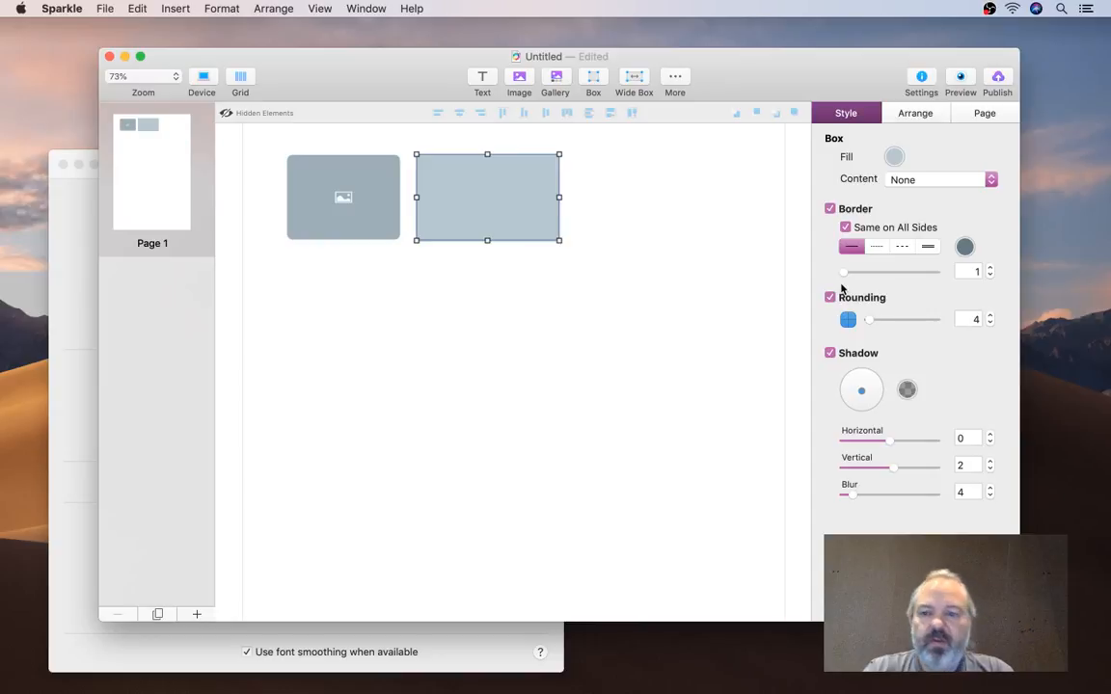
Examine the box's Arrange settings with the window active and inactive, and return to its Style settings
left_click(919, 112)
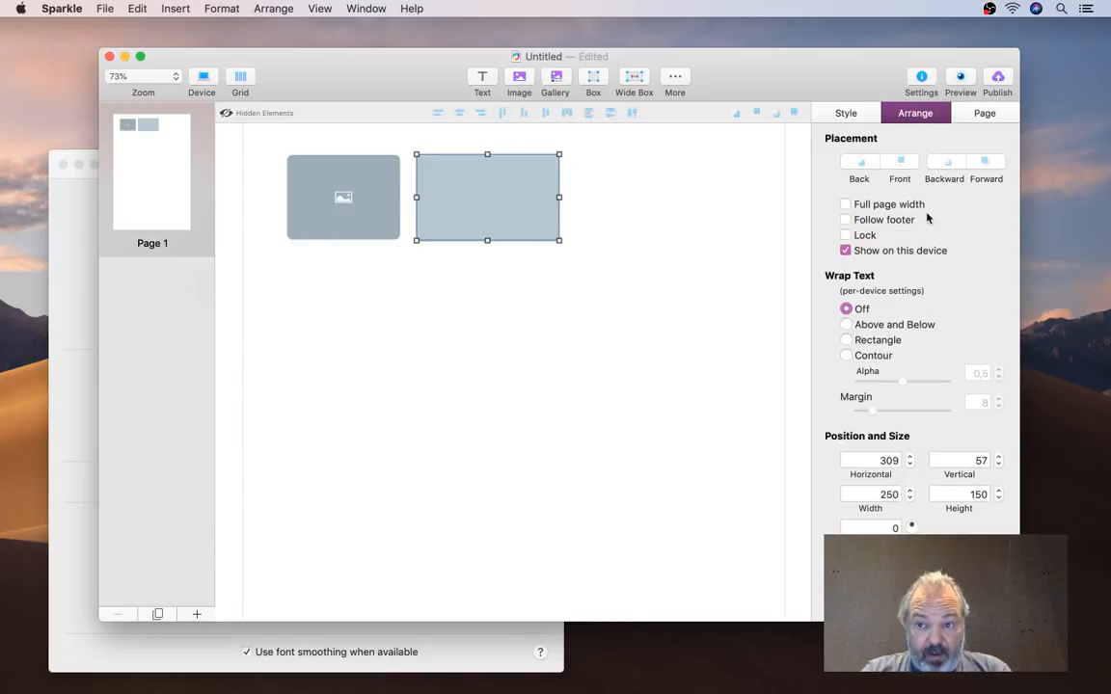
left_click(1048, 284)
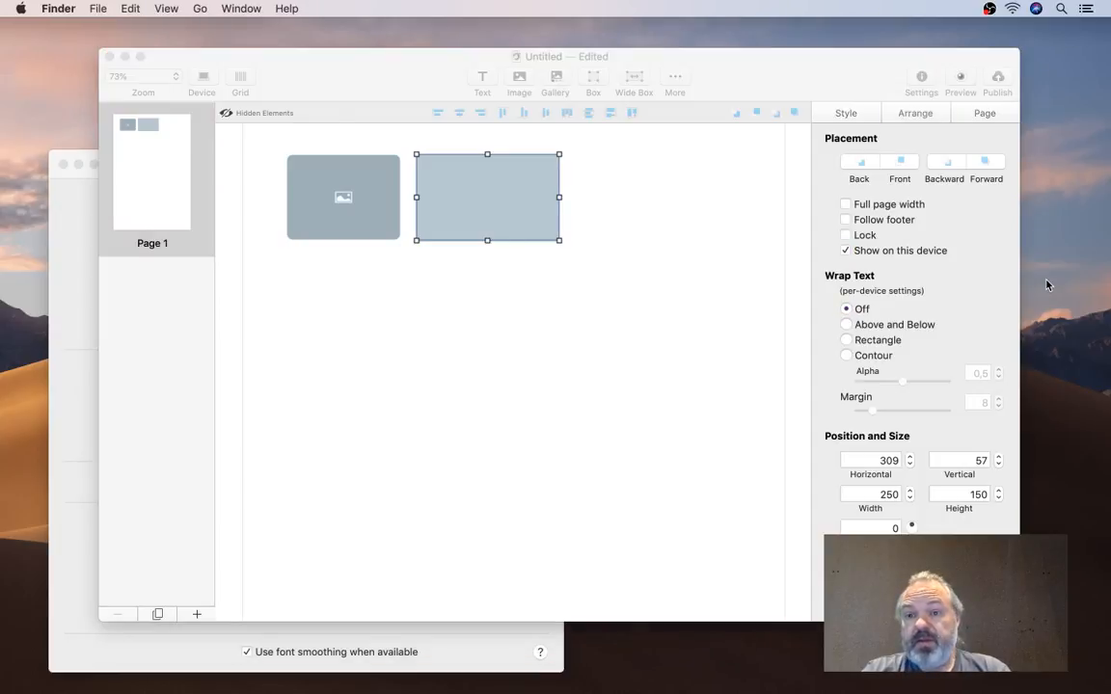
left_click(836, 77)
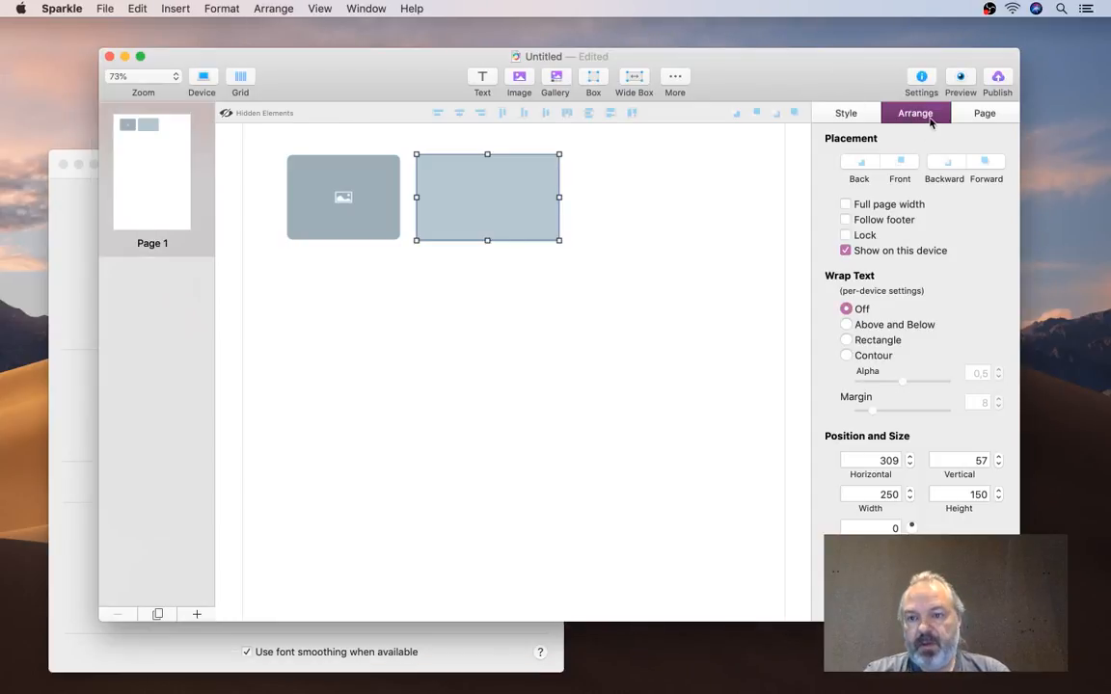
left_click(1029, 232)
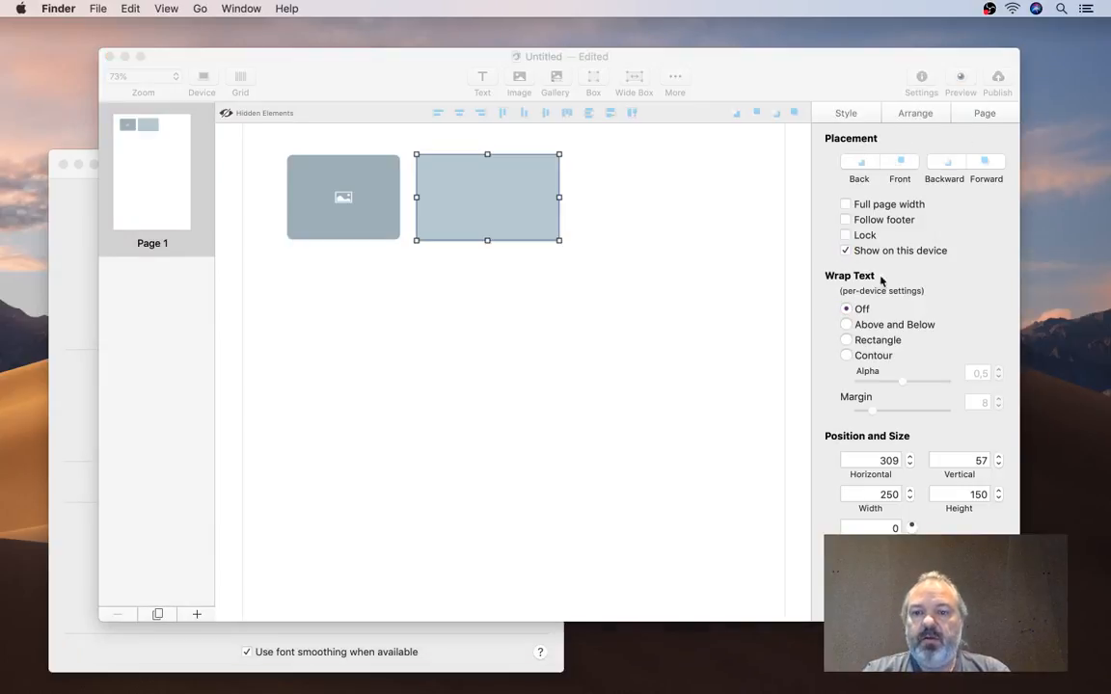
left_click(846, 113)
left_click(849, 114)
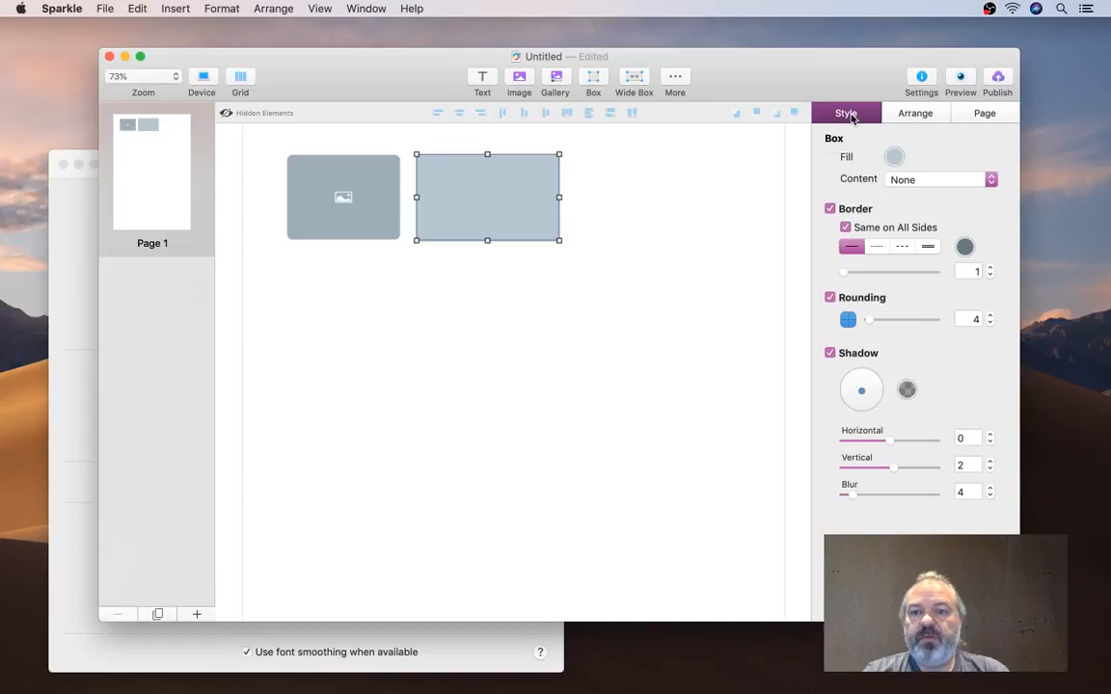
left_click_drag(732, 58, 767, 46)
left_click(136, 8)
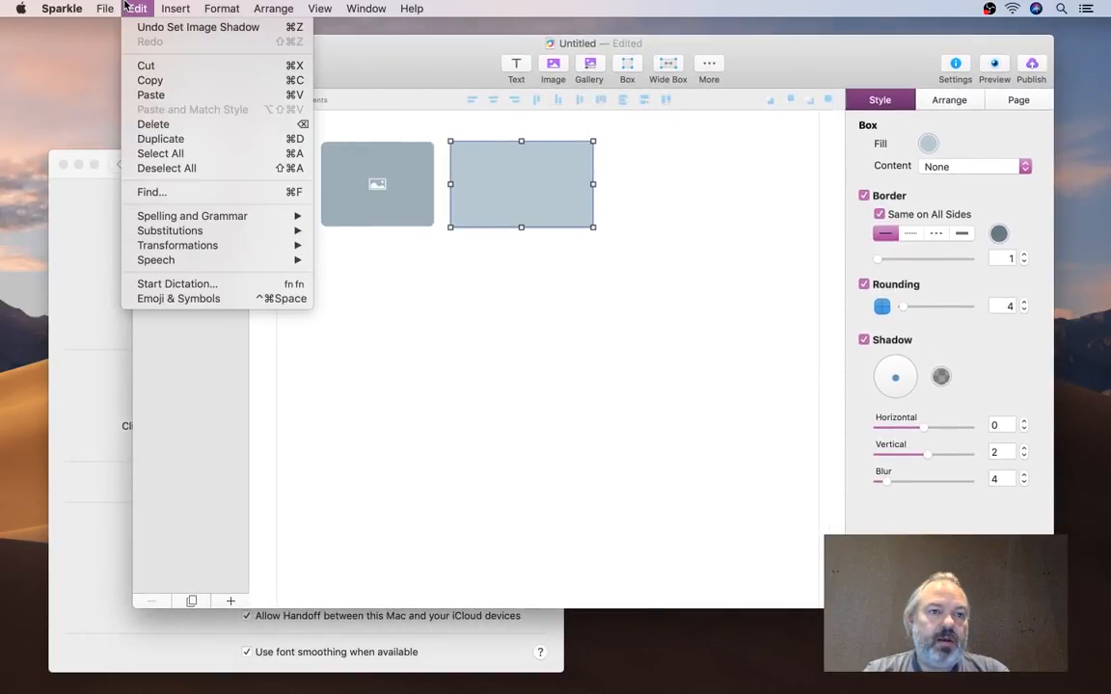
left_click(131, 7)
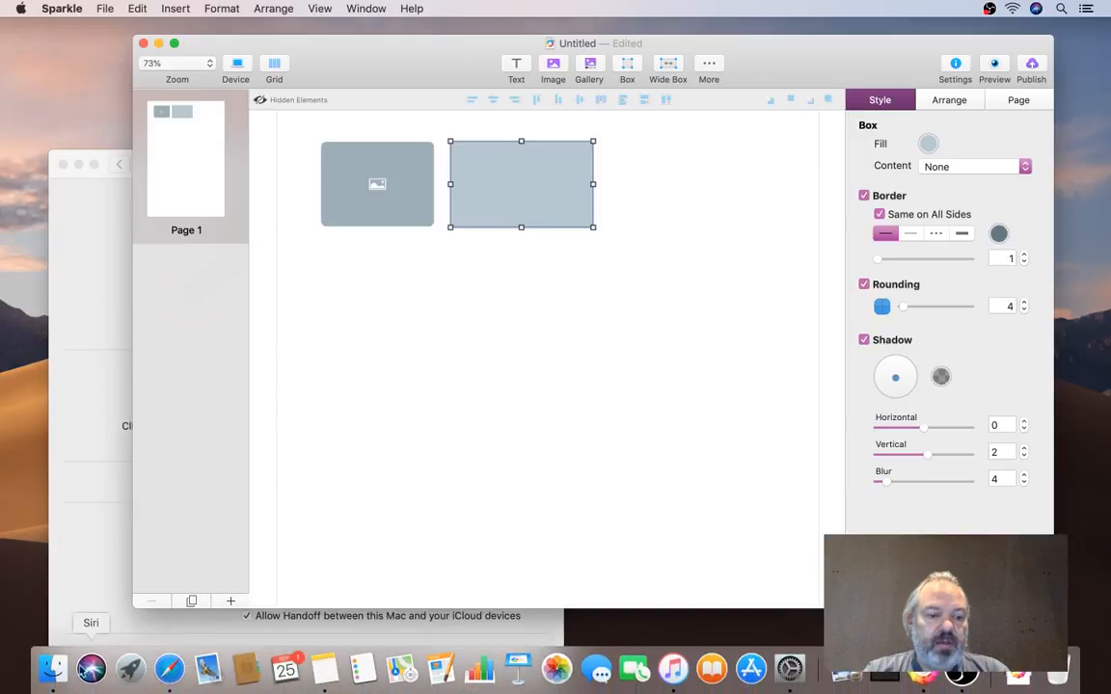
Switch to Finder and browse the test images folder to the photos in its picks folder
left_click(53, 675)
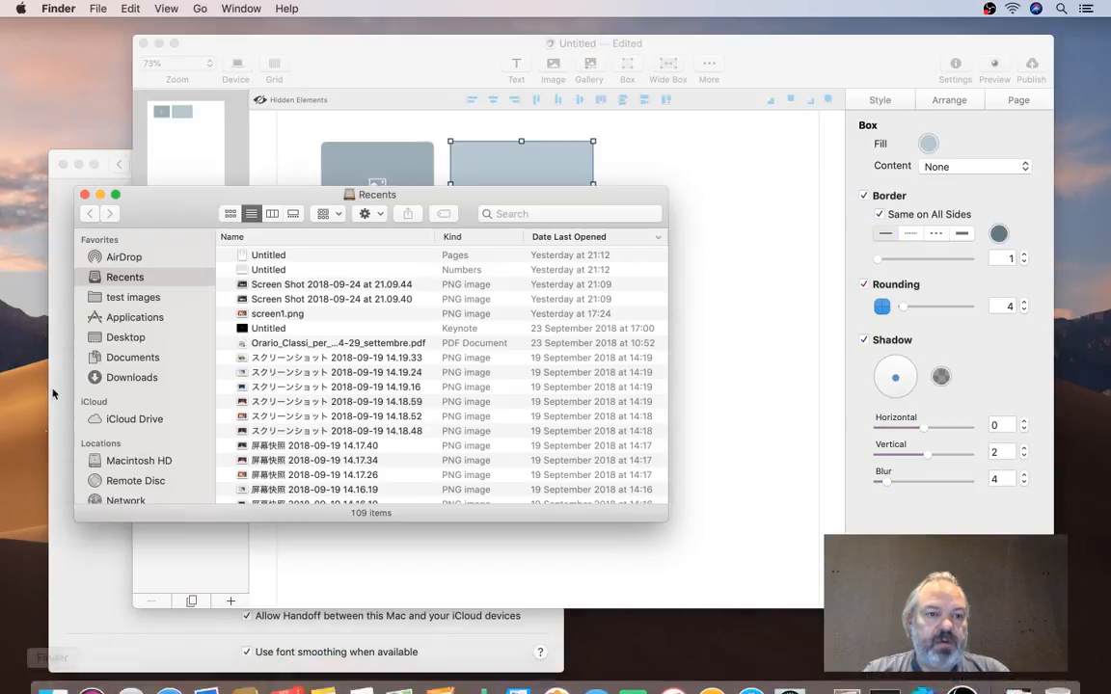
left_click(145, 358)
scroll(279, 376, "down", 2)
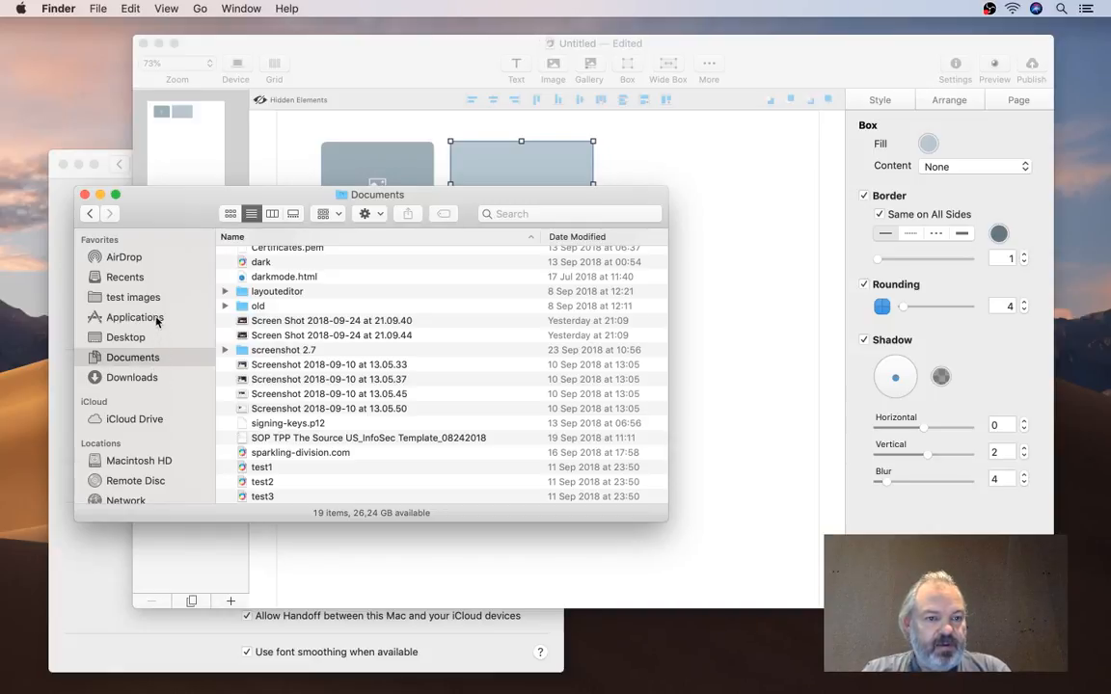
mouse_move(849, 681)
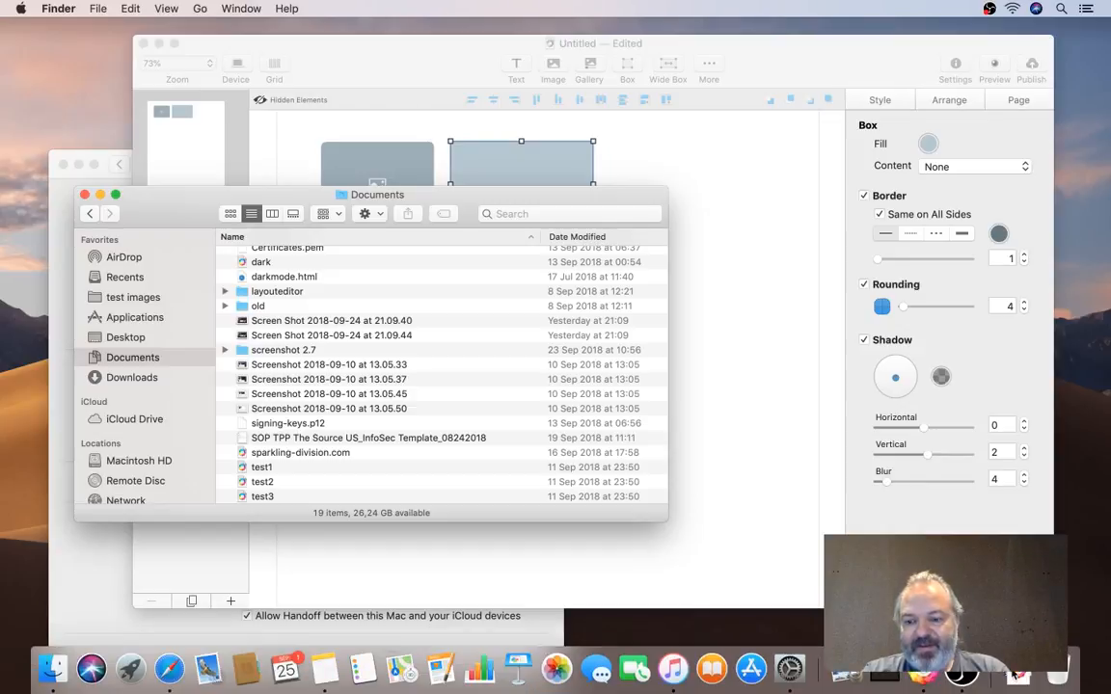
left_click(1016, 675)
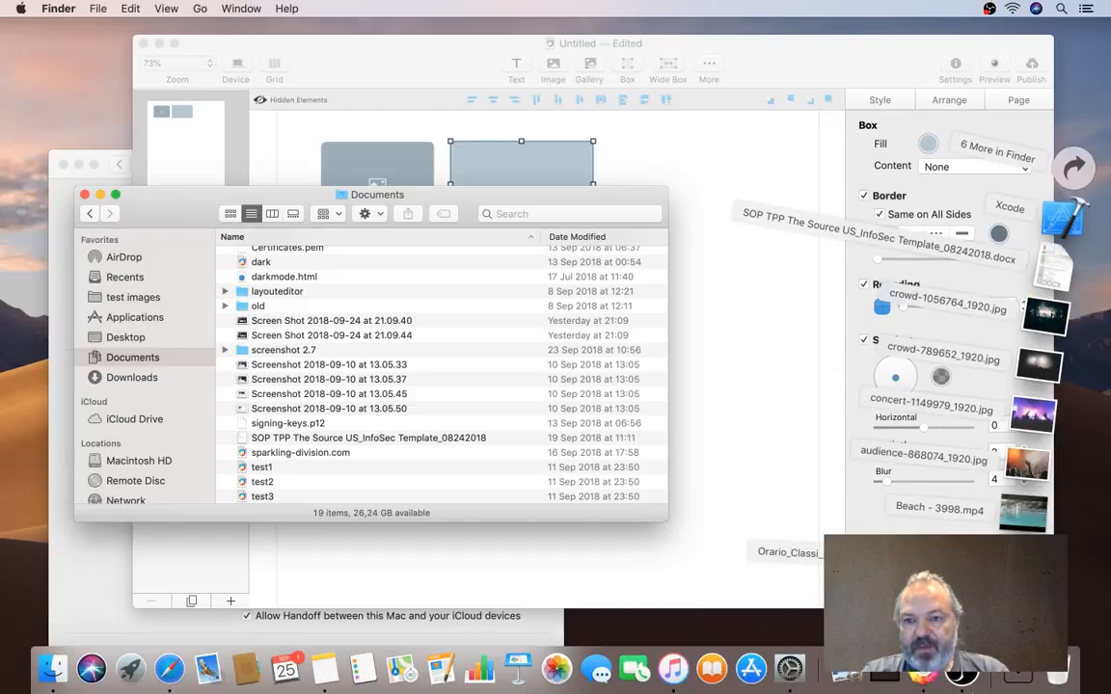
left_click(274, 306)
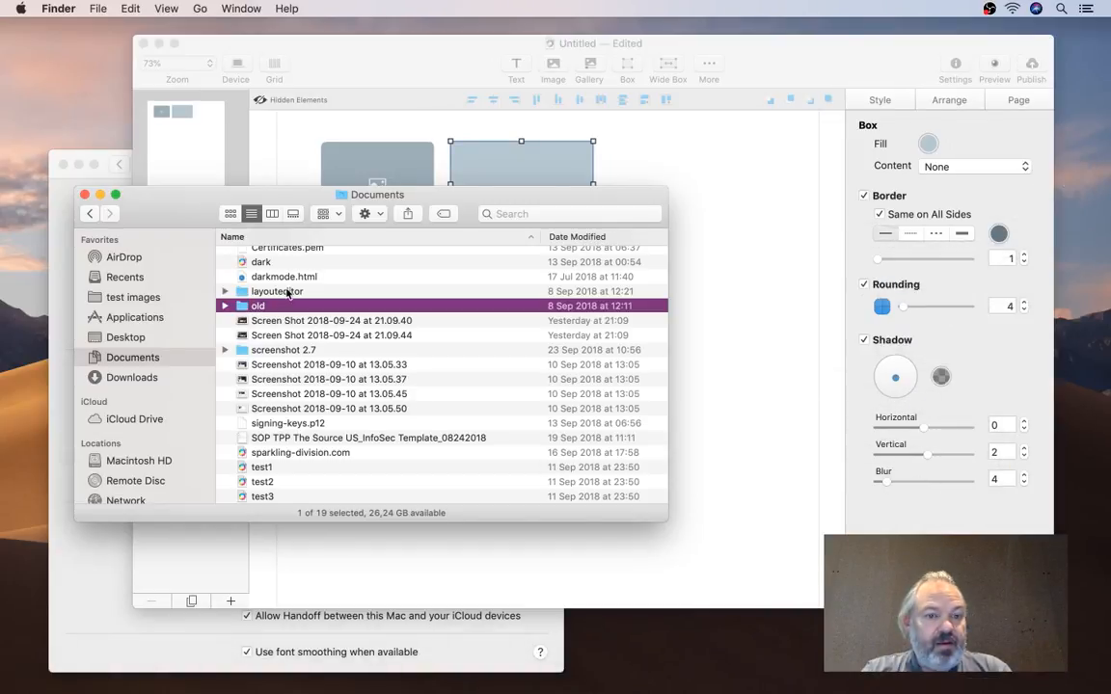
left_click(133, 297)
scroll(335, 444, "down", 2)
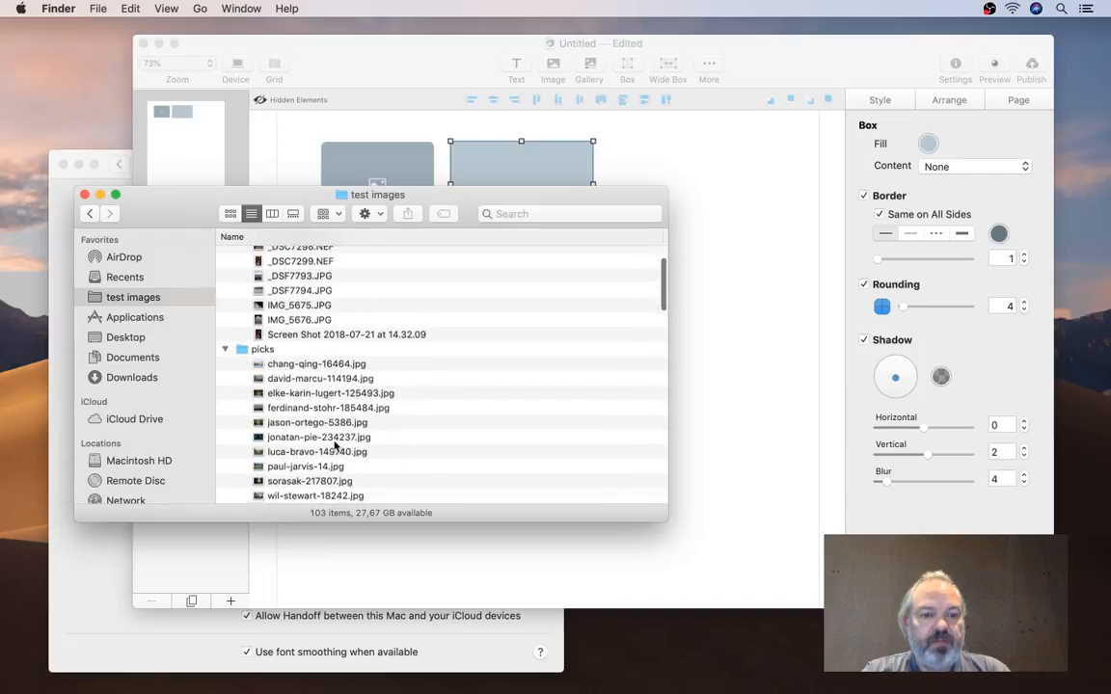
Add the picks photos from chang-qing-16464.jpg to ferdinand-stohr-185484.jpg to the Sparkle page as single images
left_click(328, 364)
left_click(364, 408, "shift")
left_click_drag(365, 408, 678, 284)
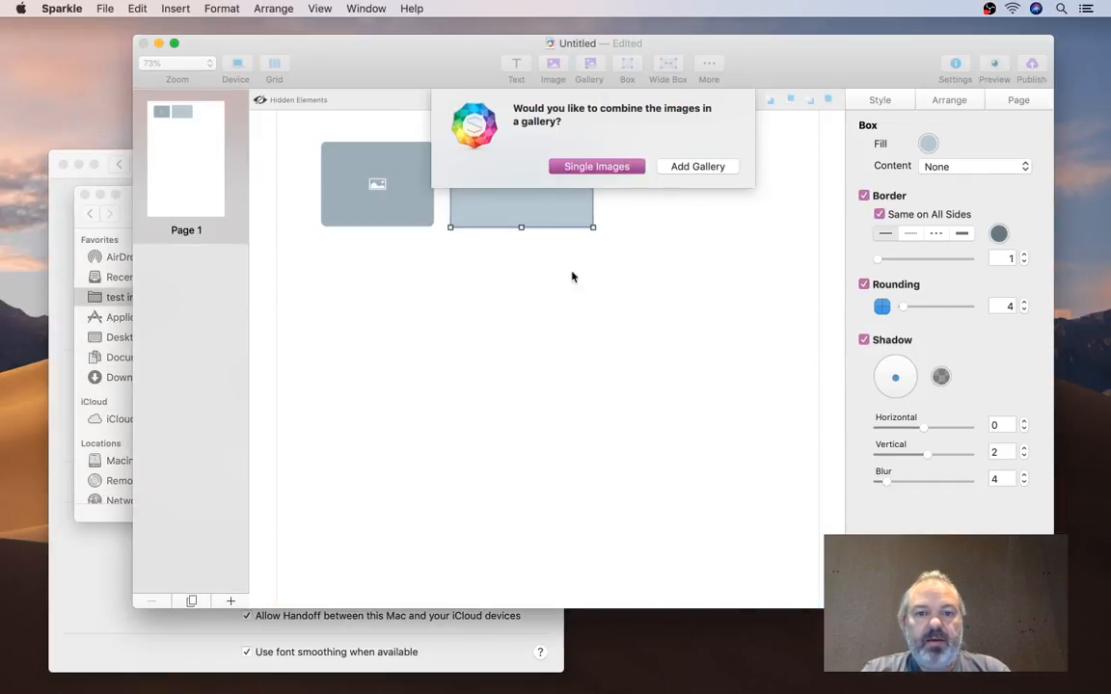
key("Return")
Place the mountain image at the page's left margin, line up the forest image's top with it, and shrink the mountain image
left_click_drag(665, 429, 421, 373)
left_click(609, 383)
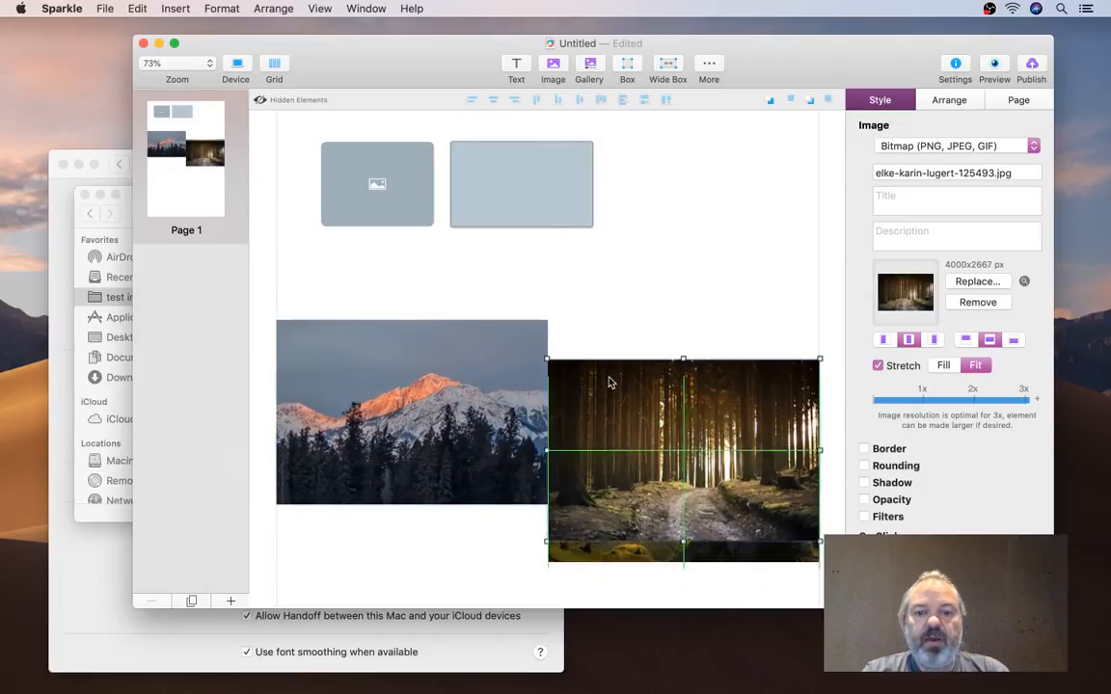
left_click_drag(608, 383, 619, 348)
left_click(352, 371)
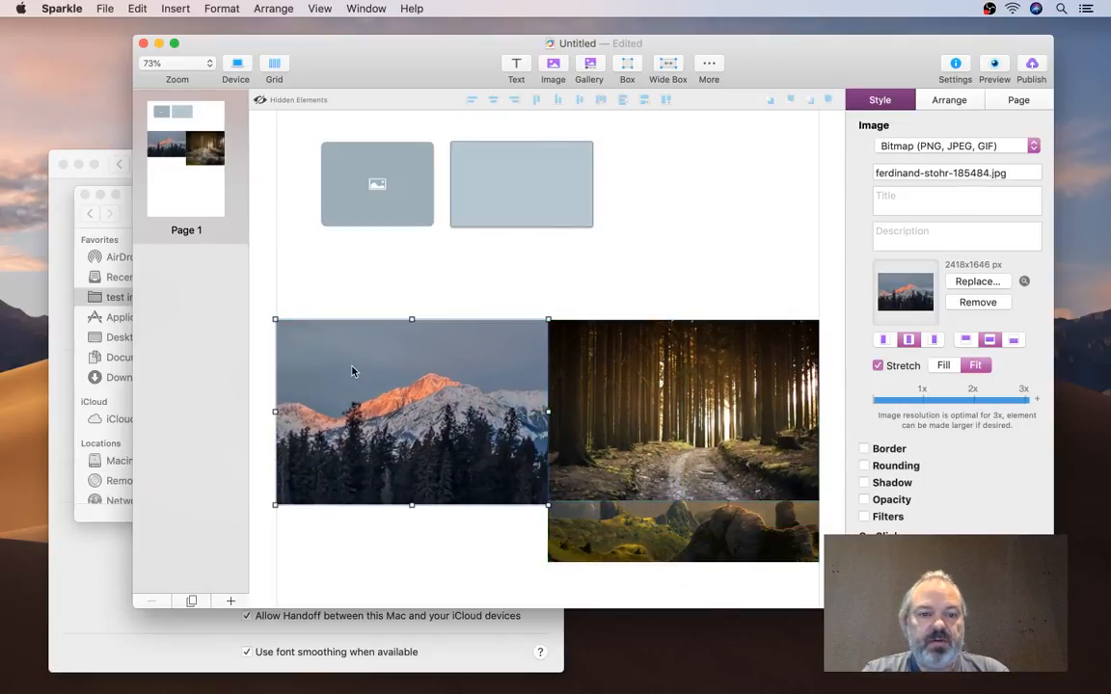
left_click_drag(548, 504, 389, 460)
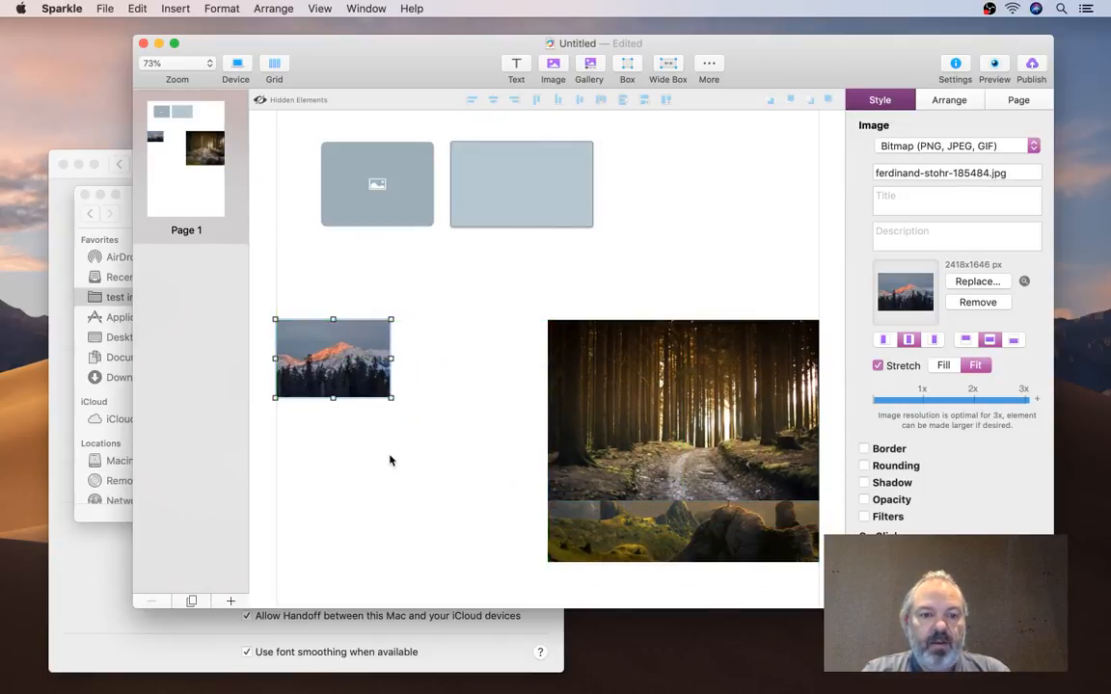
Match the width and height of all four images, align their top edges and distribute them horizontally
left_click_drag(297, 251, 654, 430)
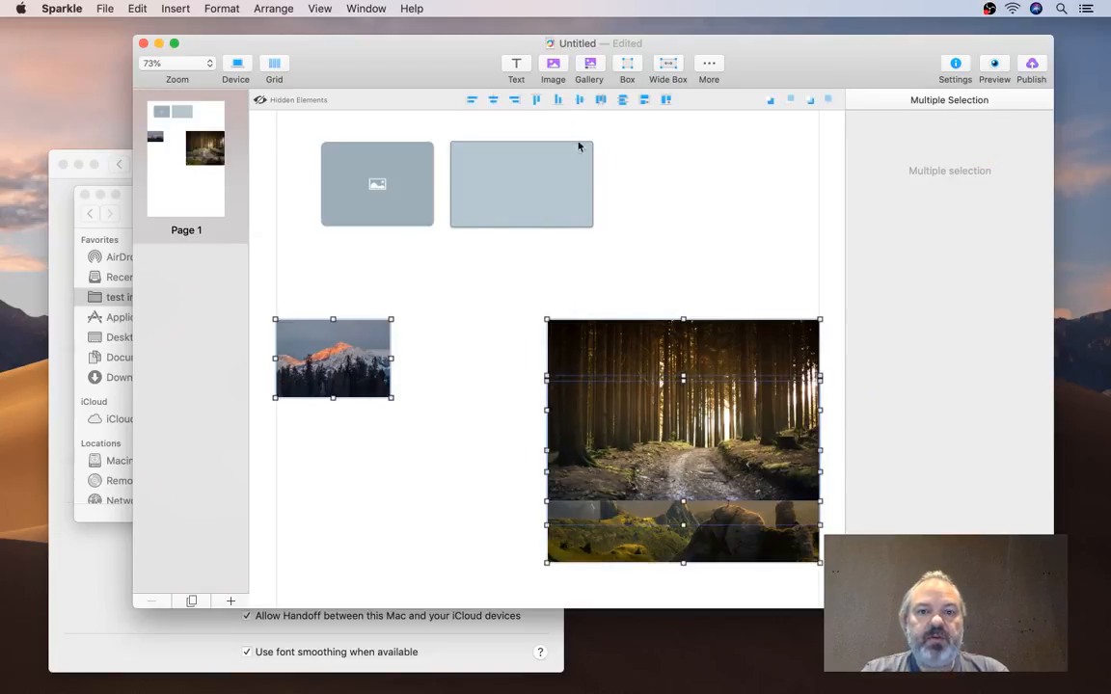
left_click(644, 99)
left_click(665, 100)
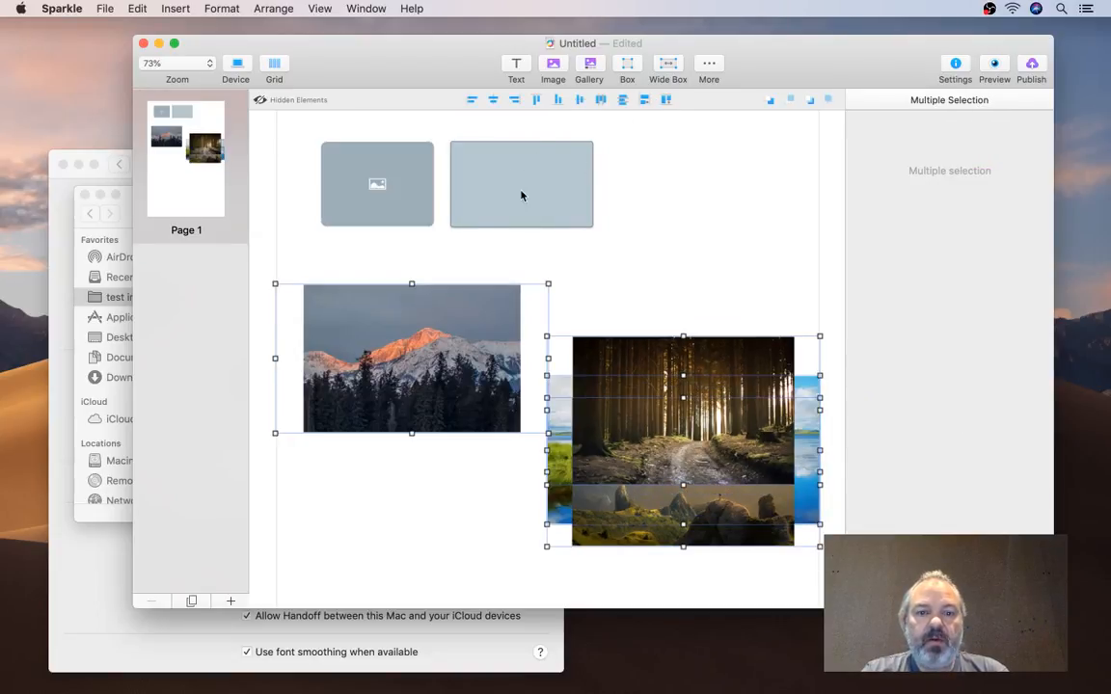
left_click(537, 100)
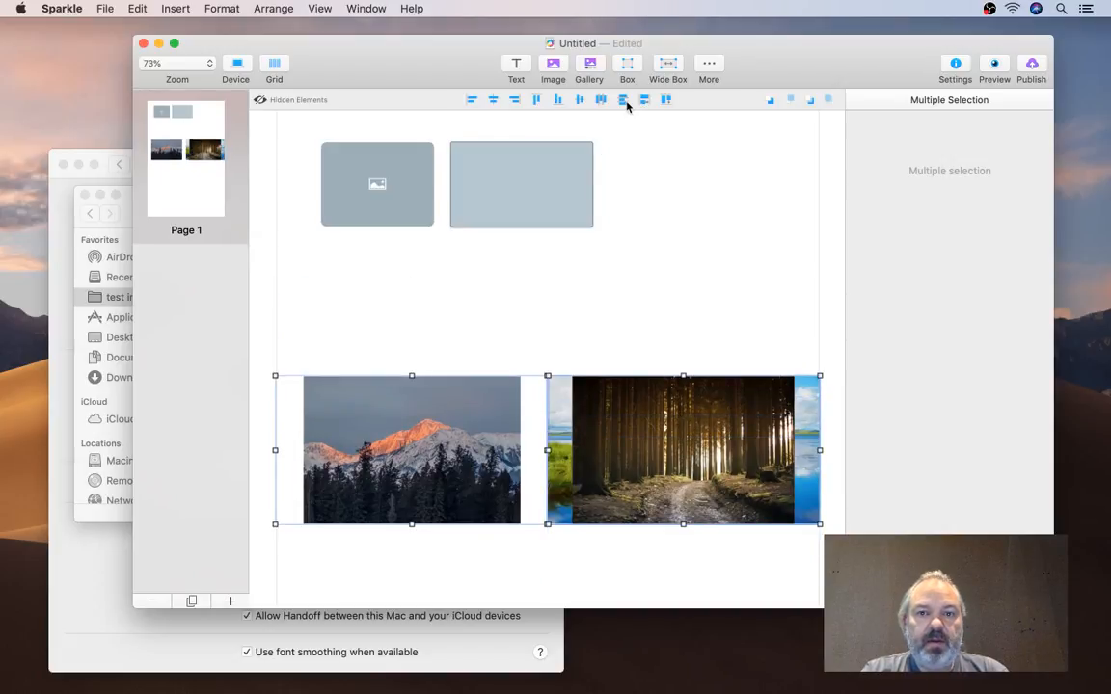
left_click(538, 98)
left_click(518, 288)
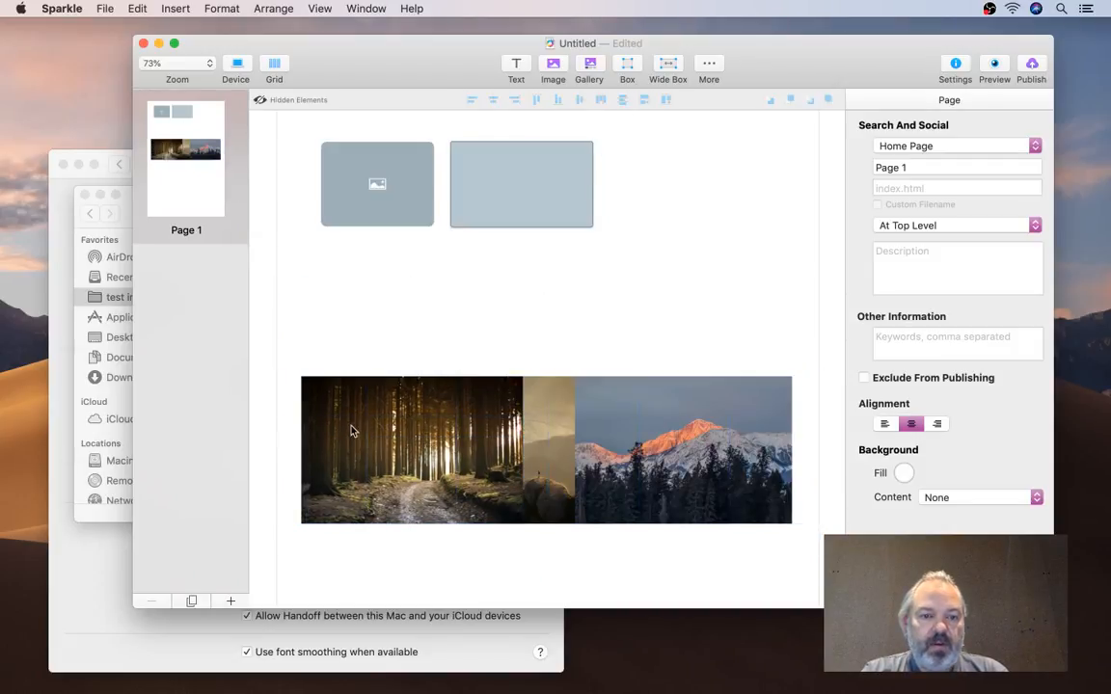
Move the forest image up to the page's left margin, shrink it, and match the widths of all four images
left_click_drag(349, 427, 288, 371)
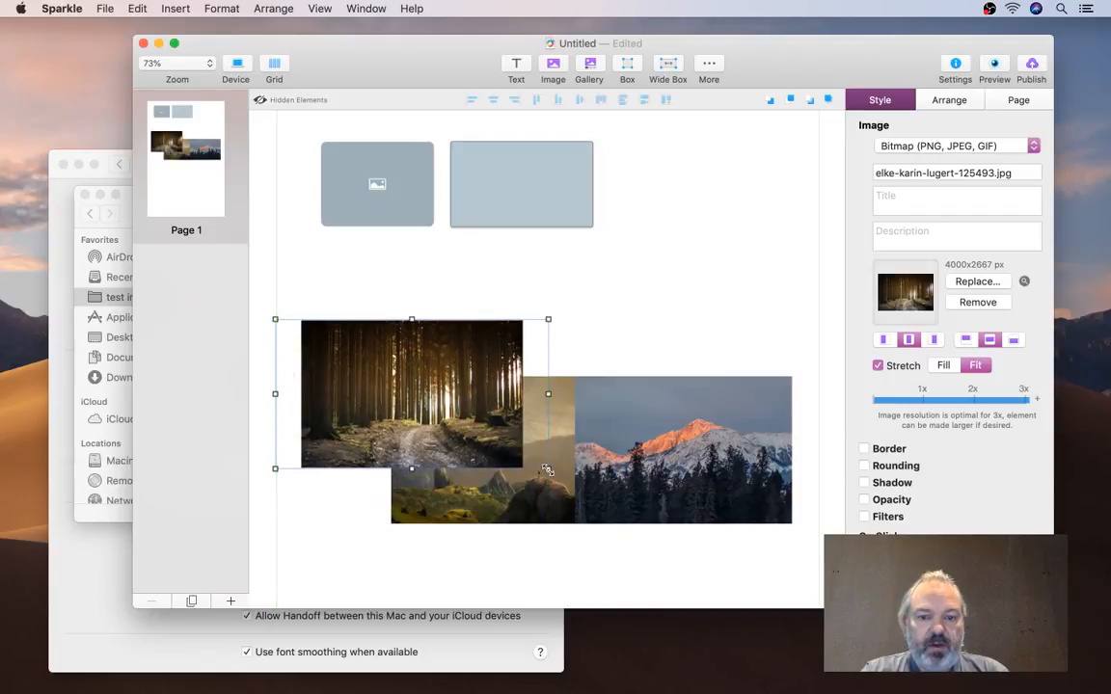
left_click_drag(548, 469, 431, 456)
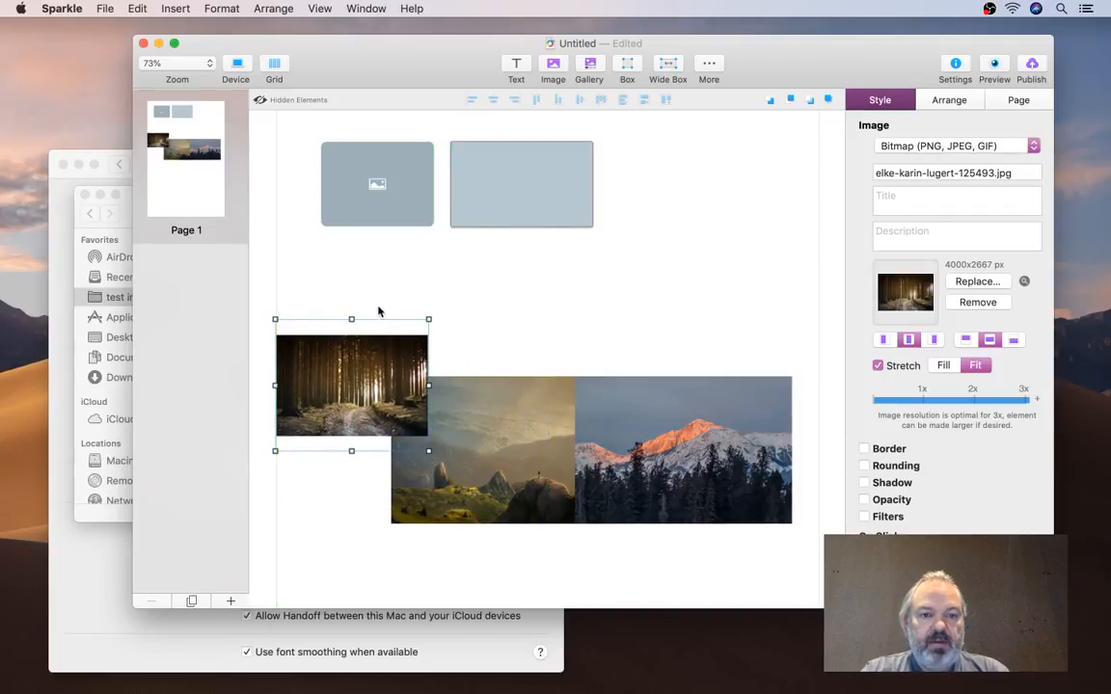
left_click_drag(343, 280, 654, 466)
left_click(645, 101)
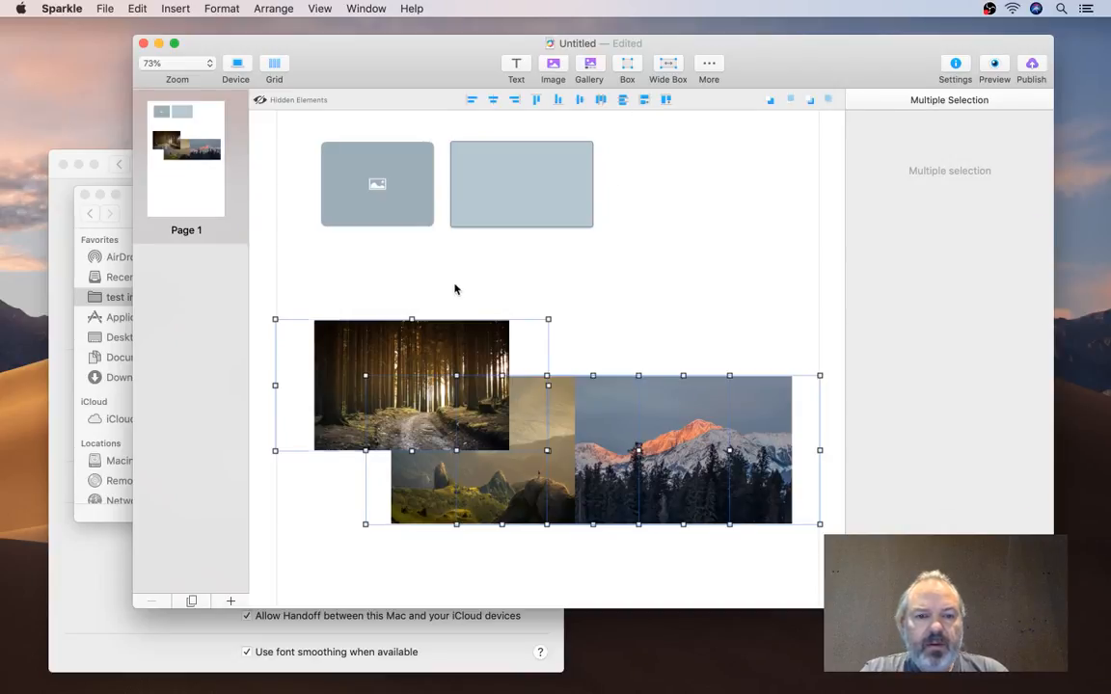
left_click(408, 256)
Make the forest image narrower again and match the heights of all four images
left_click_drag(411, 292, 610, 386)
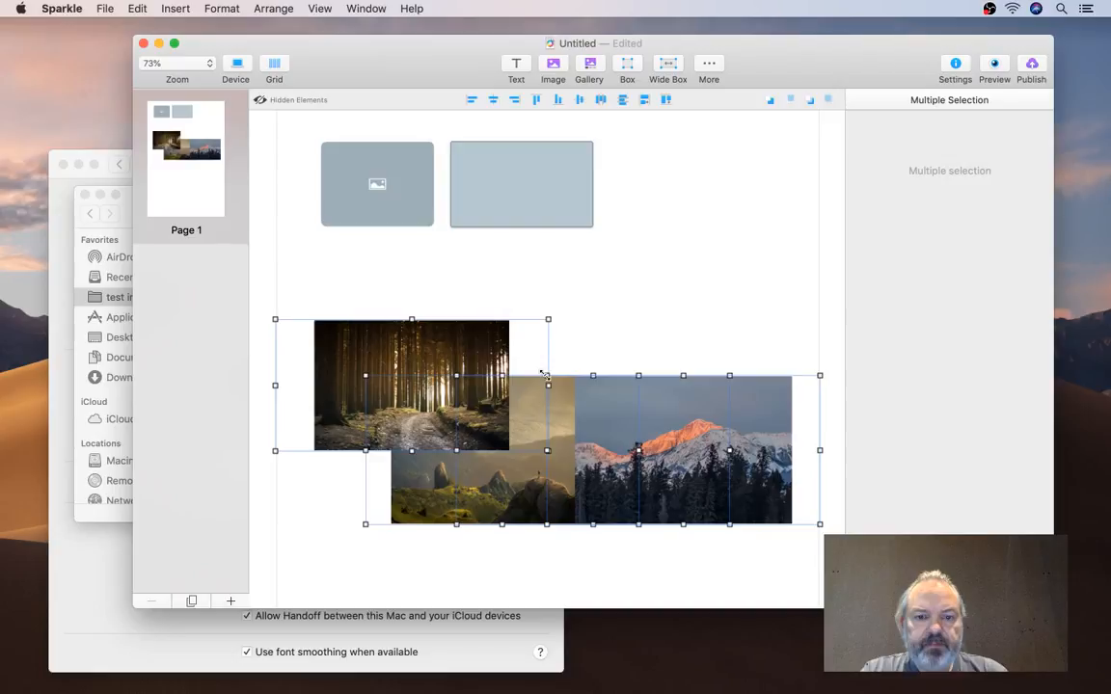
left_click_drag(545, 374, 545, 368)
left_click_drag(549, 312, 392, 311)
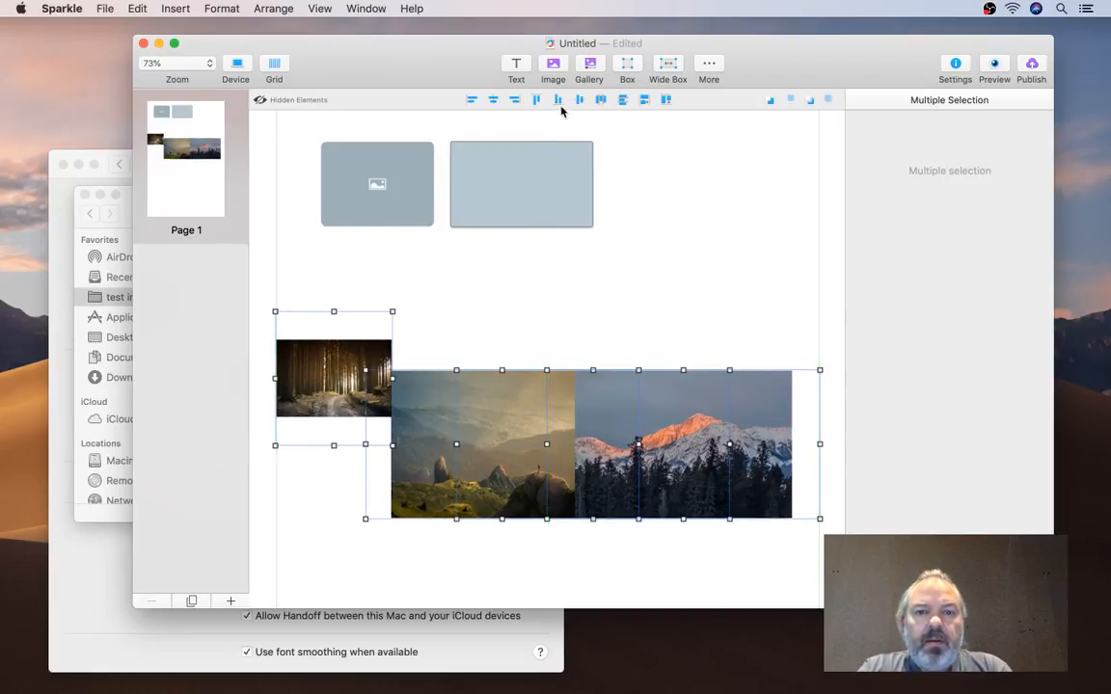
left_click(659, 106)
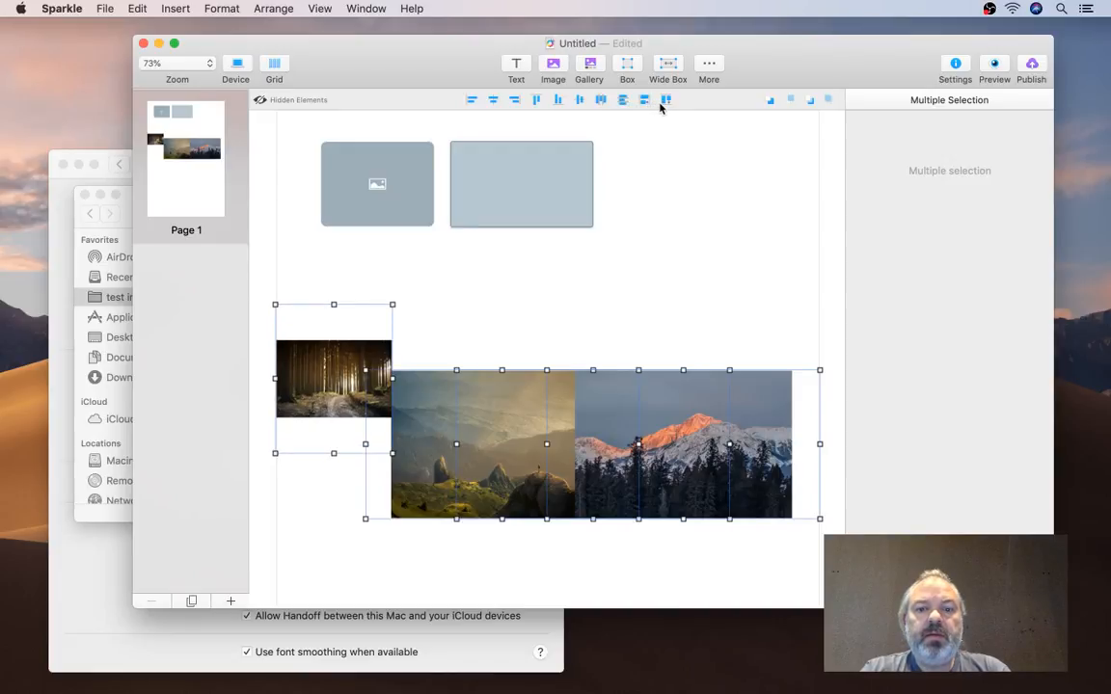
Move the forest image down slightly and match both the height and width of all four images
left_click(550, 193)
left_click_drag(317, 275, 738, 478)
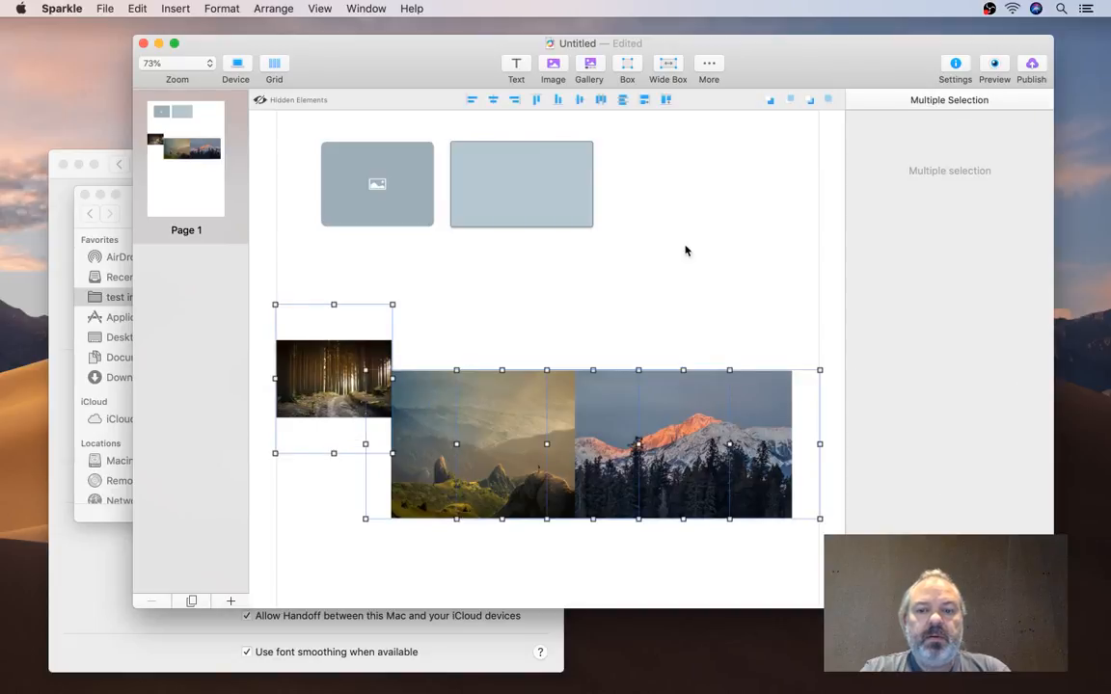
left_click(334, 304)
left_click_drag(334, 304, 688, 453)
left_click(666, 101)
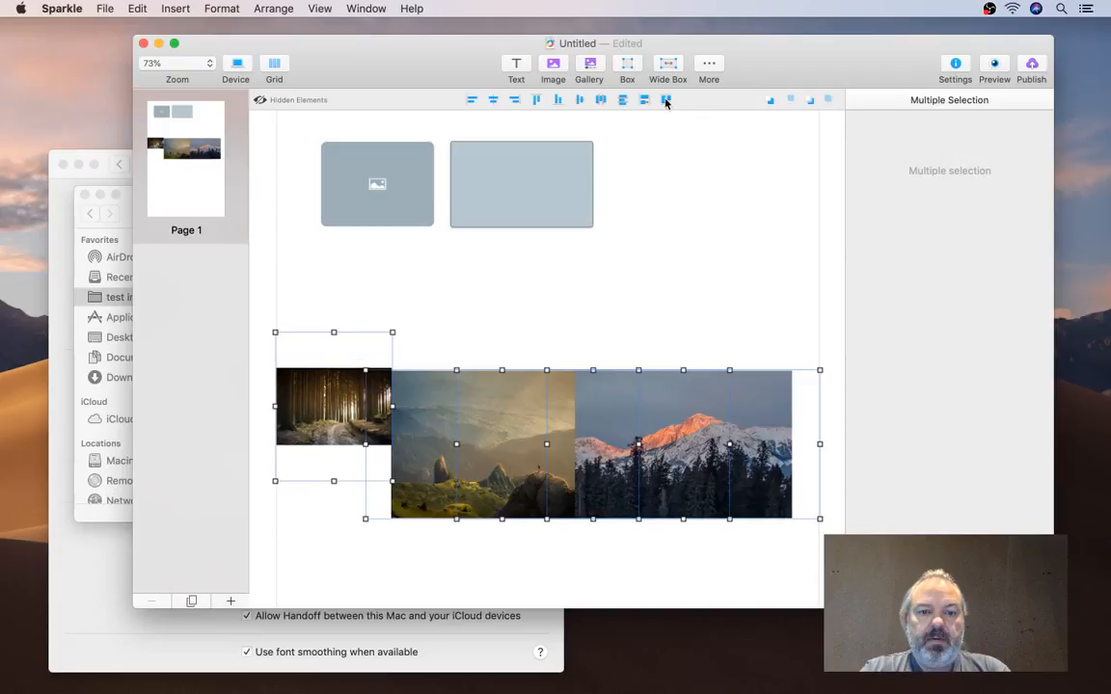
left_click(644, 101)
left_click(609, 345)
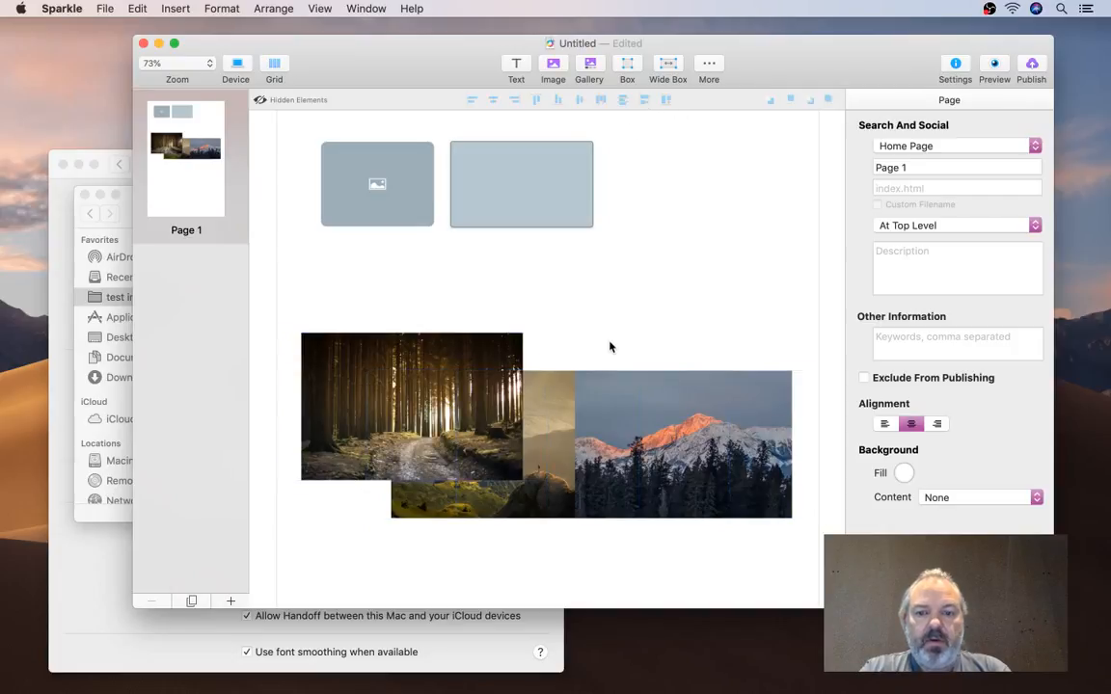
left_click_drag(343, 299, 674, 352)
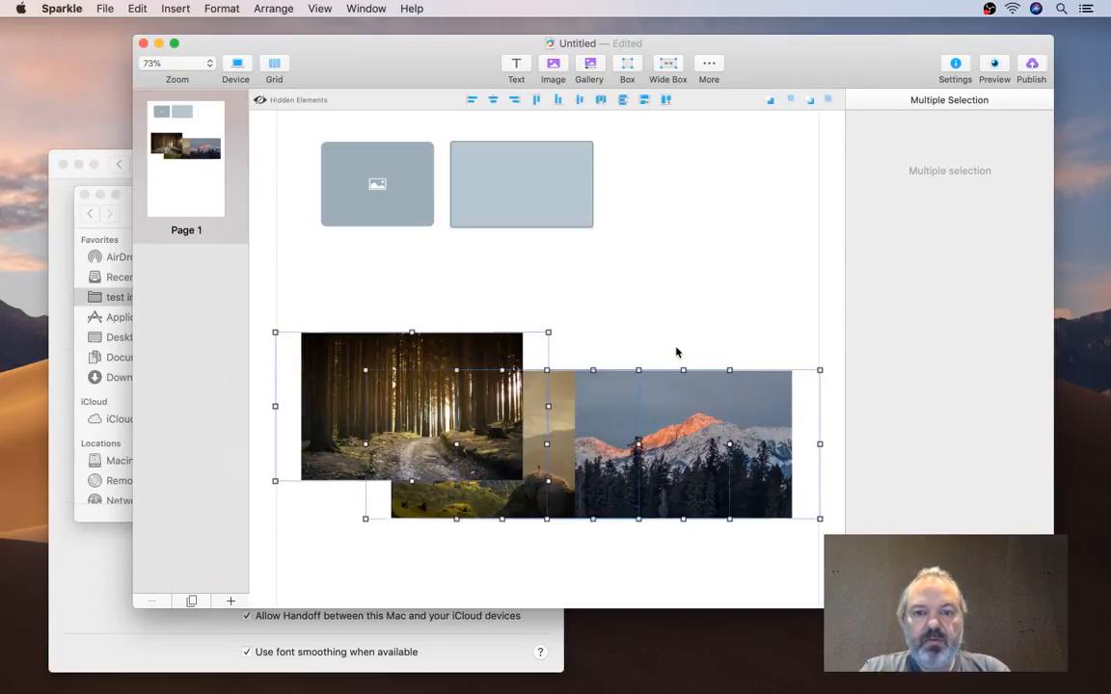
left_click(674, 352)
left_click(403, 351)
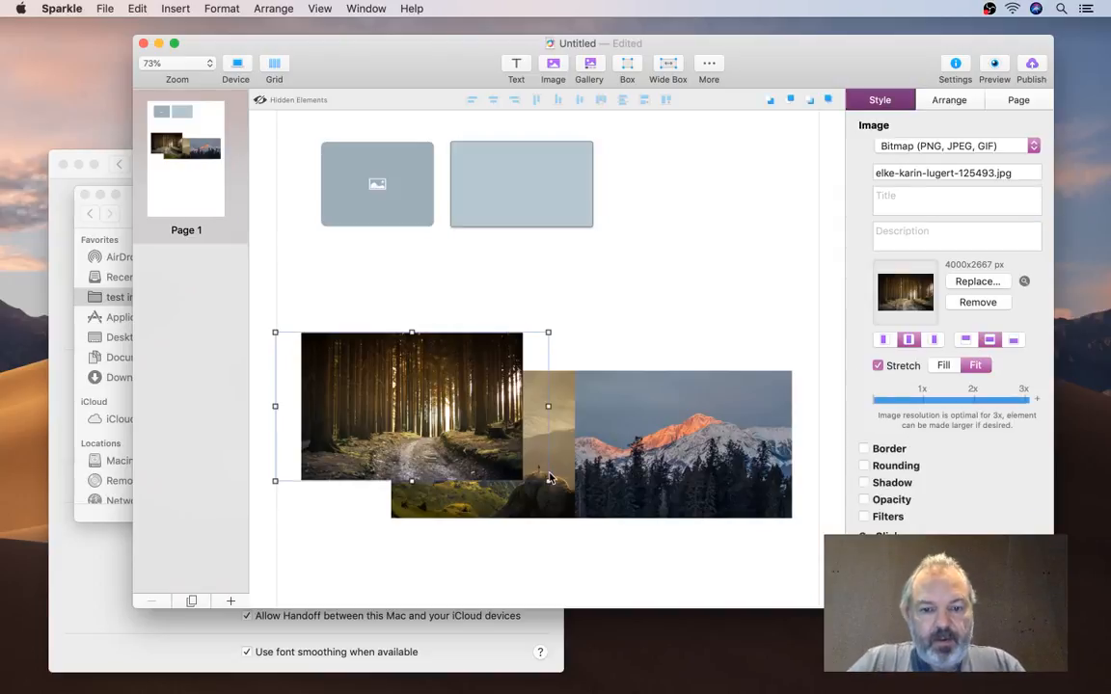
left_click(550, 478)
left_click(482, 447)
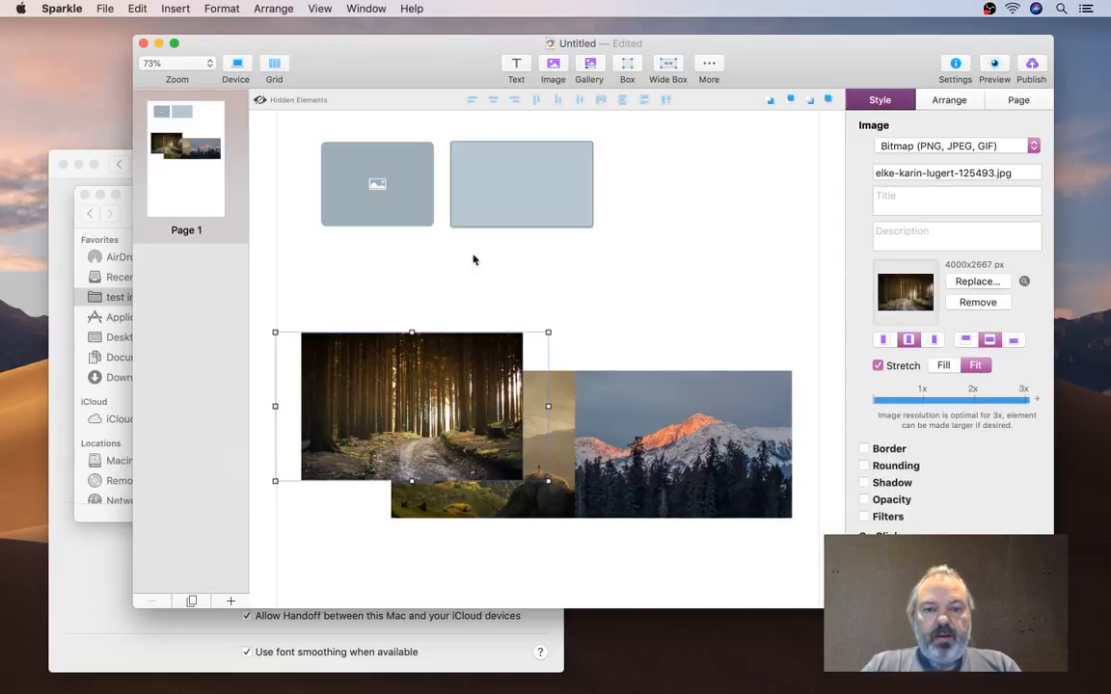
Select all four images and align their top edges
left_click_drag(379, 310, 611, 347)
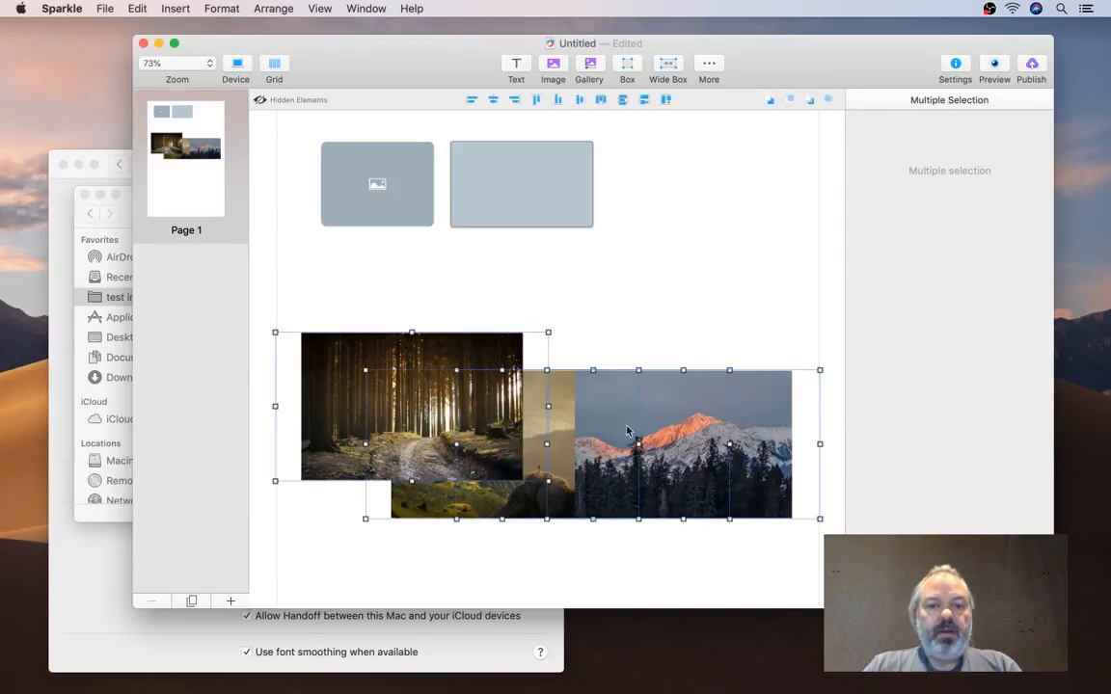
left_click(536, 99)
left_click(570, 353)
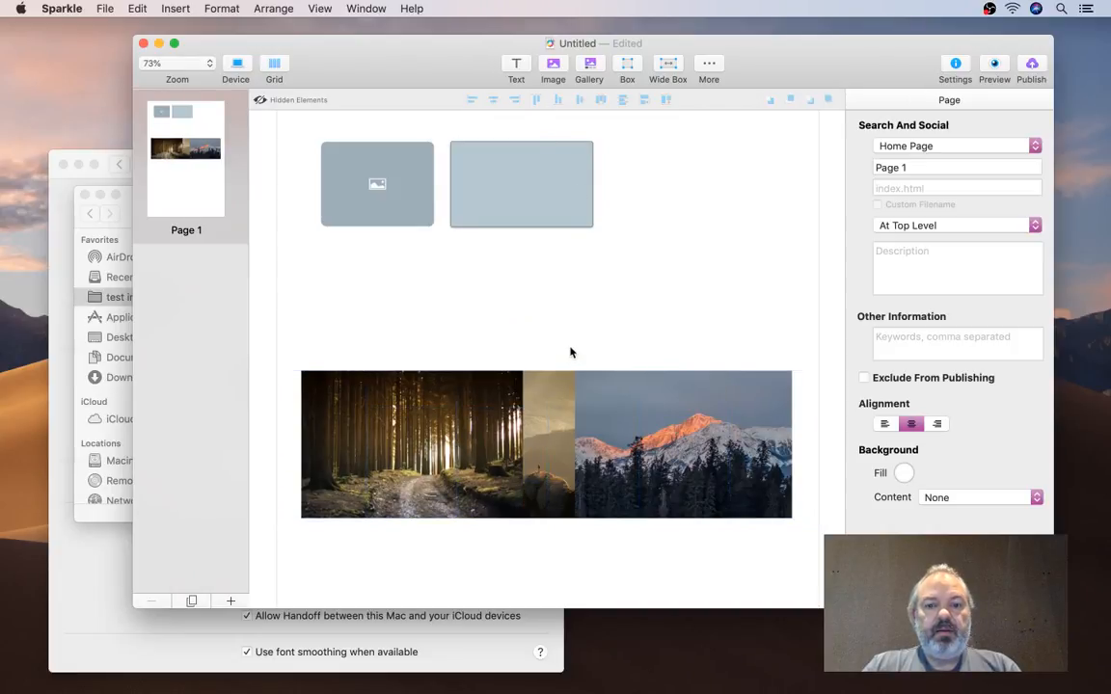
Add the six picks photos from jason-ortego-5386.jpg to wil-stewart-18242.jpg from Finder to the page as a gallery
key("super+Tab")
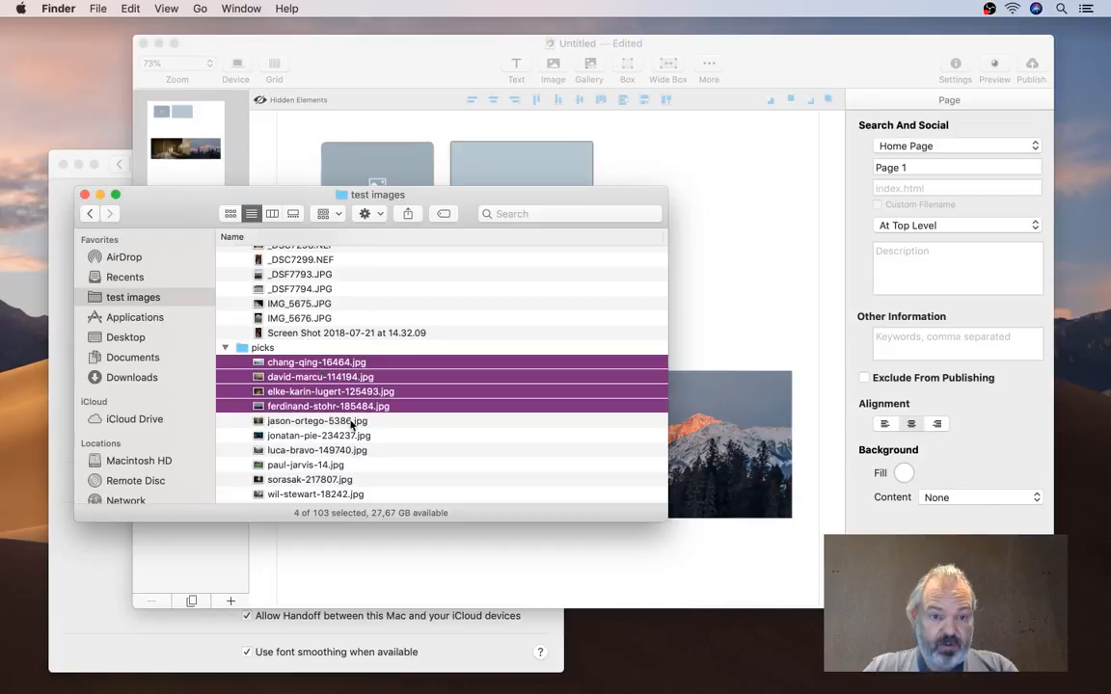
left_click(352, 421)
scroll(352, 422, "down", 3)
left_click(351, 429, "shift")
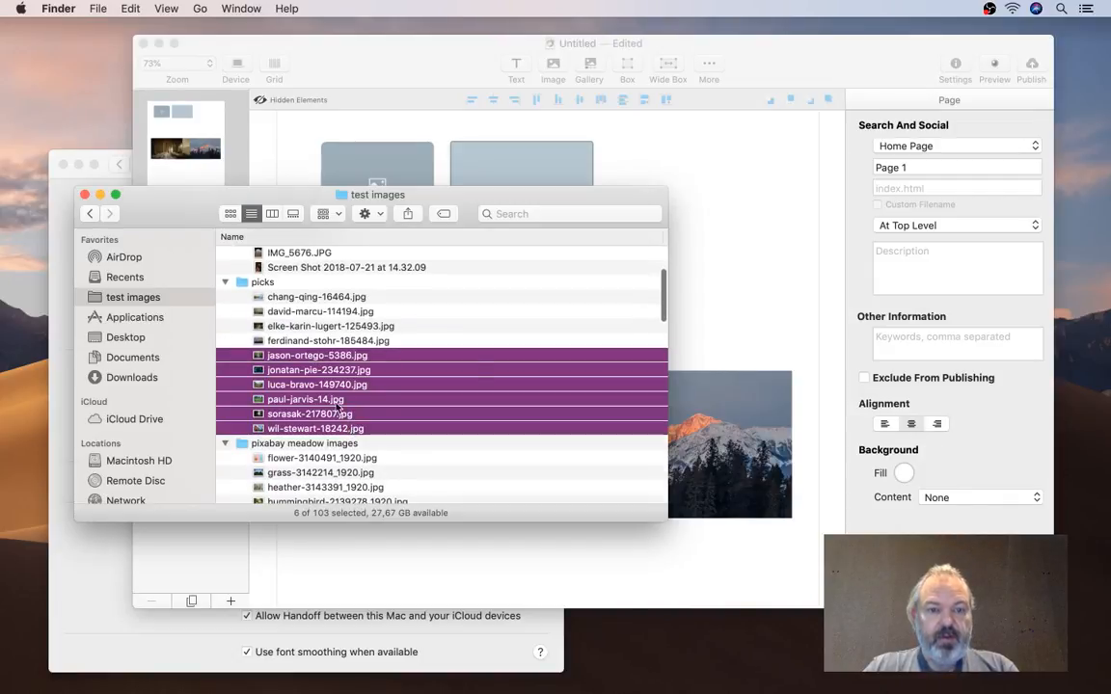
left_click_drag(339, 409, 598, 280)
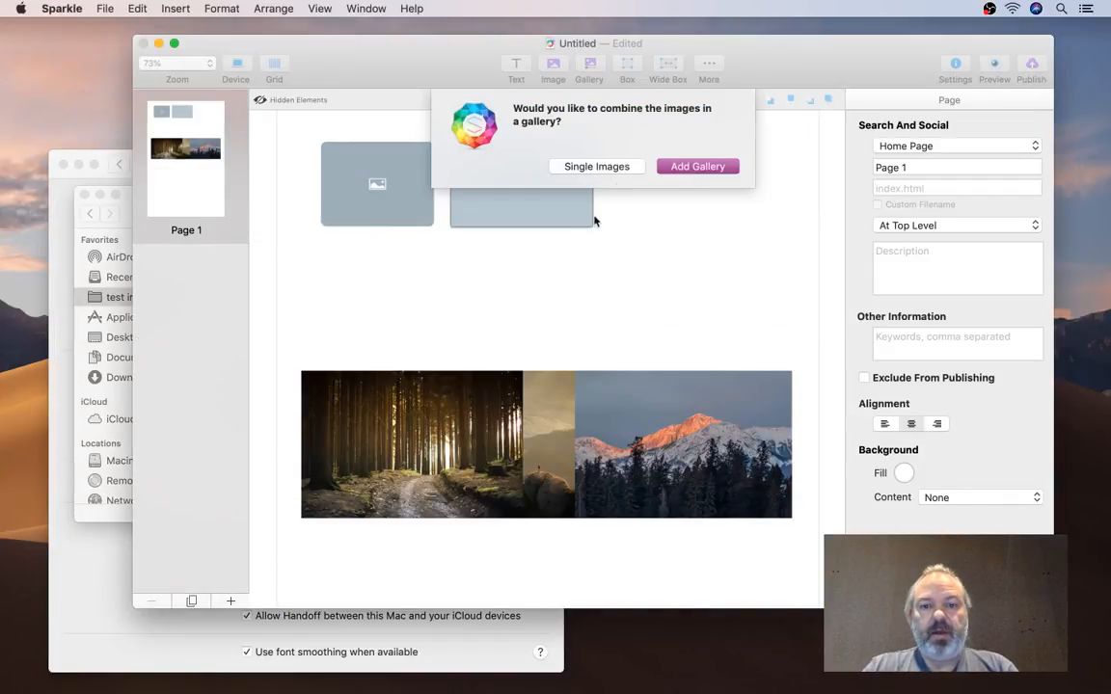
key("Return")
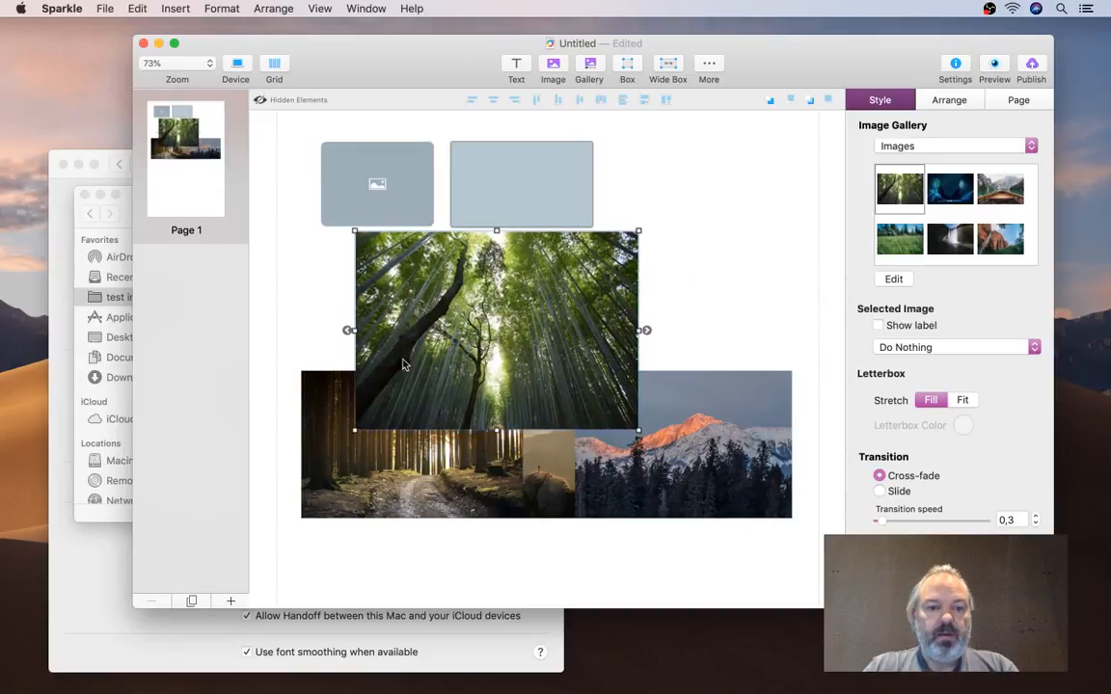
Stretch the gallery across the full page width with a reduced height, and move the row of four images farther below it
left_click_drag(355, 429, 267, 377)
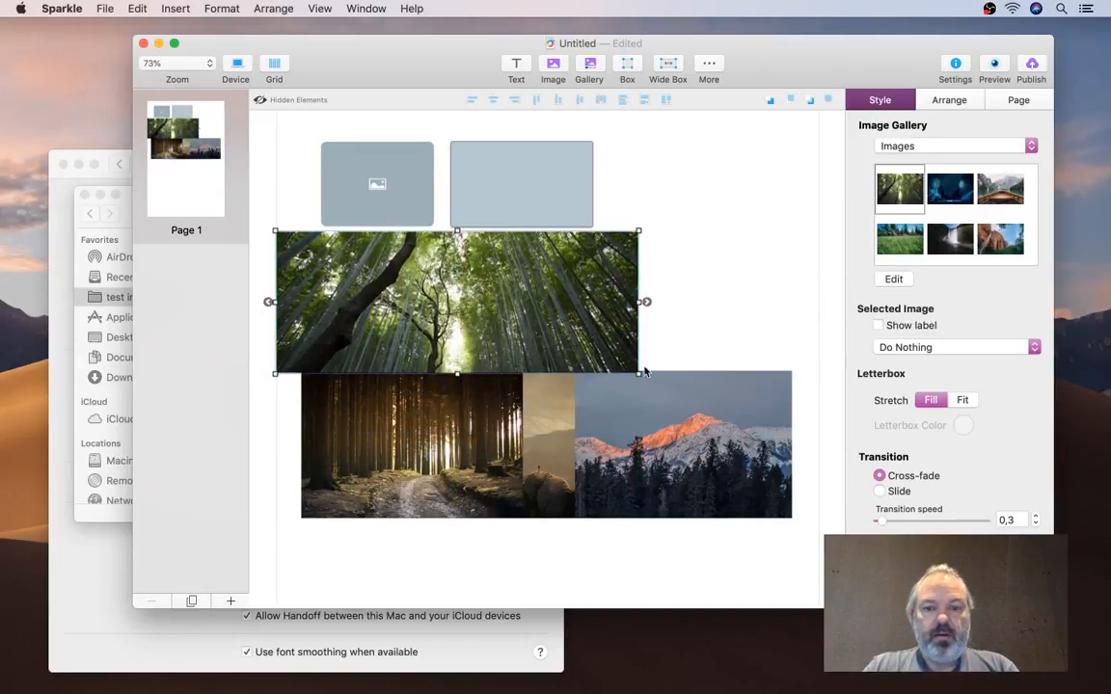
left_click_drag(639, 378, 820, 372)
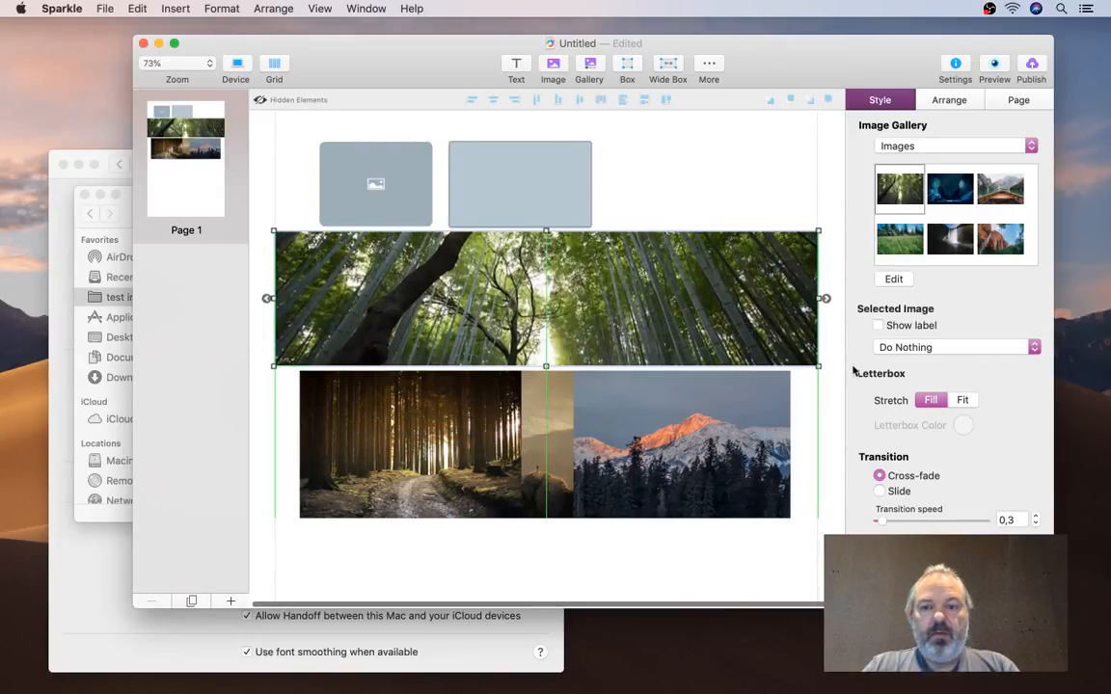
left_click_drag(743, 526, 439, 476)
left_click_drag(460, 406, 460, 473)
left_click(478, 433)
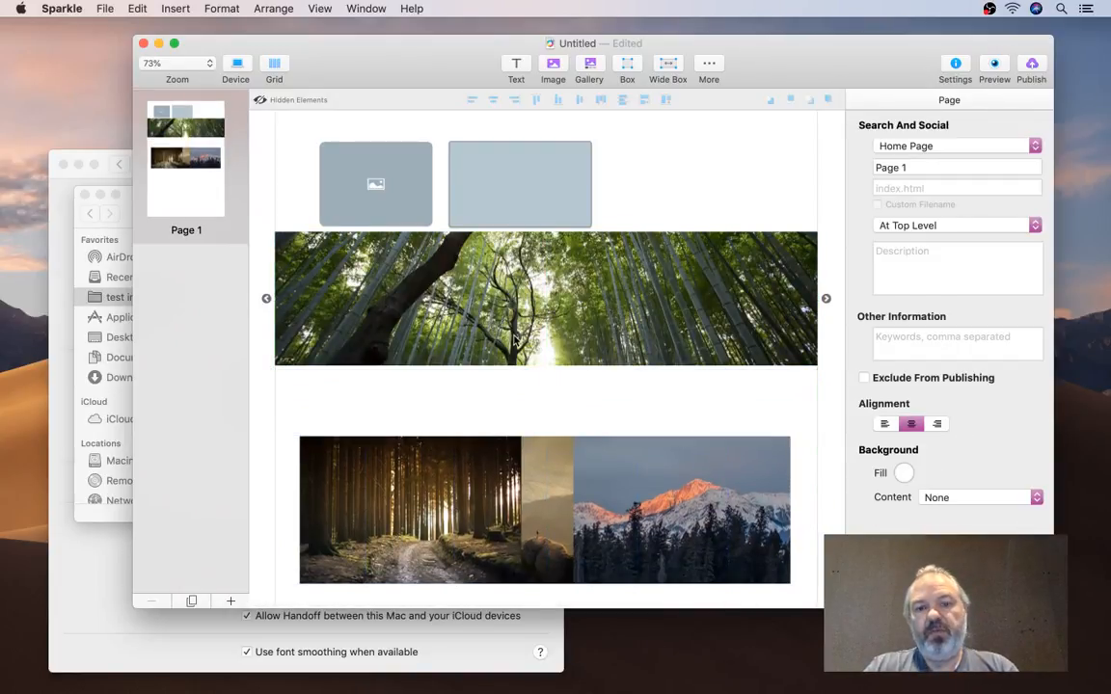
Move the gallery down slightly and delete the image placeholder and the box above it
left_click_drag(461, 307, 463, 323)
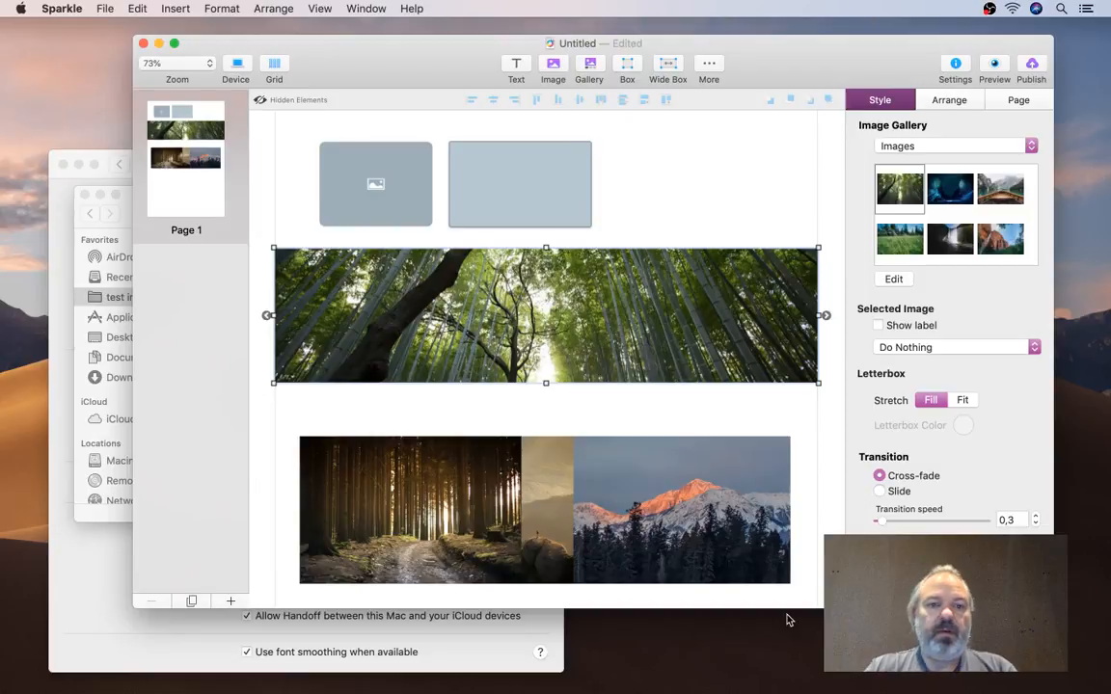
left_click_drag(281, 148, 461, 173)
key("Delete")
Move the gallery down to just above the image row and extend its upper edge to make it taller
left_click_drag(447, 278, 449, 325)
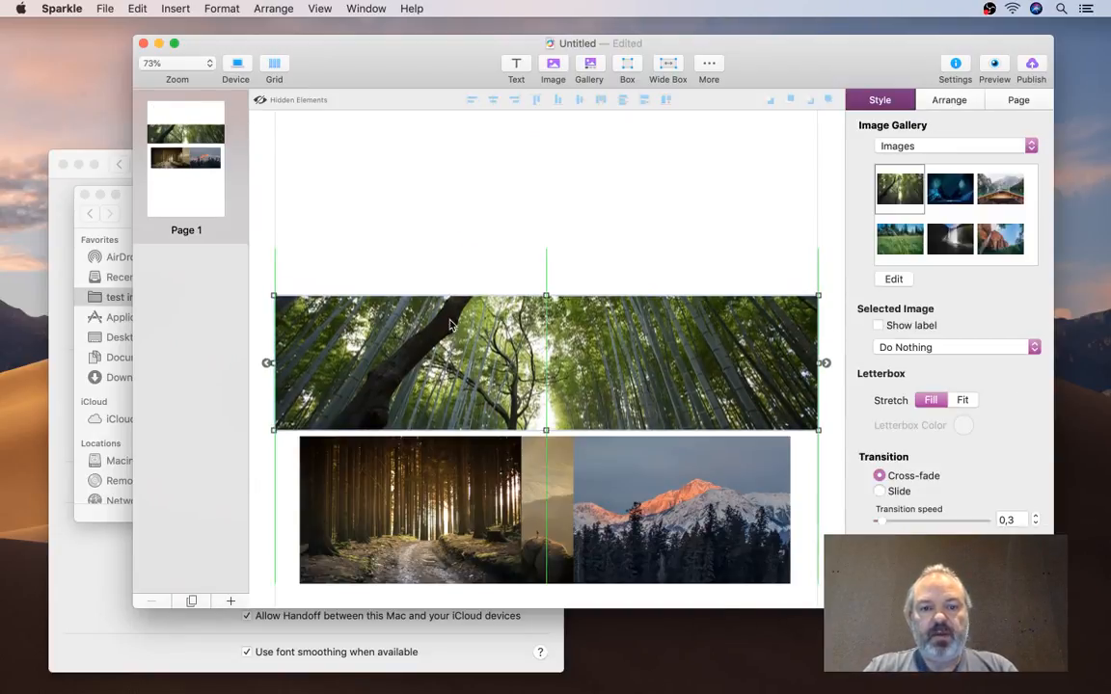
scroll(558, 304, "up", 2)
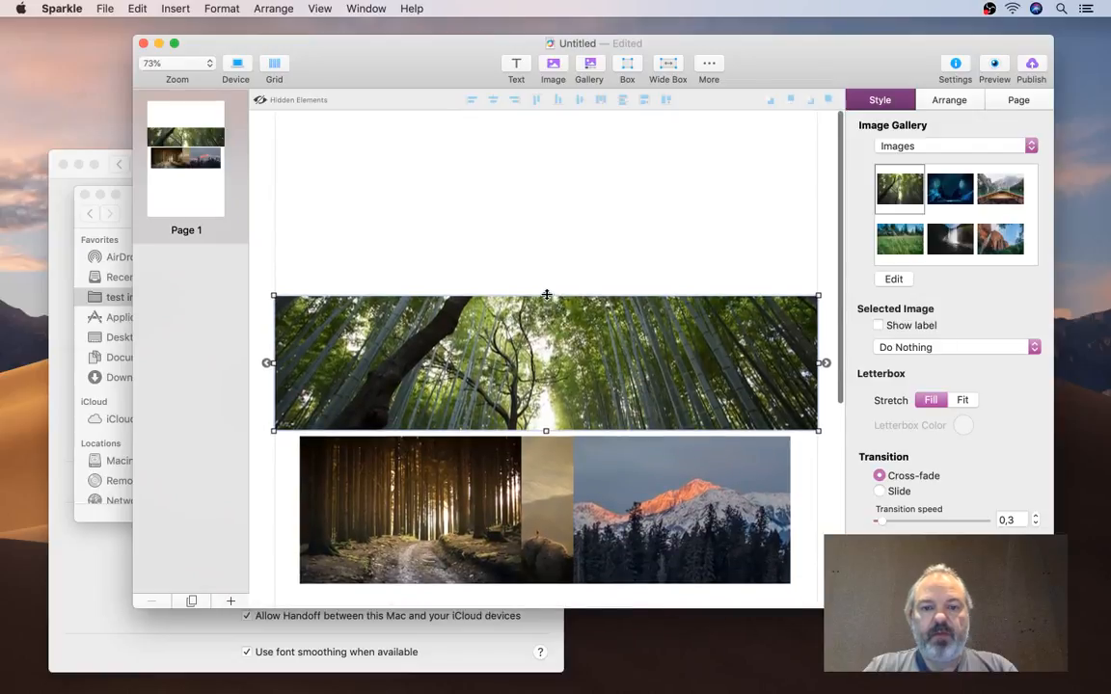
left_click_drag(546, 296, 546, 219)
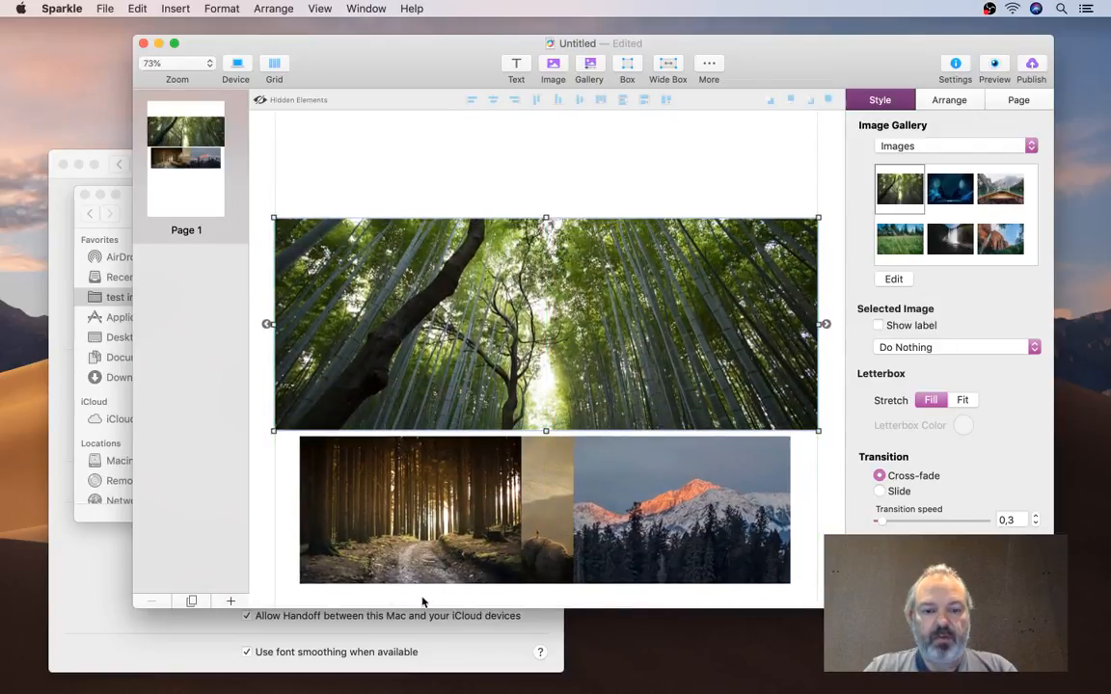
Move the row of four images farther down, leaving a wider gap beneath the gallery
scroll(422, 598, "down", 2)
left_click_drag(358, 571, 688, 529)
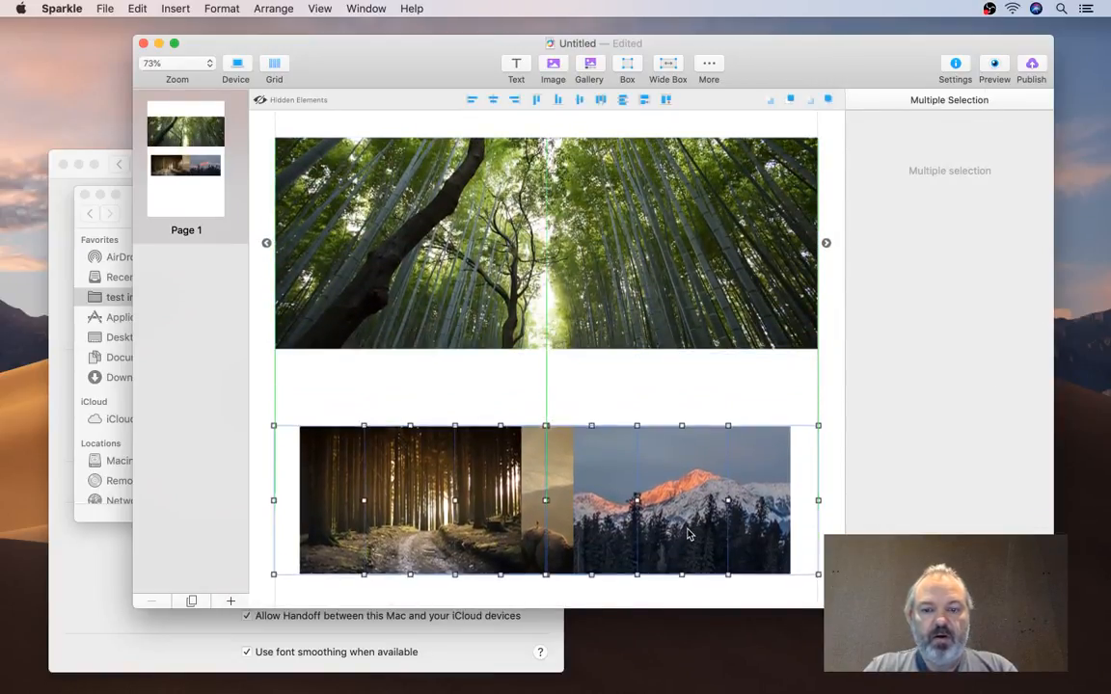
left_click(723, 410)
Set the mountain image's stretch mode to Fill and copy its style to all four images in the row
left_click(759, 466)
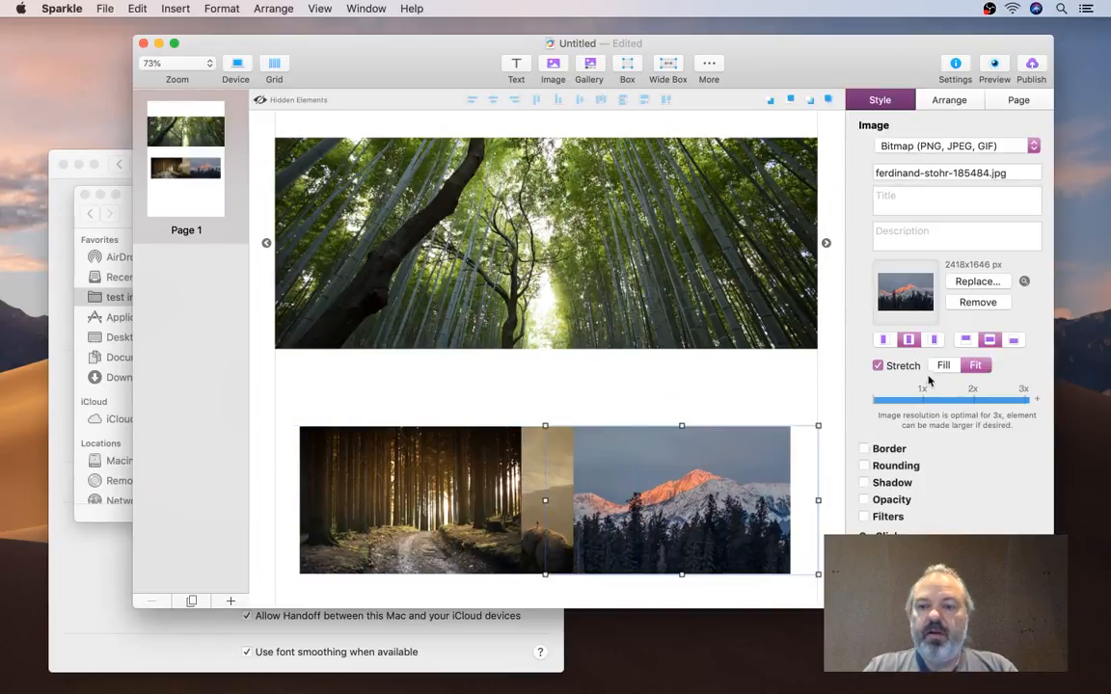
left_click(942, 365)
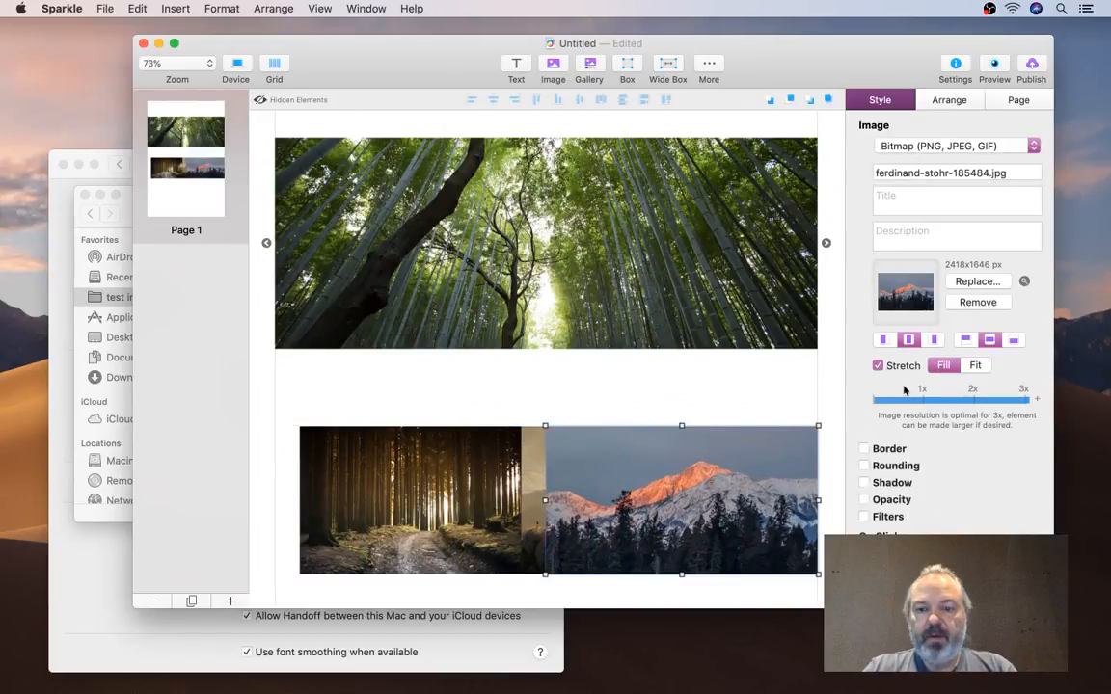
right_click(720, 538)
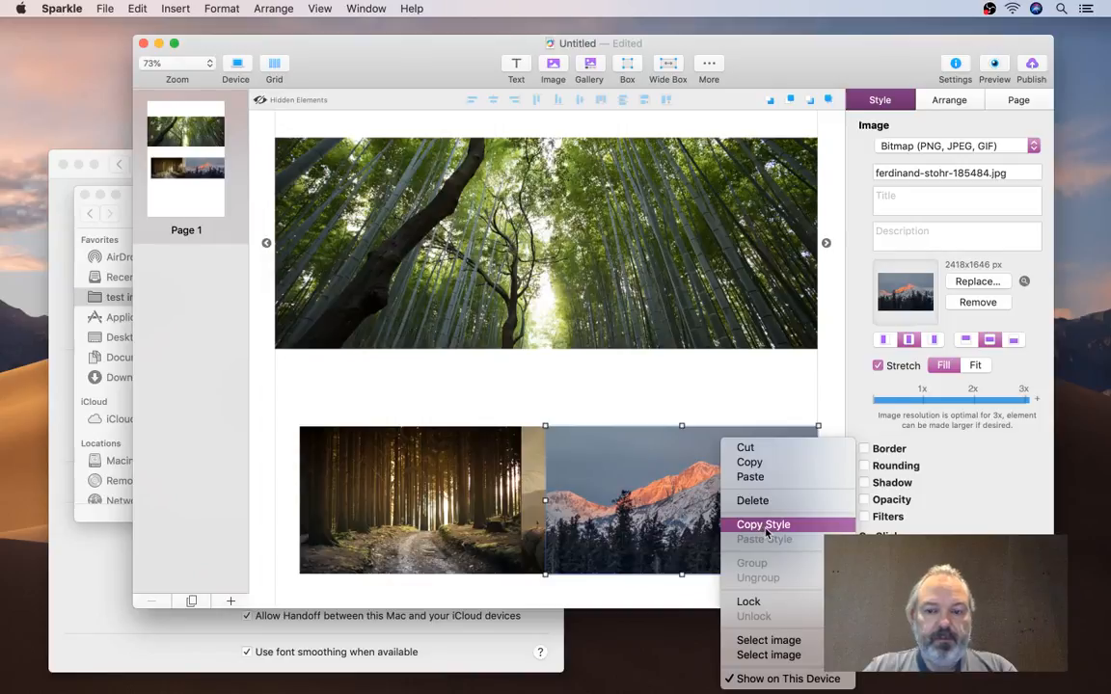
left_click(763, 525)
left_click_drag(318, 374, 602, 458)
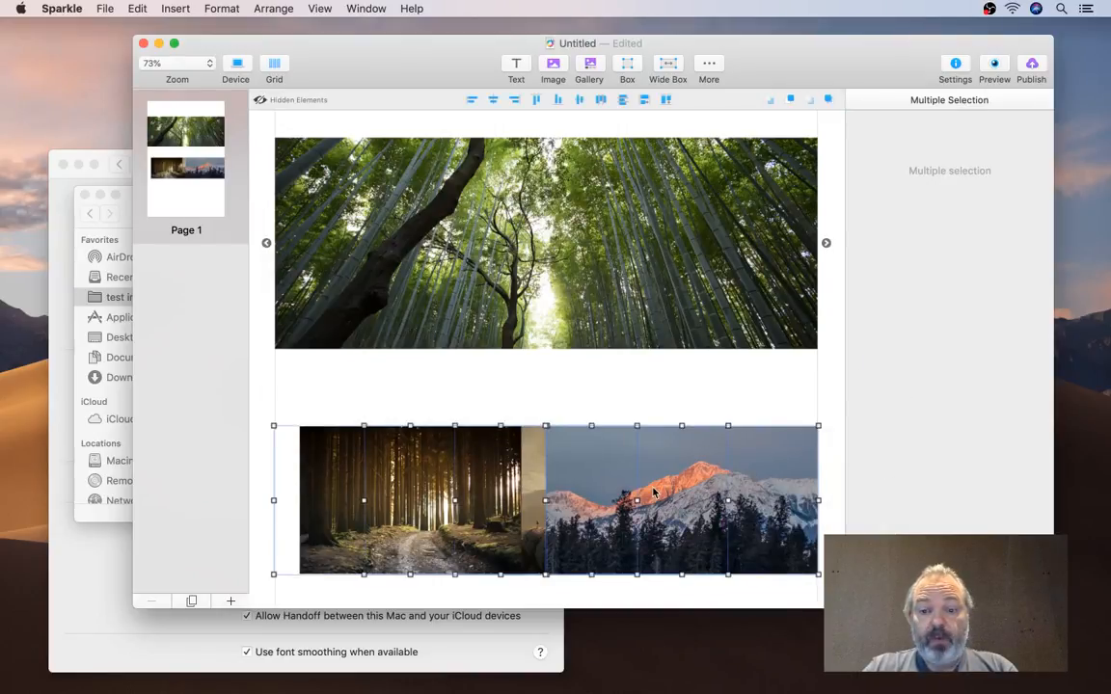
right_click(654, 493)
left_click(682, 535)
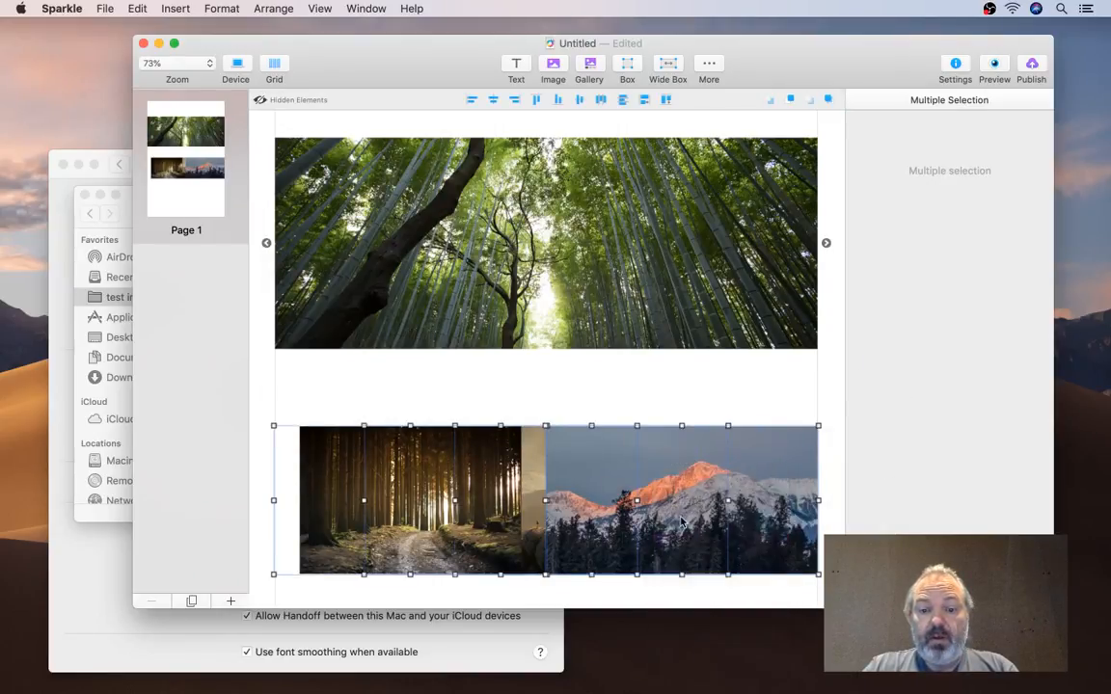
left_click(504, 391)
left_click(353, 459)
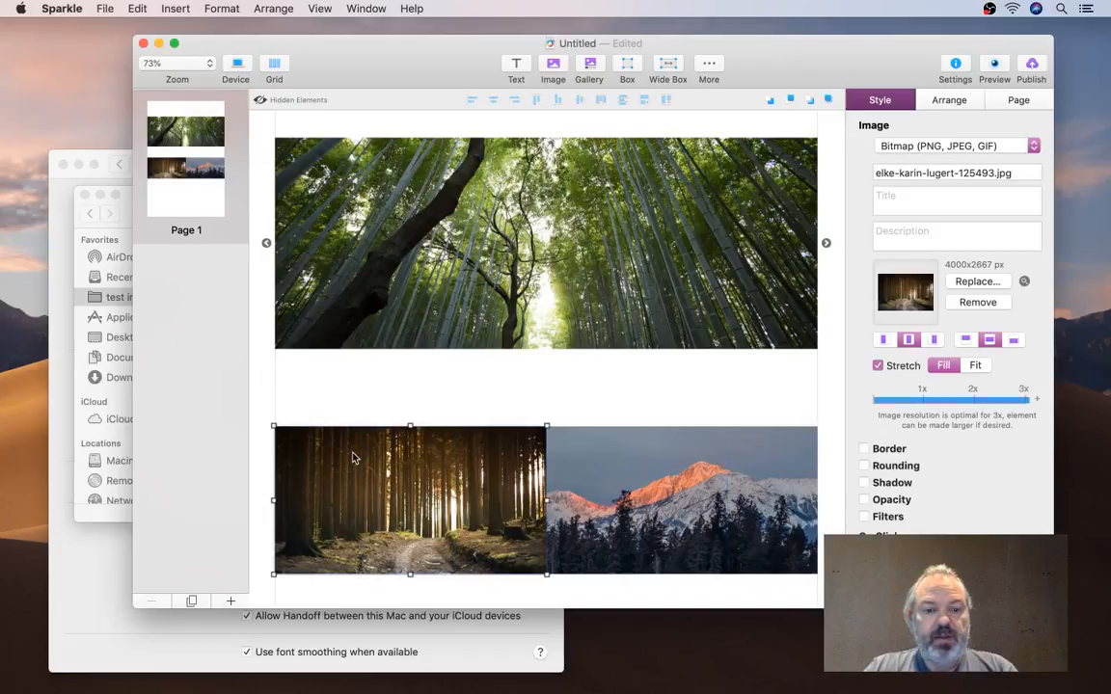
Set the page background fill to the medium gray Neutral swatch
left_click(529, 386)
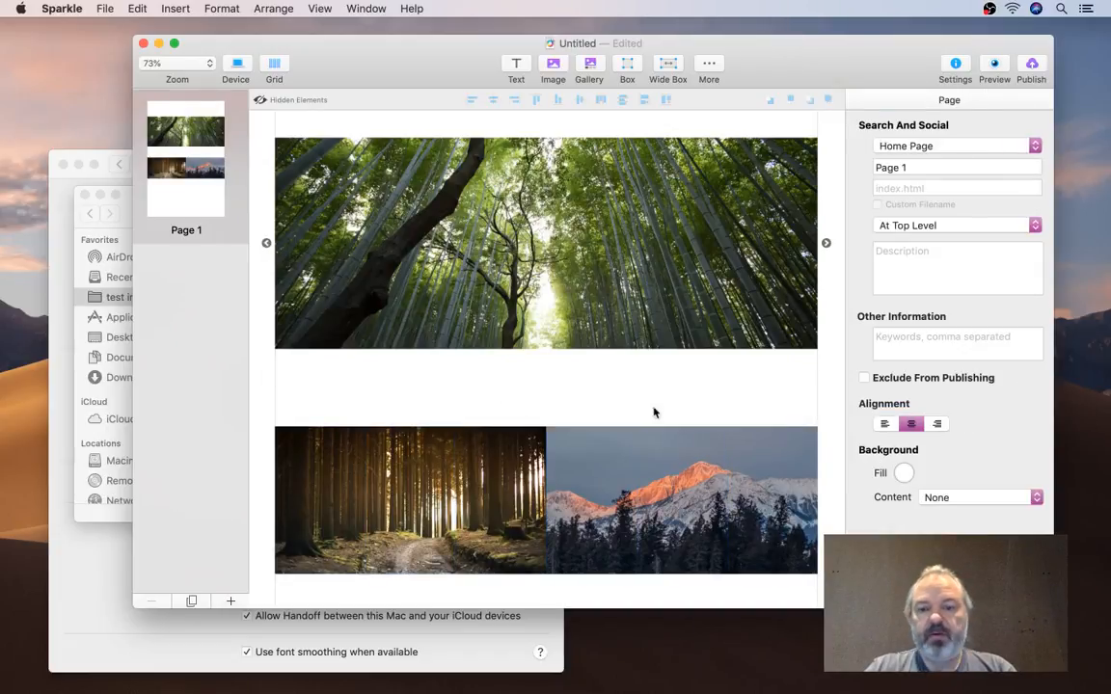
left_click(903, 474)
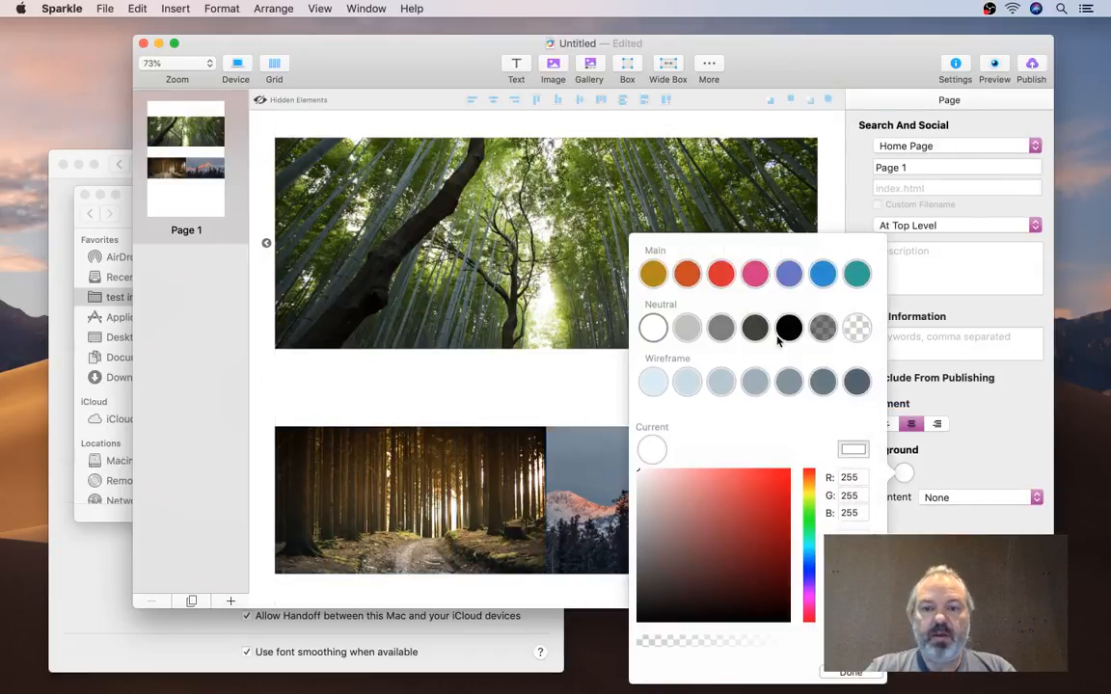
left_click(722, 328)
left_click(521, 405)
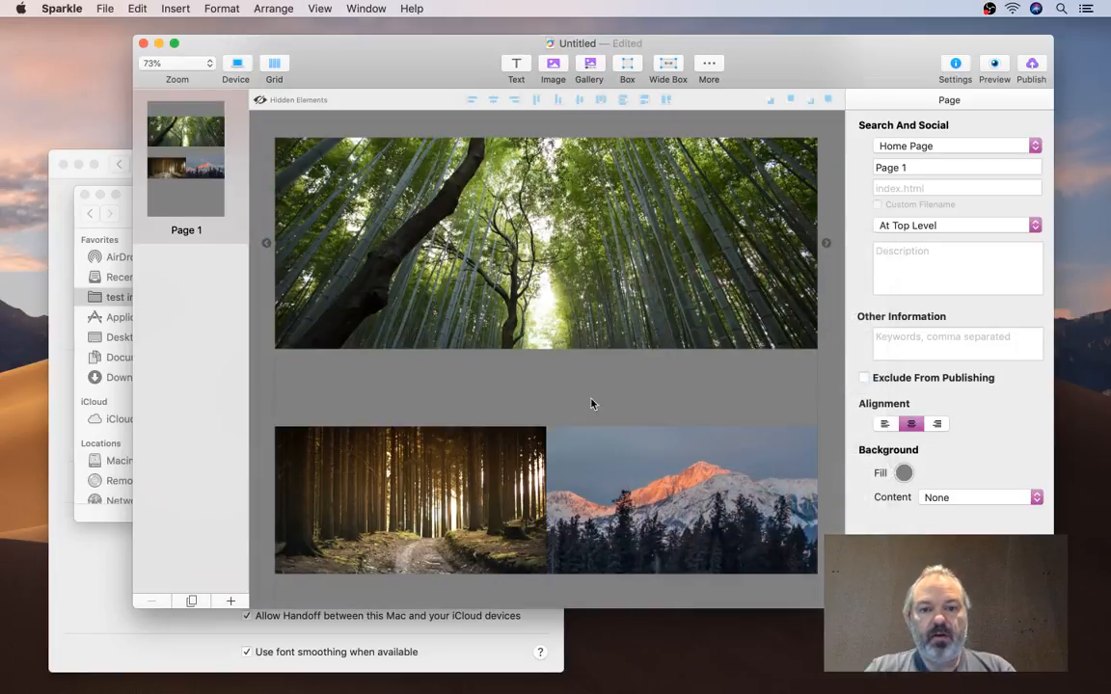
Move the gallery down and add the video Beach - 3998.mp4 above it, against the page's left margin
scroll(509, 270, "up", 3)
left_click_drag(550, 258, 553, 318)
mouse_move(974, 685)
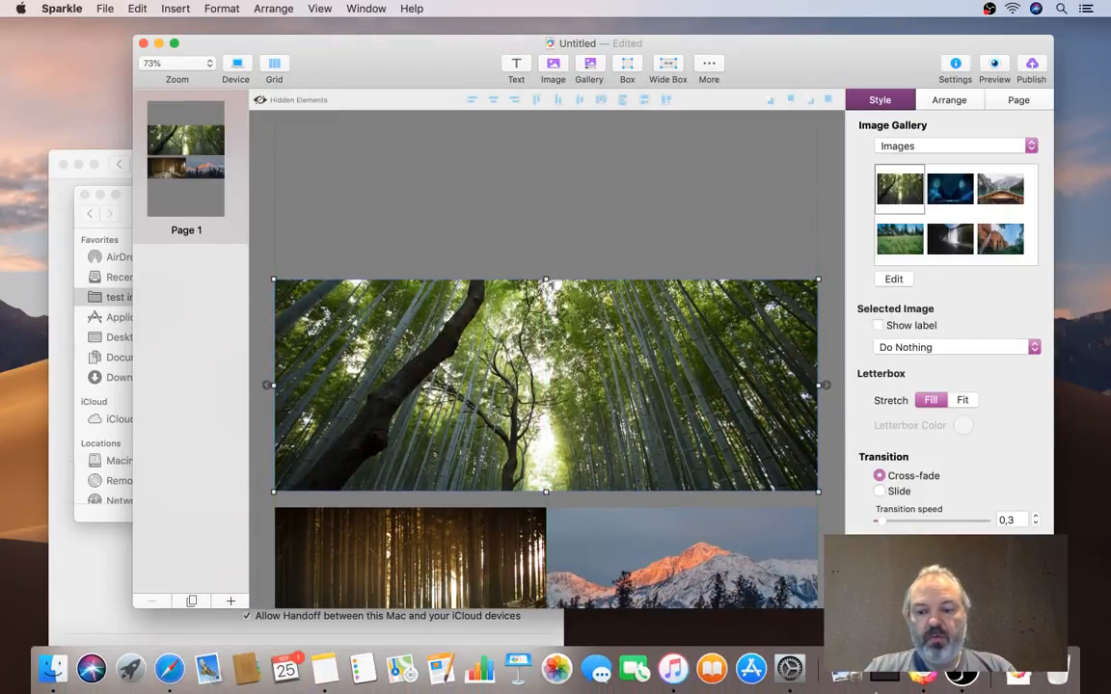
left_click(972, 683)
left_click_drag(1022, 511, 386, 222)
left_click_drag(492, 299, 353, 193)
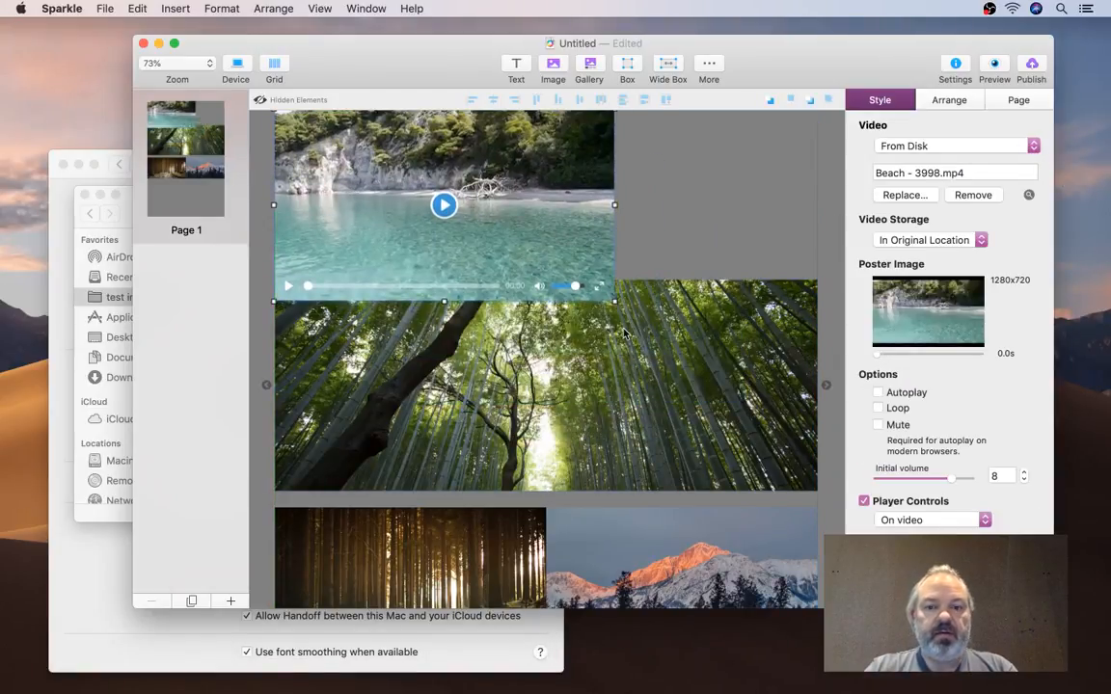
Enlarge the beach video to the full page width and move the gallery down below it
left_click_drag(614, 301, 817, 385)
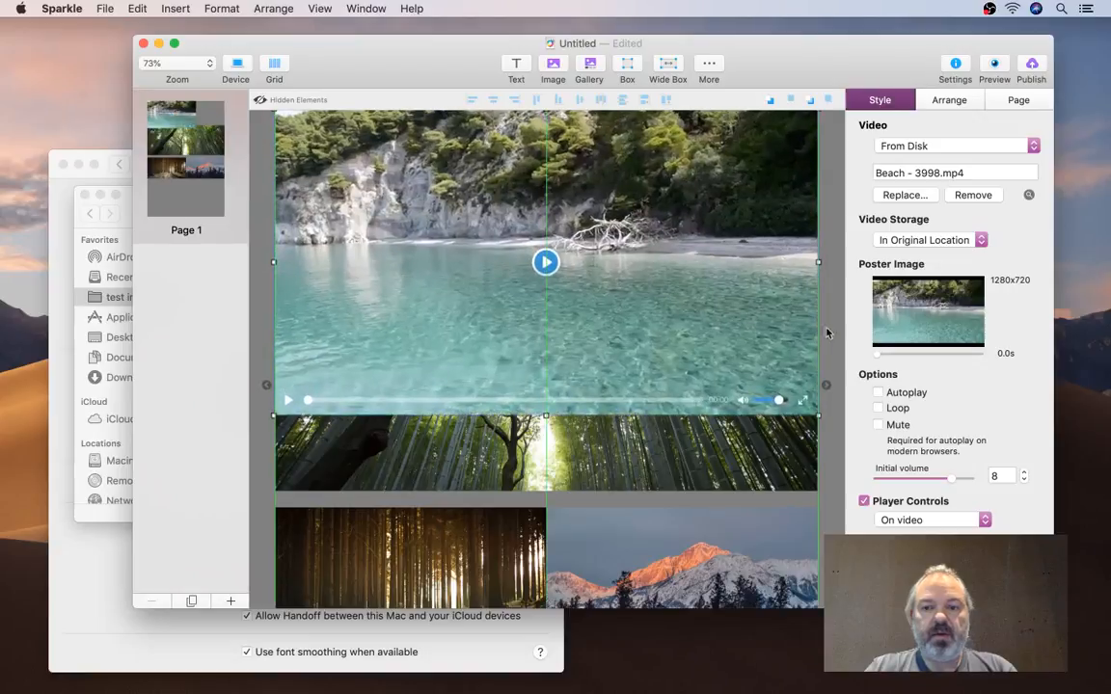
left_click(649, 462)
left_click_drag(648, 462, 648, 569)
scroll(648, 569, "down", 5)
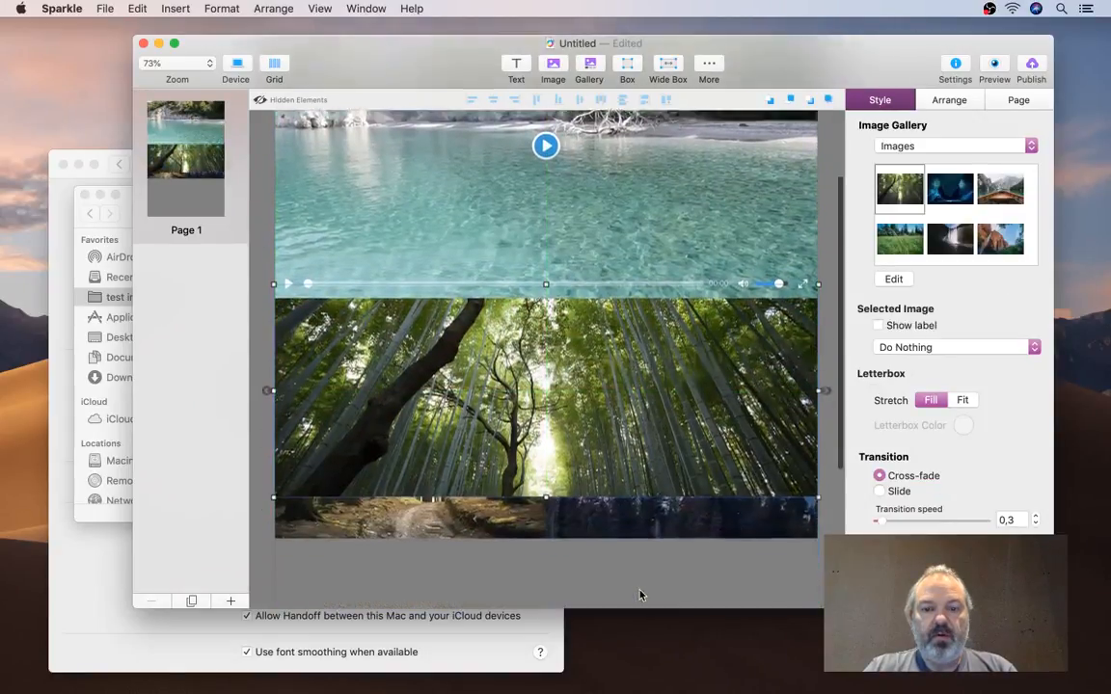
Move the row of four images below the gallery and shift the gallery to leave a small gap under the video
left_click_drag(737, 495, 328, 565)
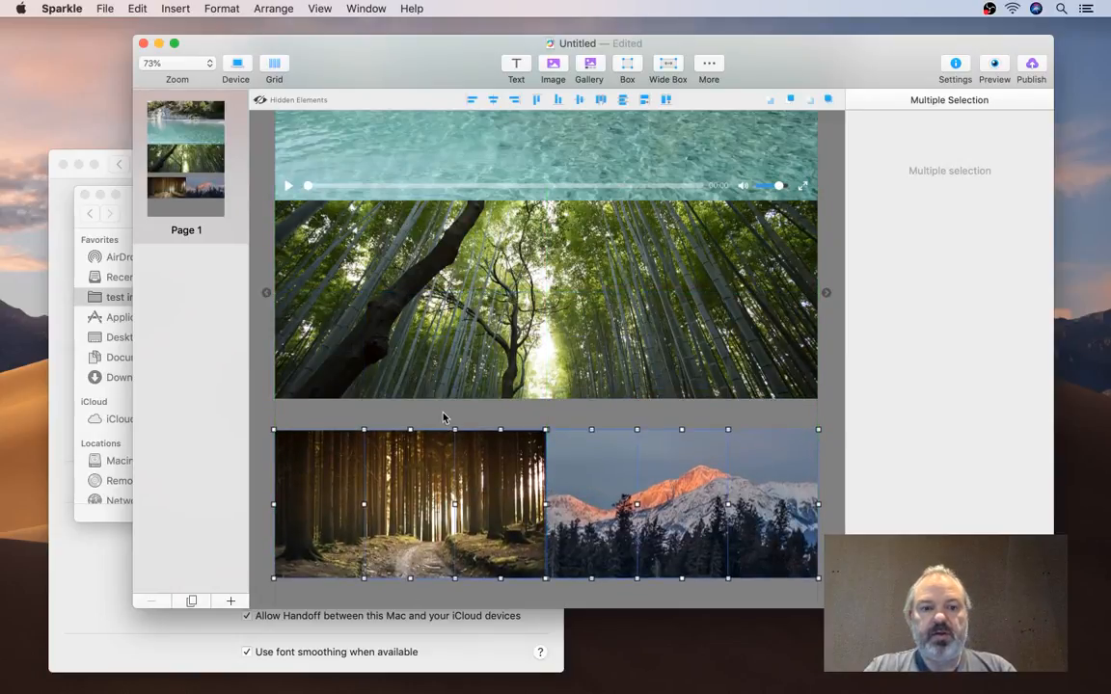
left_click(395, 325)
scroll(479, 310, "up", 5)
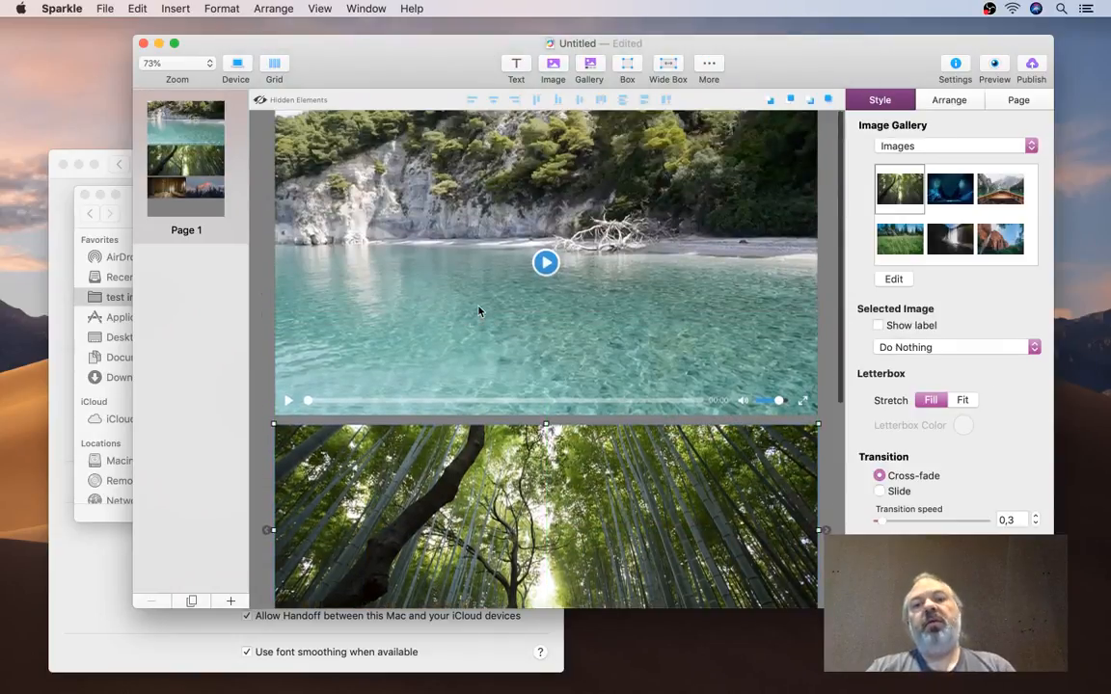
scroll(478, 310, "down", 5)
scroll(479, 310, "up", 5)
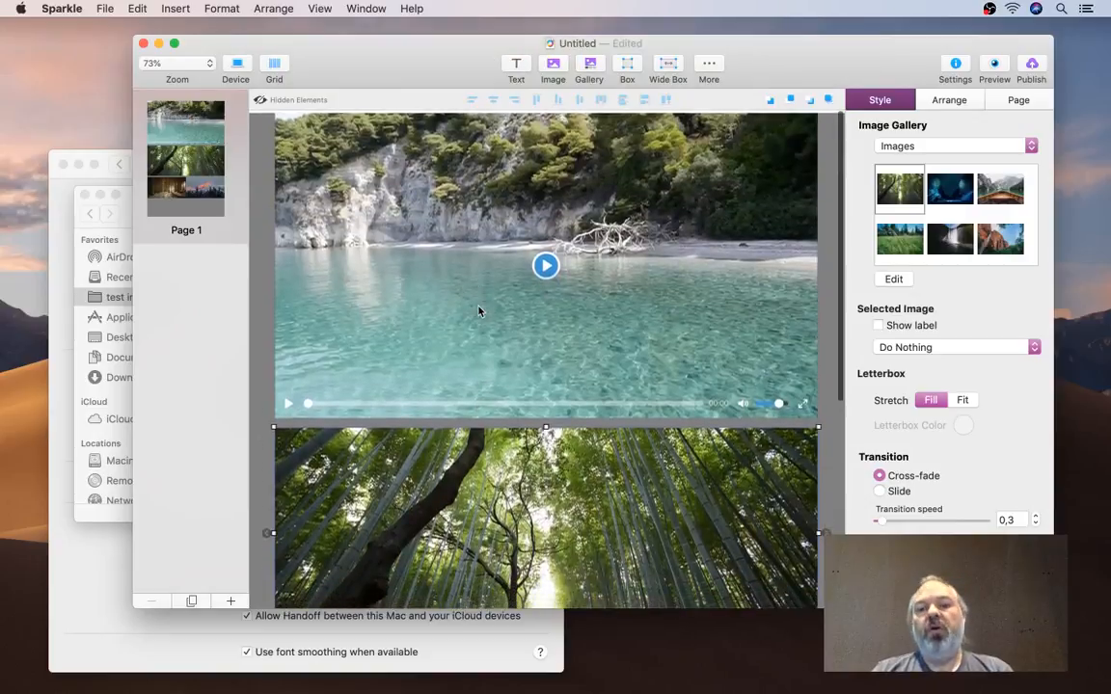
scroll(478, 310, "down", 1)
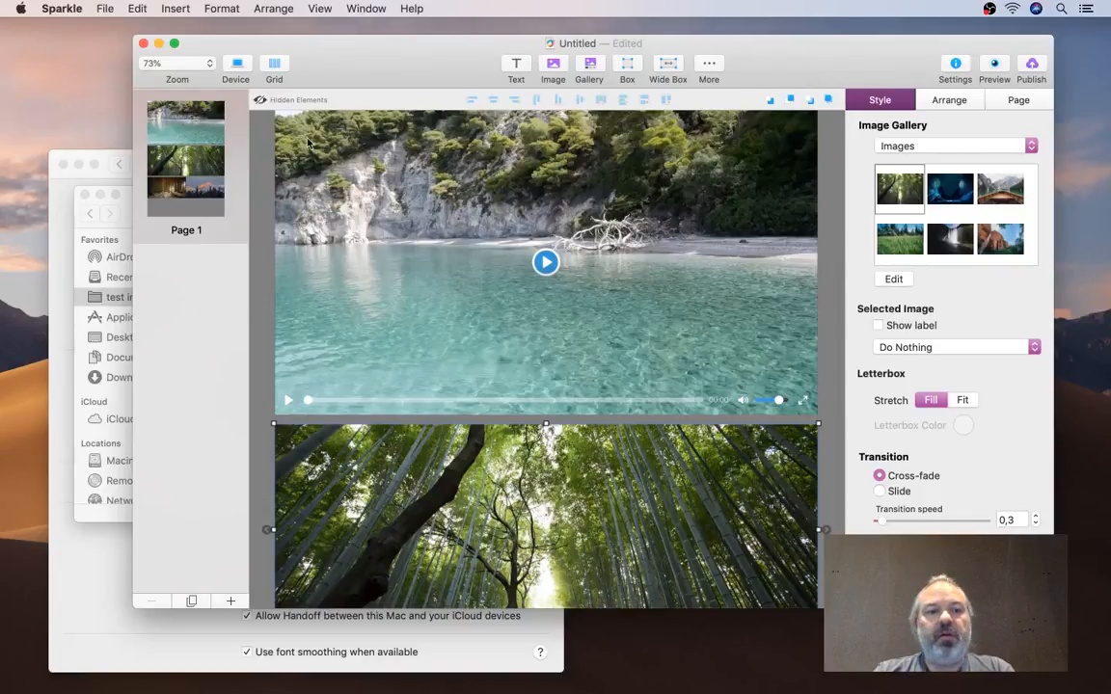
Switch to System Preferences, set the accent color to blue, and reposition the General window
left_click(66, 220)
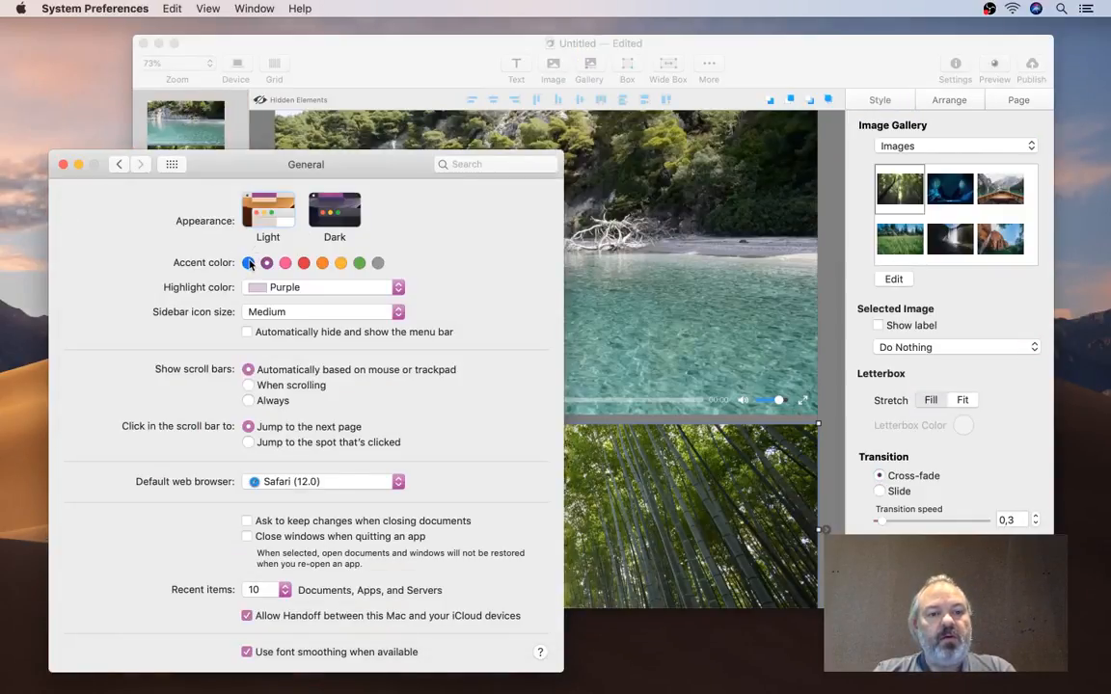
left_click(249, 263)
left_click_drag(346, 187, 318, 147)
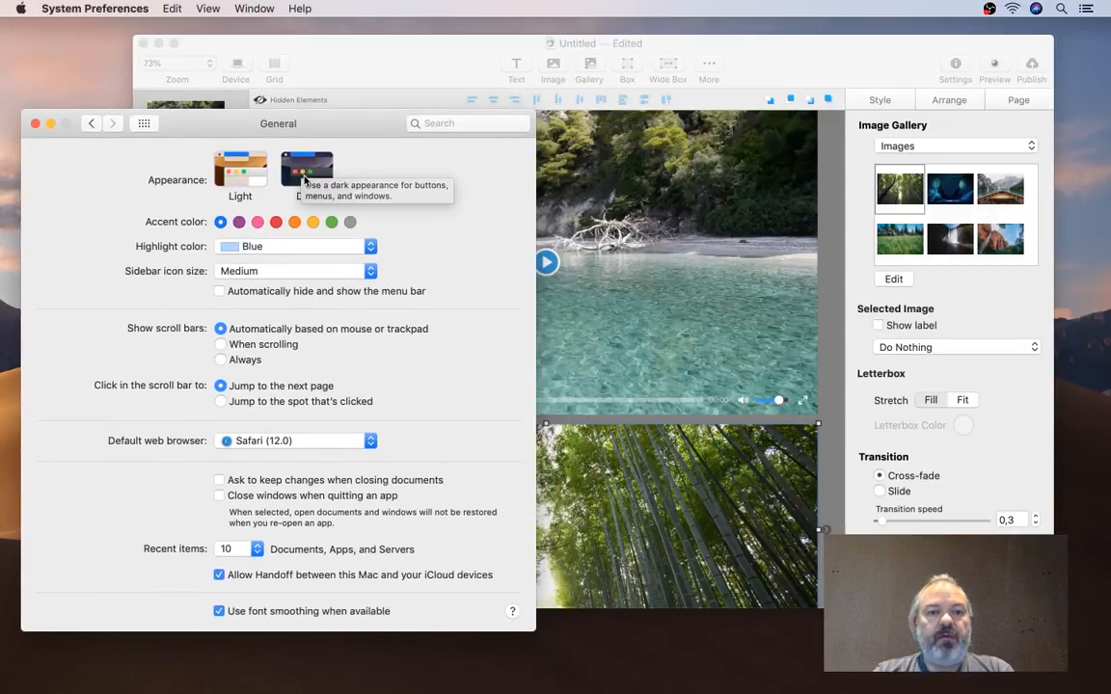
mouse_move(238, 136)
left_mouse_down()
mouse_move(235, 126)
mouse_move(247, 156)
left_mouse_up()
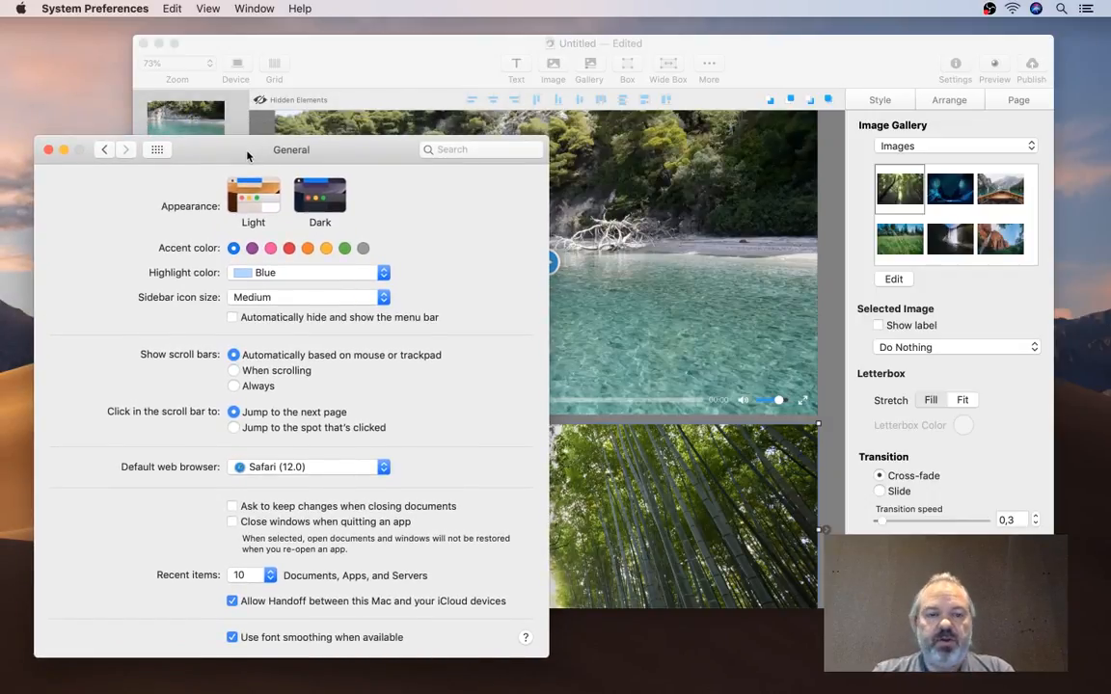
Toggle the system appearance between Dark and Light, finishing with Dark
left_click(332, 211)
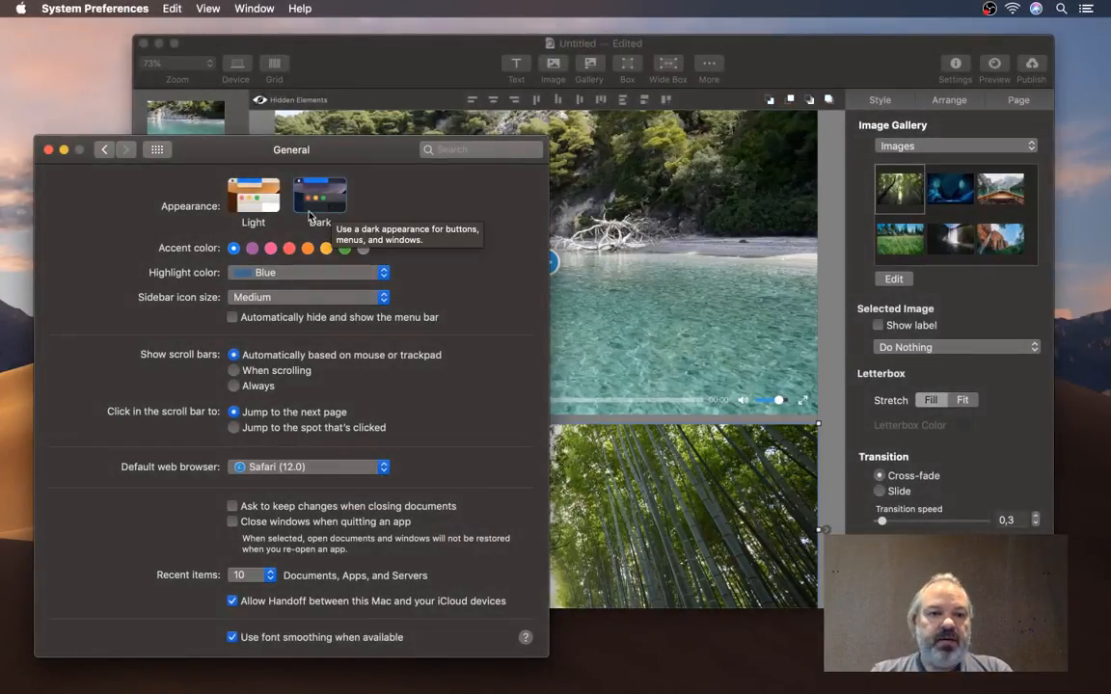
left_click(241, 202)
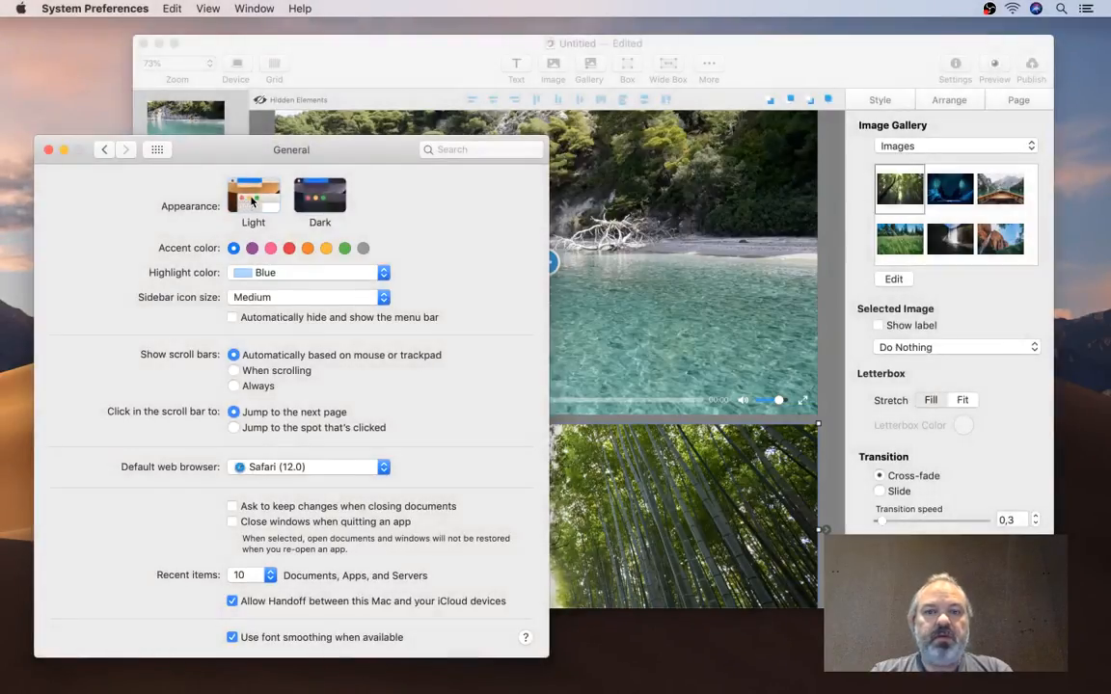
left_click(331, 200)
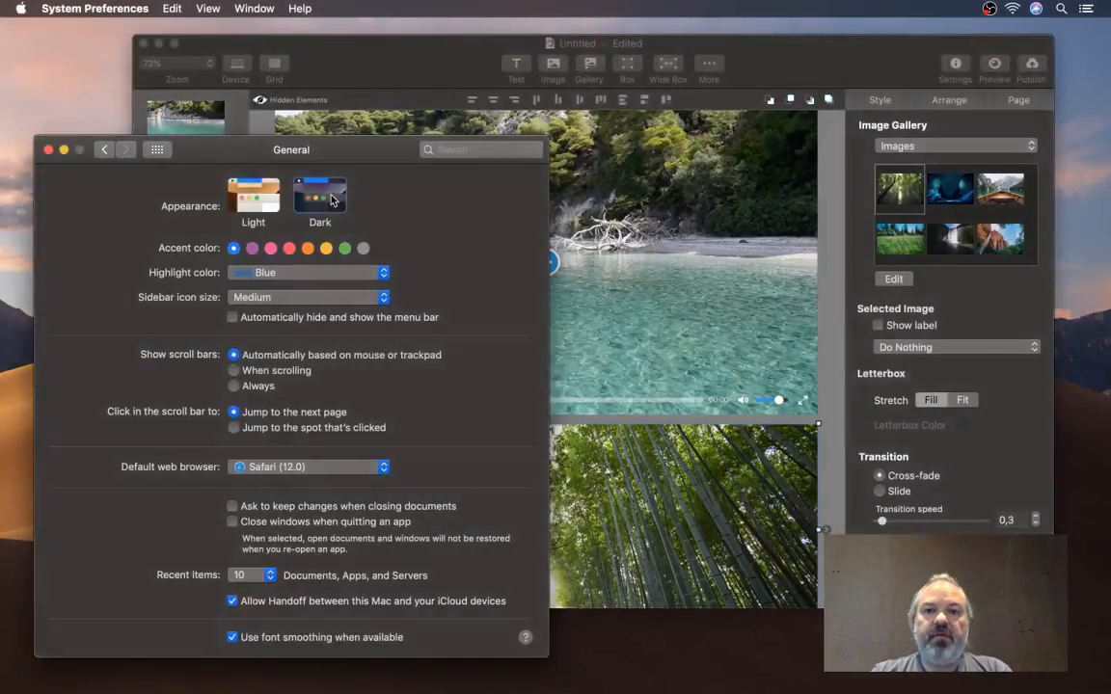
left_click(258, 187)
left_click(313, 203)
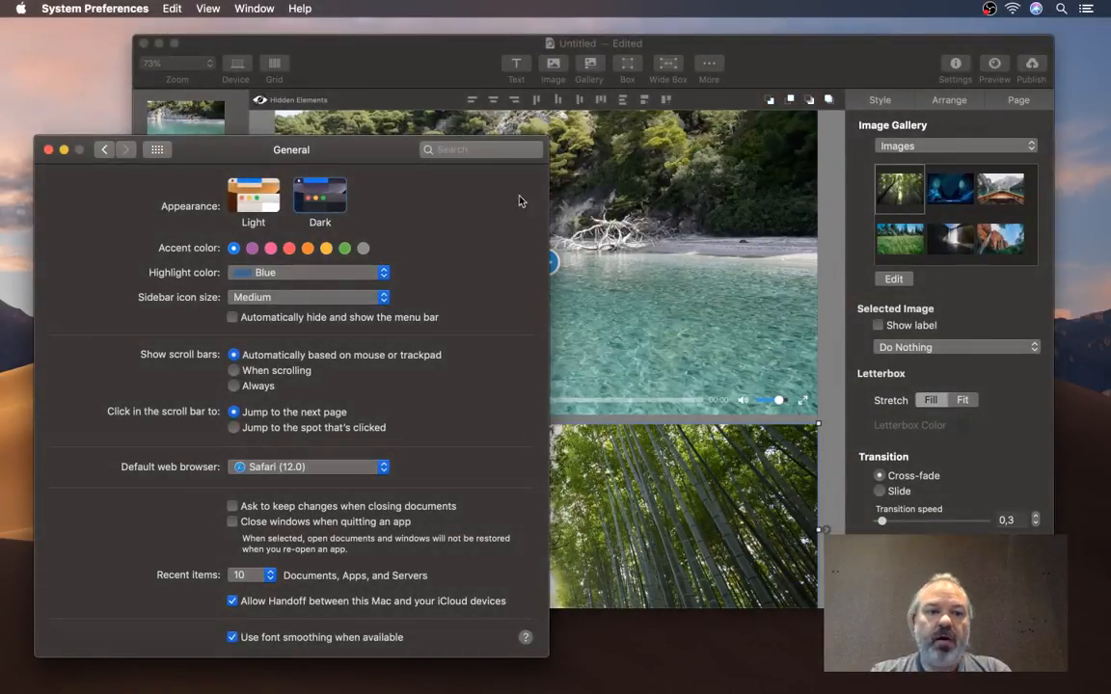
Set the system accent color to red and switch back to Sparkle
left_click(289, 249)
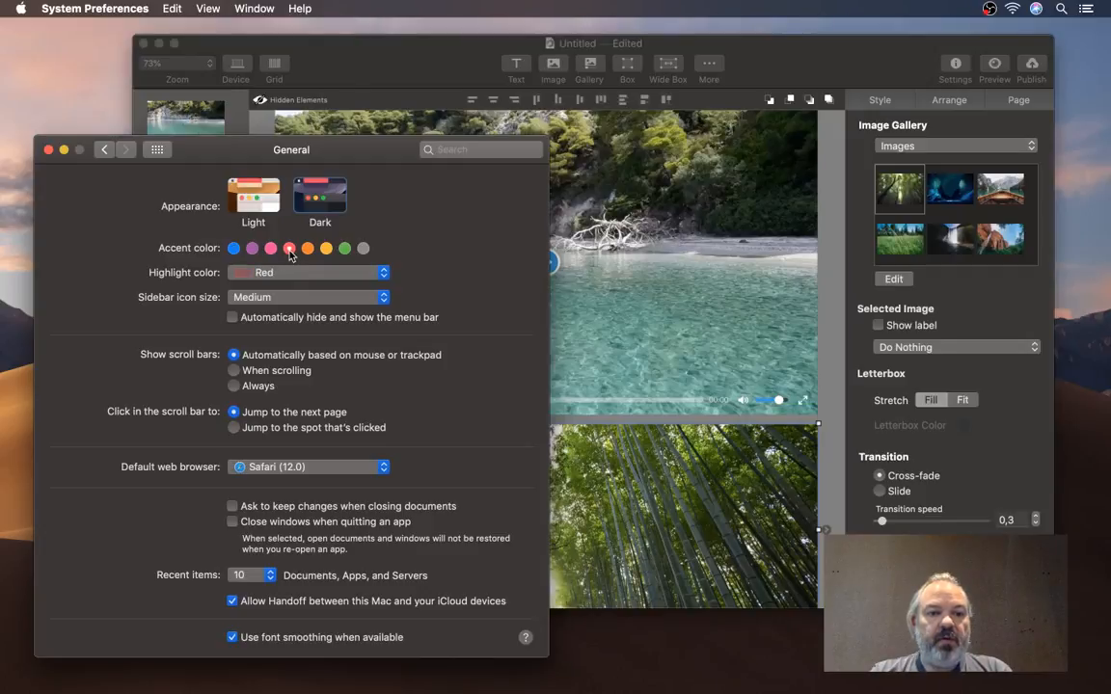
left_click(383, 72)
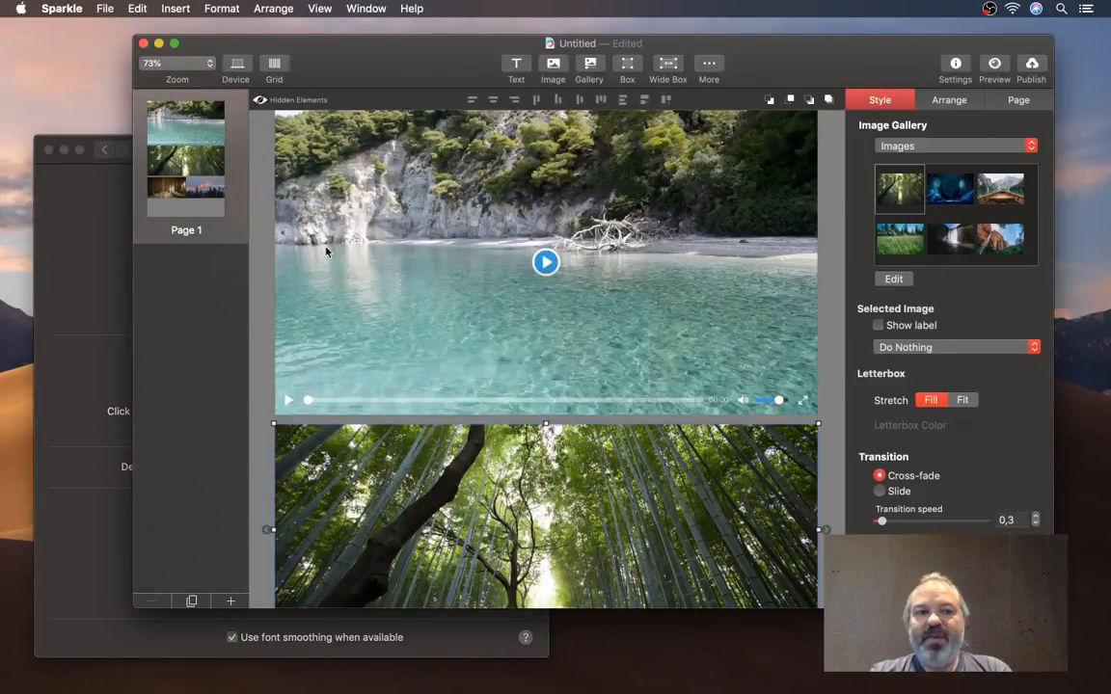
Return to System Preferences, set the accent color to gray, and switch back to Sparkle
left_click(43, 271)
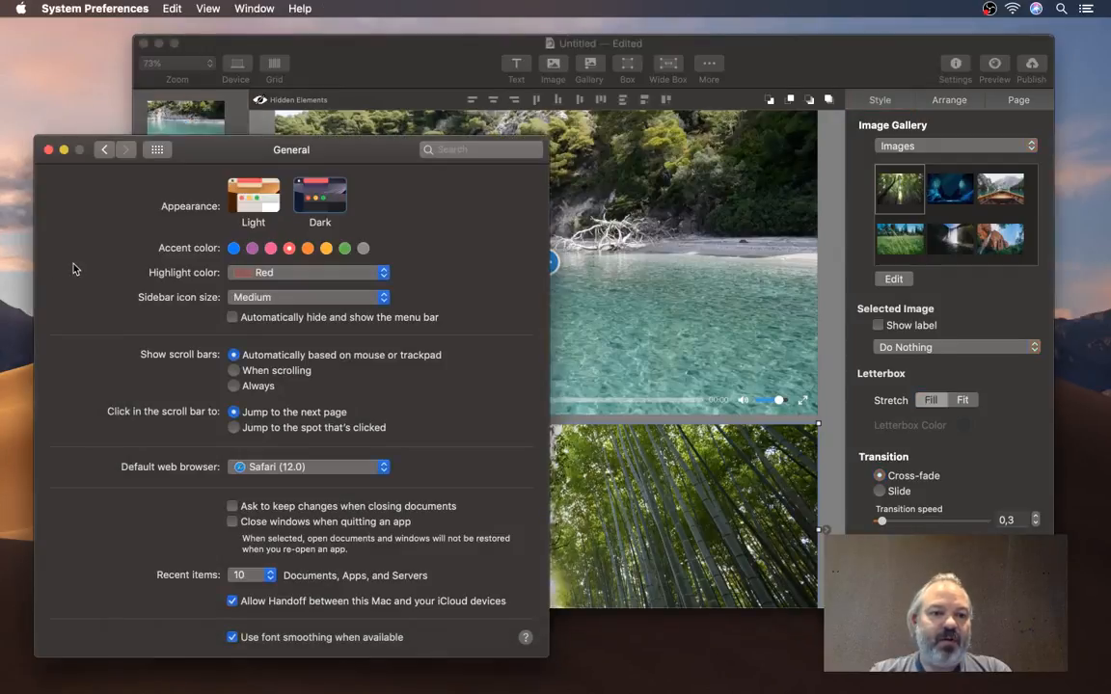
left_click(363, 248)
left_click(399, 79)
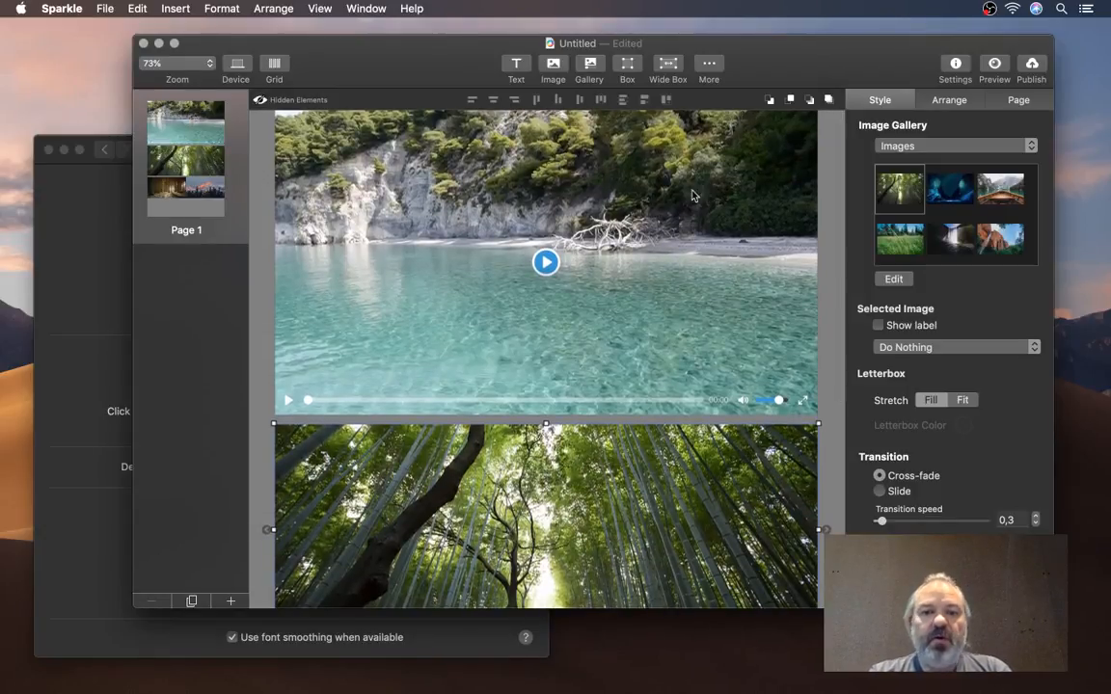
Move the two bottom images down together to leave a gap below the gallery, and select the video
scroll(518, 216, "down", 10)
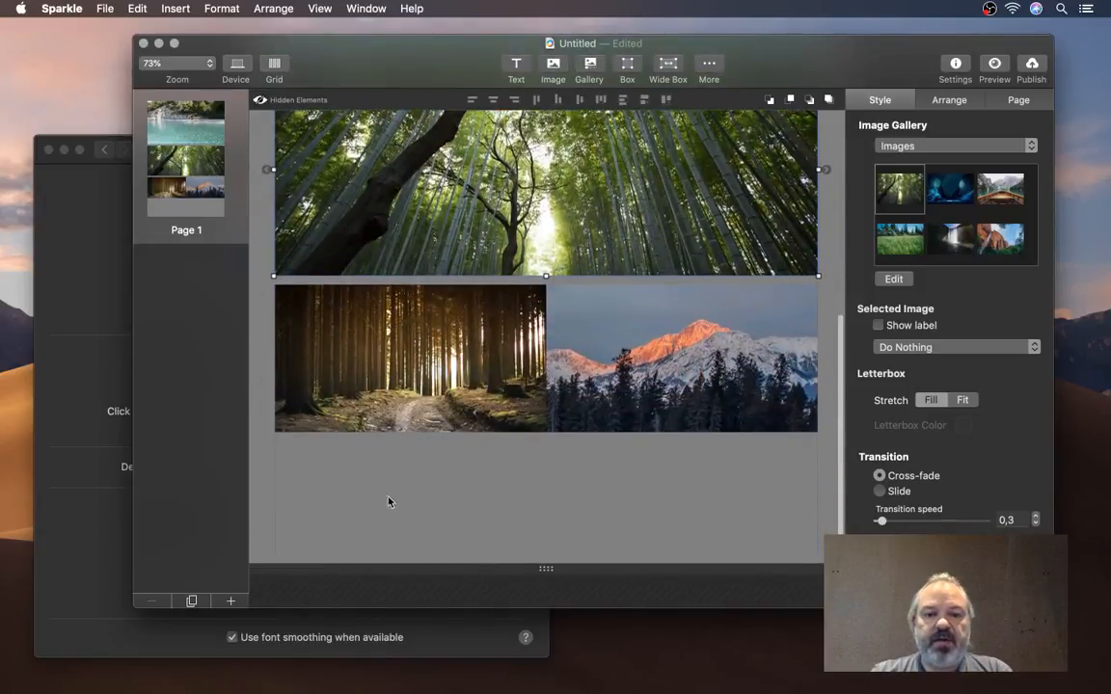
left_click_drag(389, 502, 665, 365)
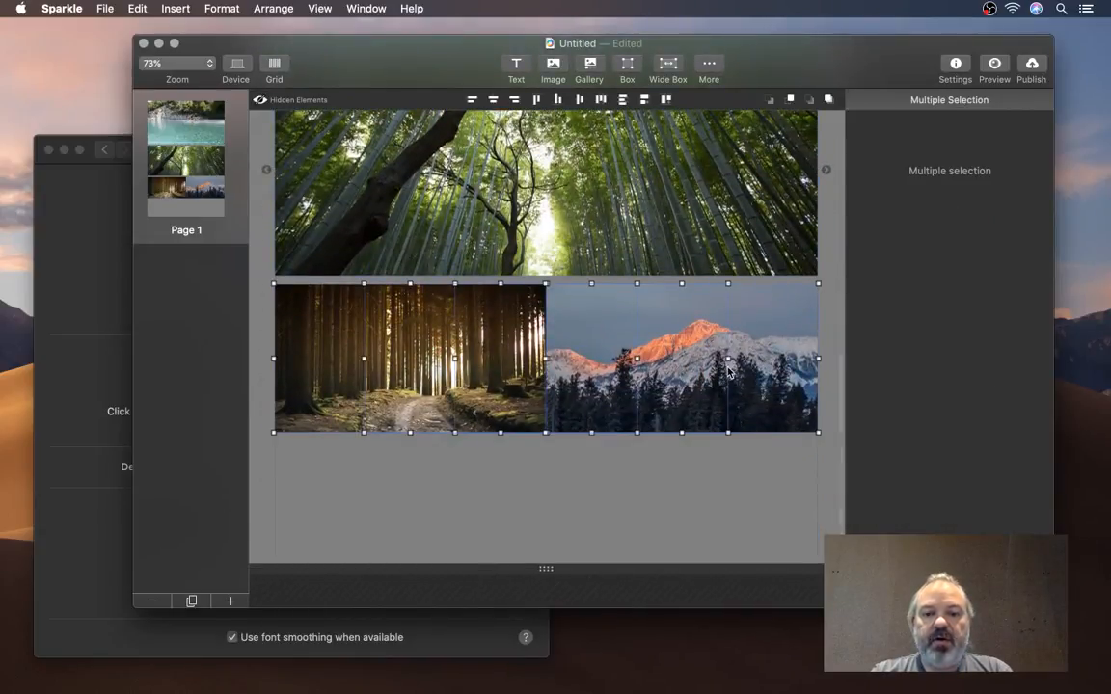
left_click_drag(769, 377, 768, 428)
scroll(768, 427, "up", 10)
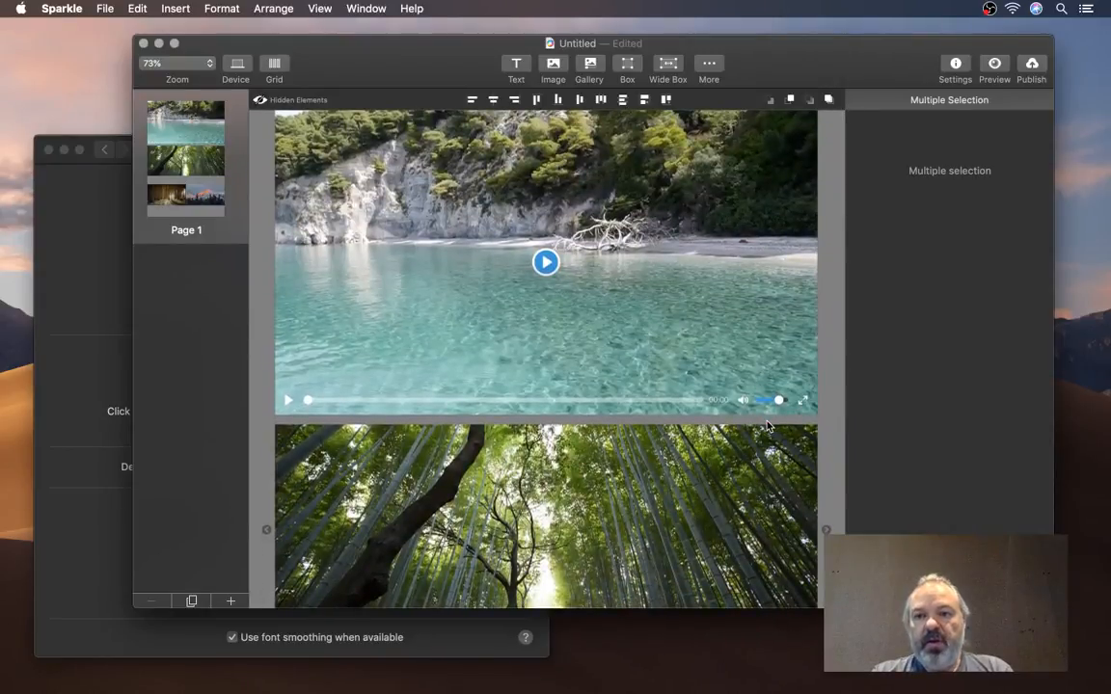
left_click(750, 409)
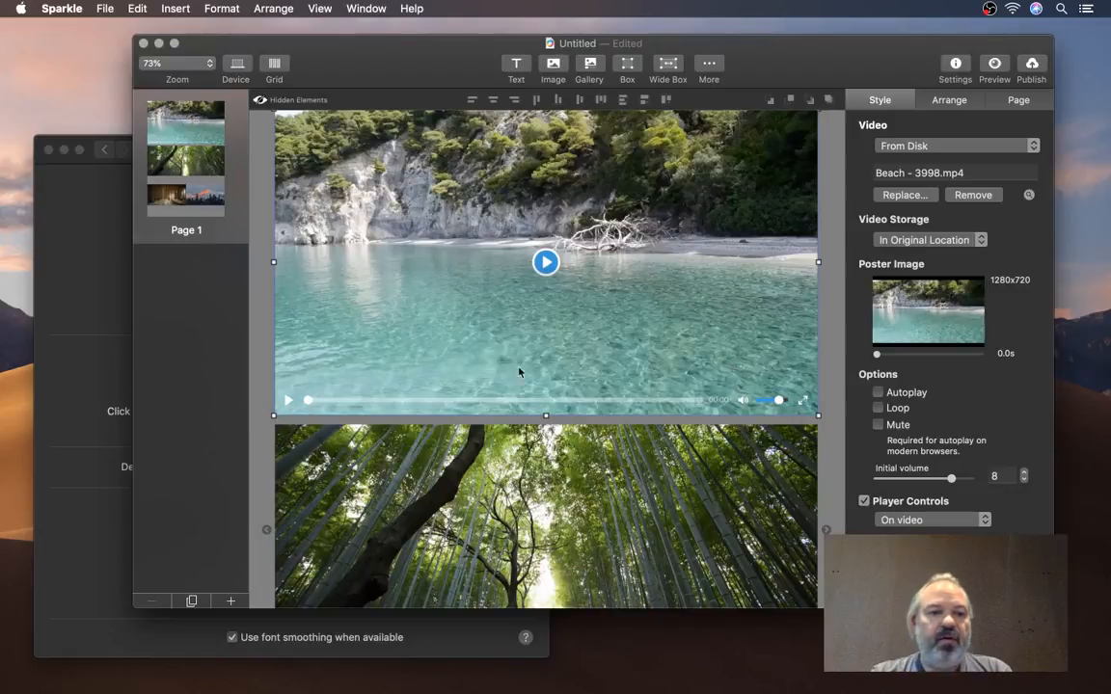
Switch to System Preferences, set the accent color to blue, and return to Sparkle
left_click(84, 301)
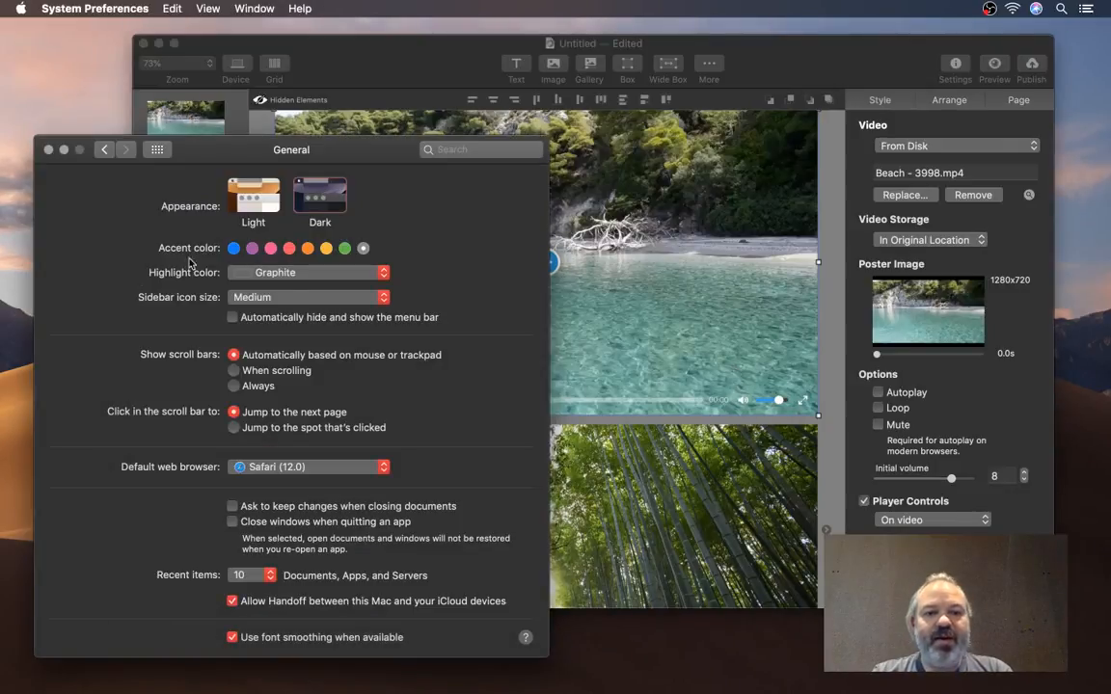
left_click(234, 249)
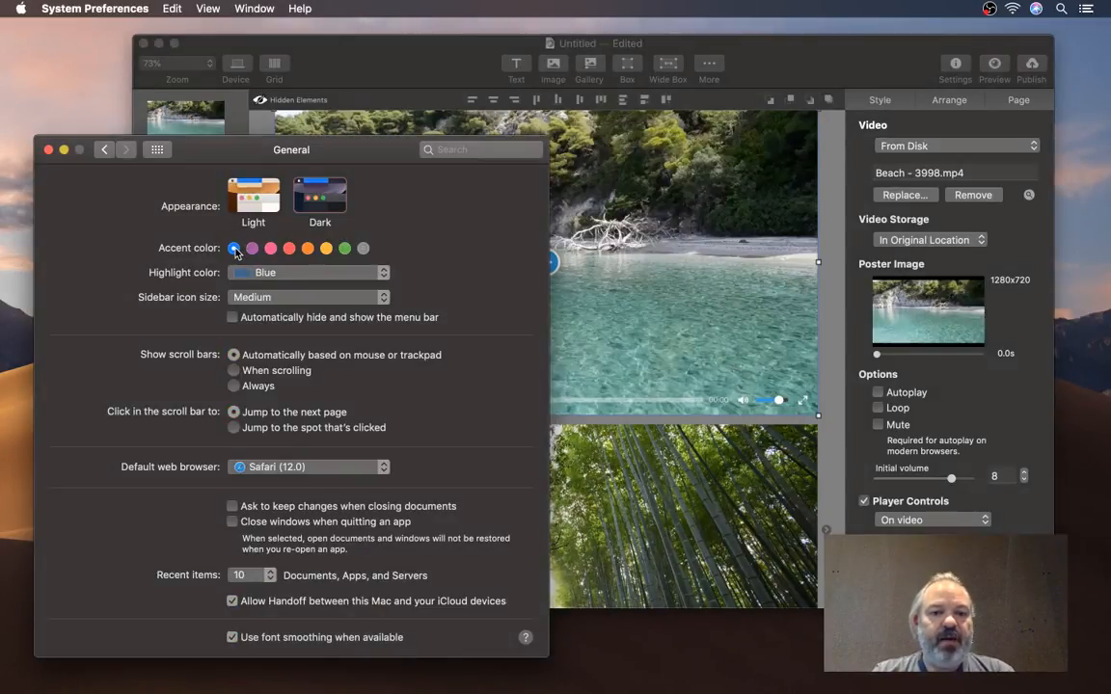
left_click(379, 75)
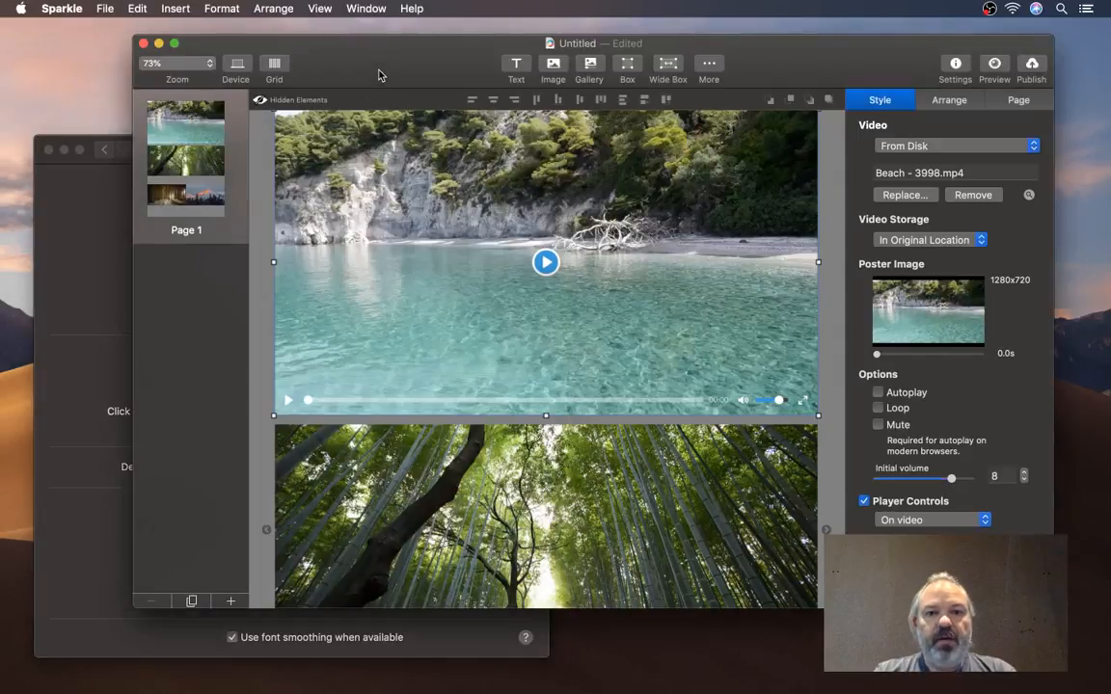
scroll(423, 318, "up", 1)
scroll(424, 317, "down", 1)
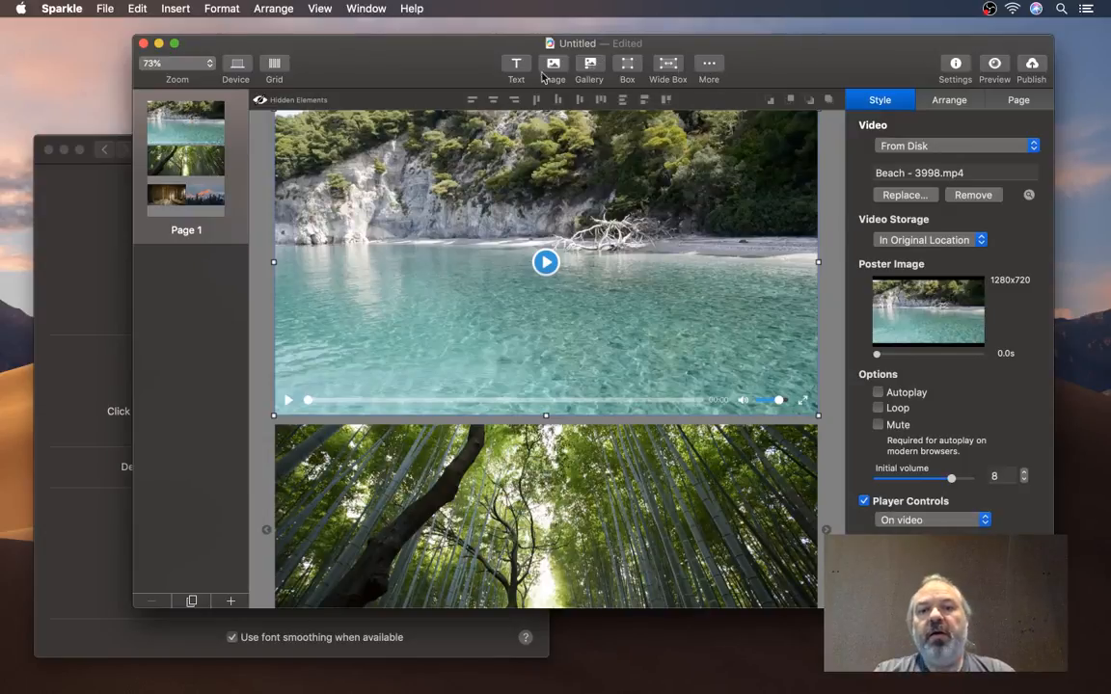
Review the additional page elements and the site settings from General through Google Analytics, and close the settings
left_click(708, 68)
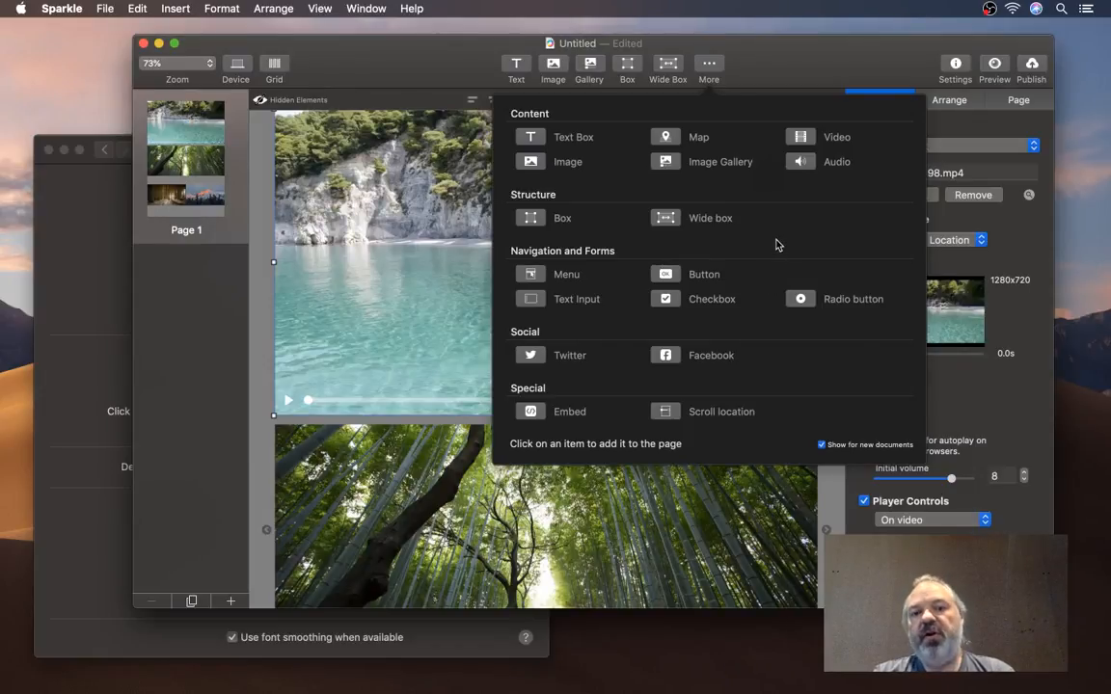
left_click(955, 65)
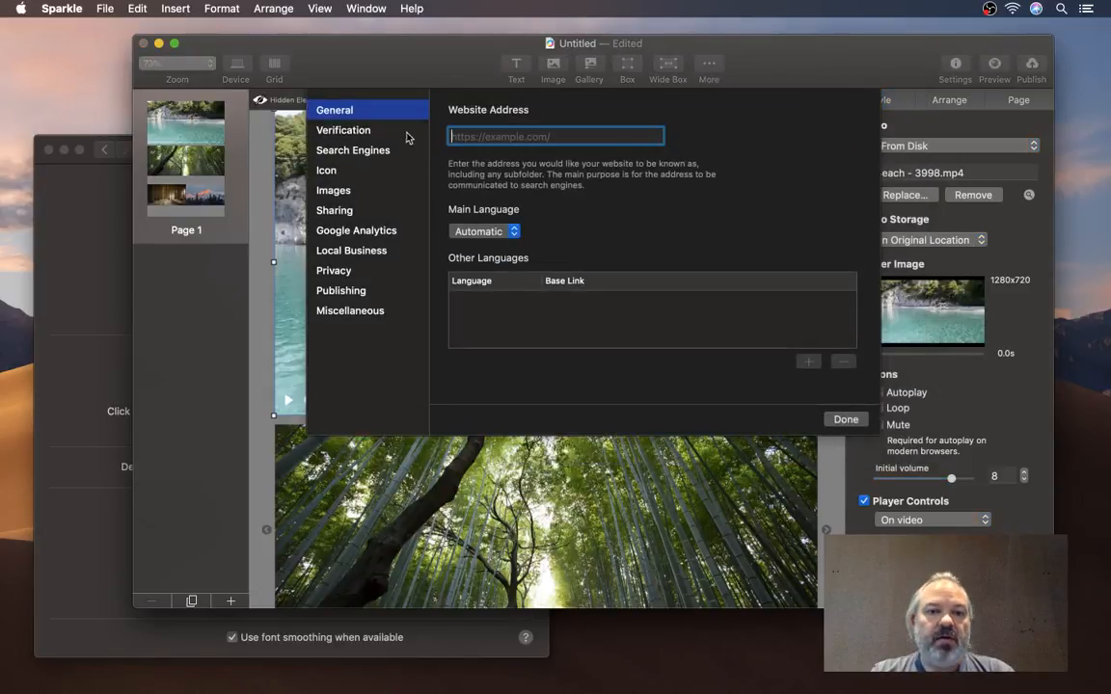
left_click(398, 133)
left_click(395, 152)
left_click(390, 191)
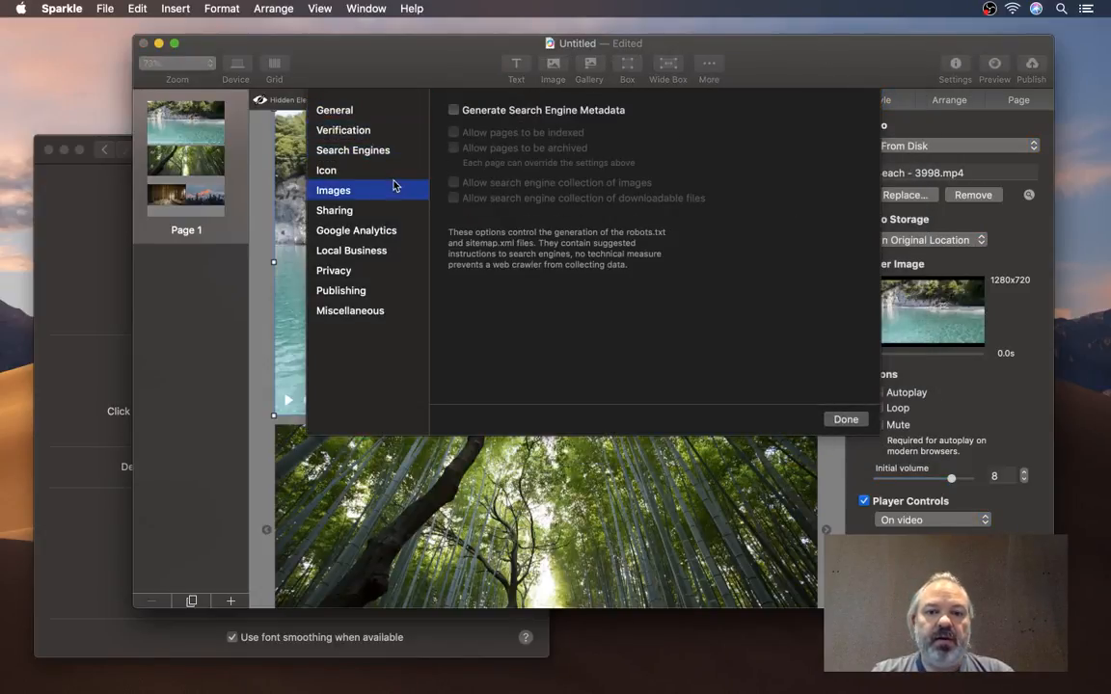
left_click(392, 232)
left_click(846, 420)
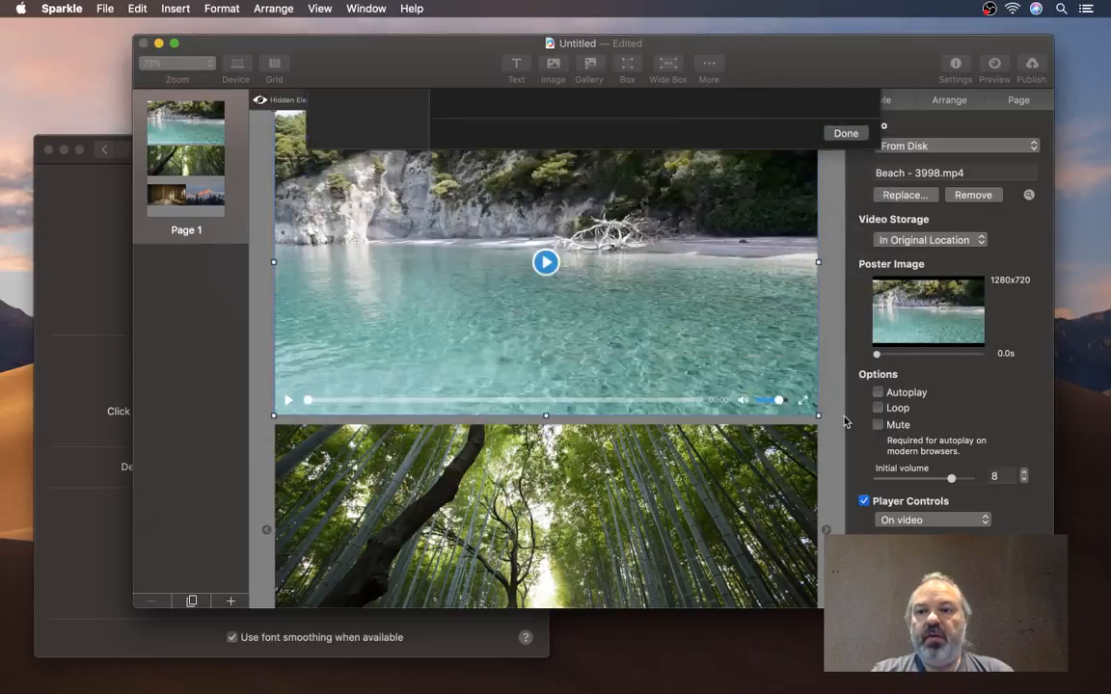
View the publish setup and the Arrange and Page settings, and return to the video's Style settings
left_click(1031, 65)
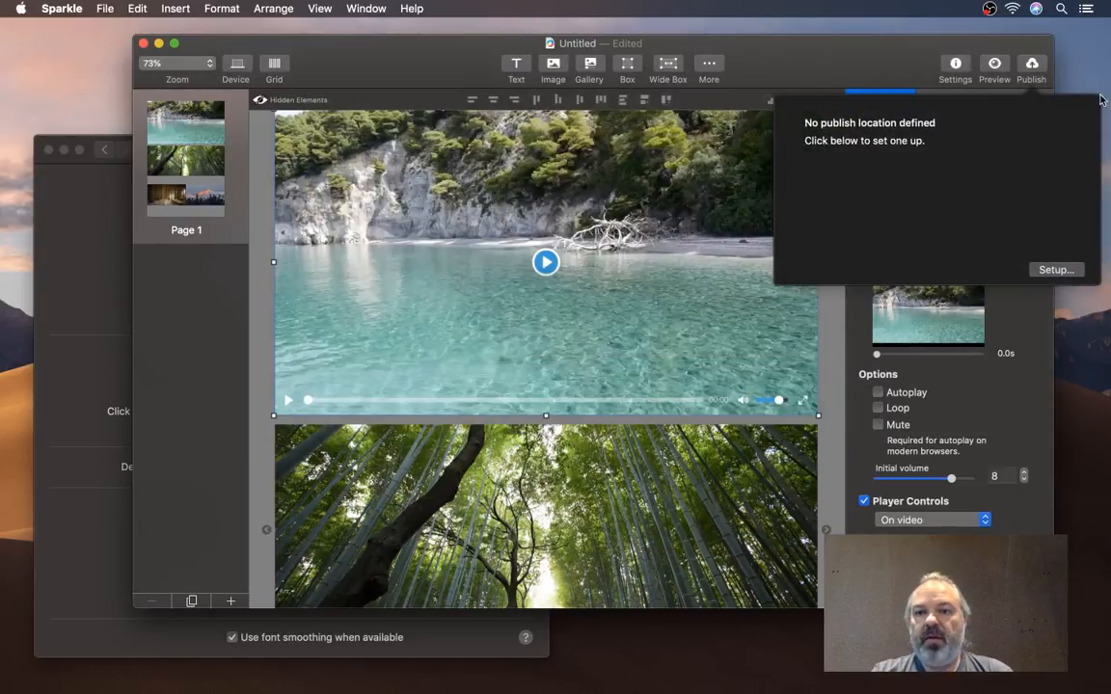
left_click(819, 60)
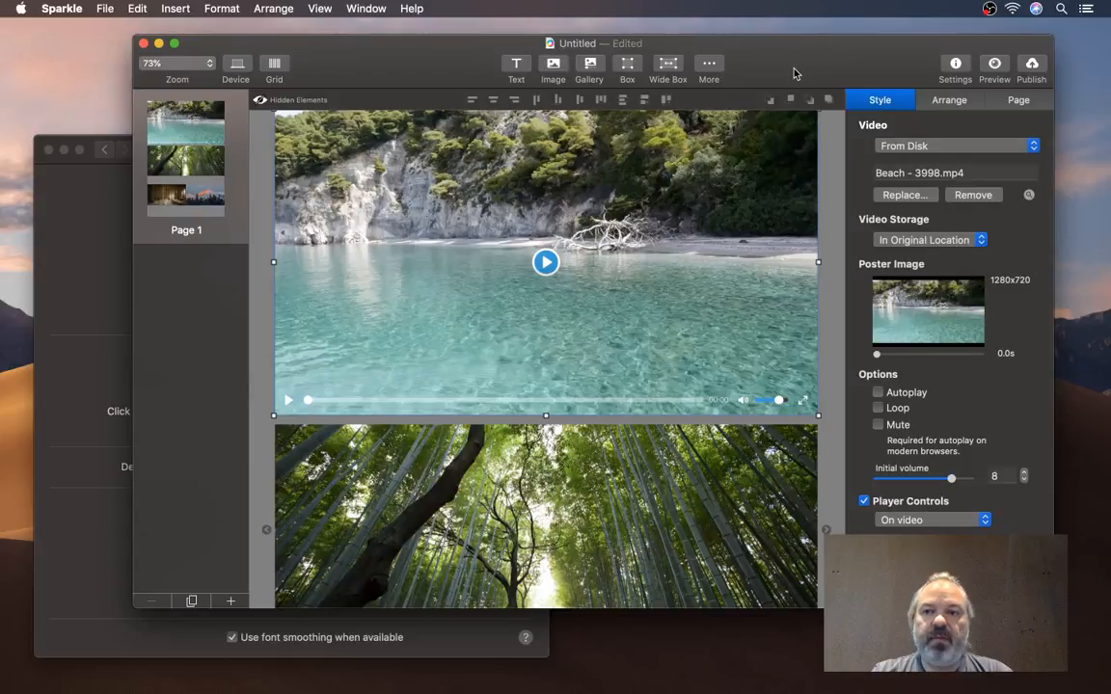
mouse_move(794, 72)
left_mouse_down()
mouse_move(808, 74)
mouse_move(798, 79)
left_mouse_up()
left_click(952, 104)
left_click(996, 108)
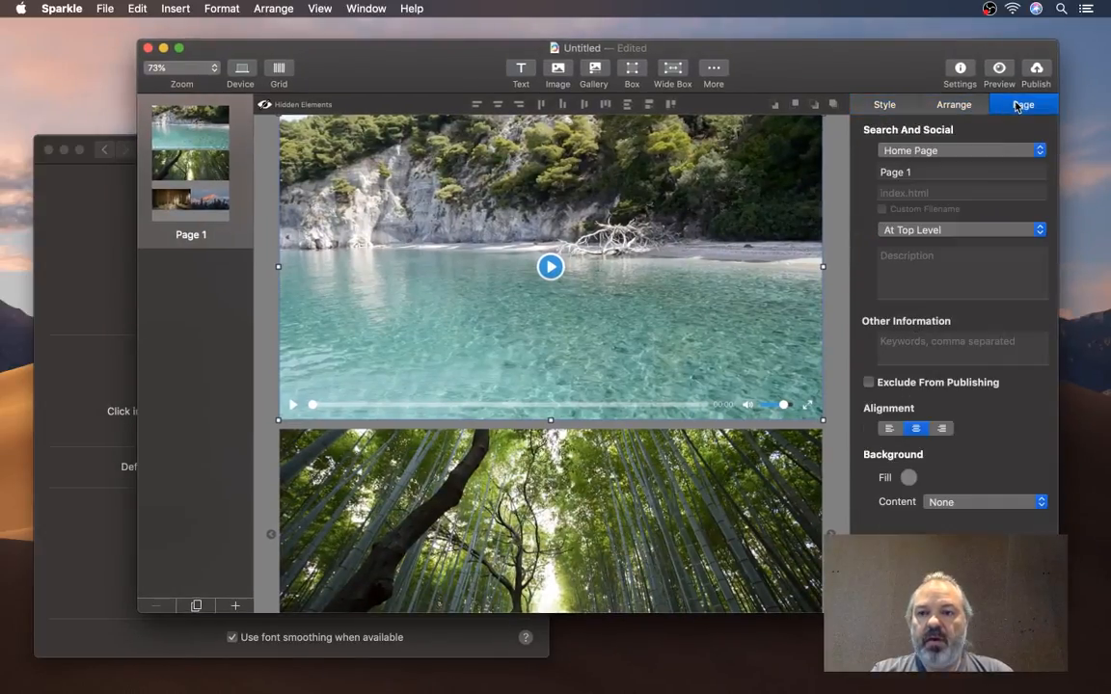
left_click(897, 104)
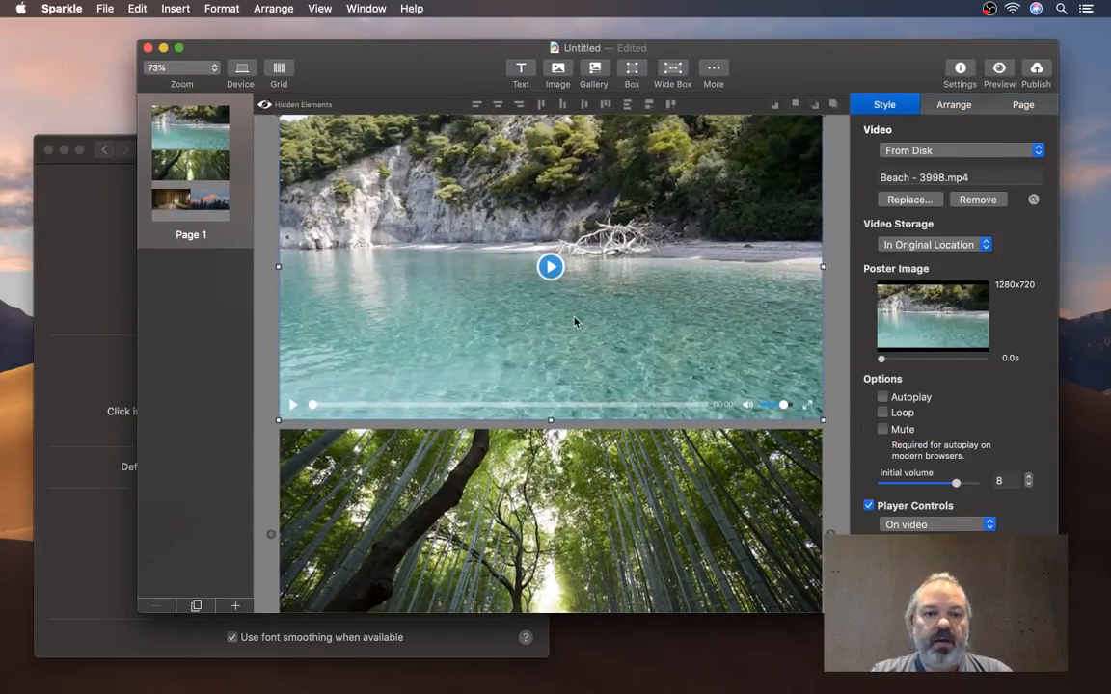
scroll(576, 321, "up", 1)
scroll(574, 322, "down", 5)
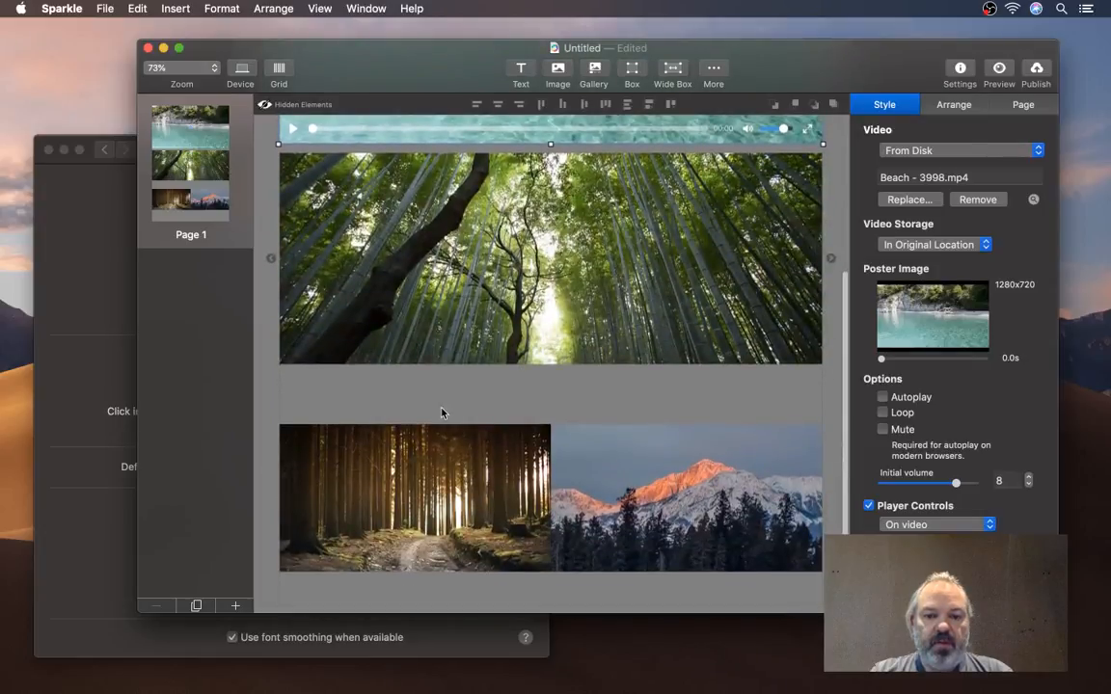
scroll(442, 413, "up", 5)
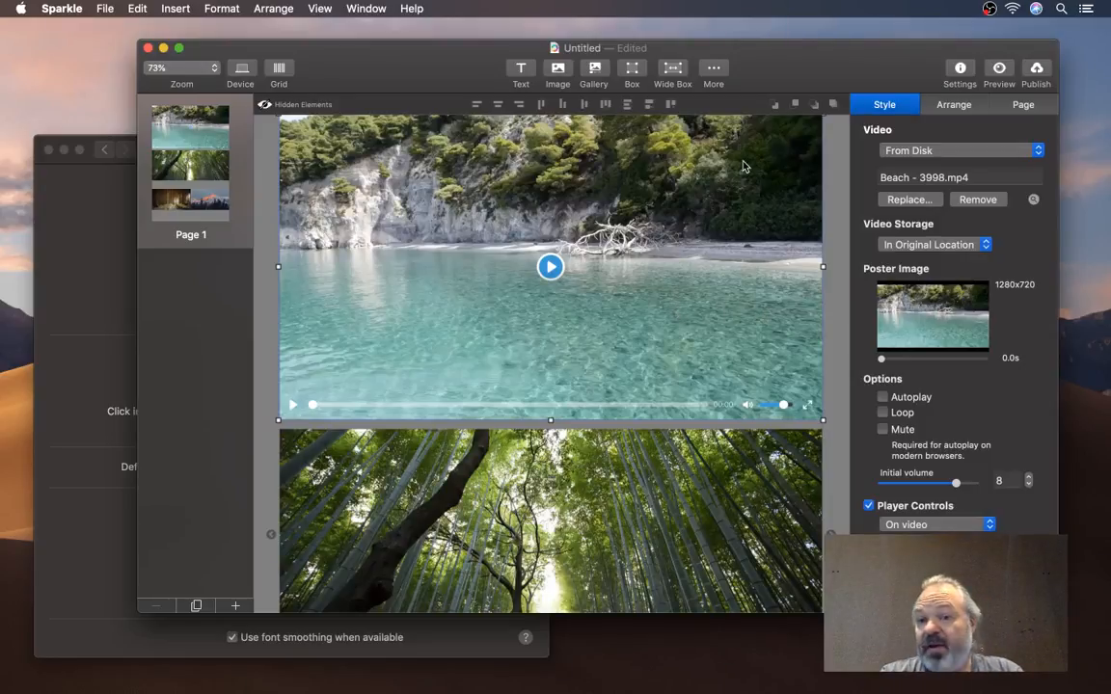
scroll(742, 159, "up", 1)
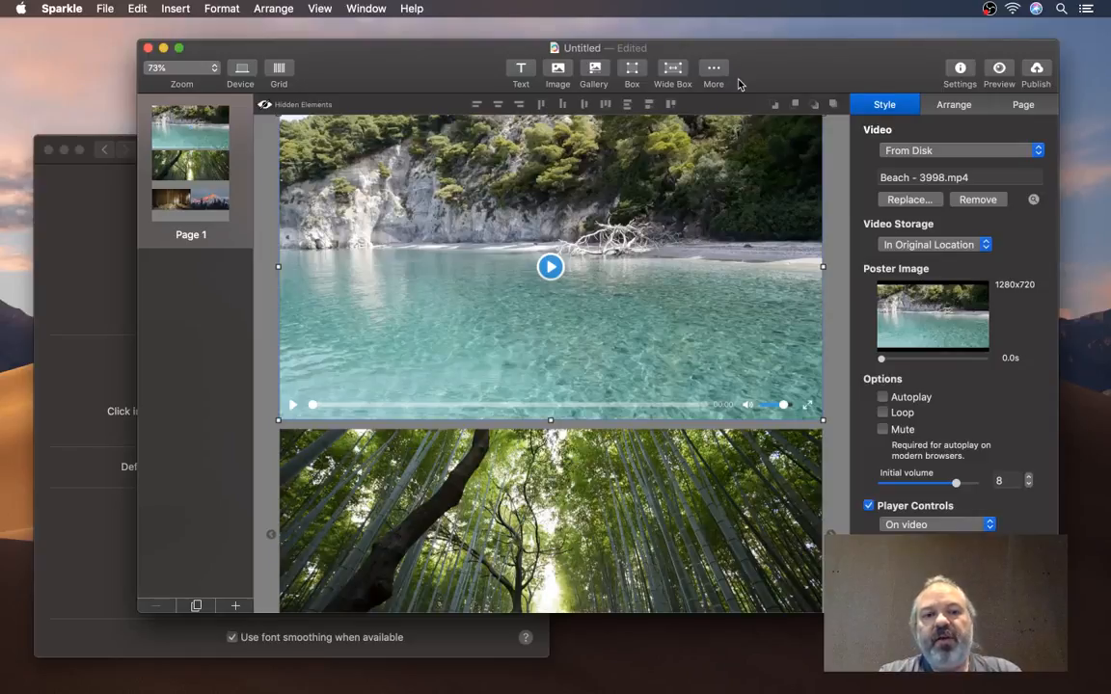
Reposition the System Preferences General window, return to Sparkle, and shift the document window so both remain accessible
left_click(87, 177)
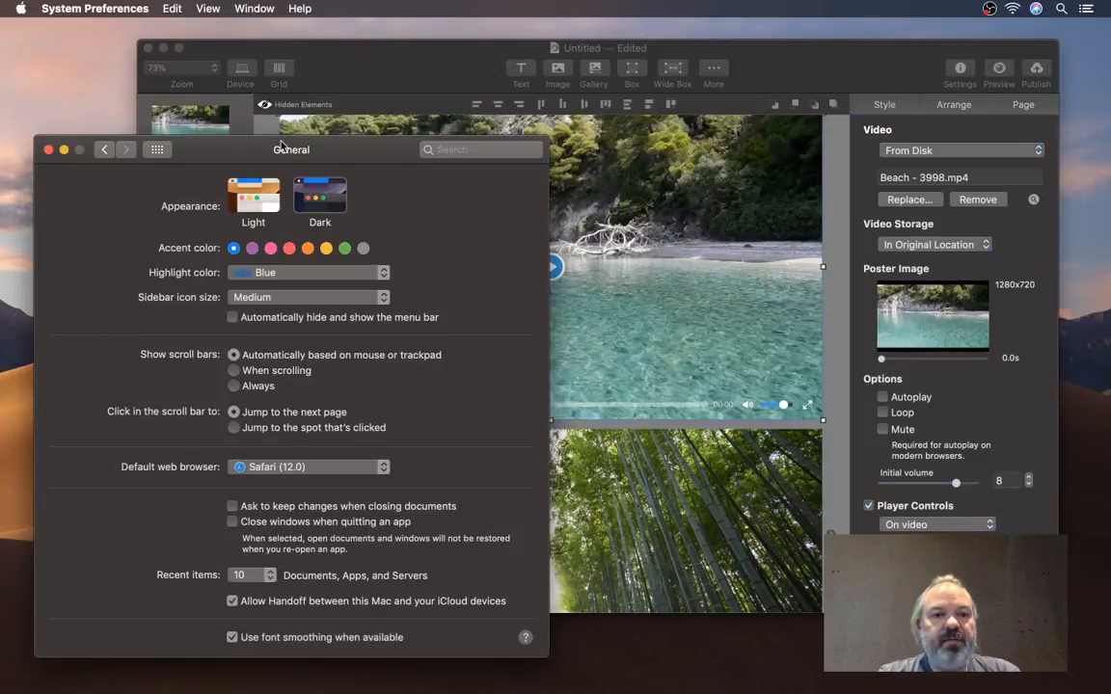
left_click_drag(281, 145, 254, 120)
left_click(374, 70)
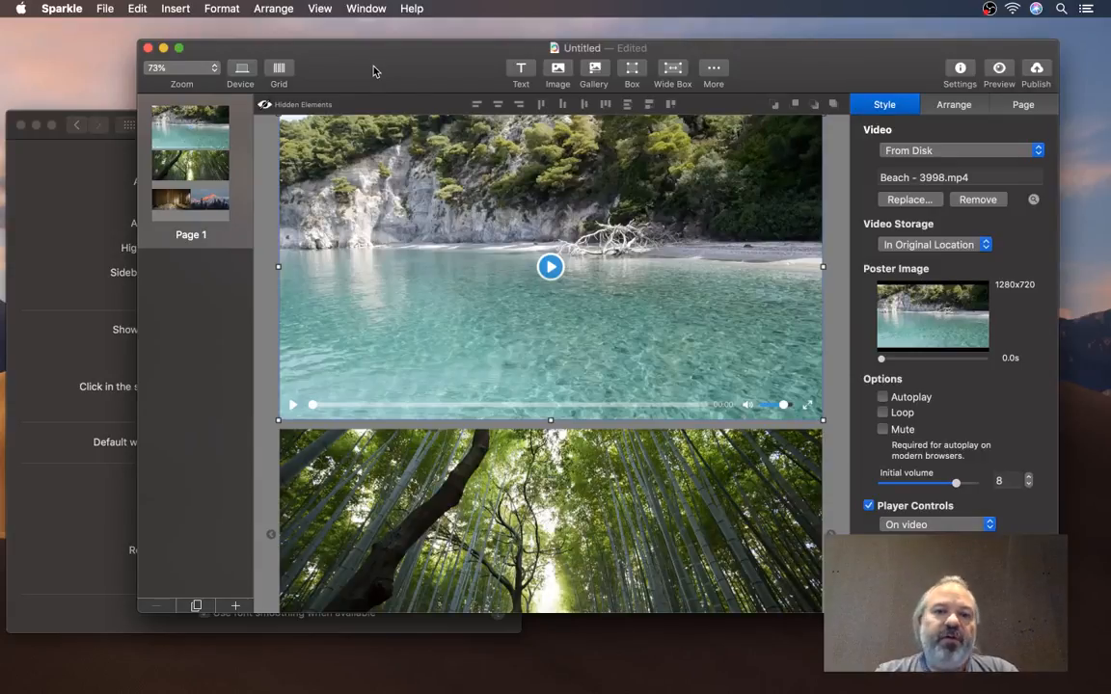
left_click_drag(374, 70, 344, 74)
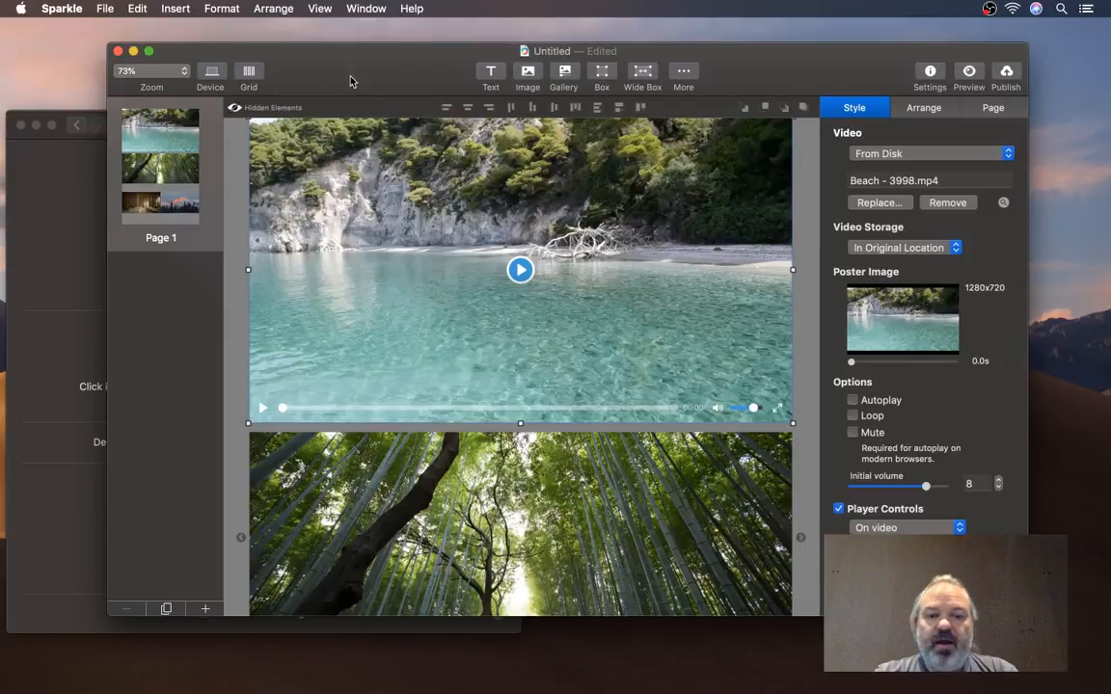
mouse_move(367, 80)
left_mouse_down()
mouse_move(387, 82)
mouse_move(381, 74)
left_mouse_up()
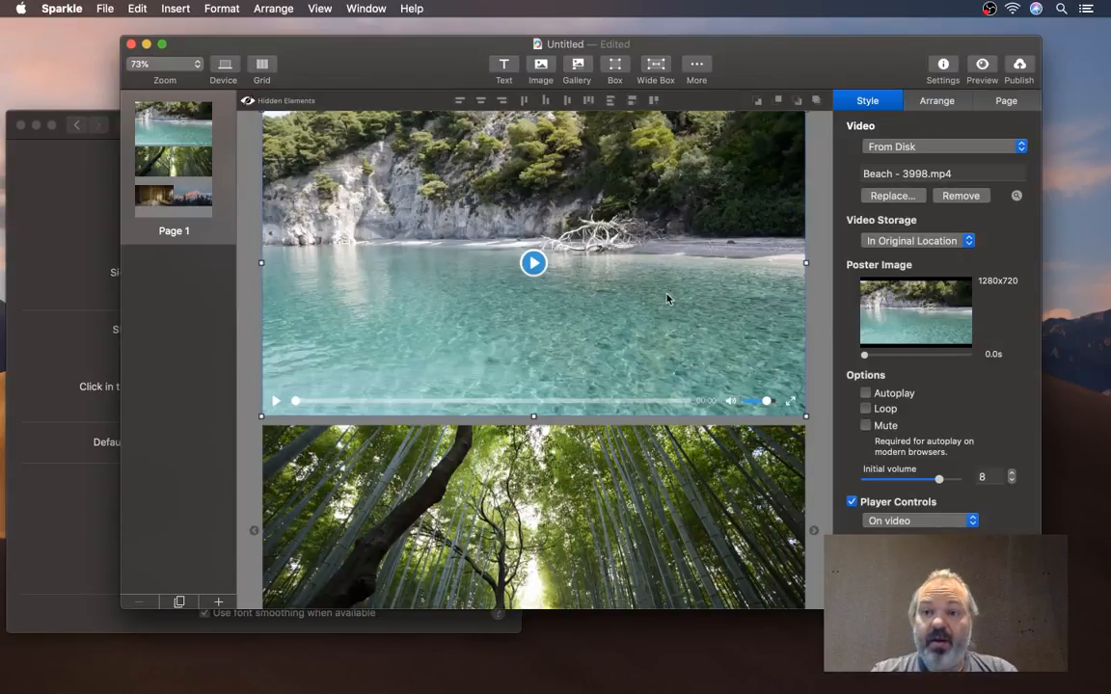
left_click_drag(790, 73, 779, 79)
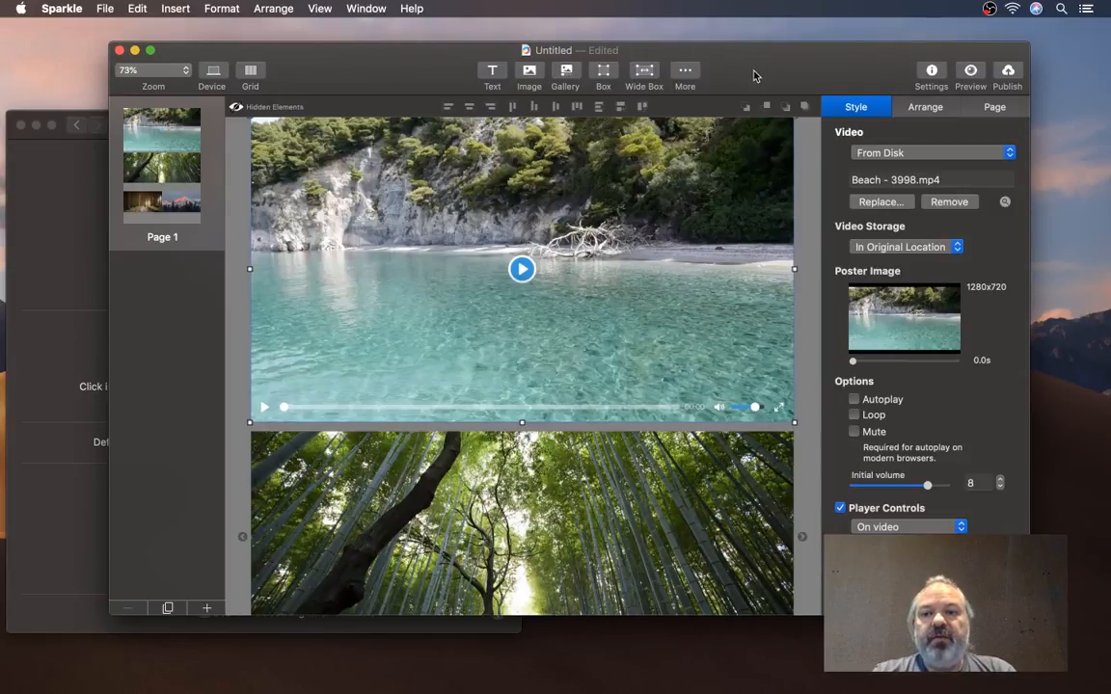
Switch to Safari, open the page preview at localhost:14444, and shrink the browser window from its upper-left corner
left_click(972, 72)
left_click(854, 70)
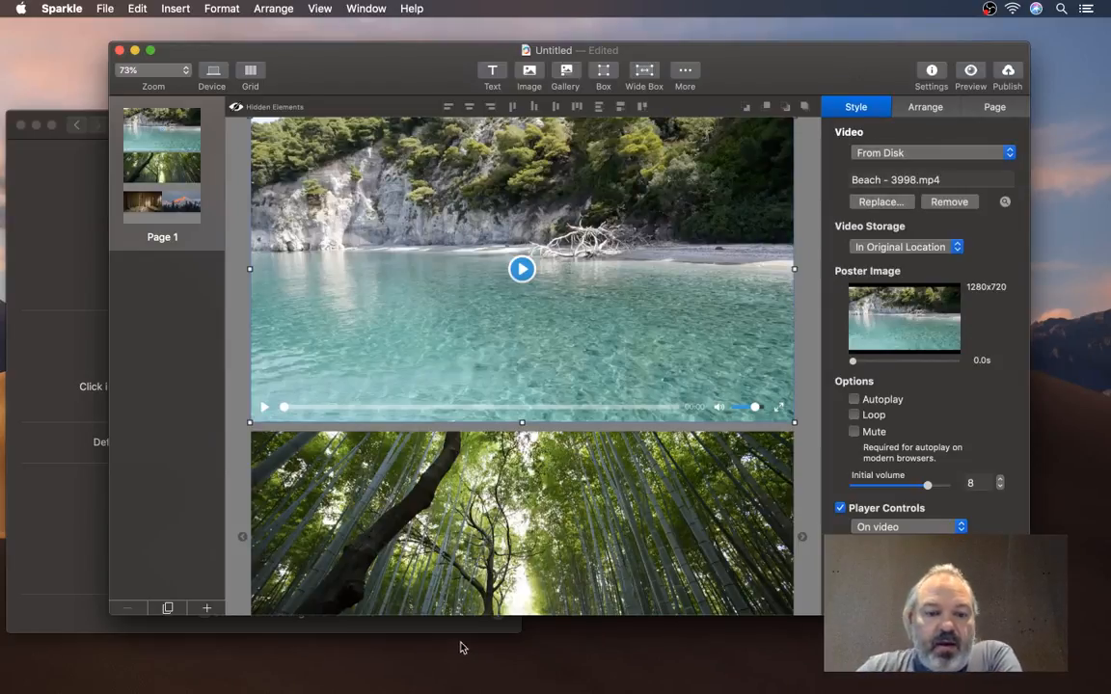
mouse_move(440, 675)
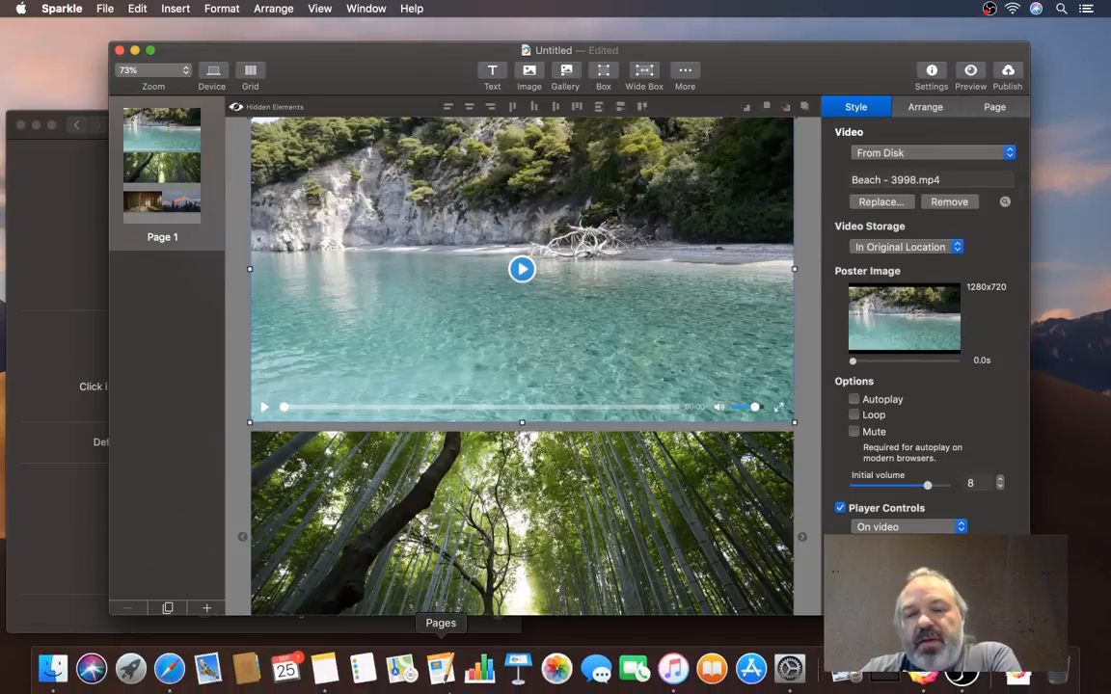
left_click(178, 660)
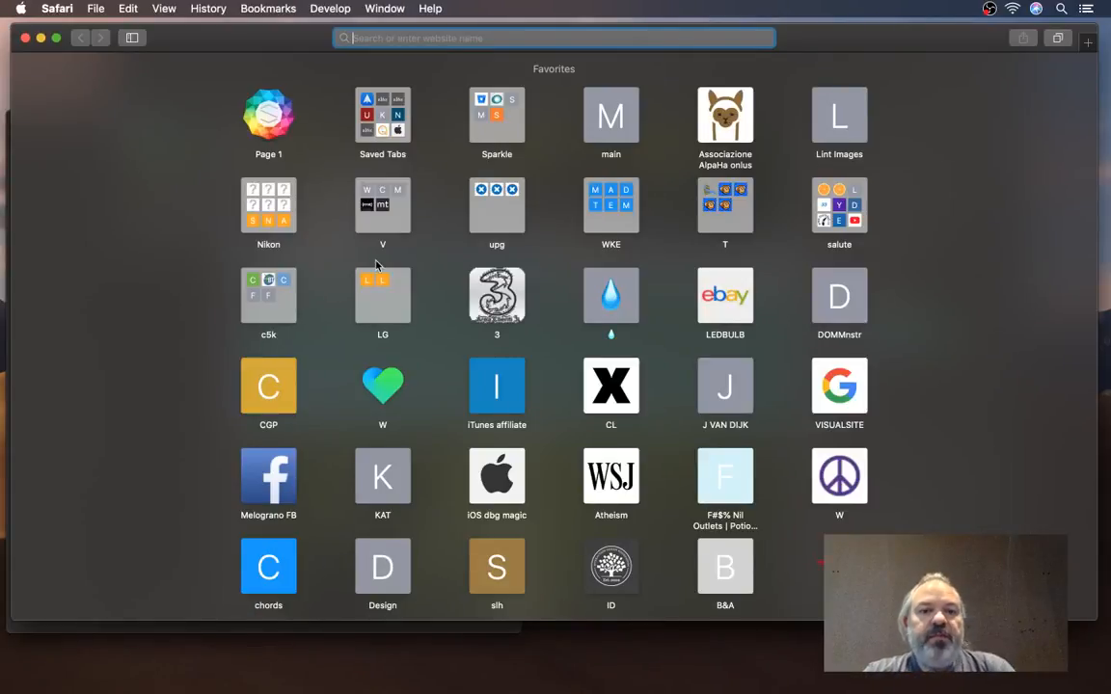
type("localhost:14444")
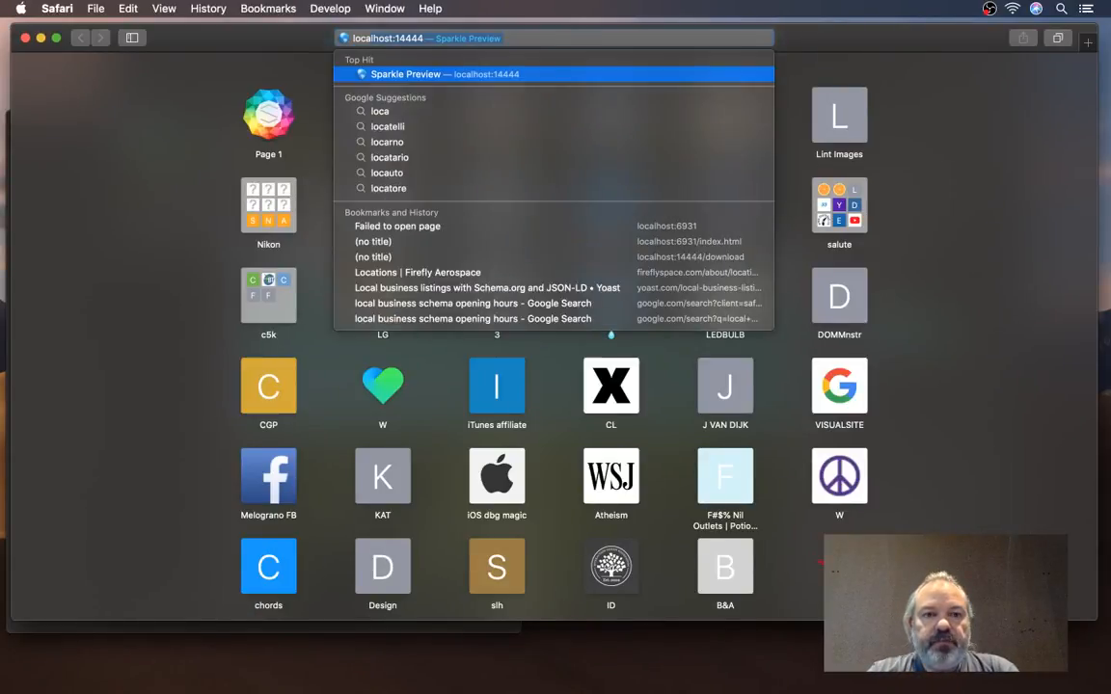
key("Return")
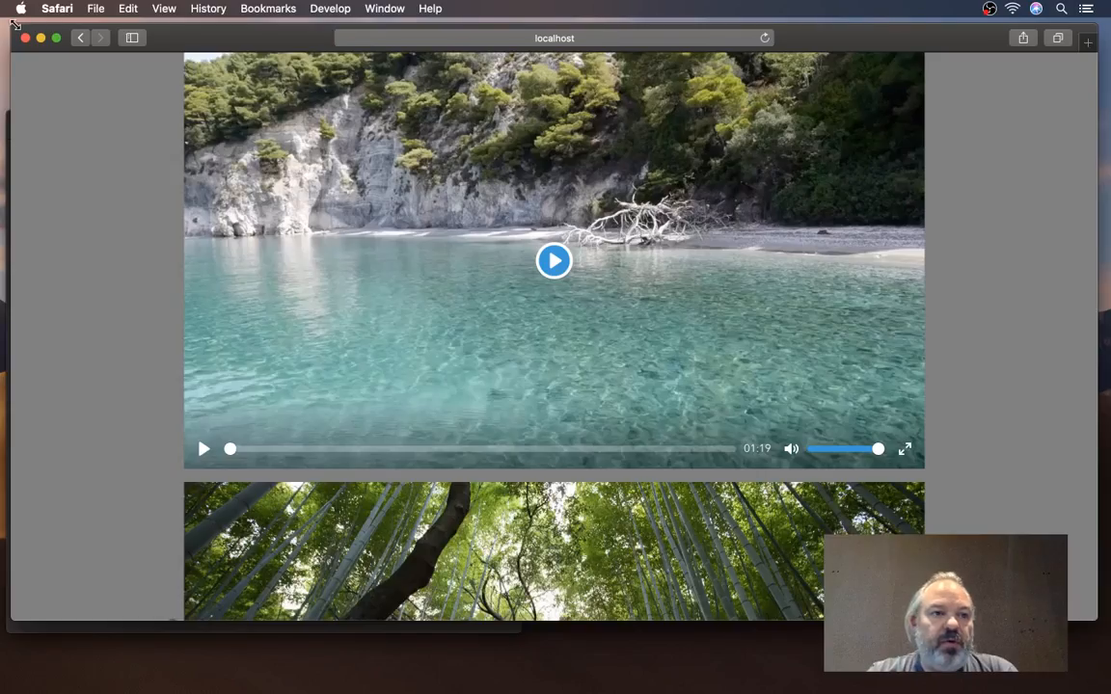
left_click_drag(13, 23, 48, 160)
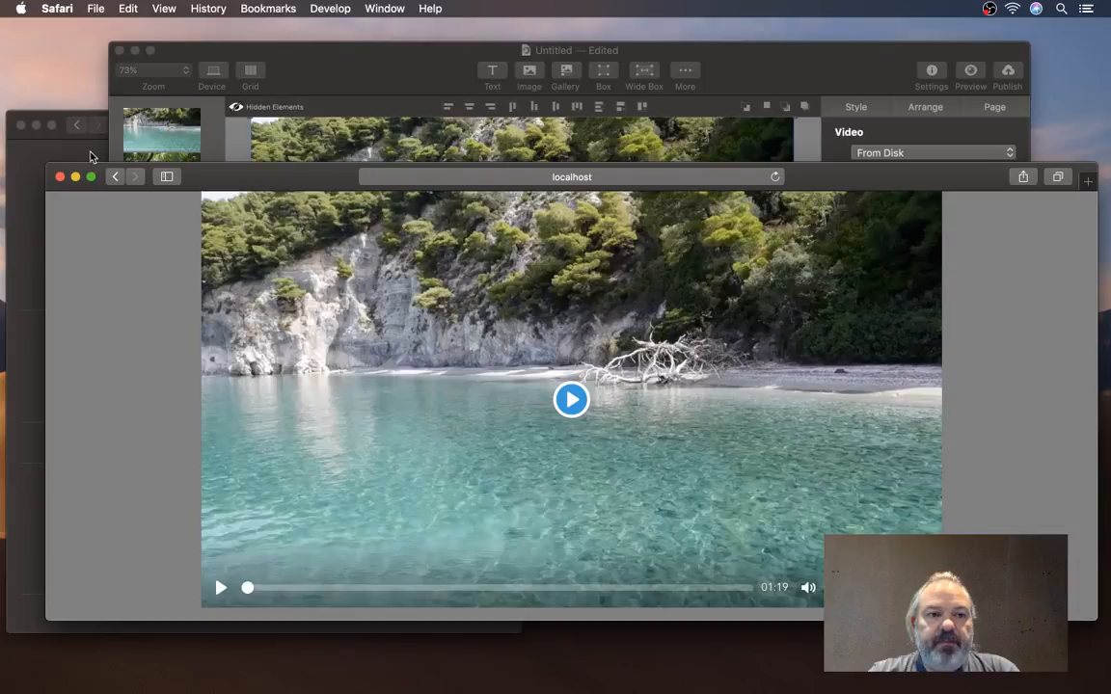
Set the system appearance to Light in System Preferences, view the preview in Safari, and set the appearance back to Dark
left_click(91, 156)
left_click(215, 183)
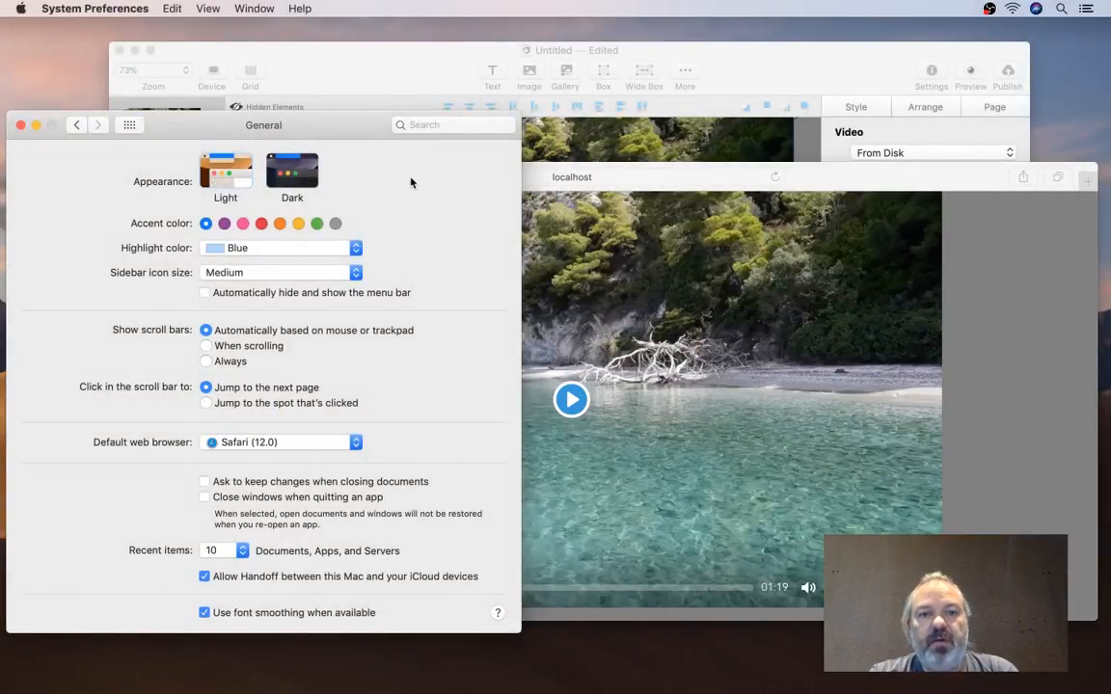
left_click(923, 183)
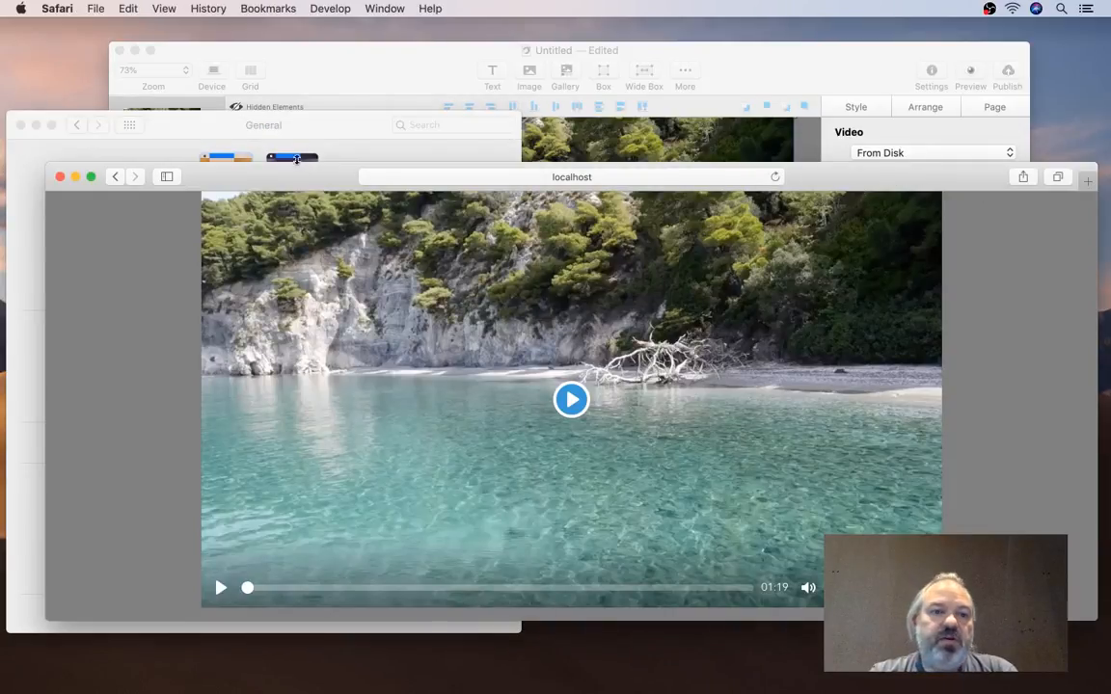
left_click(267, 141)
left_click(276, 154)
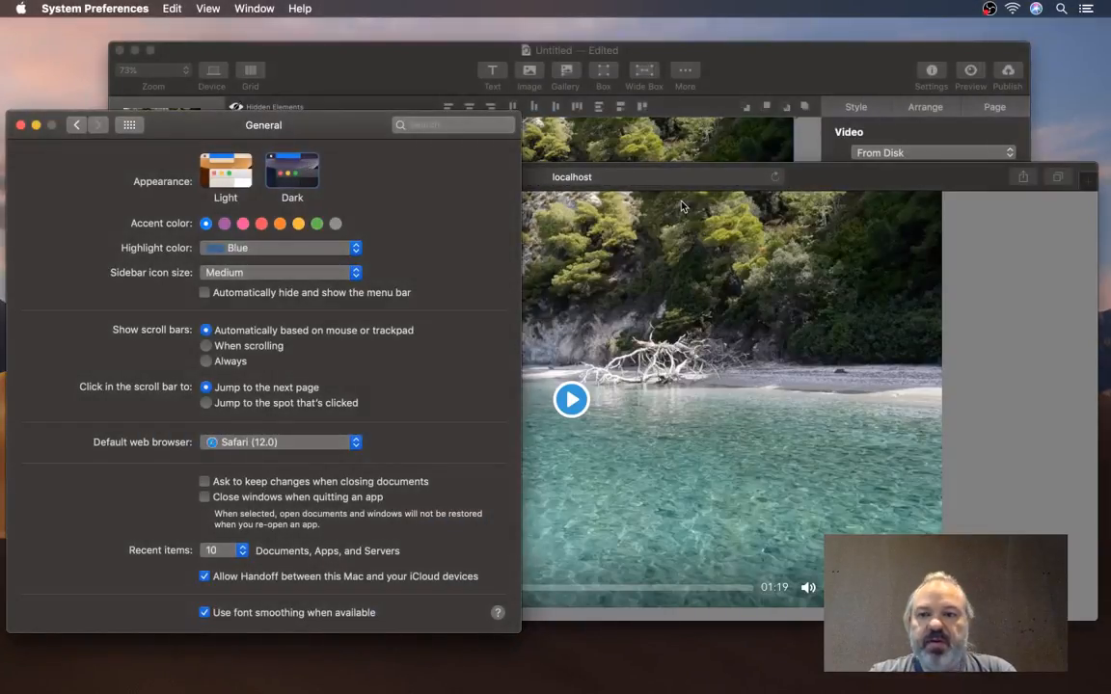
Return to Safari and examine the previewed page from the video down to the bottom images
left_click(902, 179)
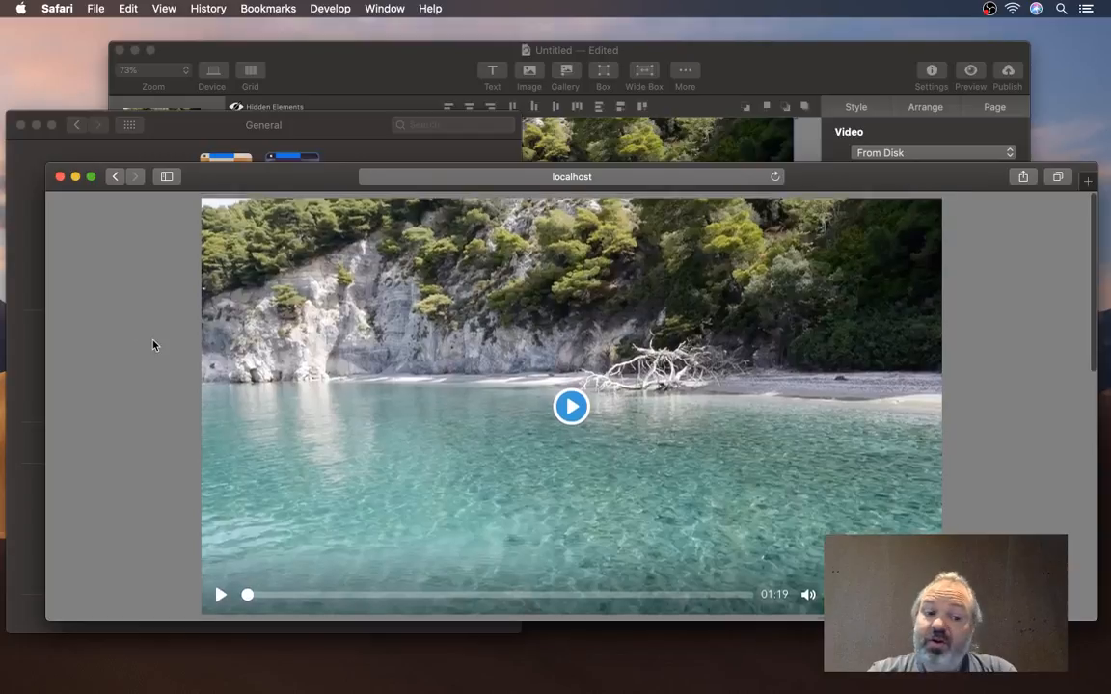
scroll(153, 345, "down", 3)
scroll(153, 344, "down", 10)
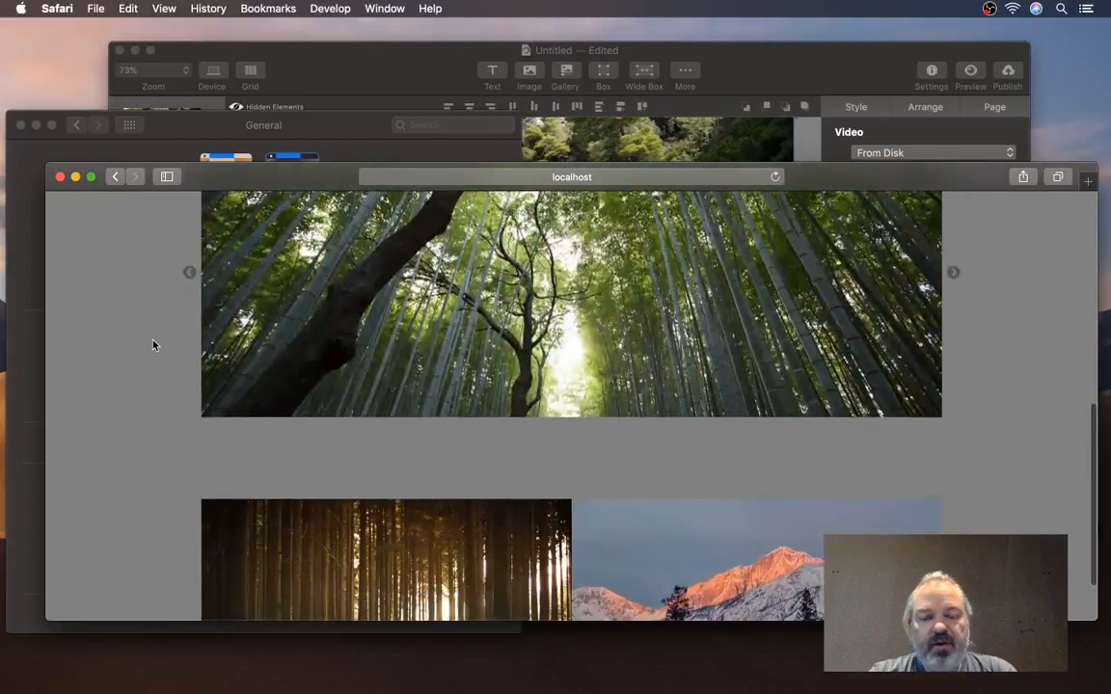
Review the previewed page between the video and the gallery, and narrow the Safari window from its left edge to uncover the appearance settings
scroll(153, 344, "up", 10)
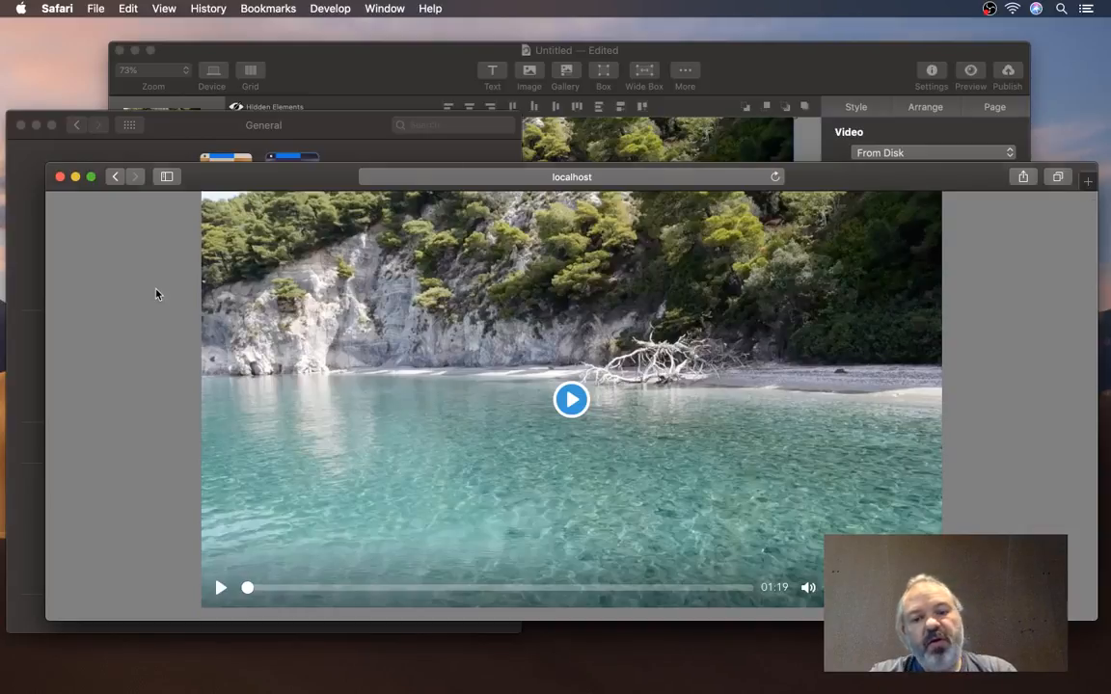
scroll(154, 290, "down", 8)
scroll(156, 294, "up", 3)
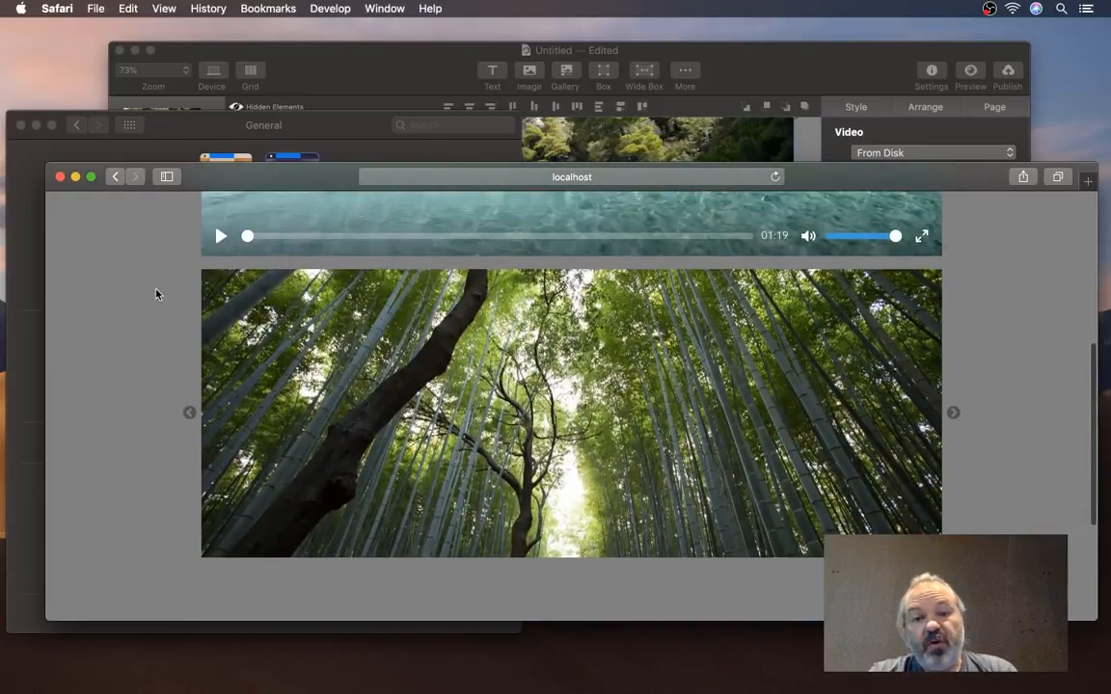
scroll(144, 298, "up", 8)
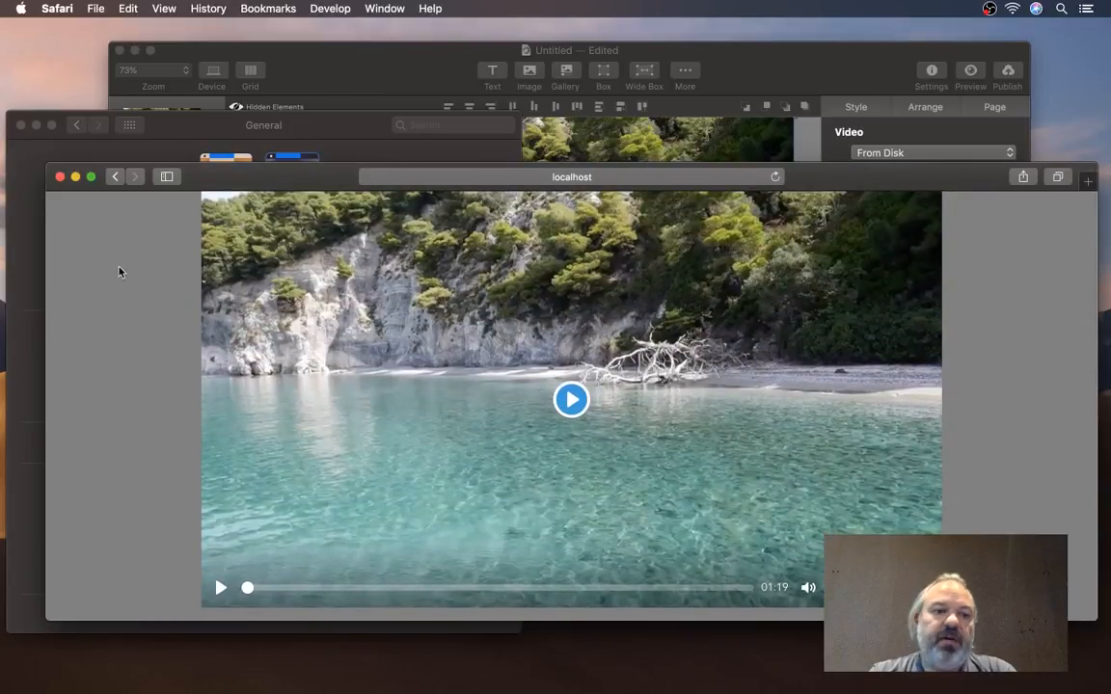
left_click_drag(48, 166, 312, 164)
scroll(409, 286, "down", 1)
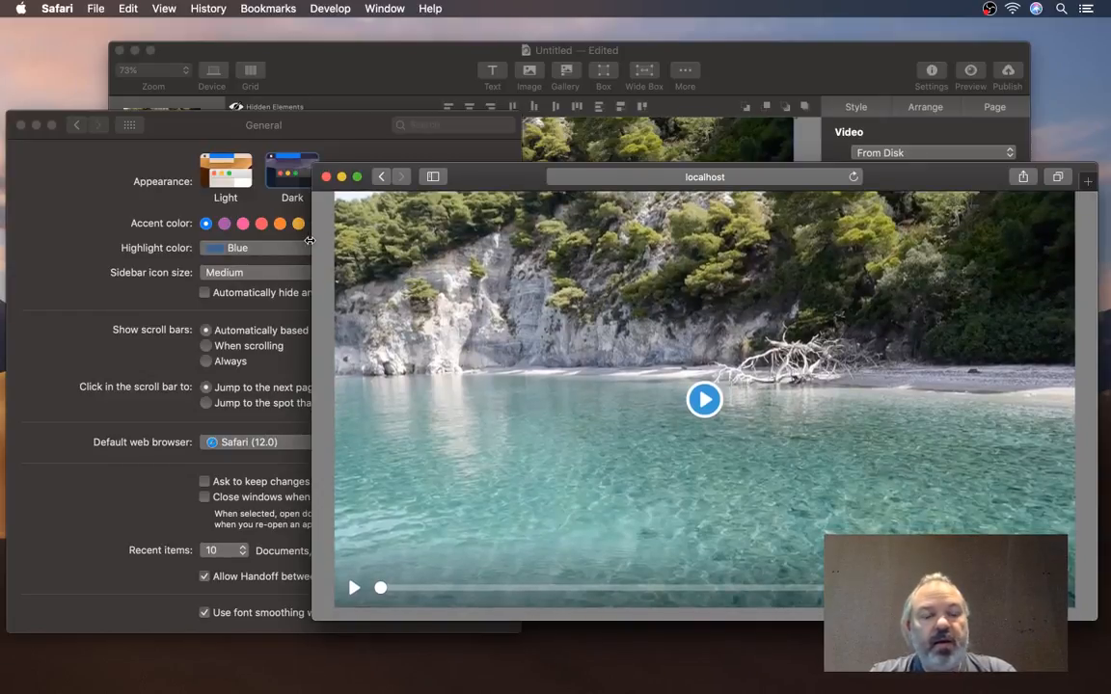
Set the system appearance to Light in System Preferences and examine the previewed page in Safari from the video to the lower images
left_click(232, 186)
left_click(233, 185)
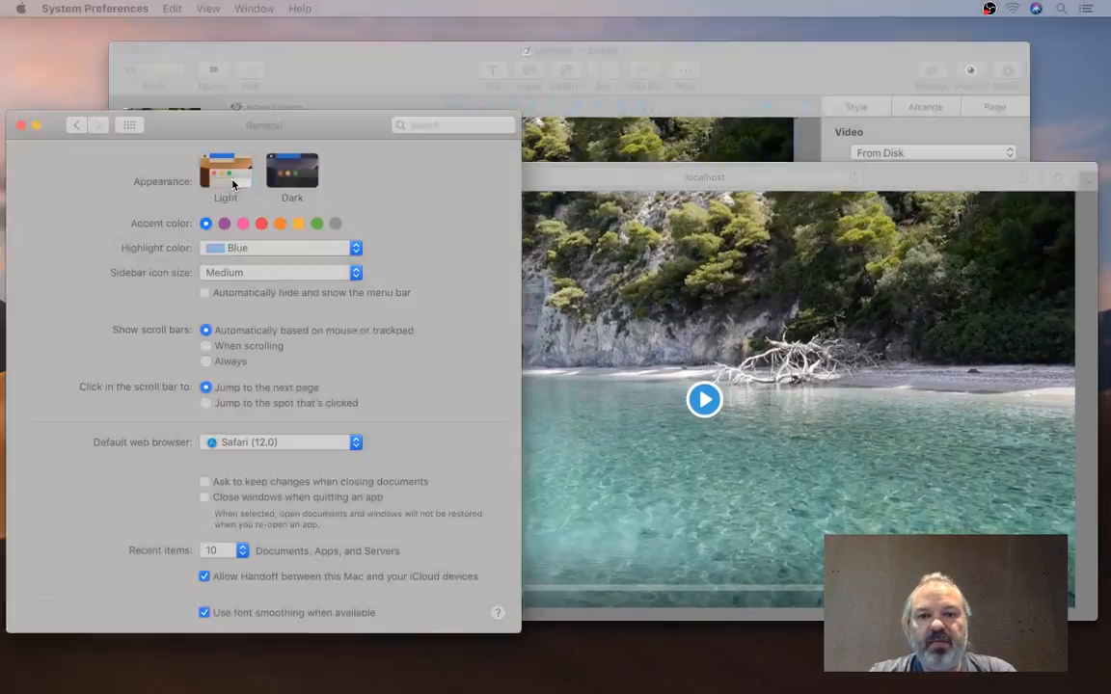
left_click(625, 286)
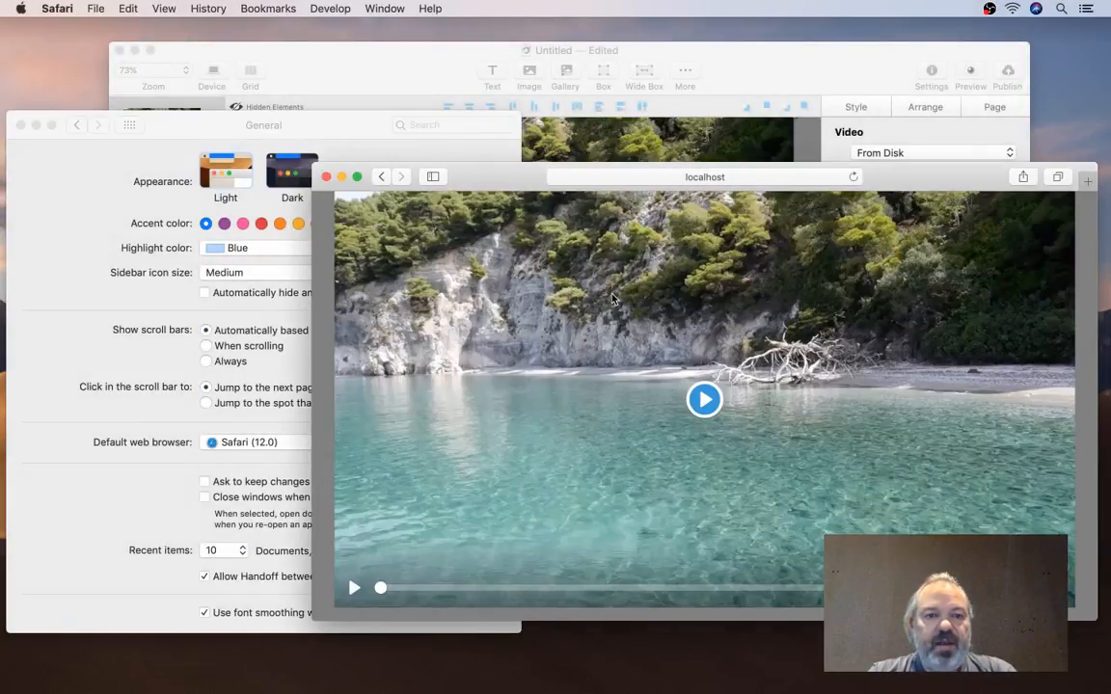
scroll(612, 299, "up", 2)
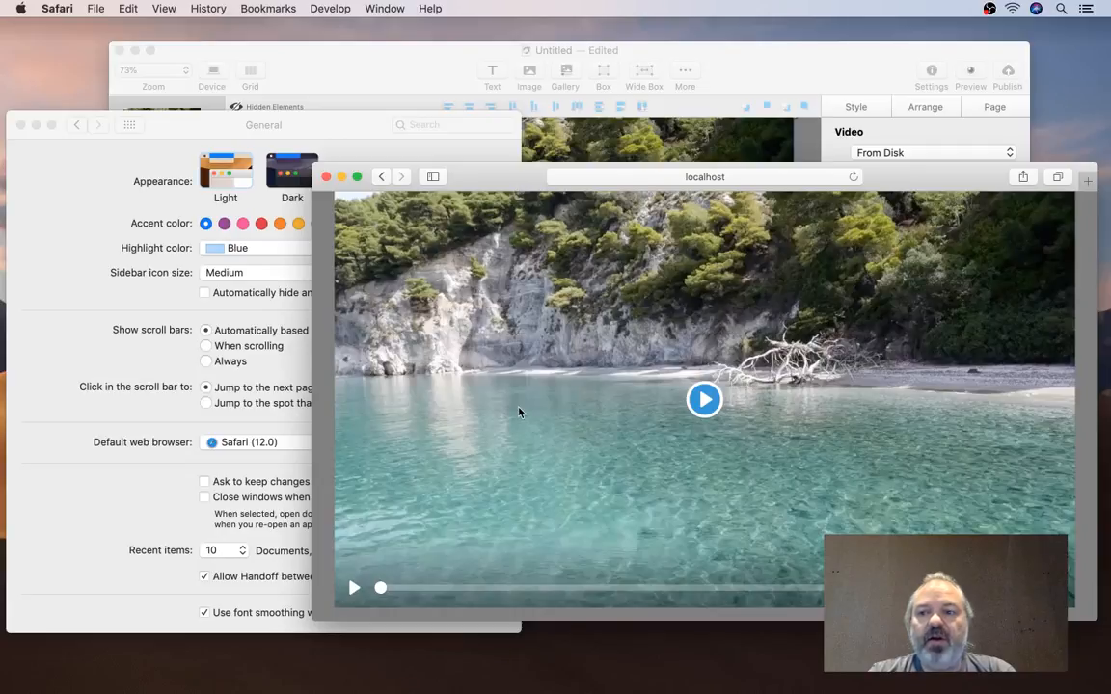
scroll(518, 412, "down", 8)
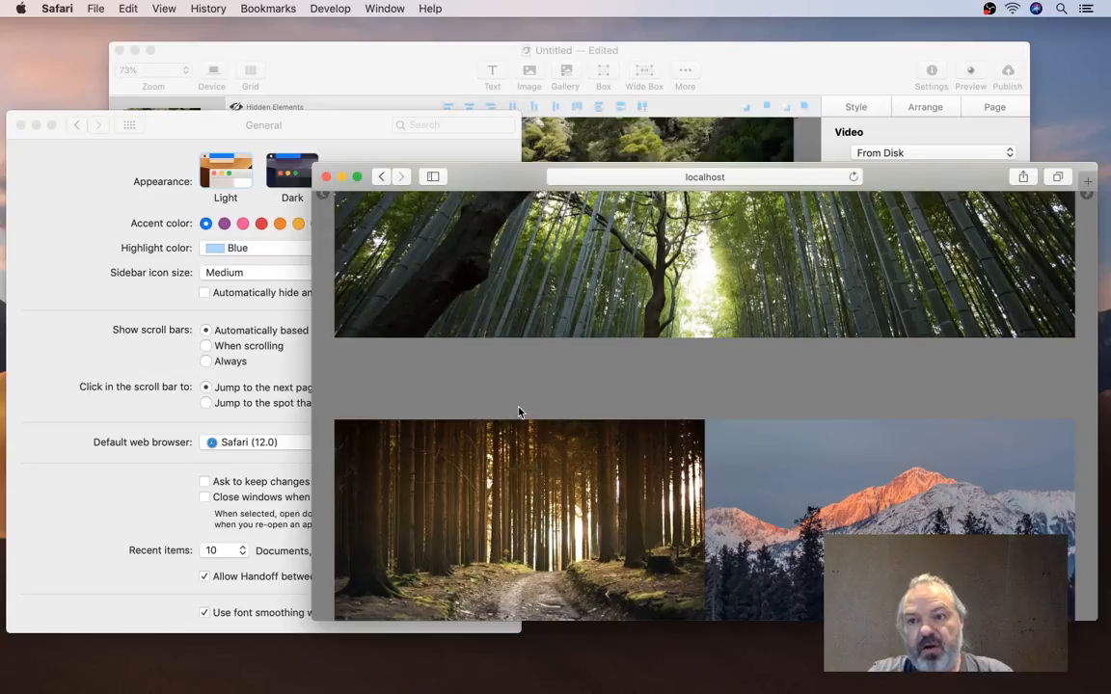
scroll(519, 413, "up", 10)
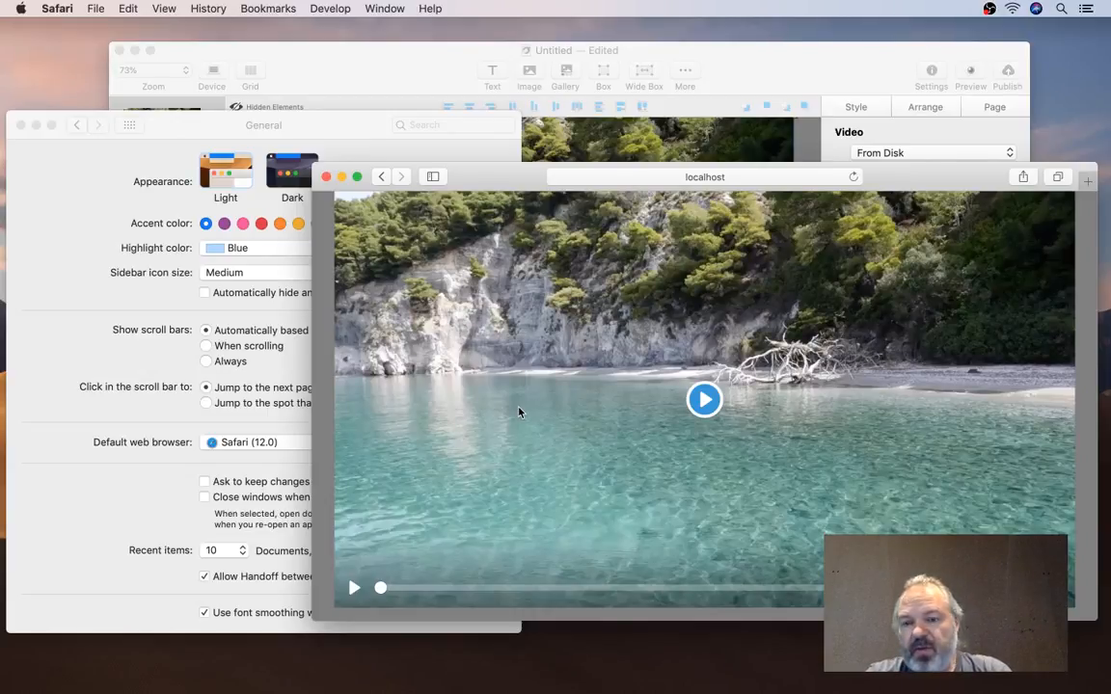
Move the Safari window higher and extend its lower edge to show more of the previewed page
left_click_drag(485, 184, 459, 78)
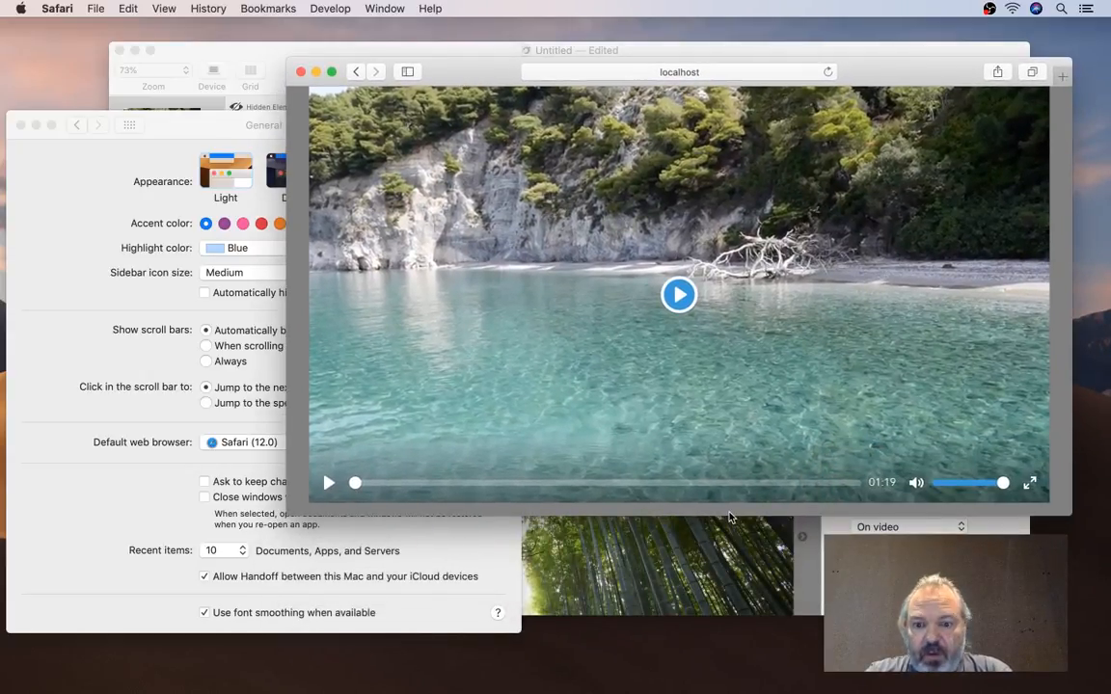
left_click_drag(675, 516, 731, 649)
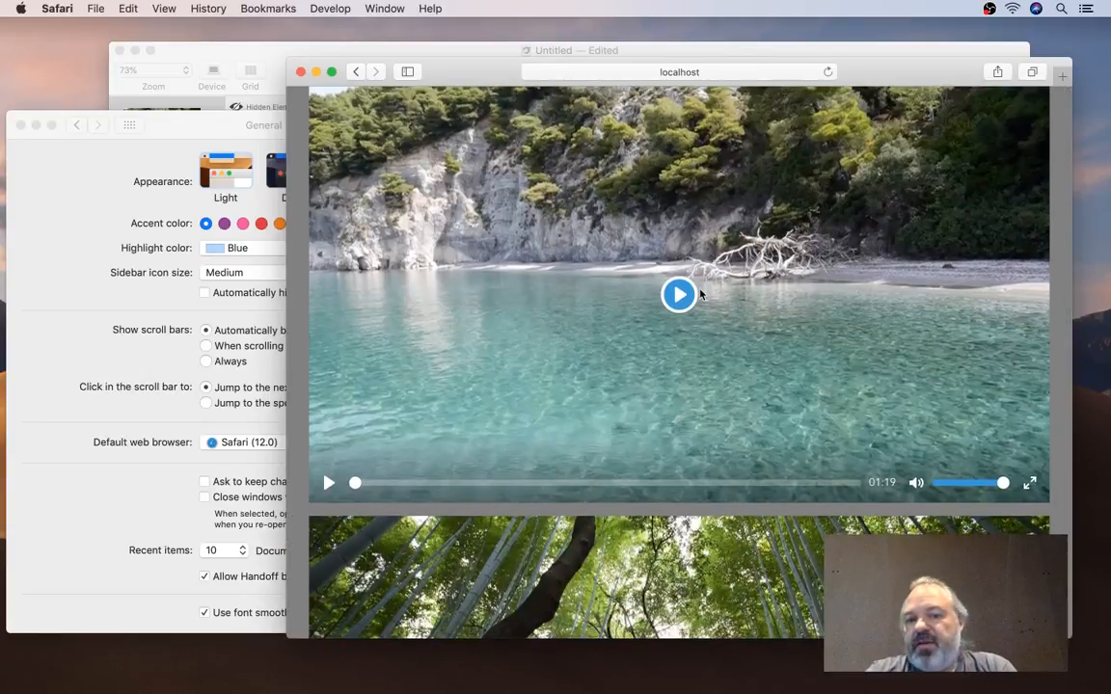
scroll(726, 325, "down", 10)
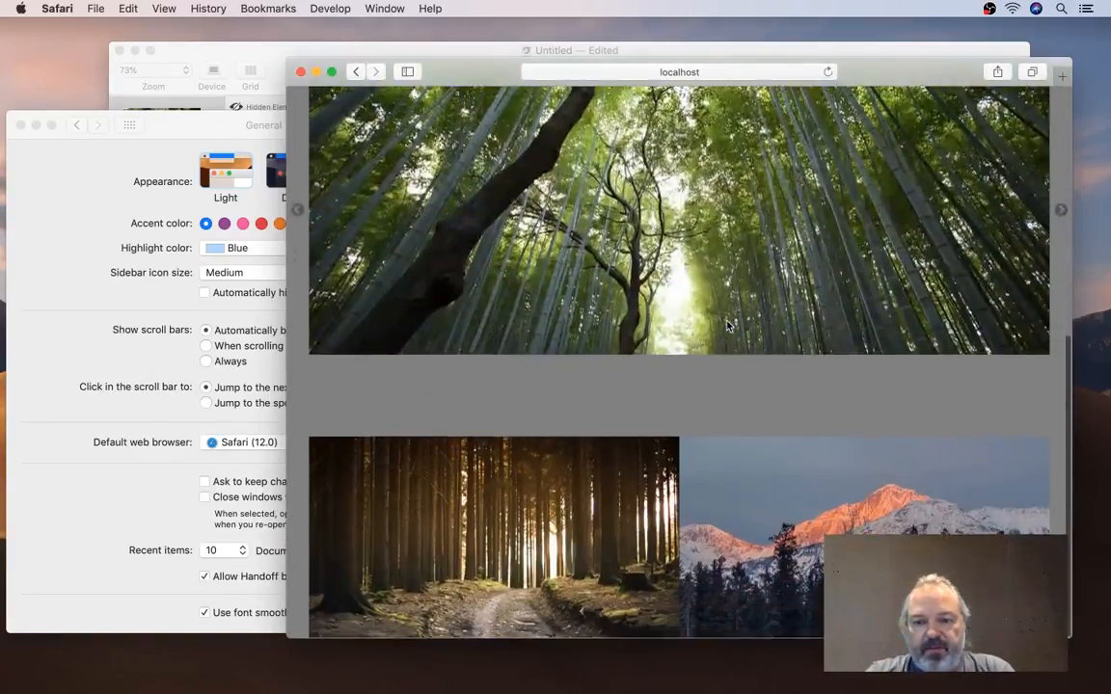
Return to System Preferences and set the system appearance to Dark
left_click(91, 193)
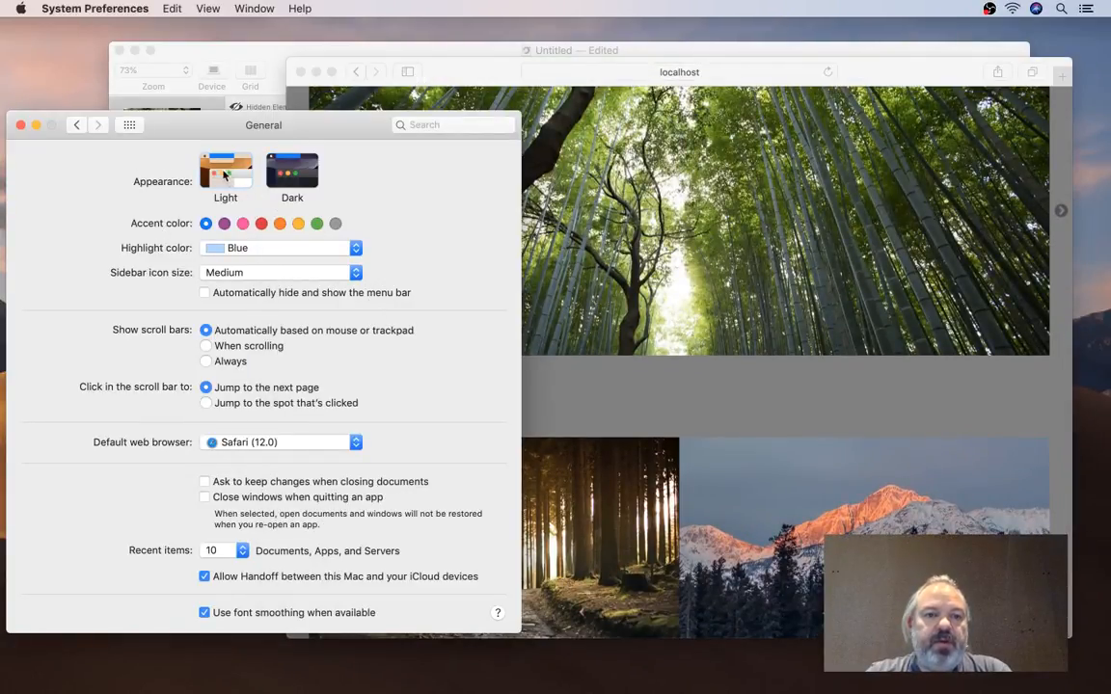
left_click(289, 172)
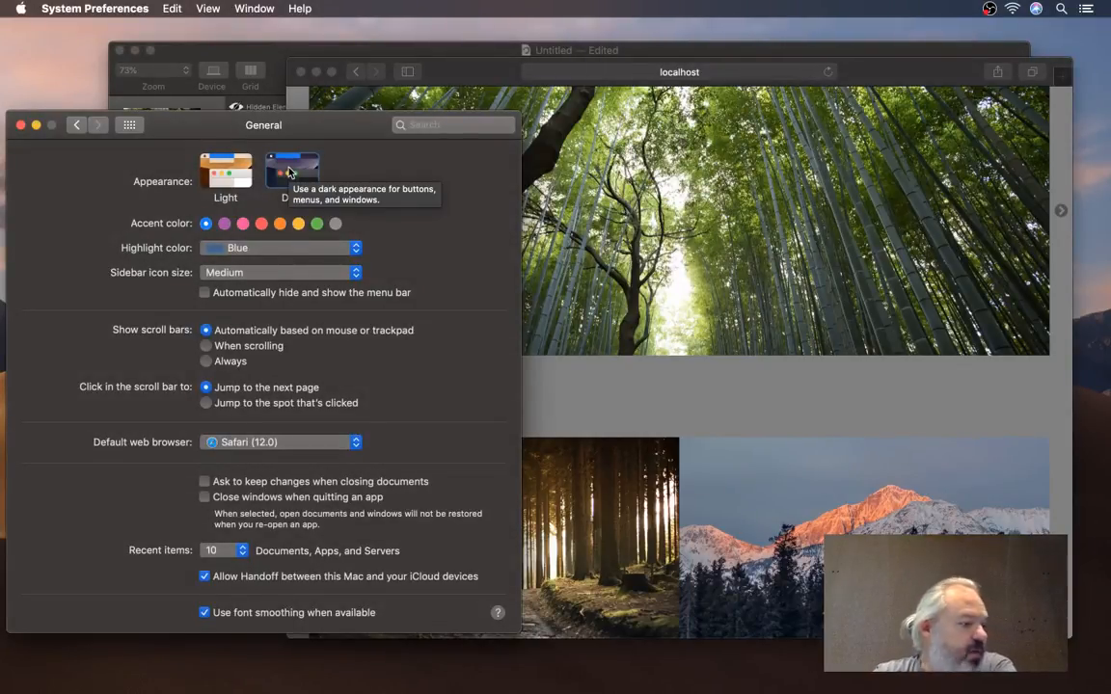
Switch to Sparkle, hide all other applications, and move the document window lower on the desktop
left_click_drag(476, 74, 456, 36)
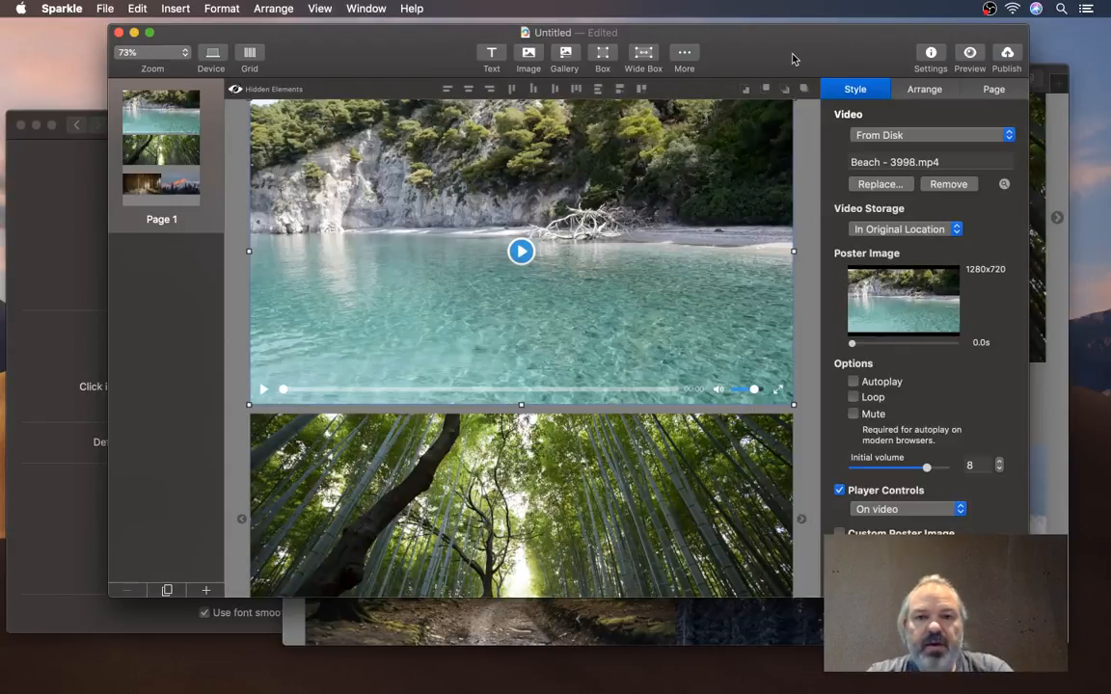
left_click(61, 9)
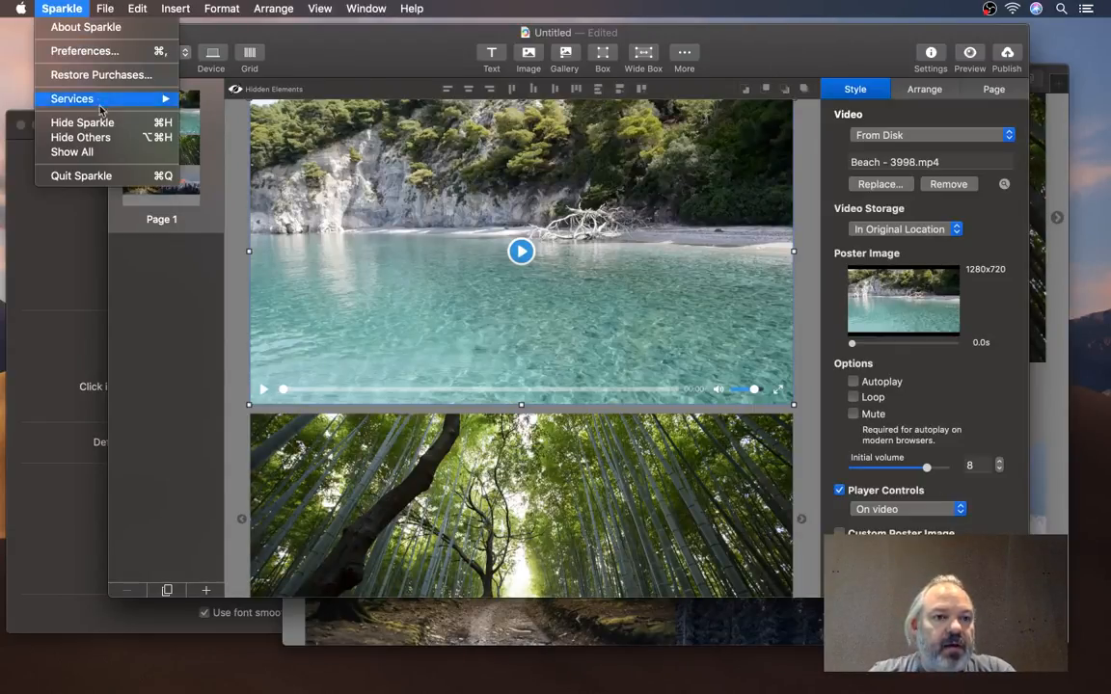
left_click(81, 137)
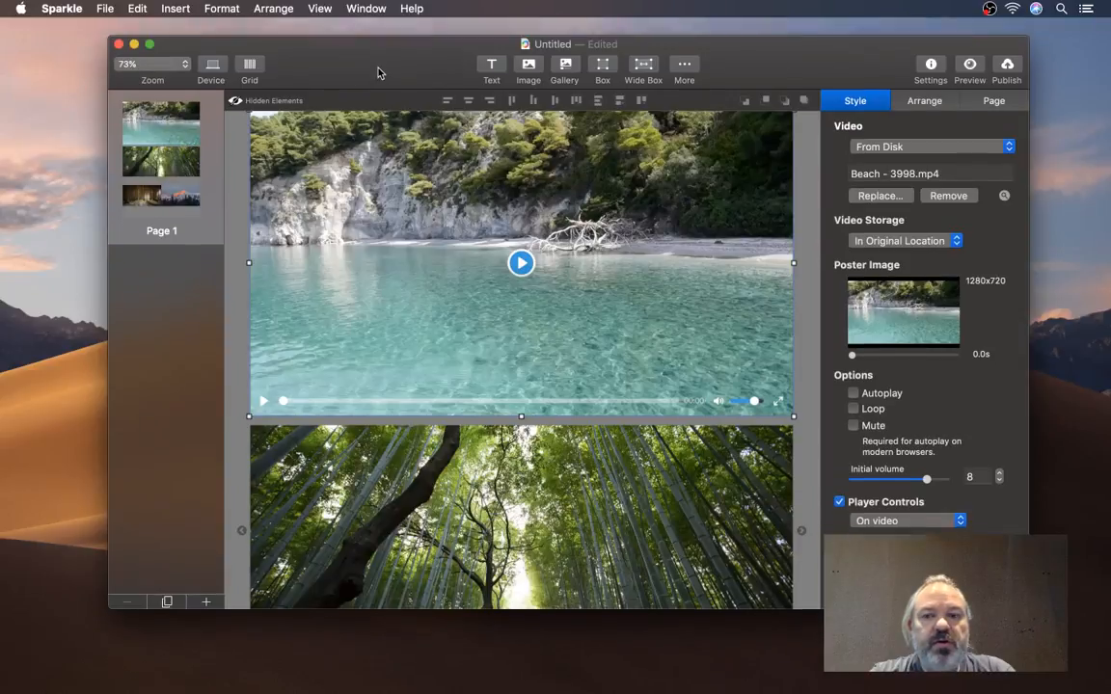
left_click_drag(378, 72, 380, 105)
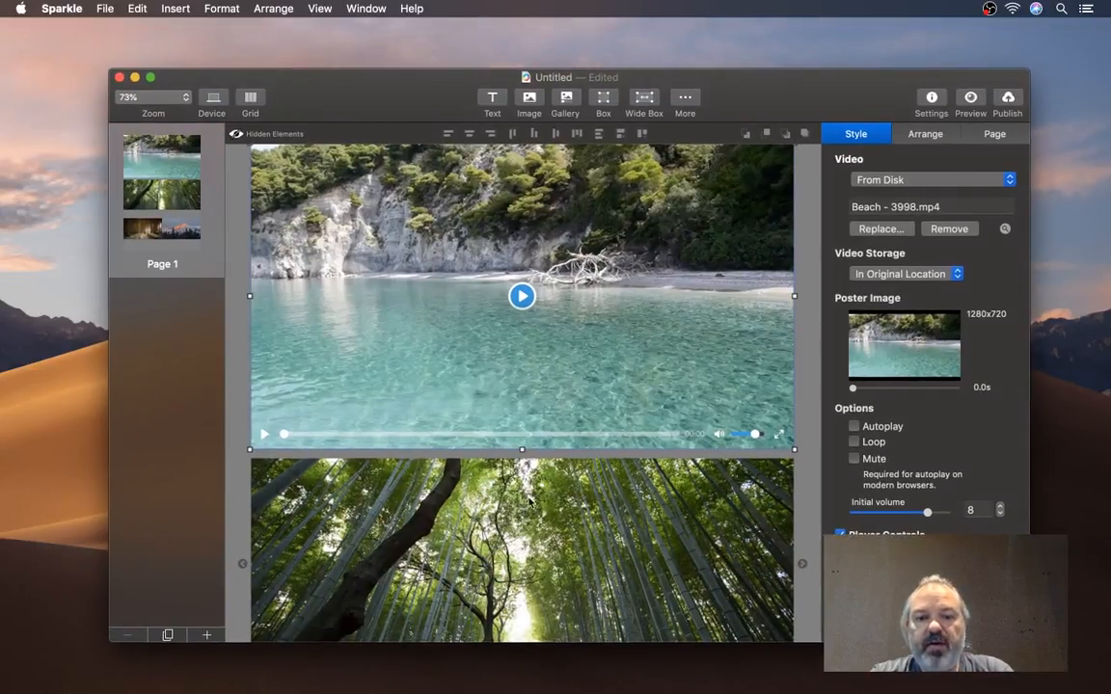
Select the bamboo forest gallery, view the document in full screen, and return it to a normal window
left_click(553, 547)
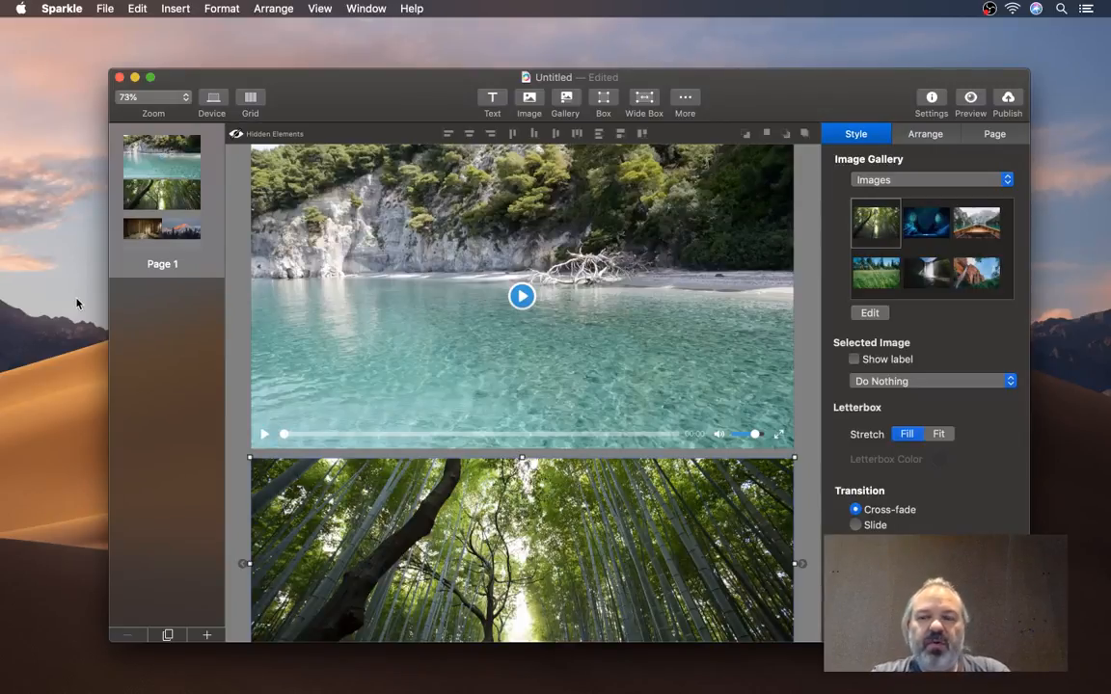
left_click_drag(328, 114, 322, 99)
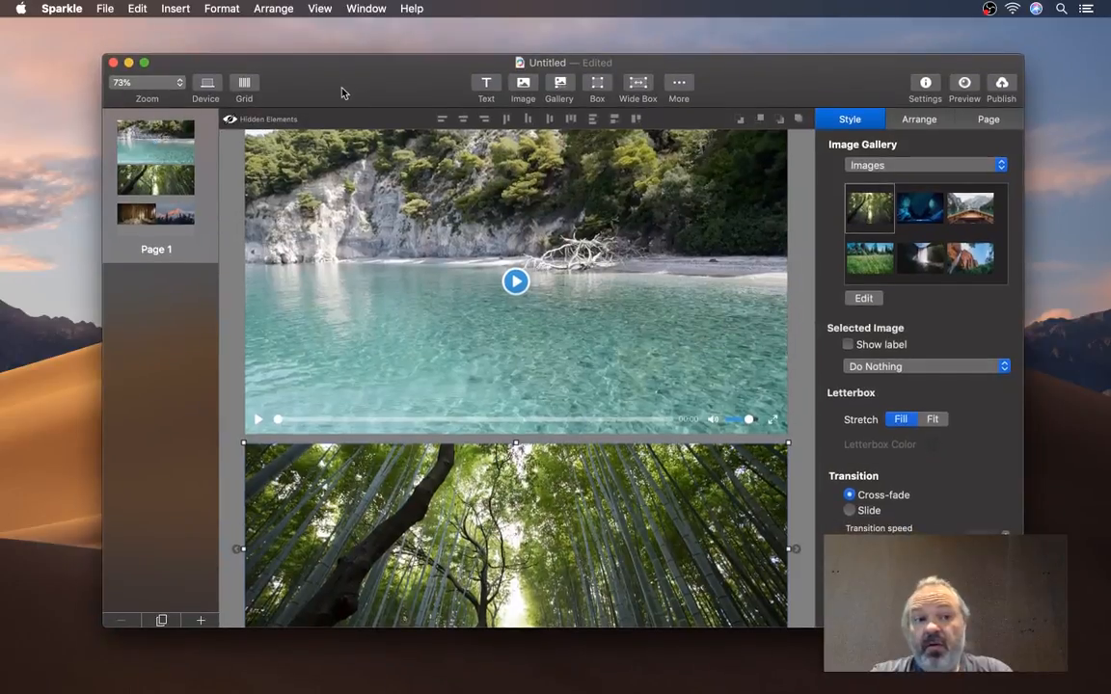
left_click(143, 63)
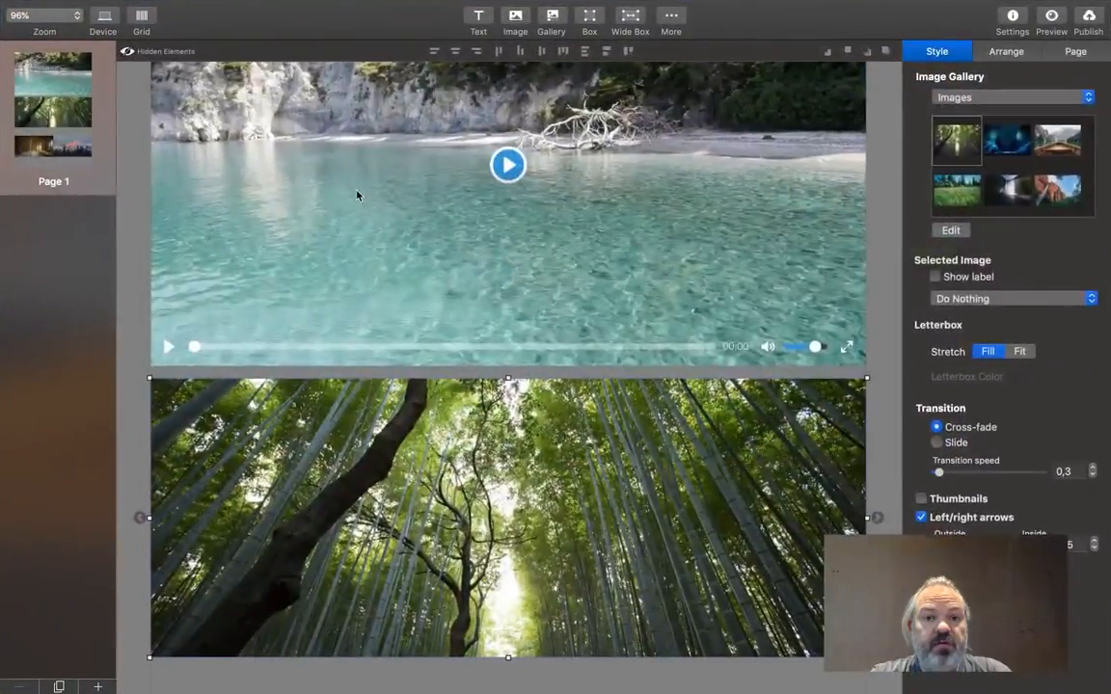
scroll(755, 310, "up", 5)
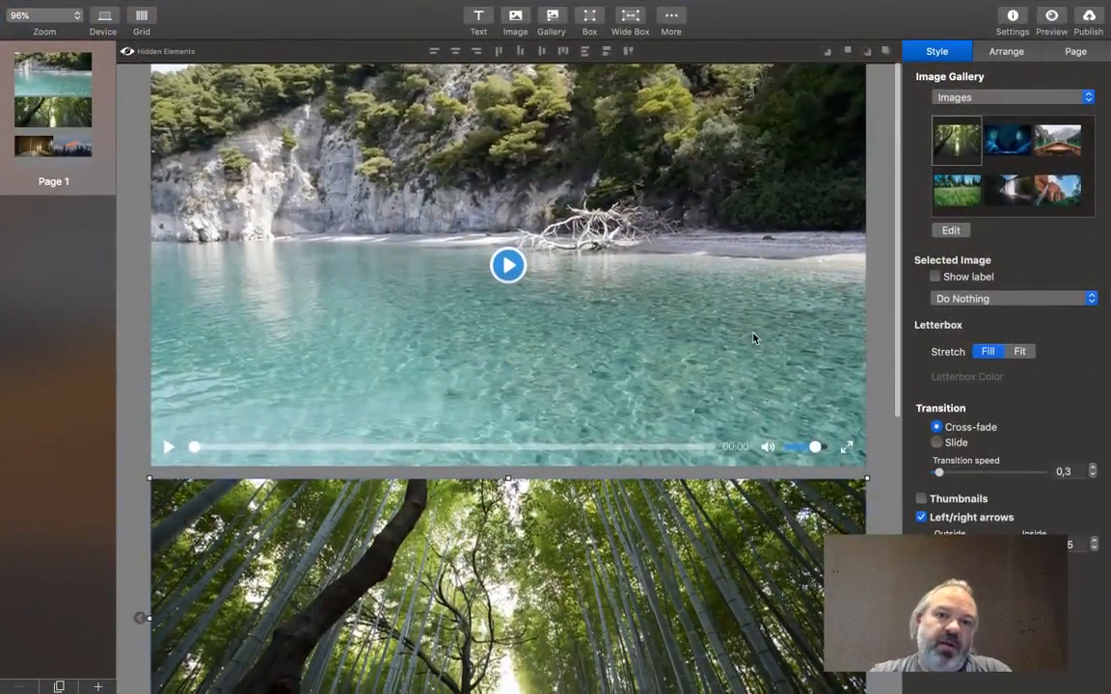
mouse_move(130, 6)
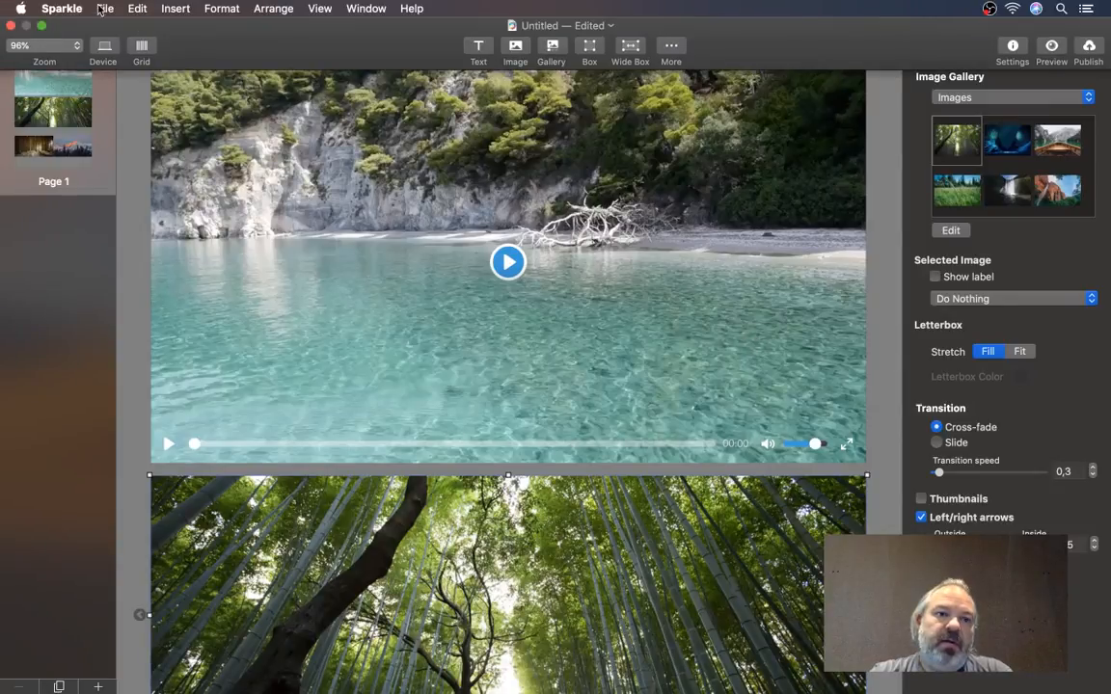
left_click(43, 26)
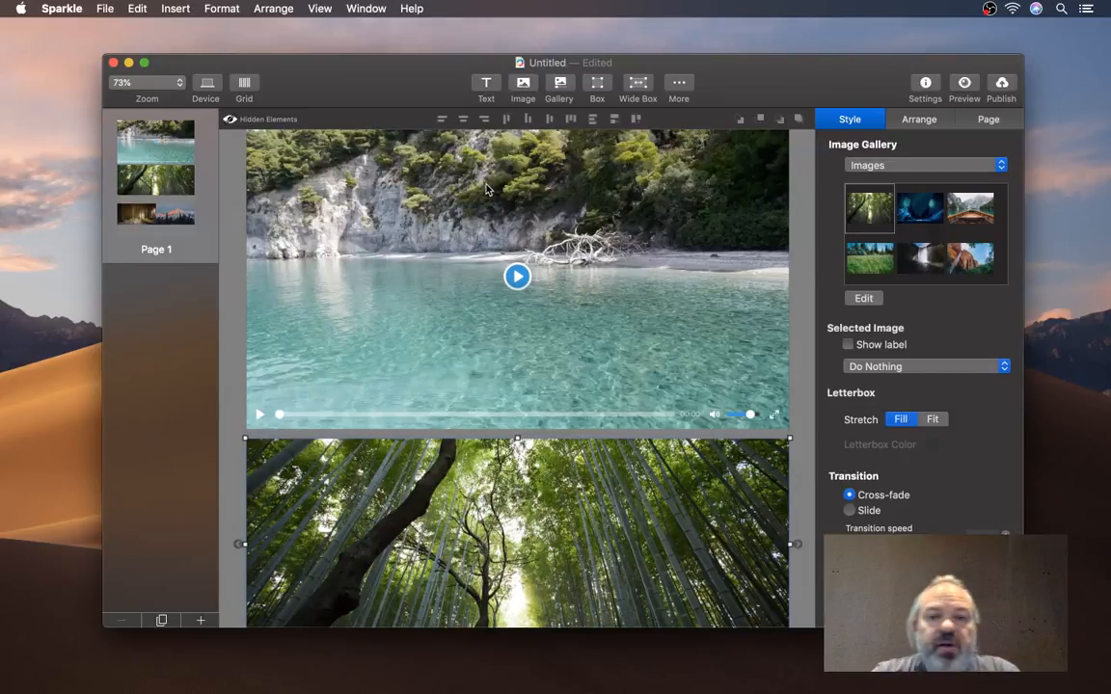
Compare the beach video's style settings with the page settings by selecting each, and leave the video selected
scroll(490, 187, "up", 1)
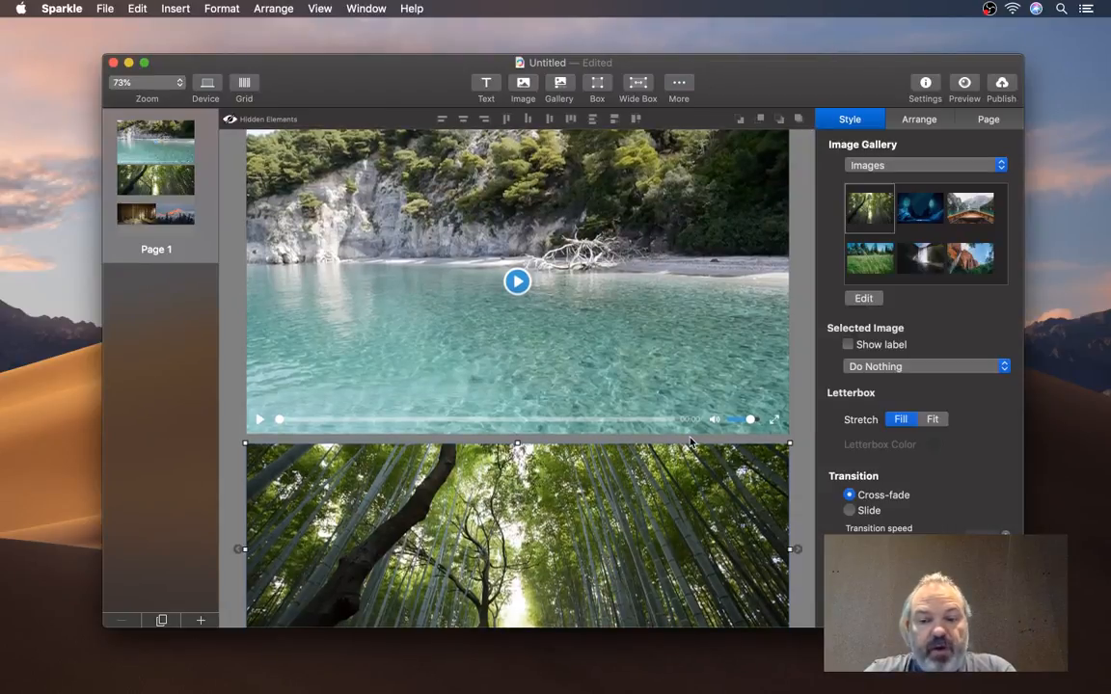
left_click(601, 344)
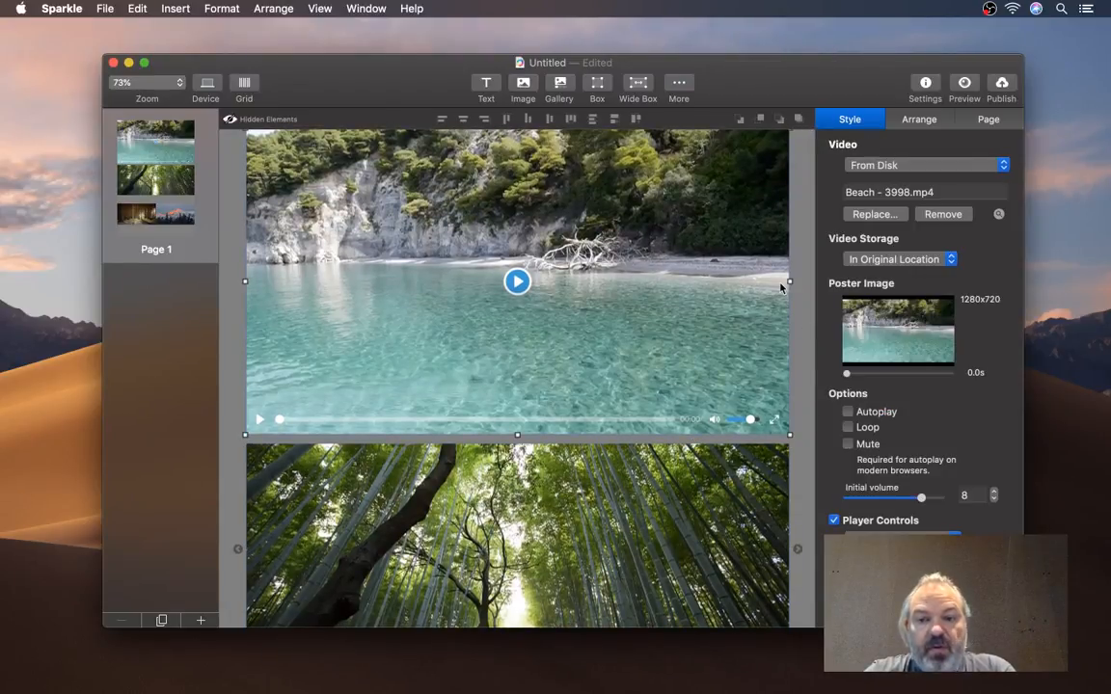
left_click(790, 197)
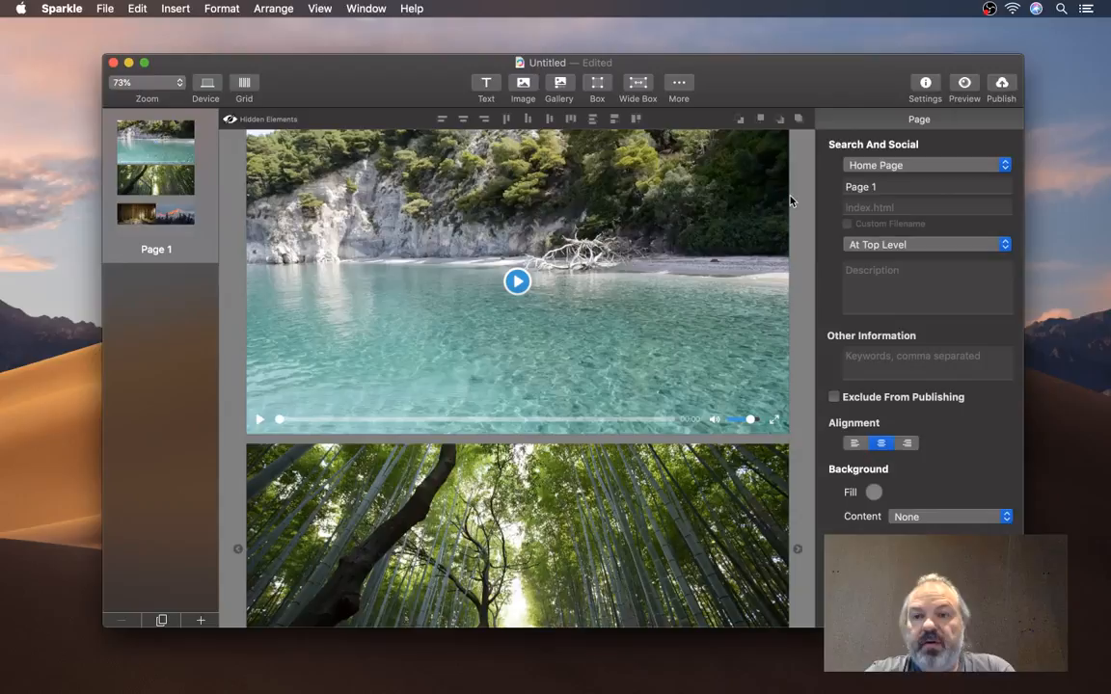
left_click(703, 234)
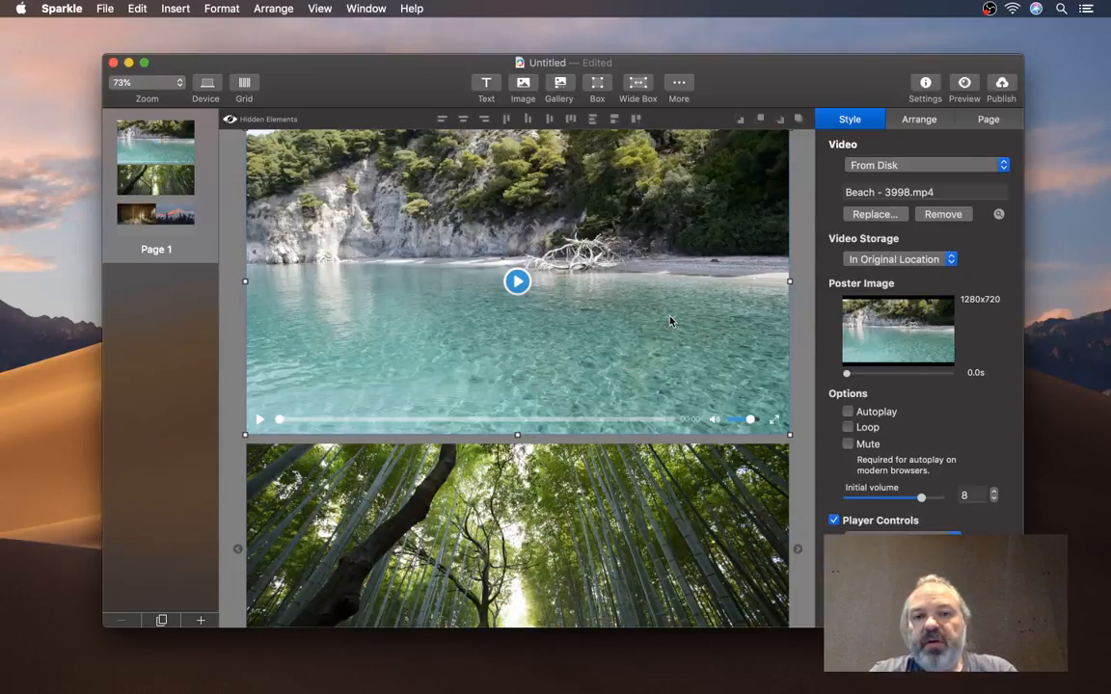
Switch to System Preferences and set the system appearance to Light
mouse_move(598, 680)
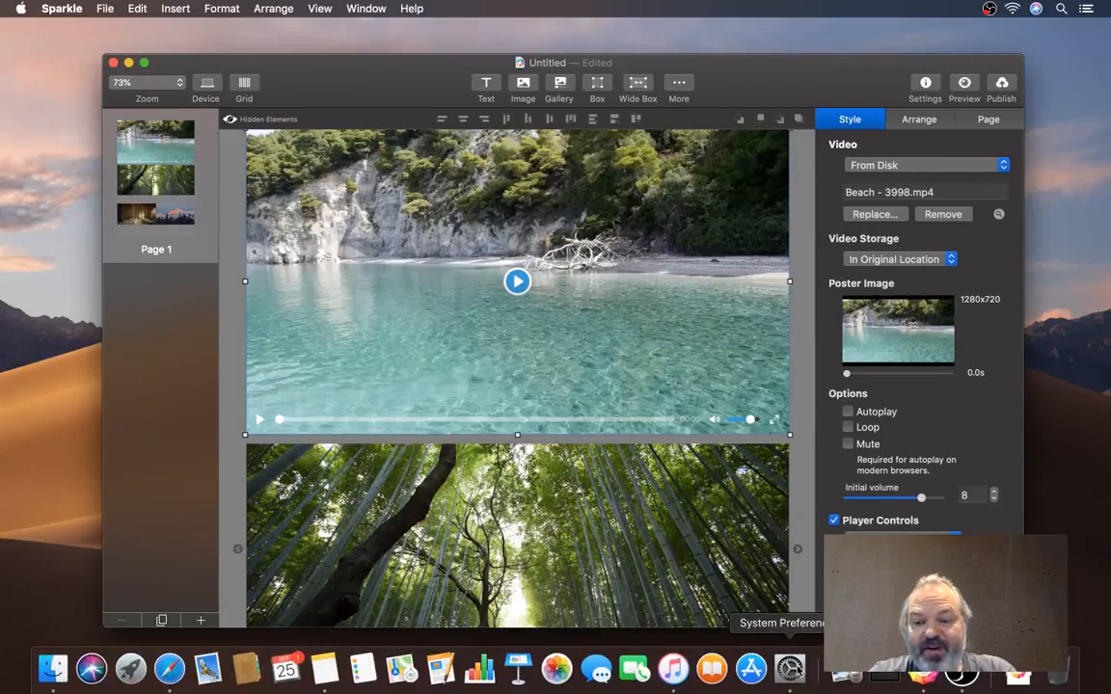
left_click(789, 669)
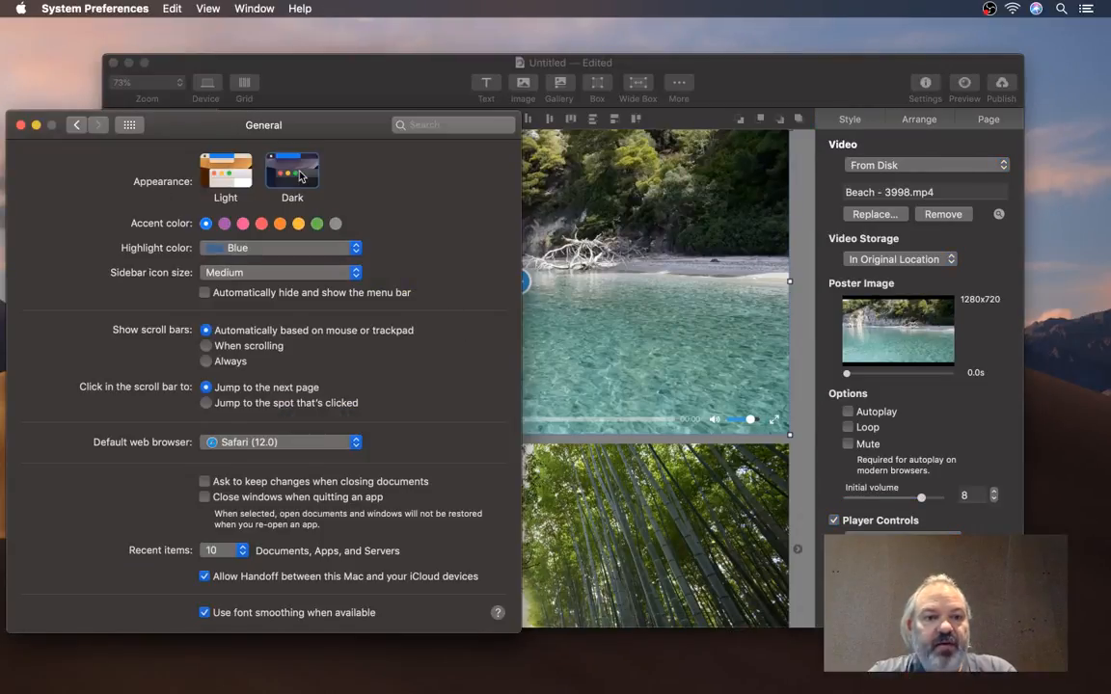
left_click(224, 174)
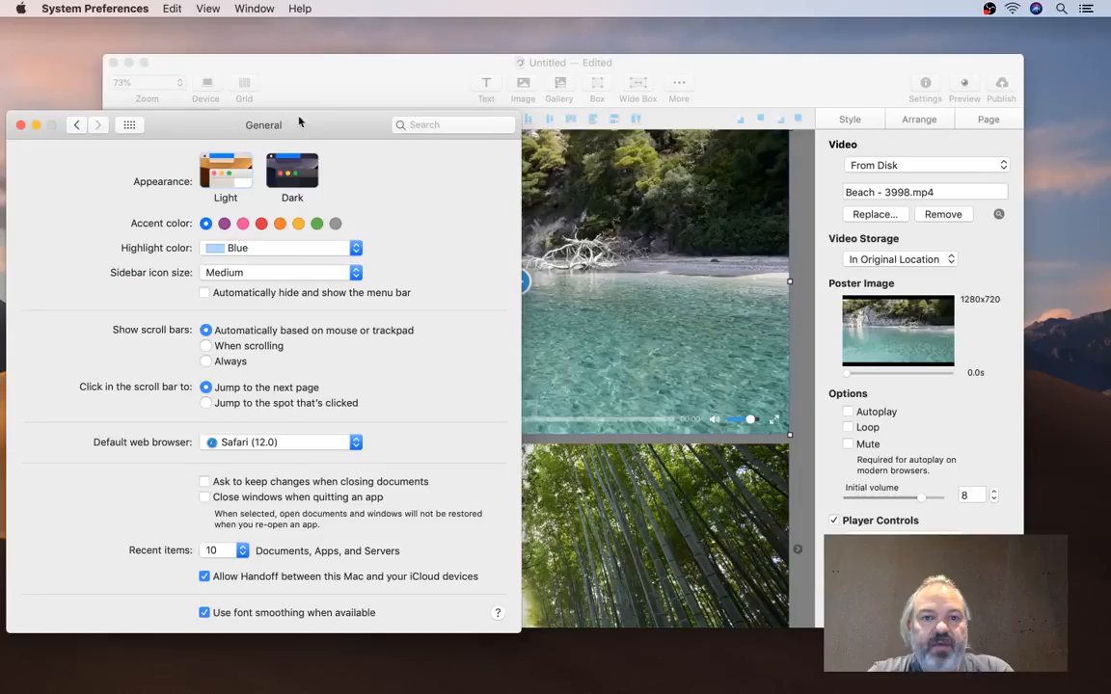
Move the Sparkle window up and the System Preferences window down so both stay accessible, and bring the General settings to the front
left_click(350, 100)
left_click_drag(350, 96, 343, 69)
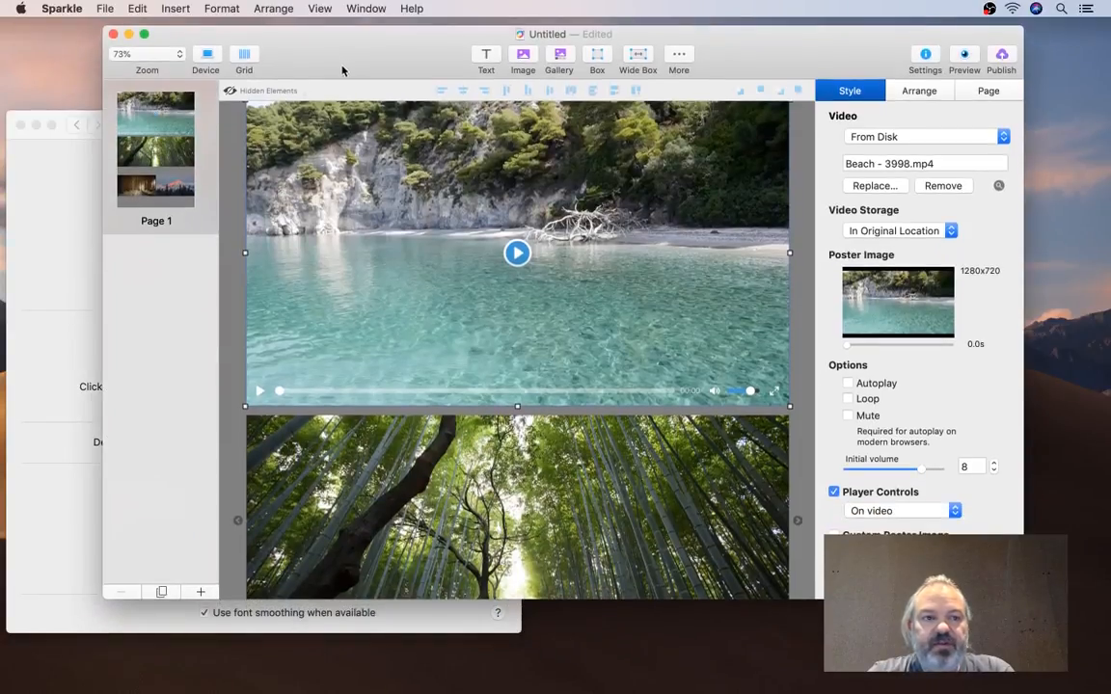
left_click(60, 159)
left_click_drag(58, 139, 60, 162)
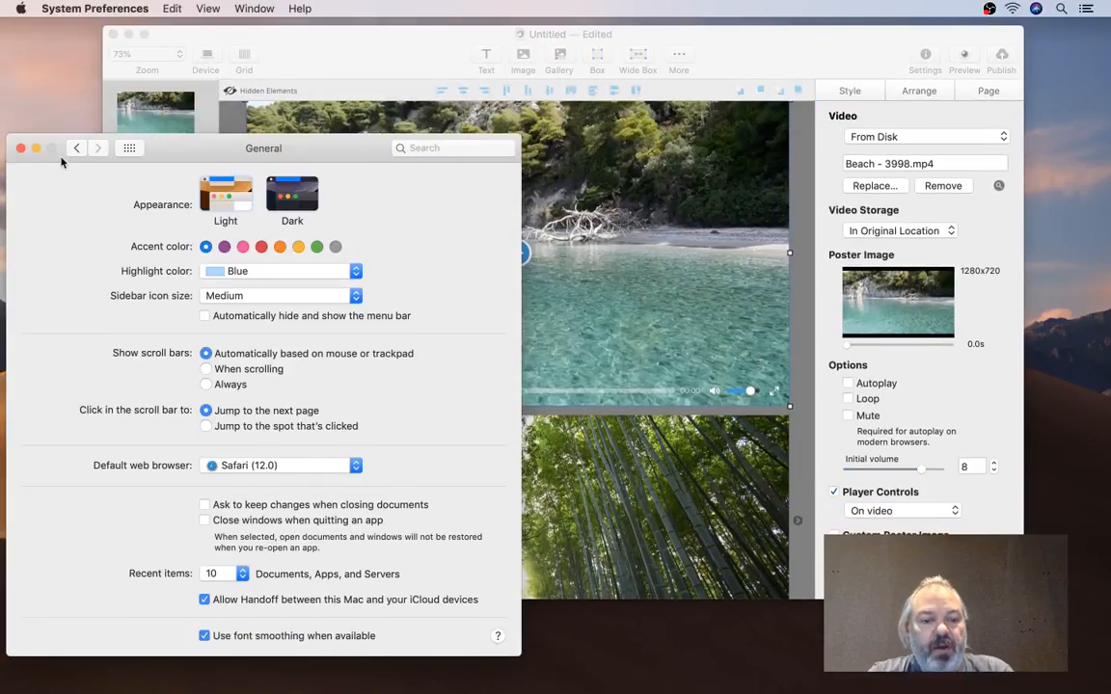
left_click(341, 68)
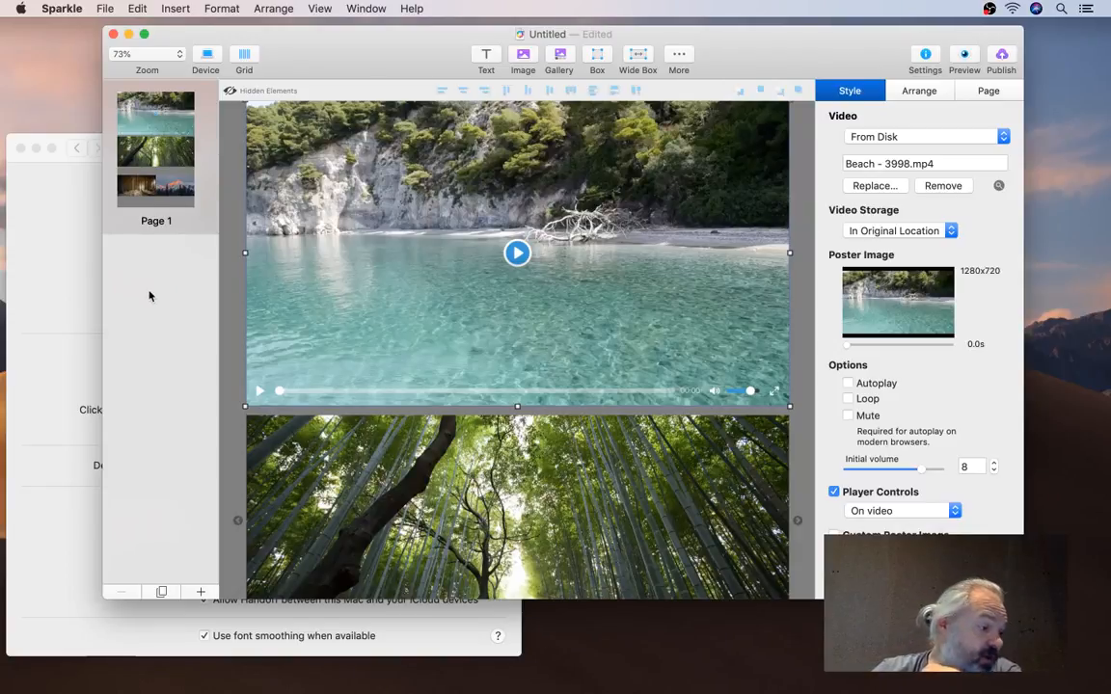
left_click(58, 284)
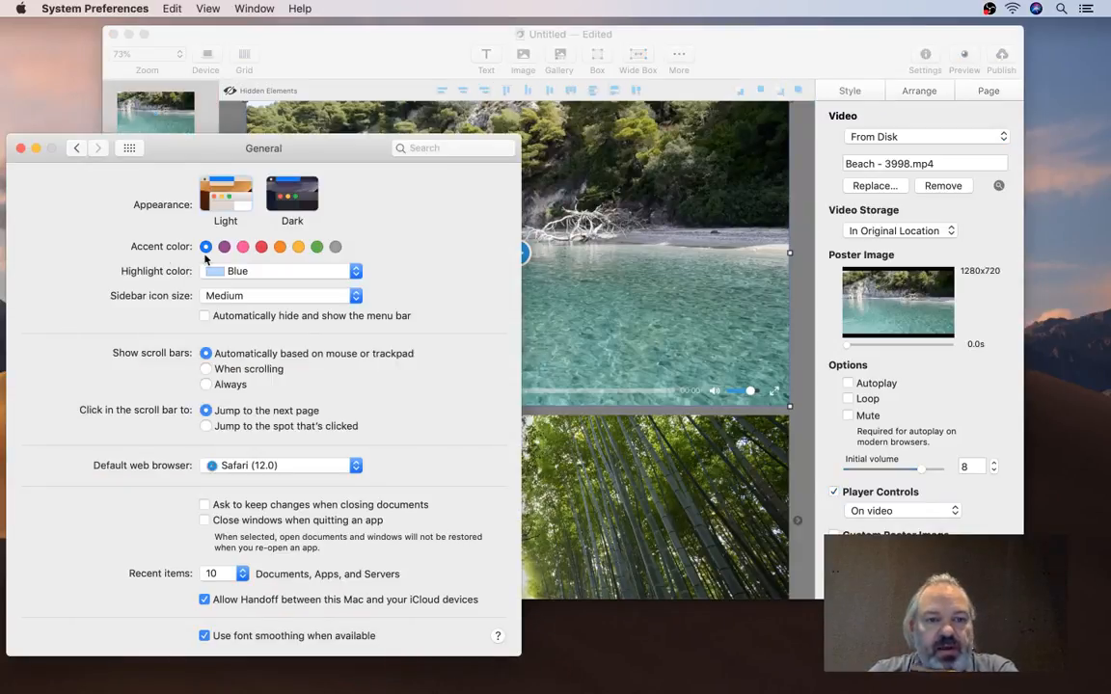
Set the system appearance to Dark and reposition the Sparkle document window, switching between it and the General settings
left_click(289, 194)
left_click(377, 65)
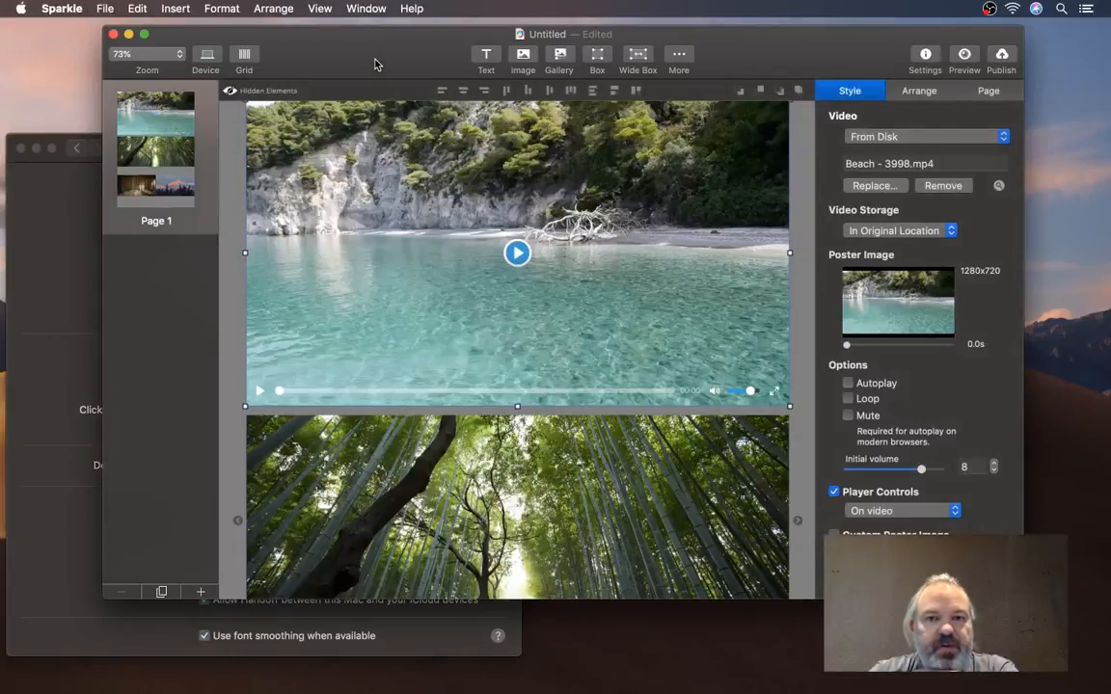
left_click_drag(376, 64, 381, 99)
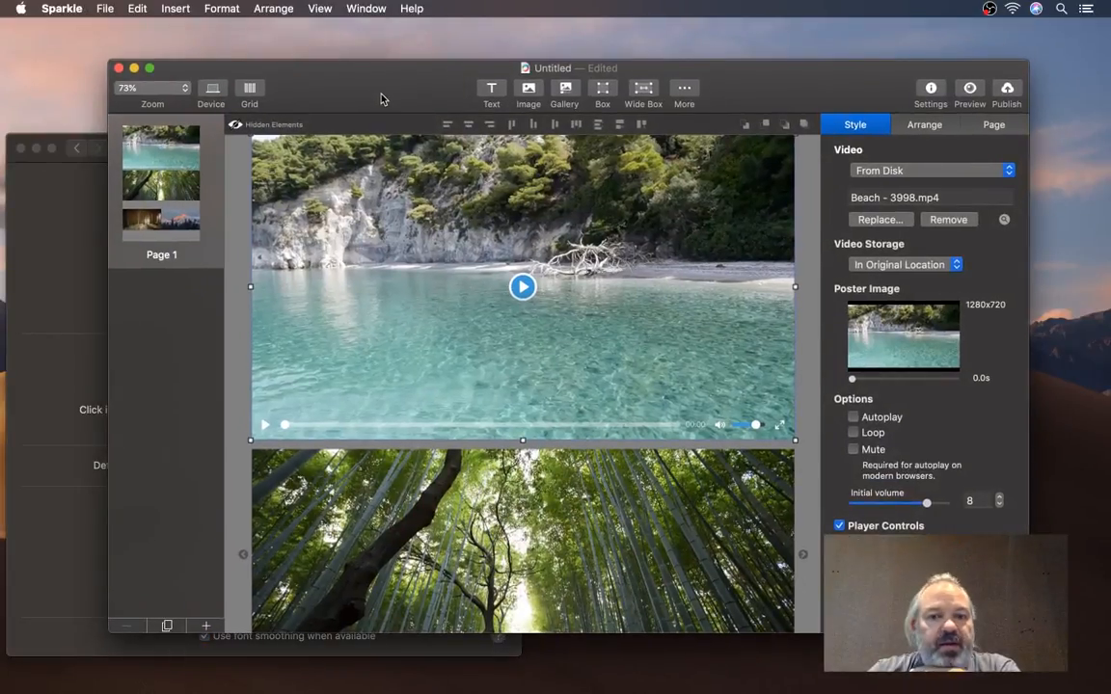
left_click(72, 199)
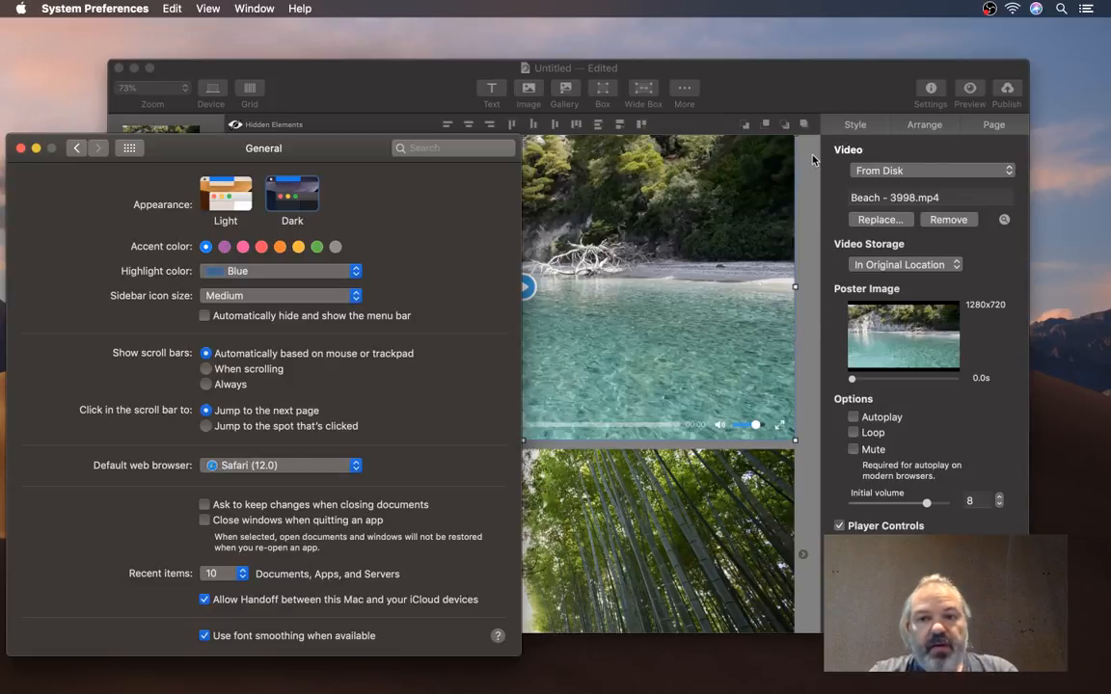
mouse_move(793, 87)
left_mouse_down()
mouse_move(791, 66)
mouse_move(793, 79)
left_mouse_up()
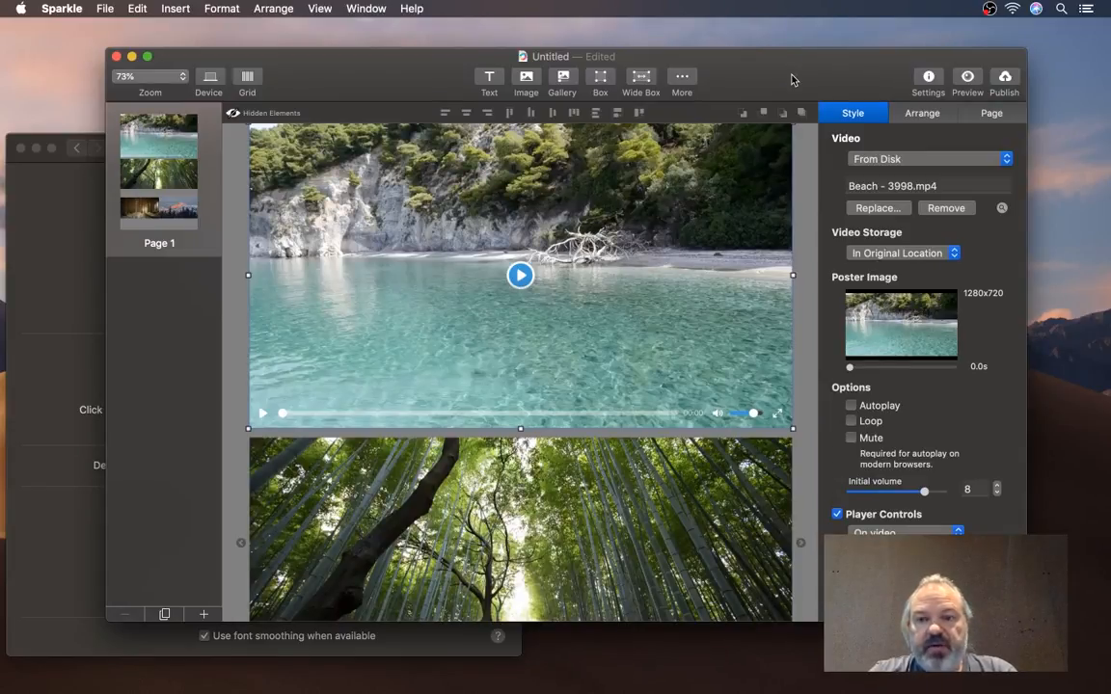
scroll(611, 314, "up", 1)
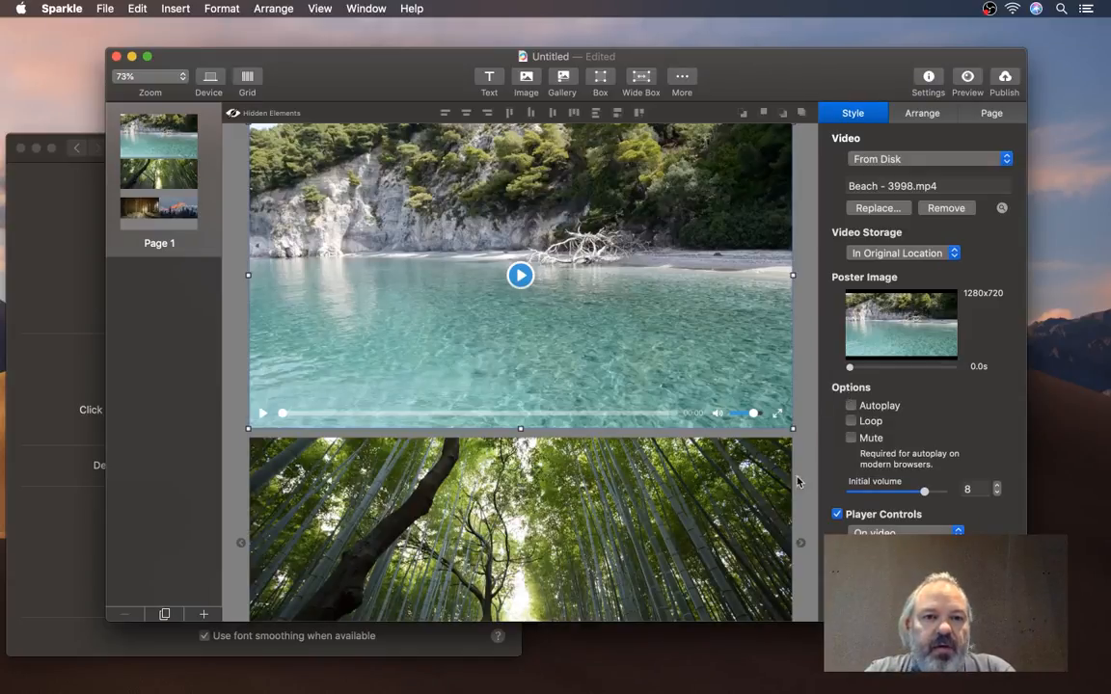
Open the About Sparkle and Welcome to Sparkle windows and arrange them so both can be seen side by side
left_click(62, 9)
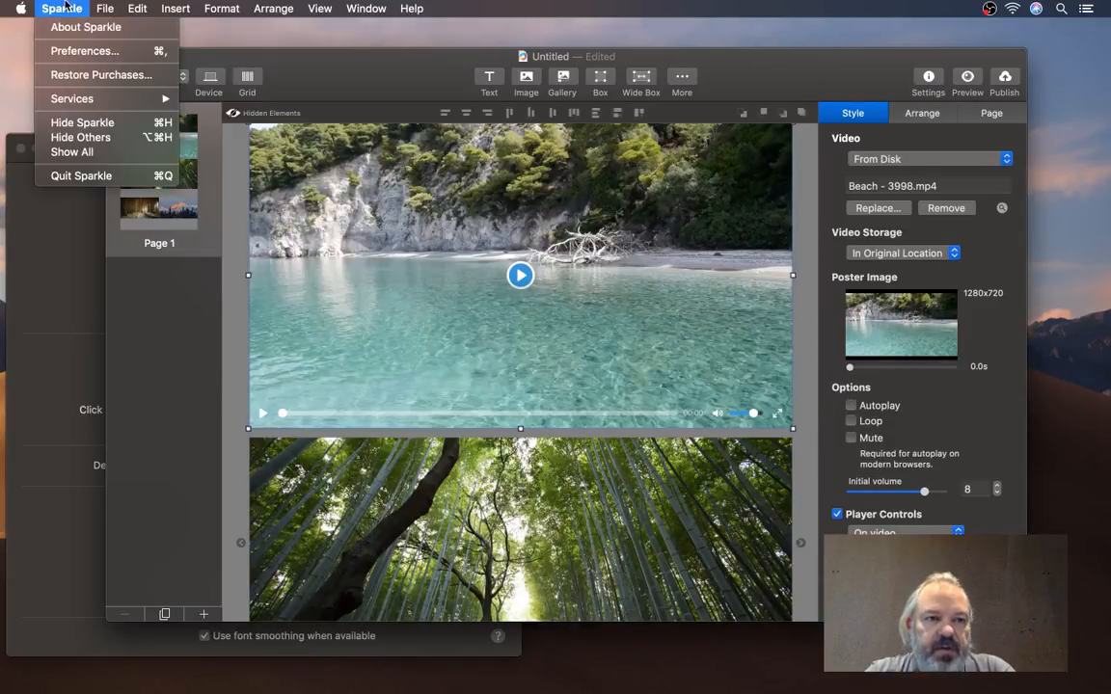
left_click(87, 26)
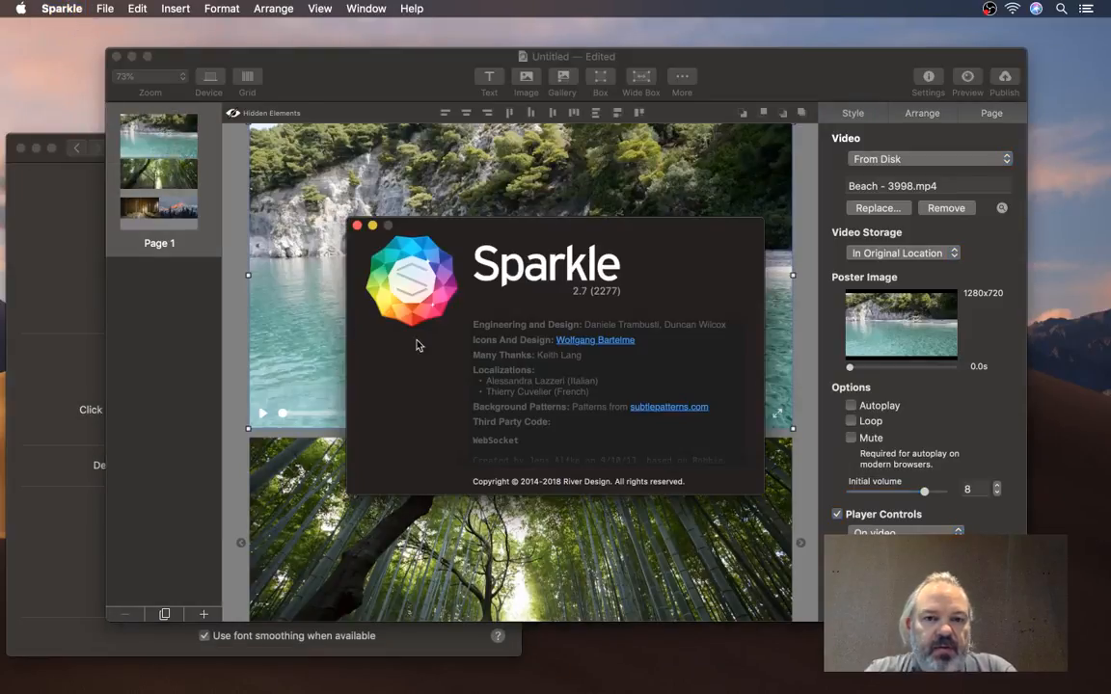
left_click_drag(469, 235, 341, 64)
left_click(365, 9)
left_click(376, 127)
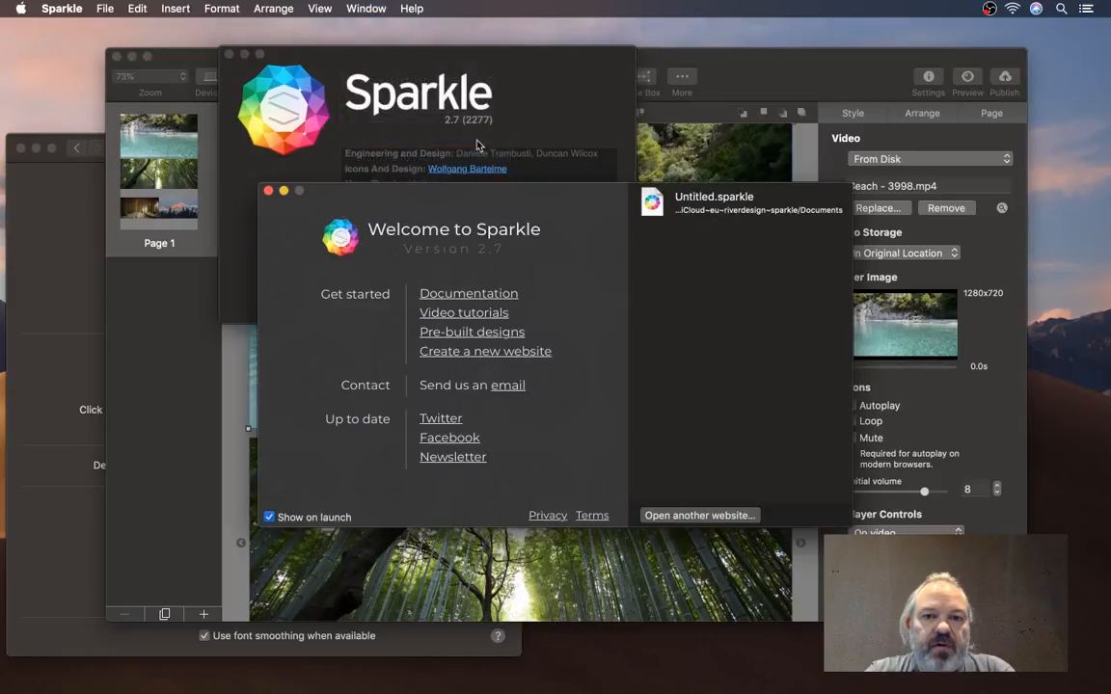
left_click_drag(492, 208, 704, 259)
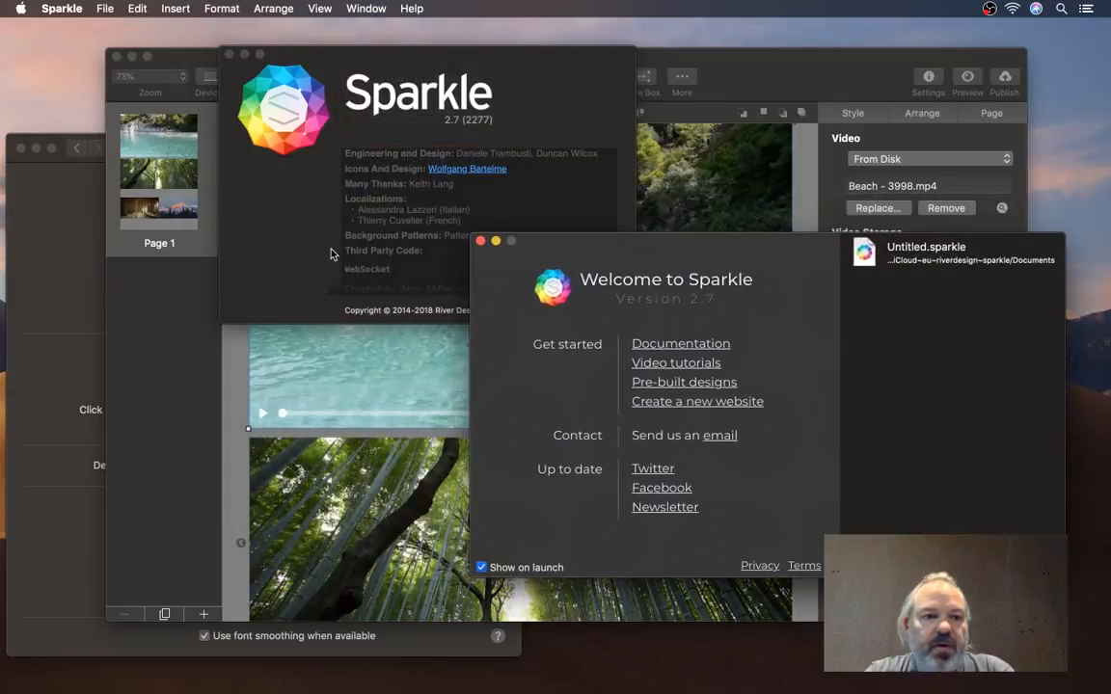
Set the system appearance to Light and bring the Welcome and About windows forward, moving the About window slightly up
left_click(86, 305)
left_click(218, 188)
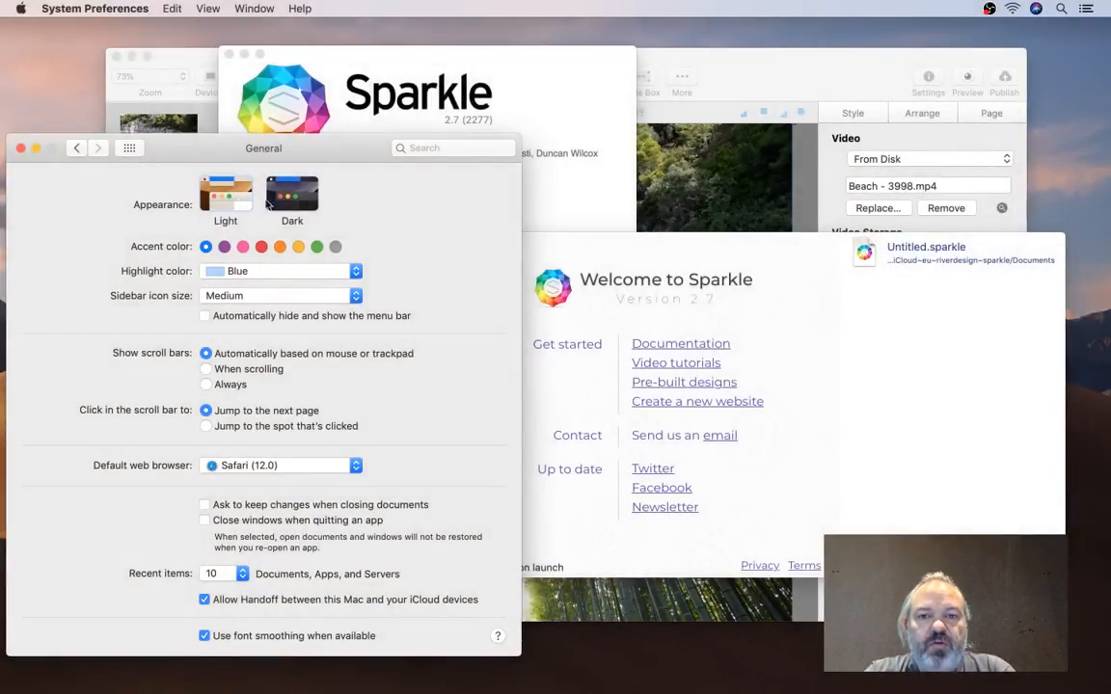
left_click(643, 247)
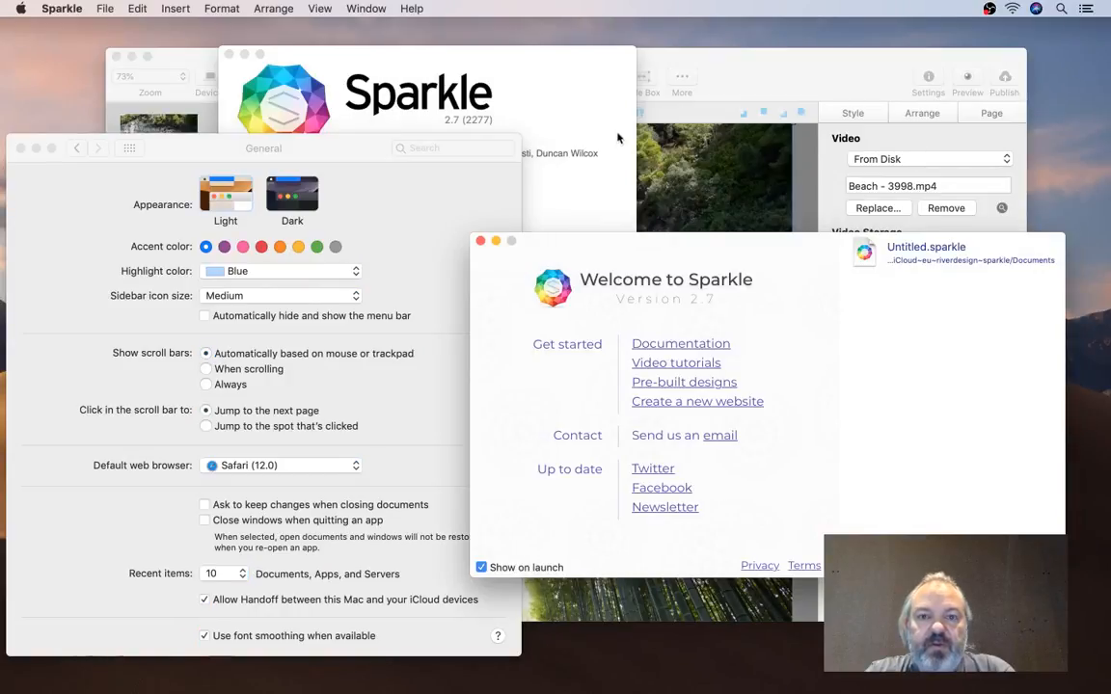
left_click(598, 95)
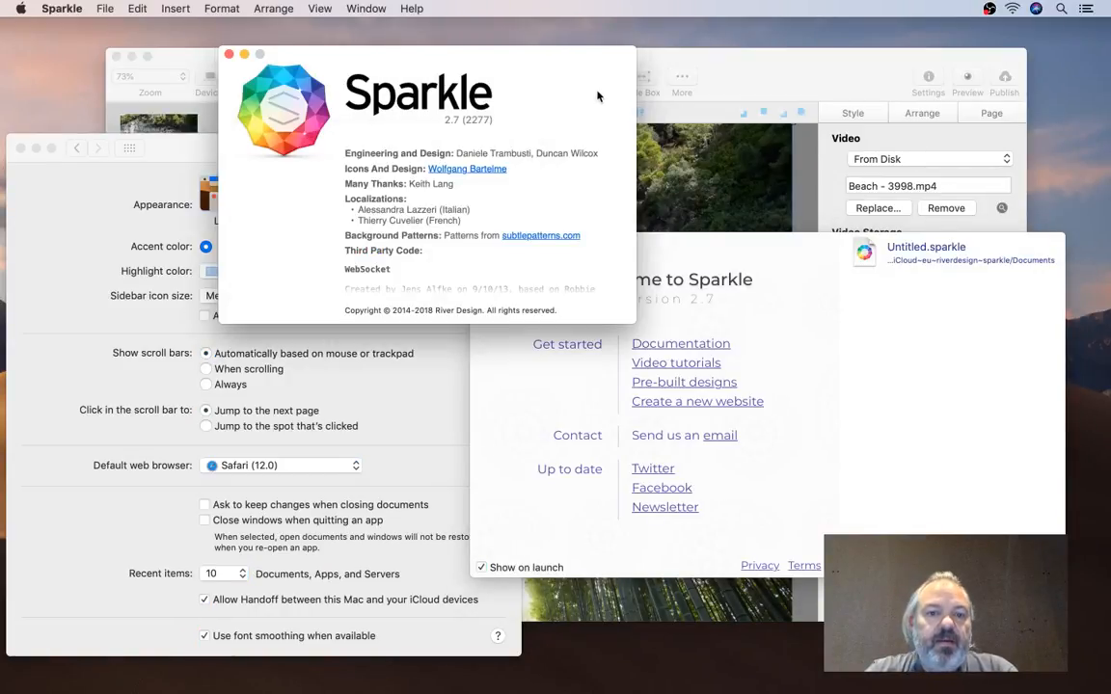
left_click_drag(598, 95, 569, 83)
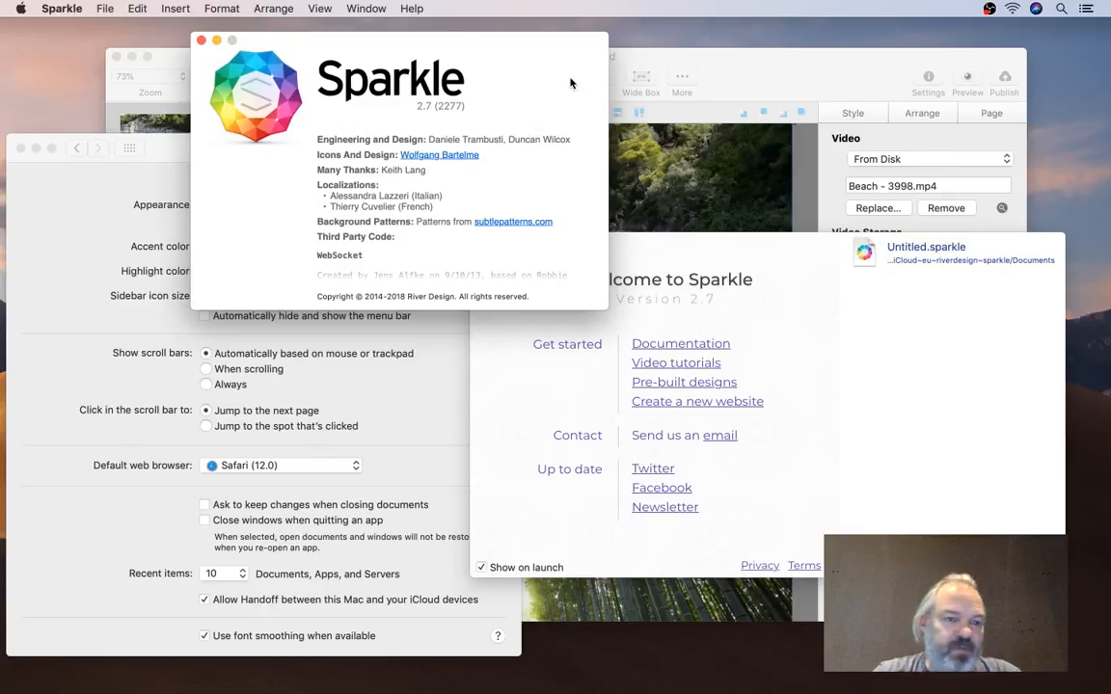
Return to the document window, examine the beach video and the bamboo gallery's style settings, and go back to the page settings
left_click(157, 164)
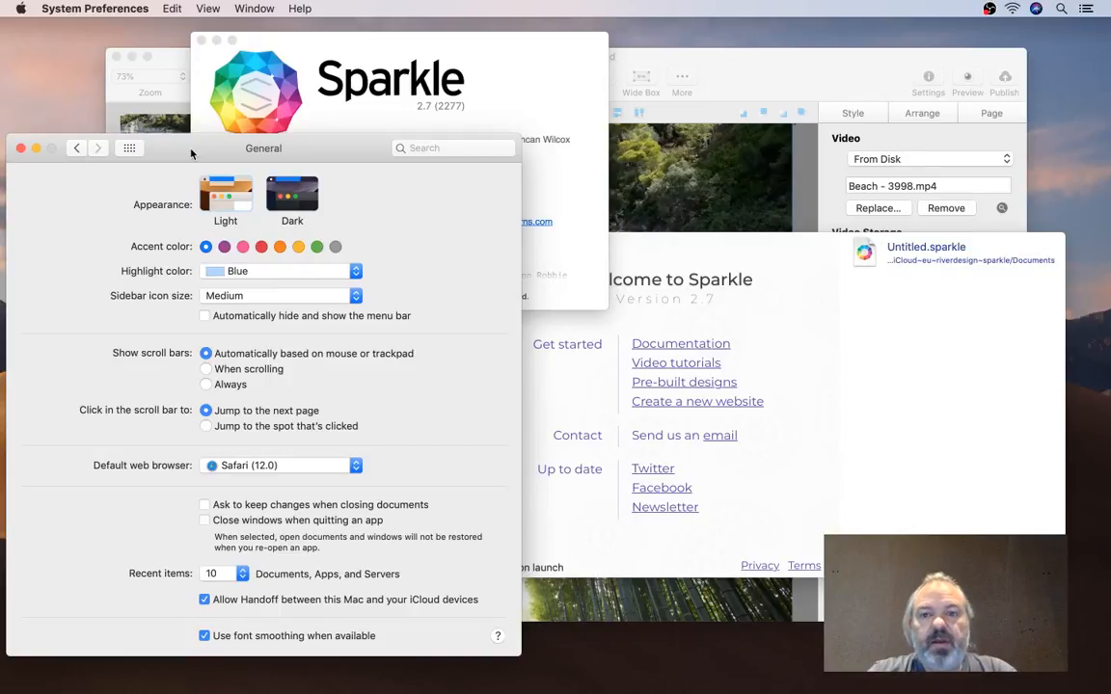
left_click(721, 55)
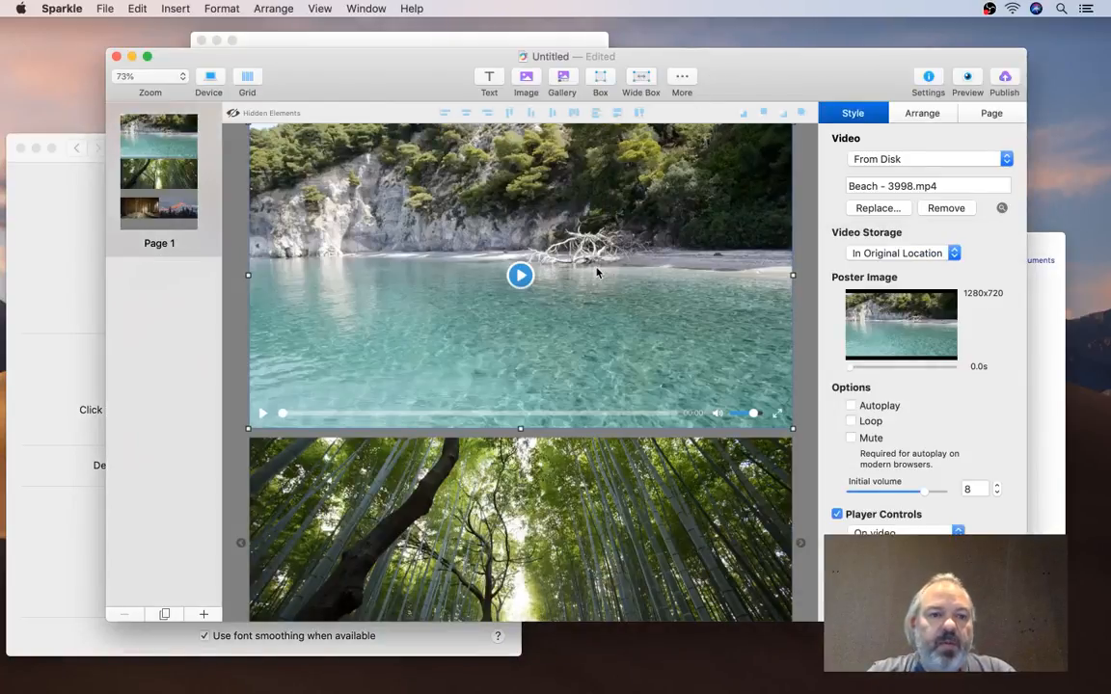
scroll(678, 305, "up", 3)
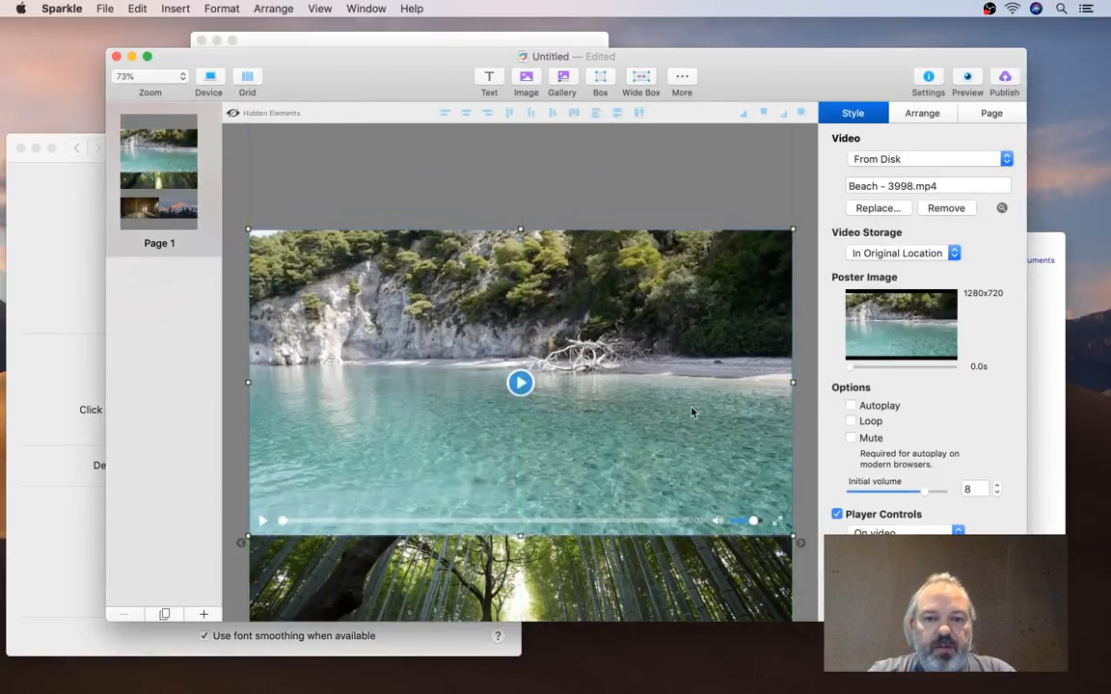
scroll(692, 412, "down", 3)
left_click(637, 467)
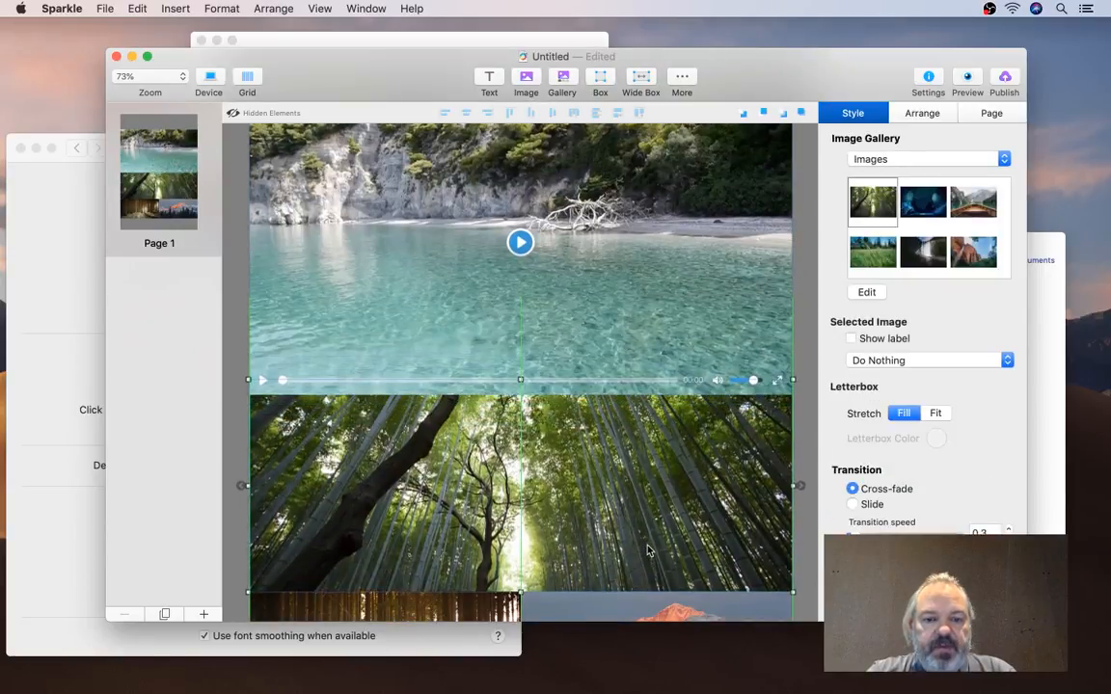
scroll(594, 405, "up", 3)
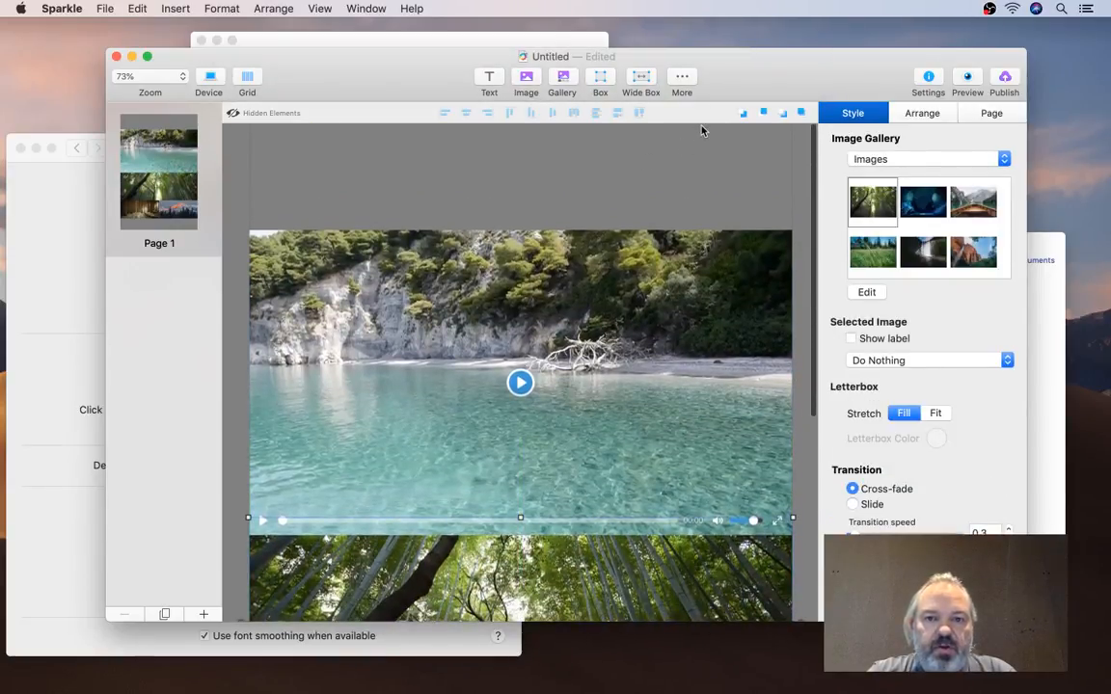
left_click(556, 207)
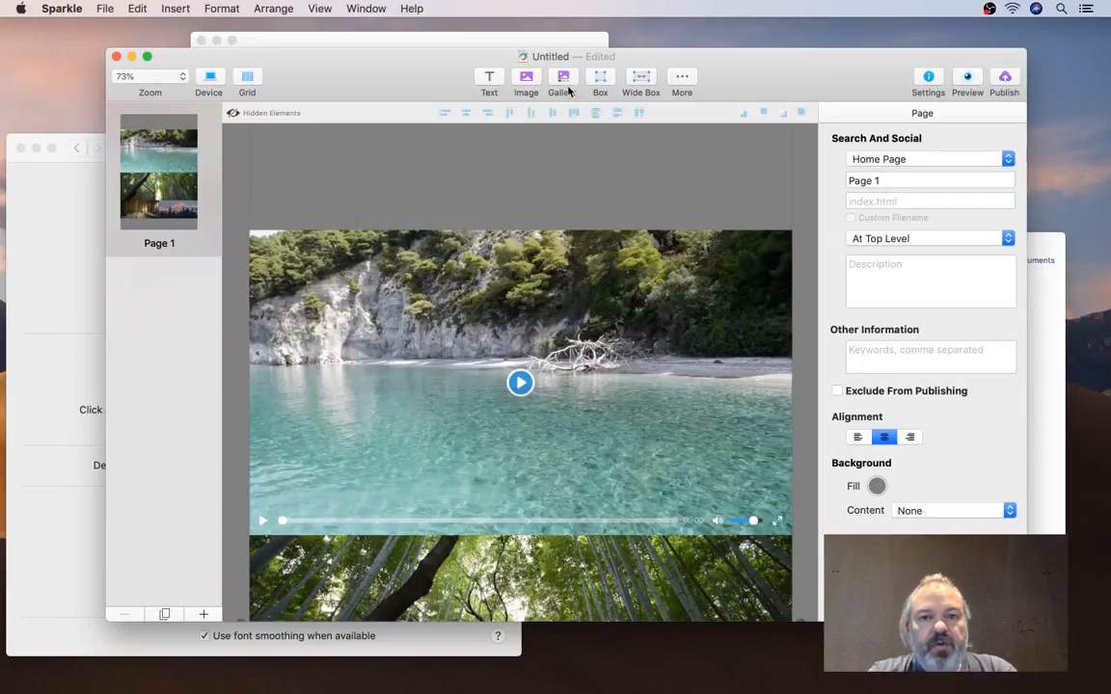
Add an image placeholder in the empty area above the beach video, near the left page edge, and reduce its height
left_click(532, 83)
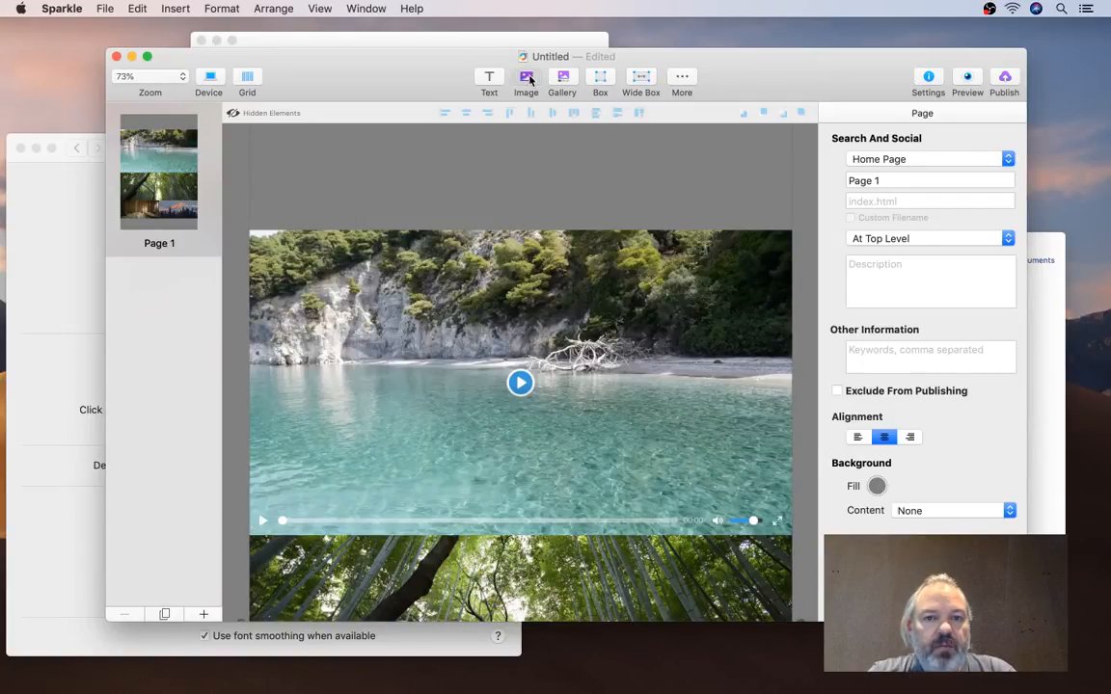
left_click_drag(504, 343, 307, 153)
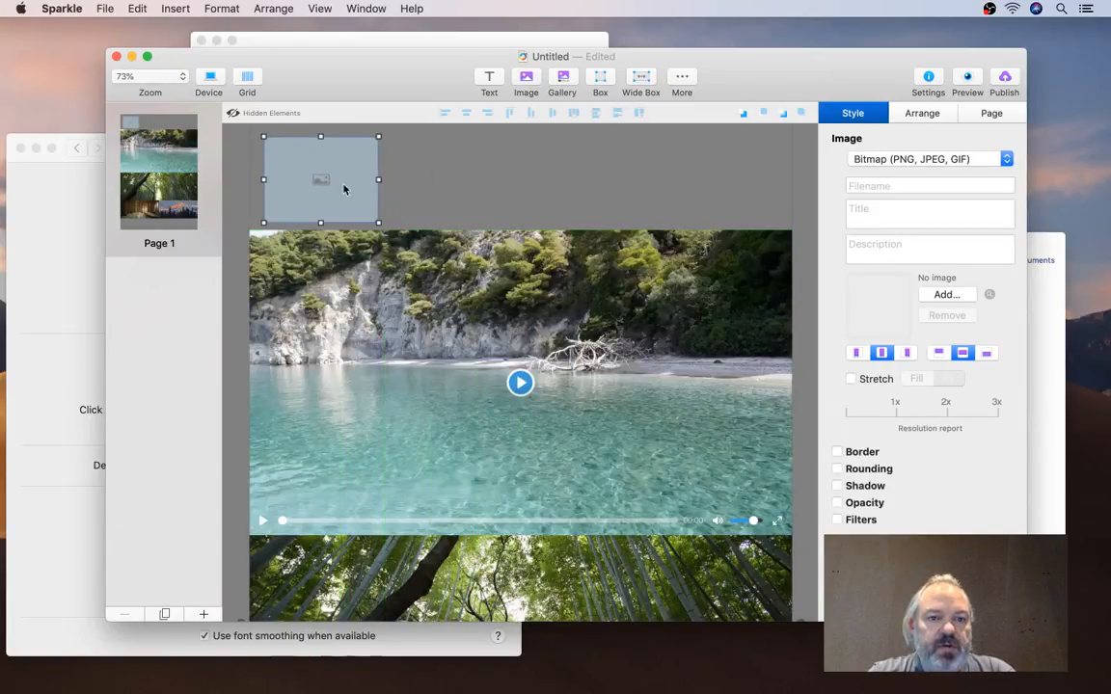
left_click_drag(379, 222, 385, 200)
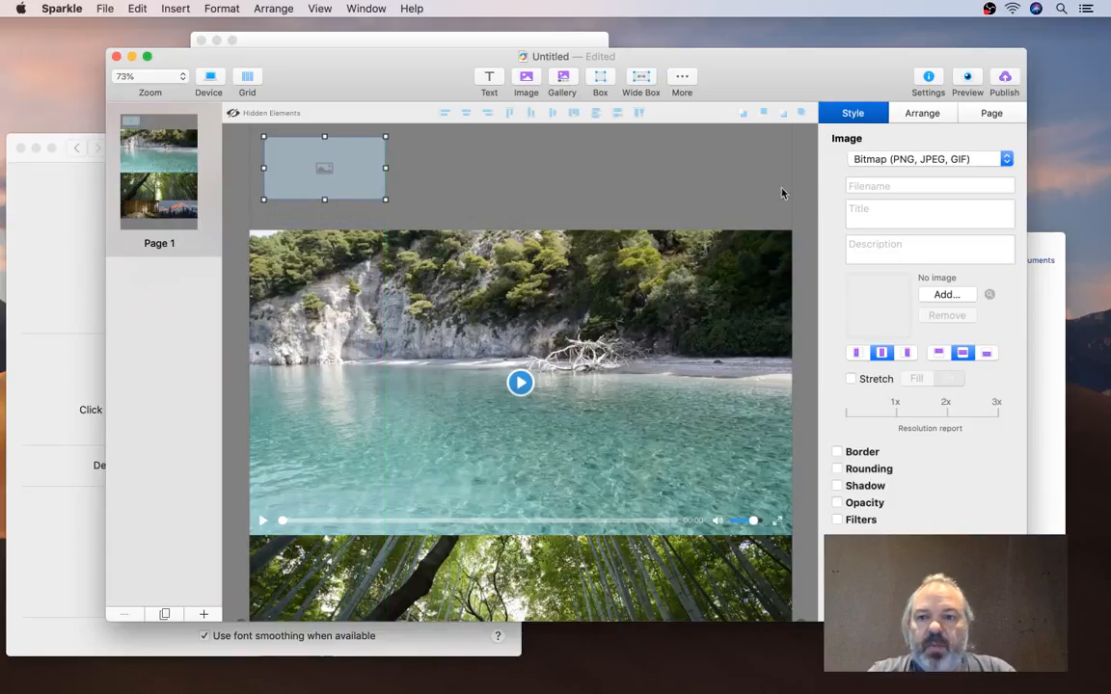
Fill the placeholder with a pixabay.com image found by searching "lion", choosing the side-facing lion on black, and set Stretch to Fill
left_click(926, 159)
left_click(912, 201)
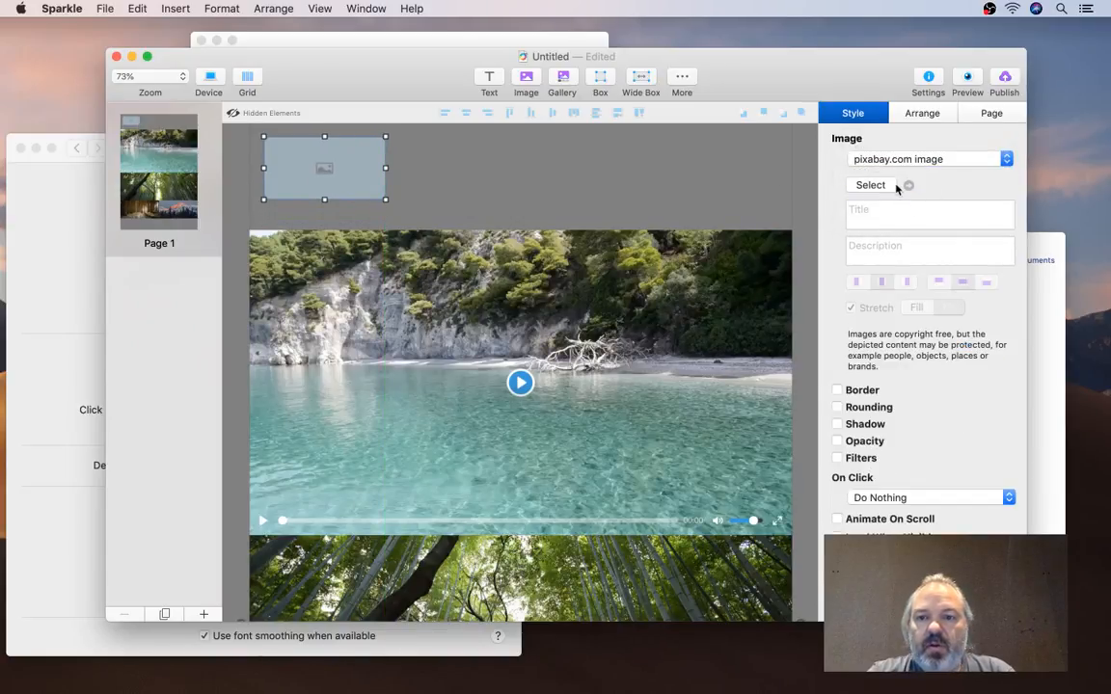
left_click(894, 187)
type("lion")
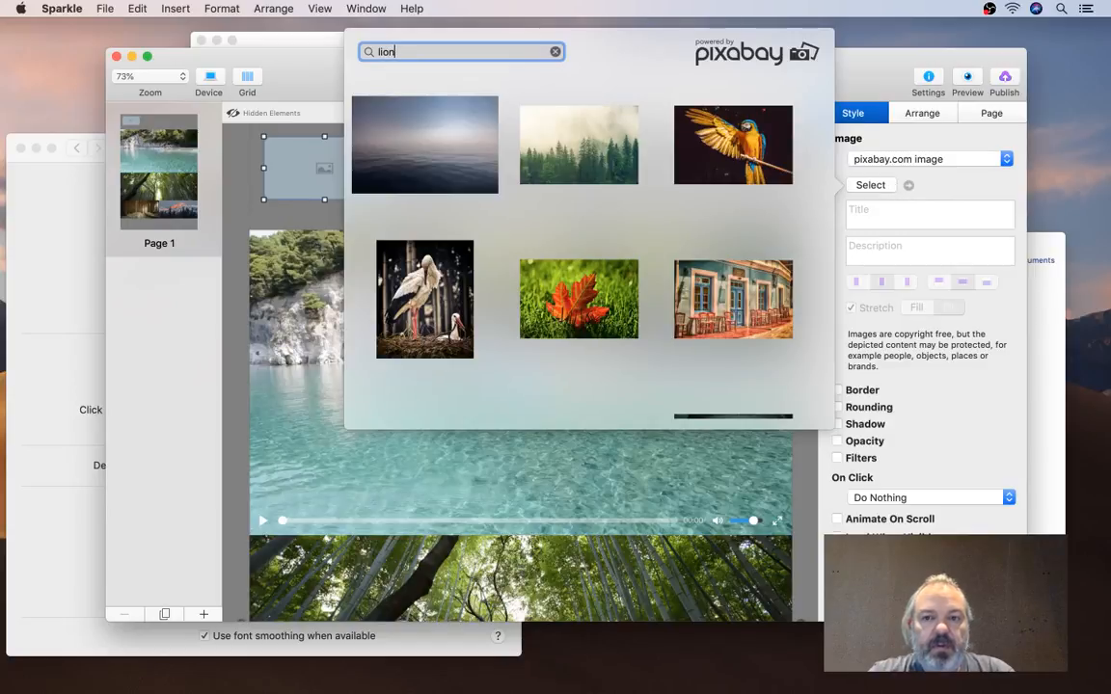
key("Return")
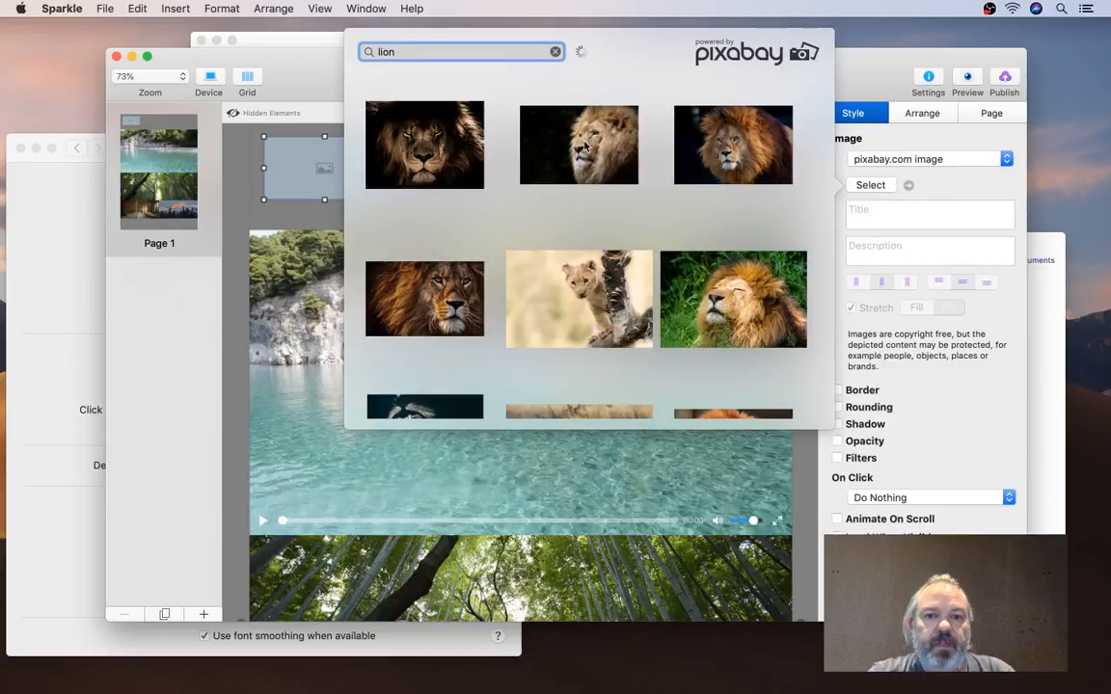
left_click(544, 159)
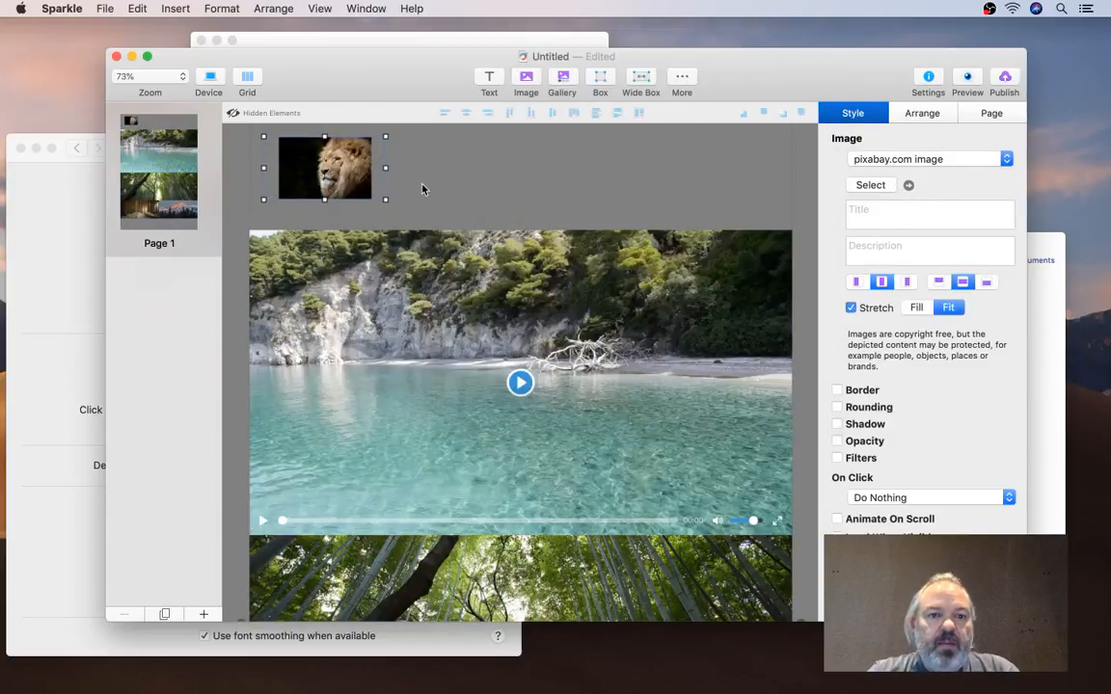
left_click(916, 307)
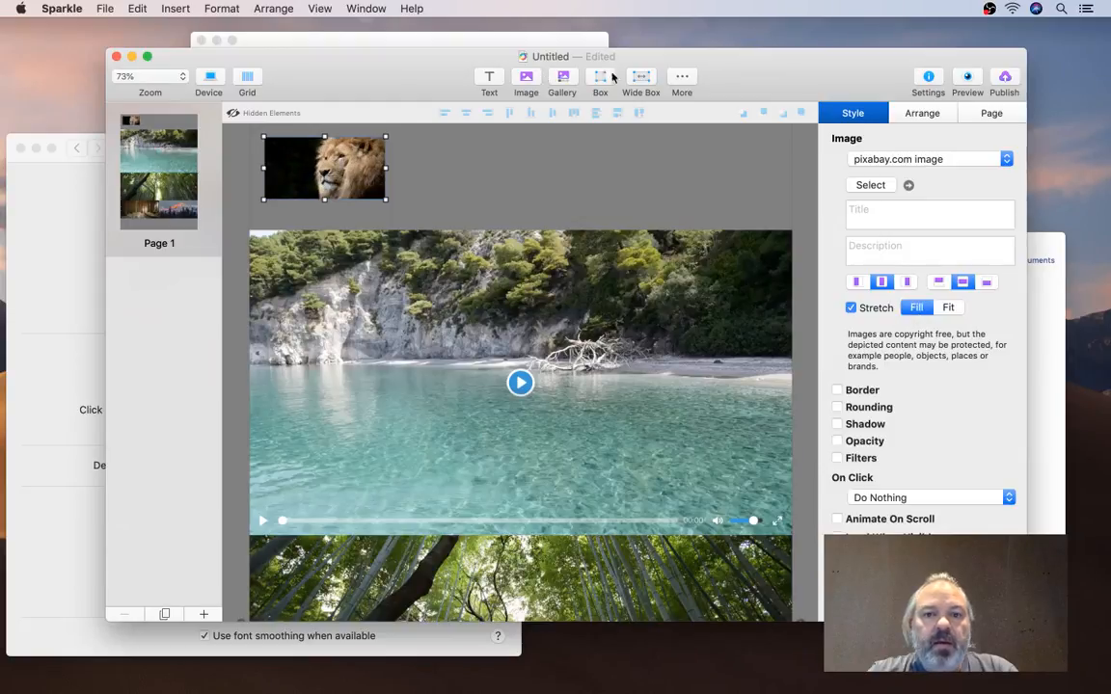
Add a horizontal menu beside the lion image, enlarge it, and add a second item to it
left_click(677, 85)
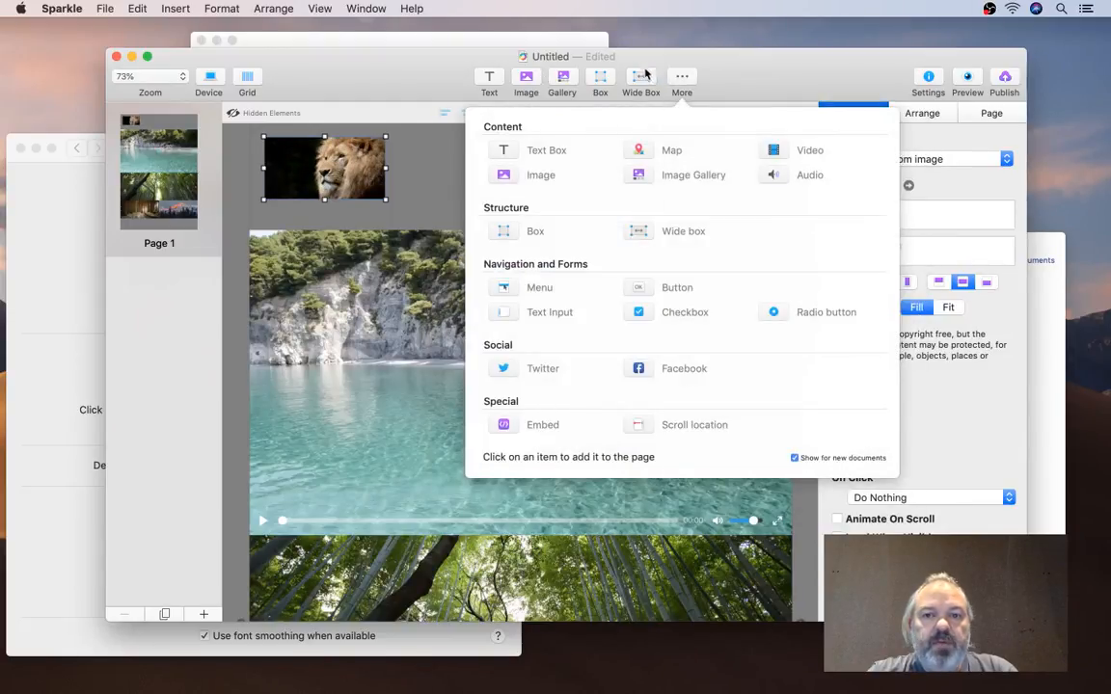
left_click(541, 289)
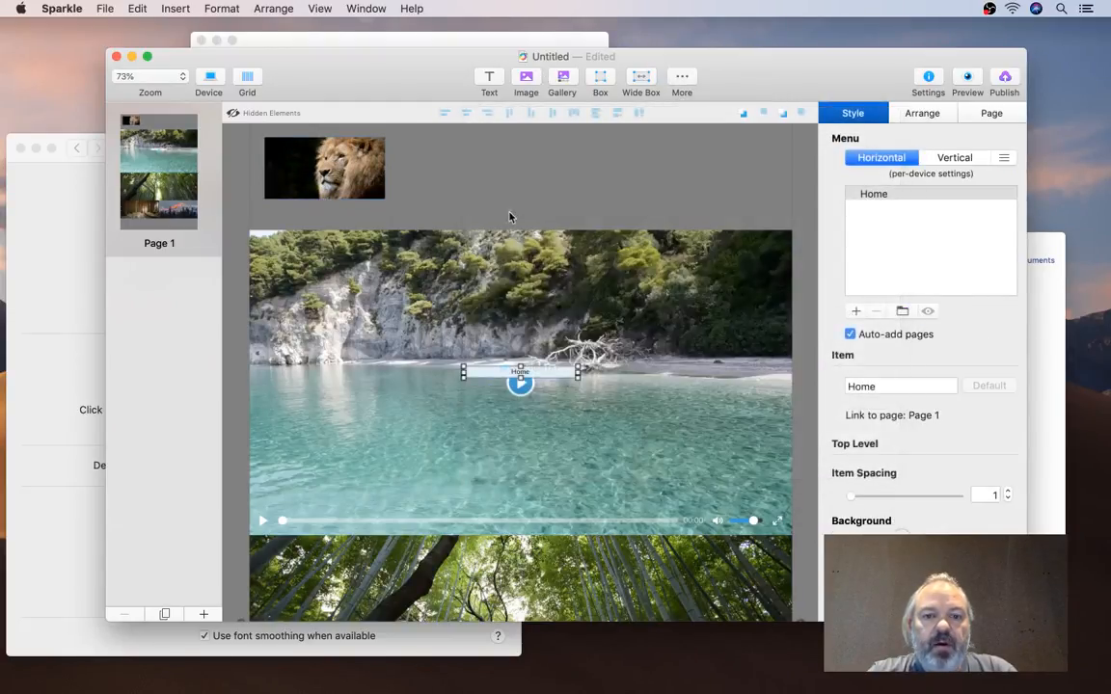
left_click_drag(535, 381, 572, 170)
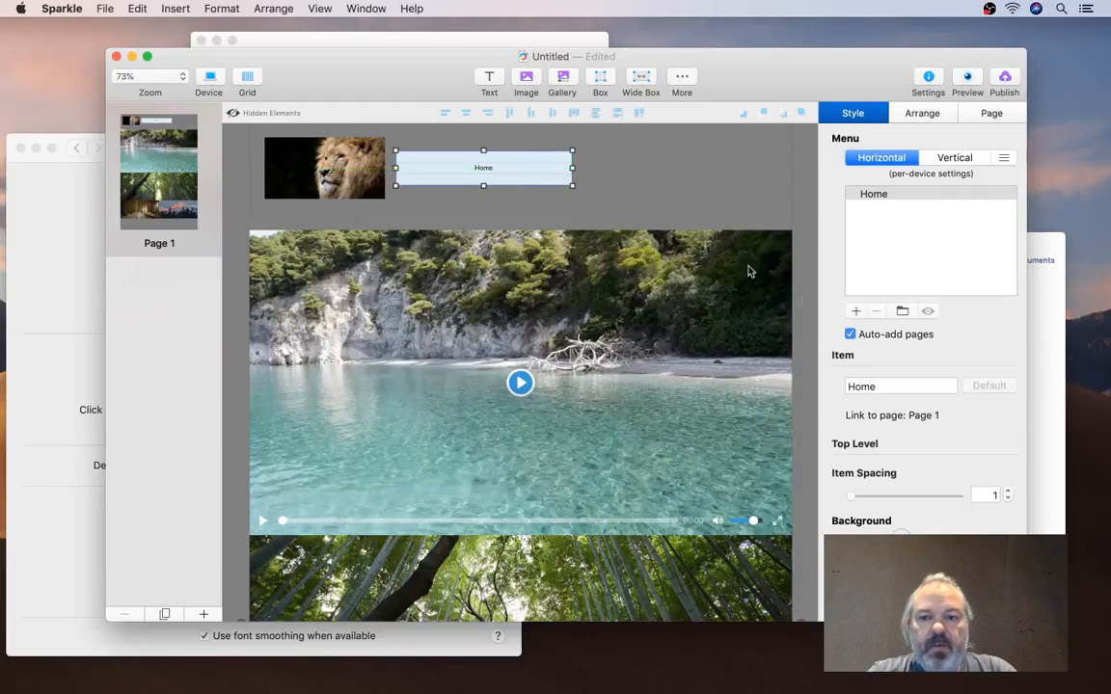
left_click(856, 311)
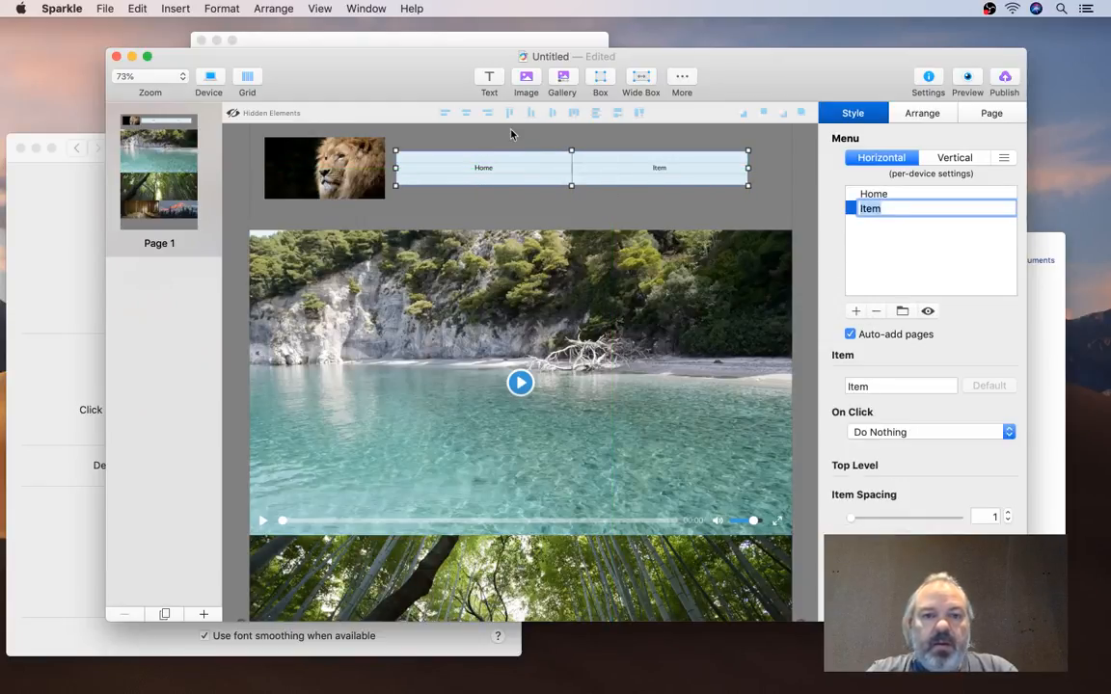
Add a wide box across the top of the page as a header and send it behind the lion image and menu
left_click(634, 80)
left_click_drag(695, 360, 695, 119)
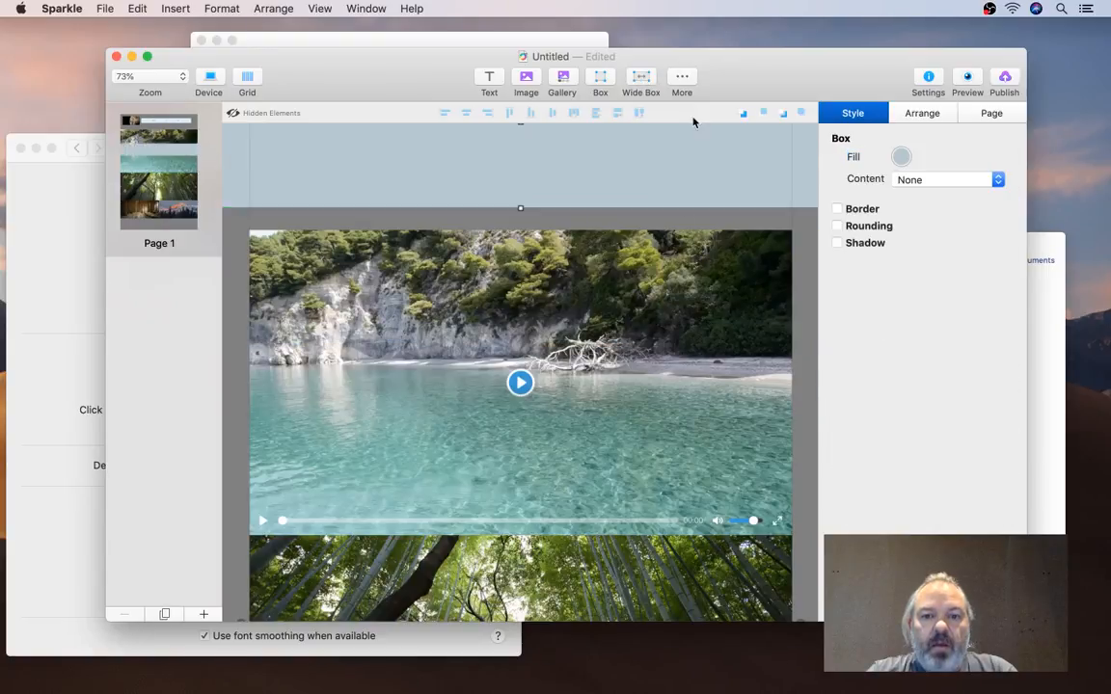
left_click(746, 112)
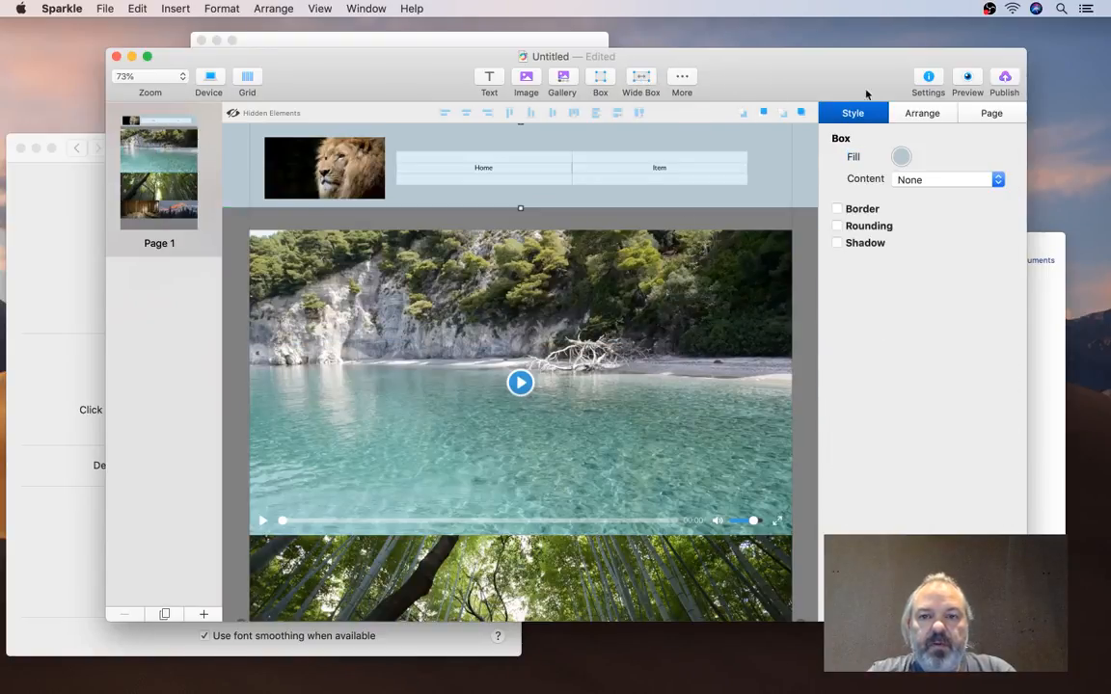
Fill the header's wide box with the red main color (DC322F) and select the menu on top of it
left_click(902, 156)
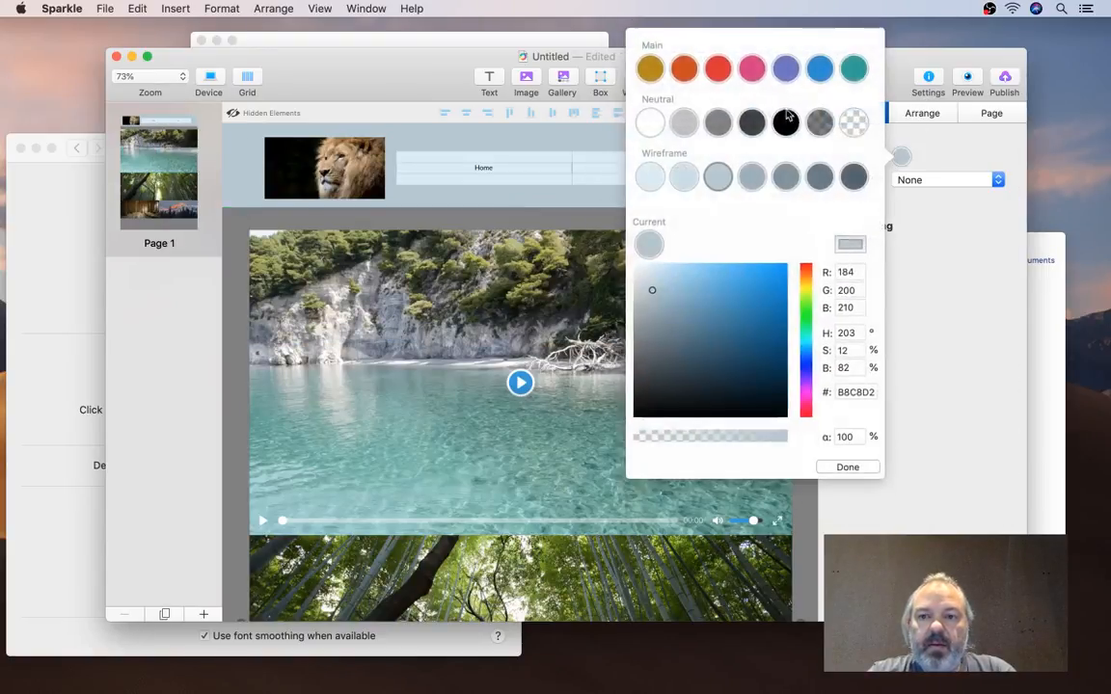
left_click(717, 69)
left_click(581, 156)
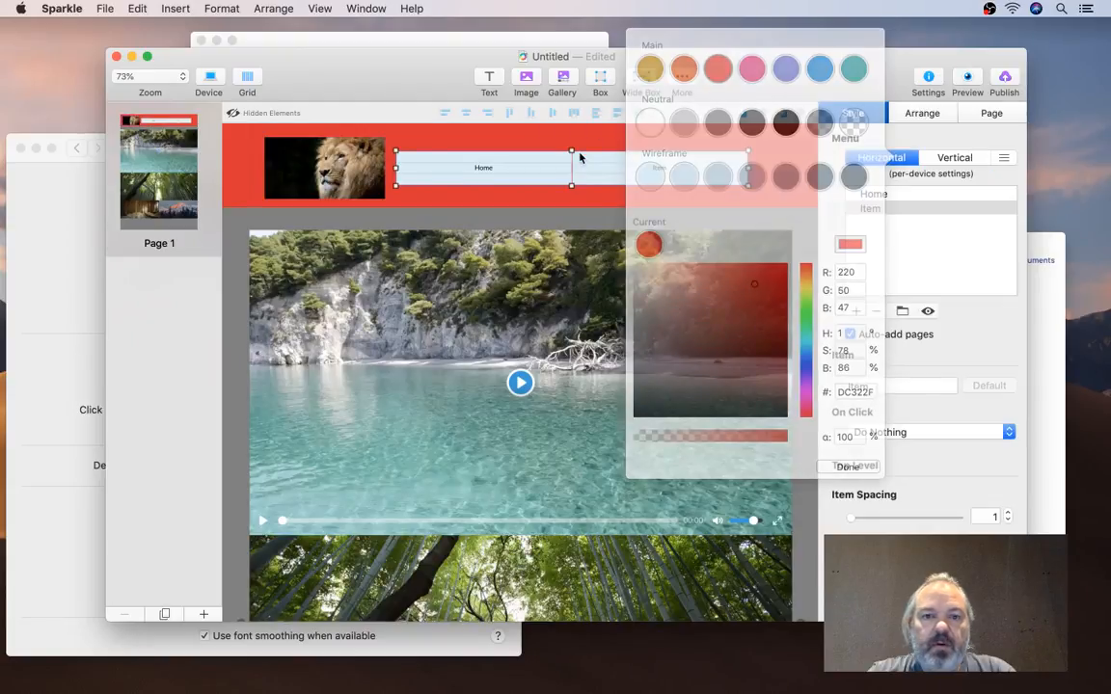
Make the top-level menu's background fill transparent and set its font color to white
left_click(901, 556)
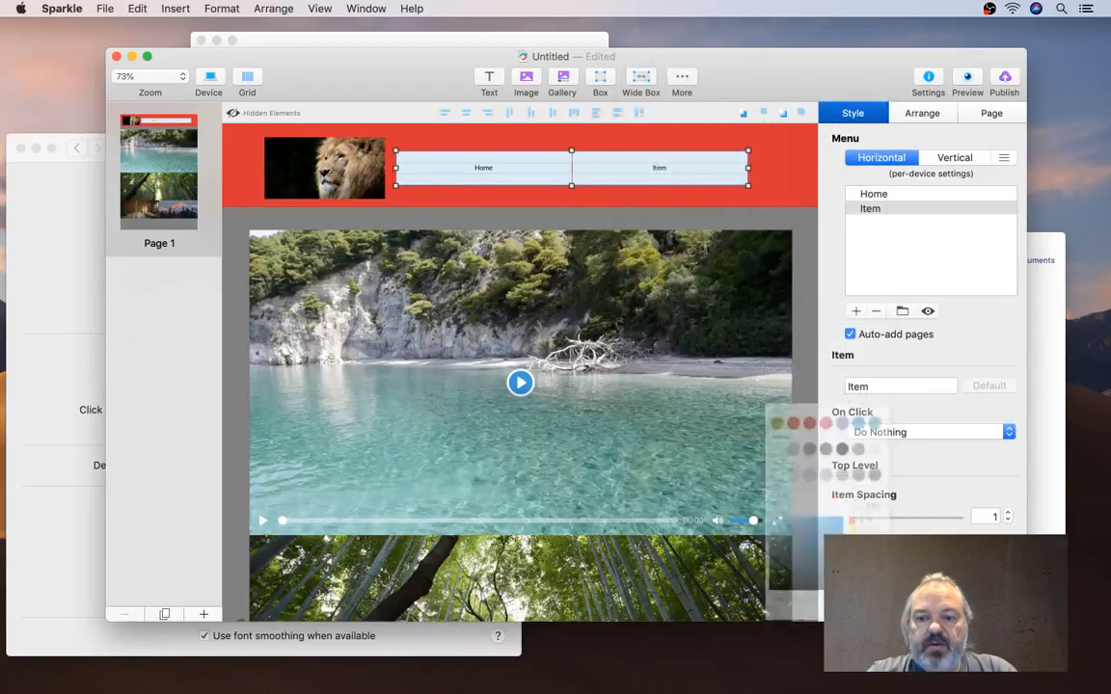
left_click(854, 328)
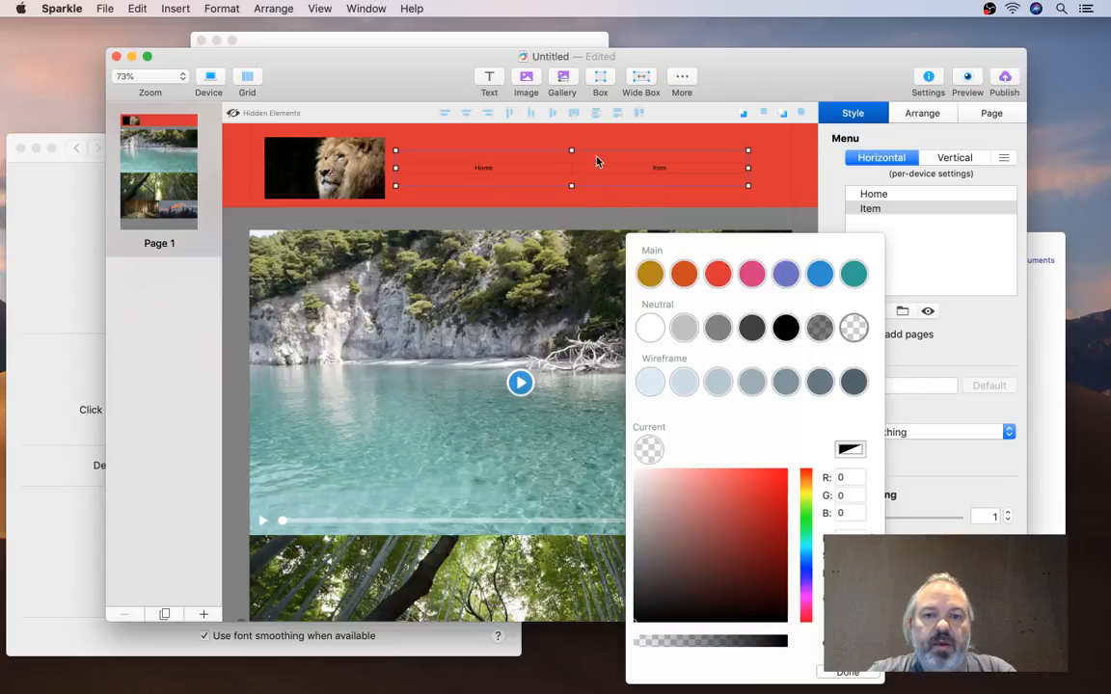
scroll(1003, 403, "down", 5)
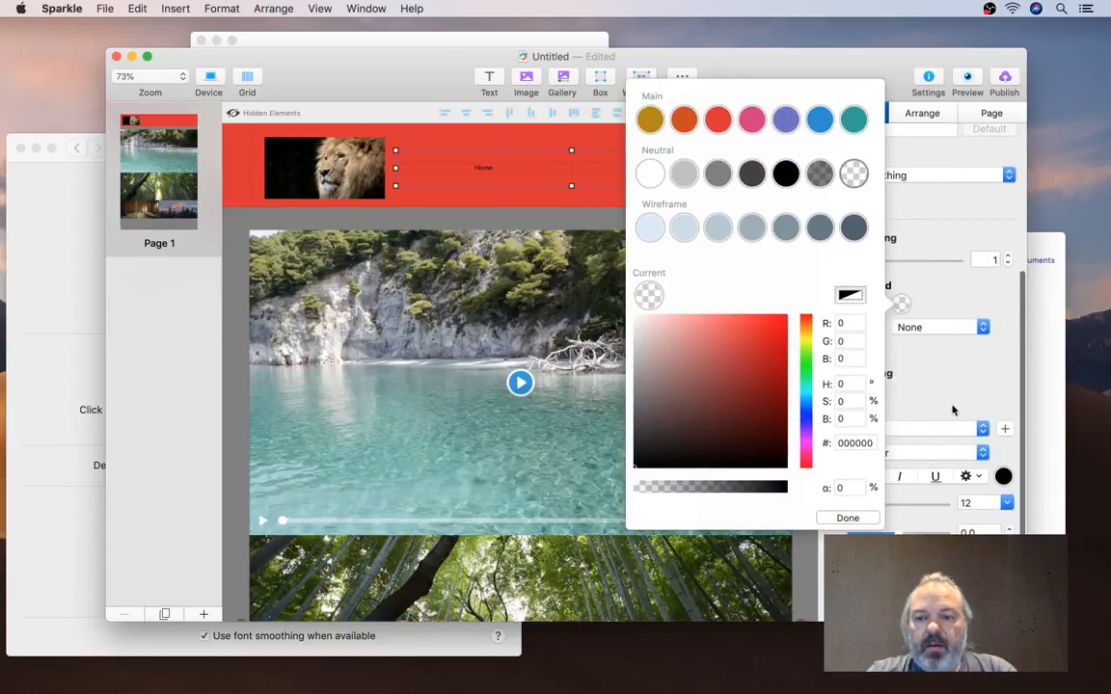
left_click(1003, 476)
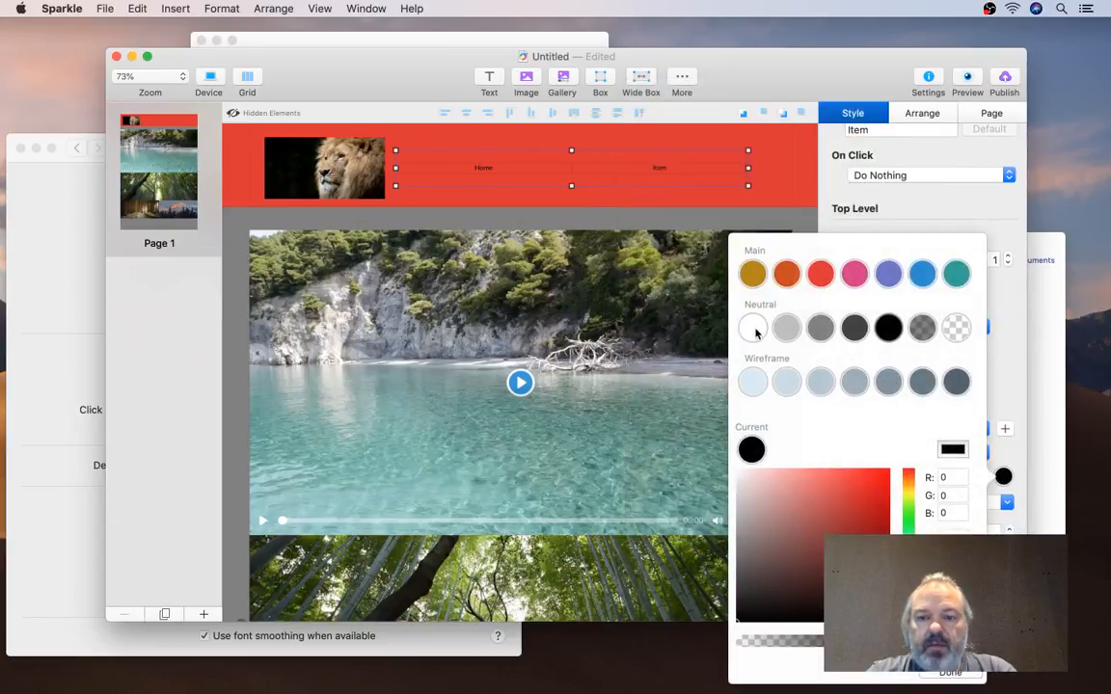
left_click(1000, 464)
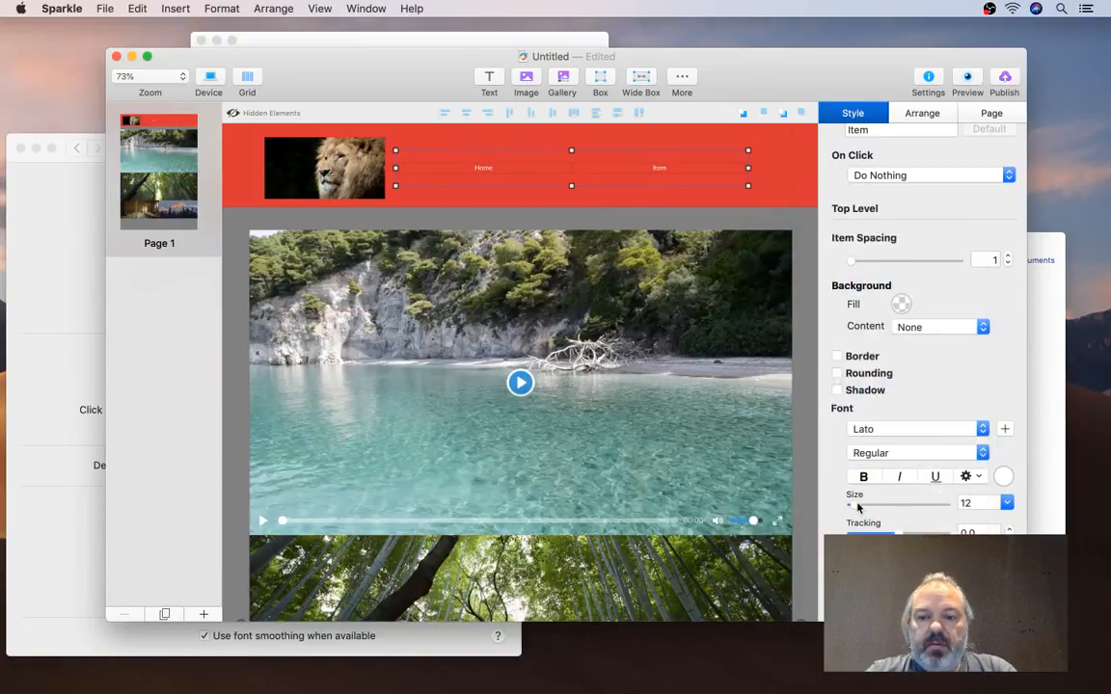
Enlarge the menu's font size to 28
left_click_drag(854, 506, 866, 506)
scroll(533, 293, "down", 3)
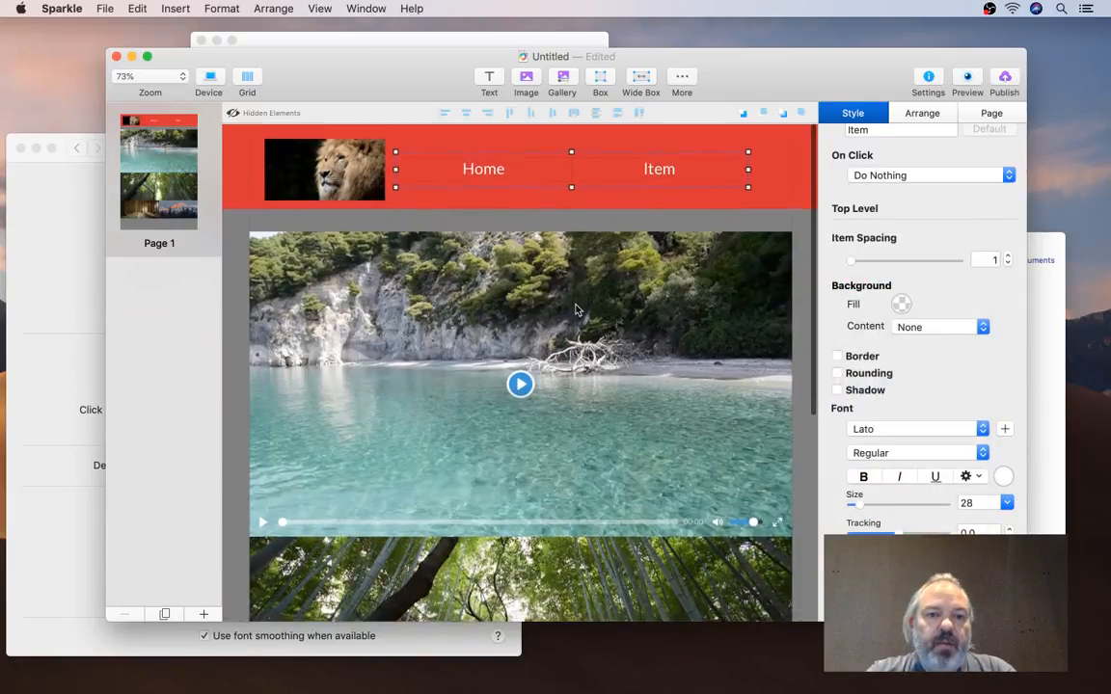
scroll(577, 309, "up", 2)
scroll(576, 309, "down", 6)
scroll(578, 312, "up", 6)
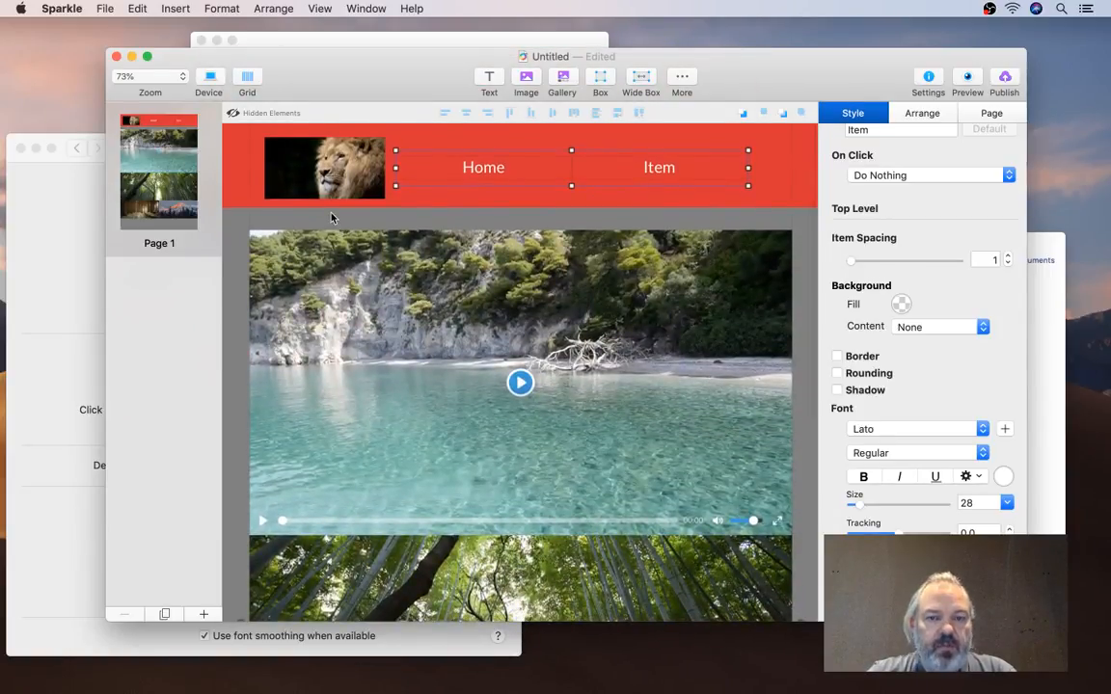
Extend the page below the bottom images and place a wide box there as a full-width footer
scroll(331, 217, "down", 8)
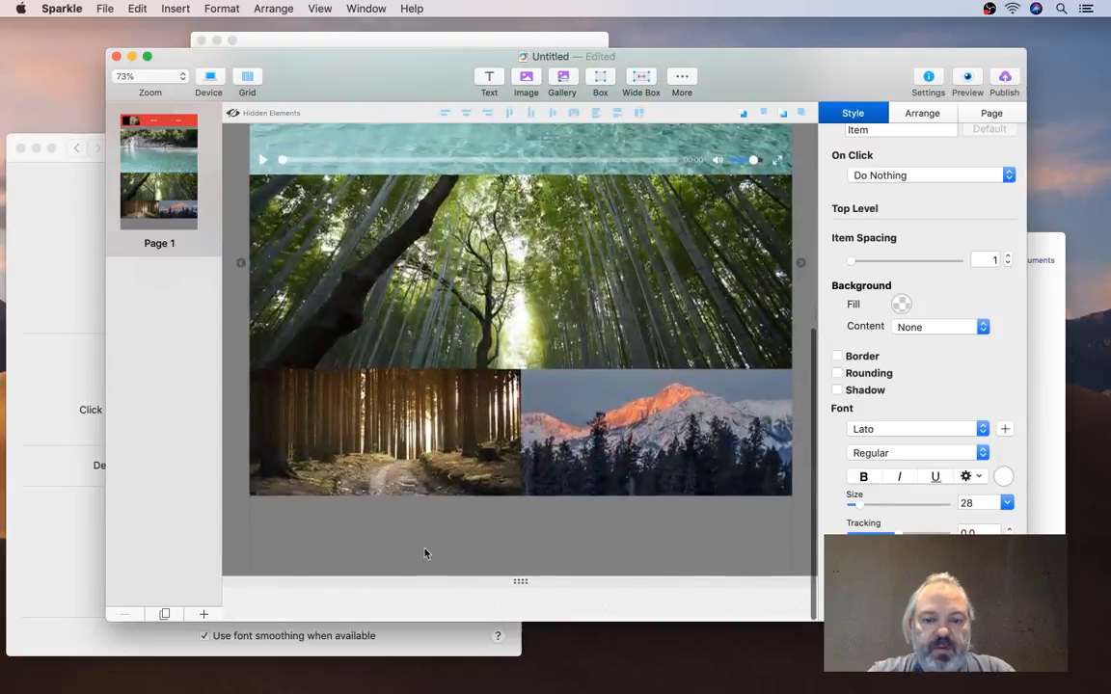
left_click_drag(482, 579, 491, 636)
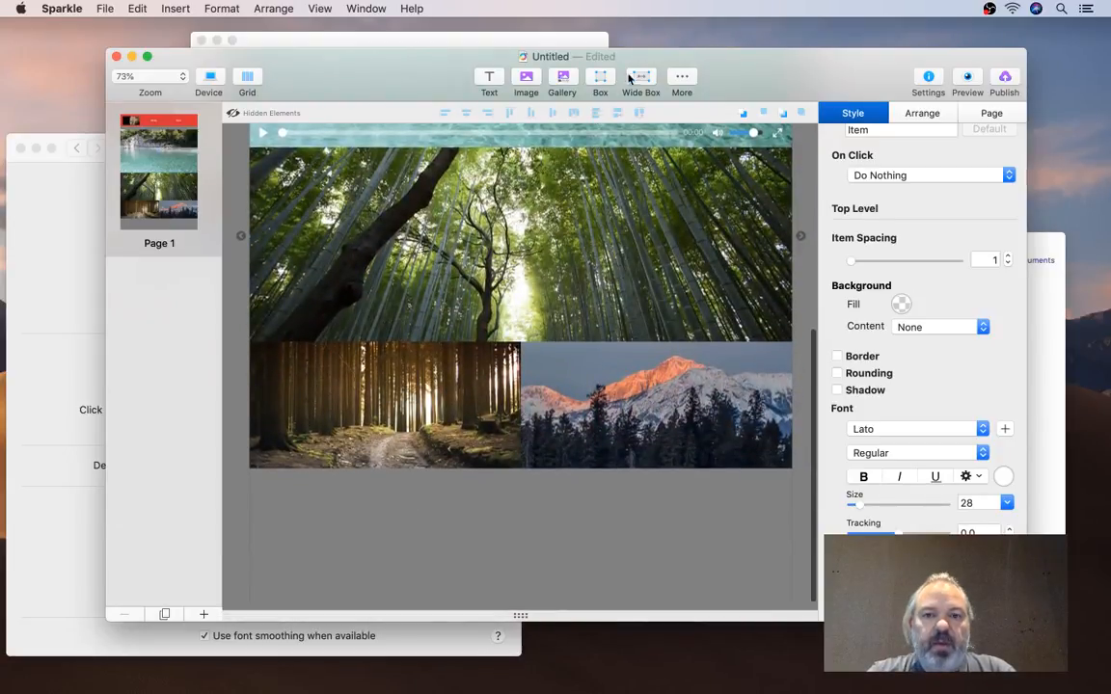
left_click_drag(628, 80, 622, 605)
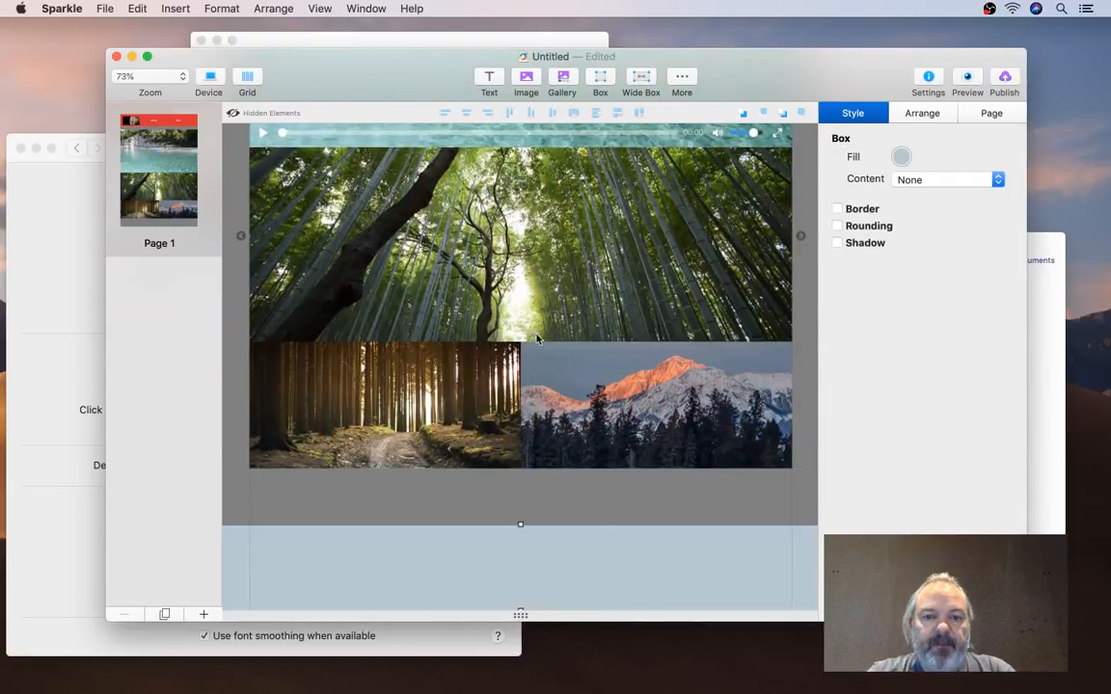
Group the lion image, menu and red wide box, and turn on Stick to page top for the group
scroll(537, 338, "up", 10)
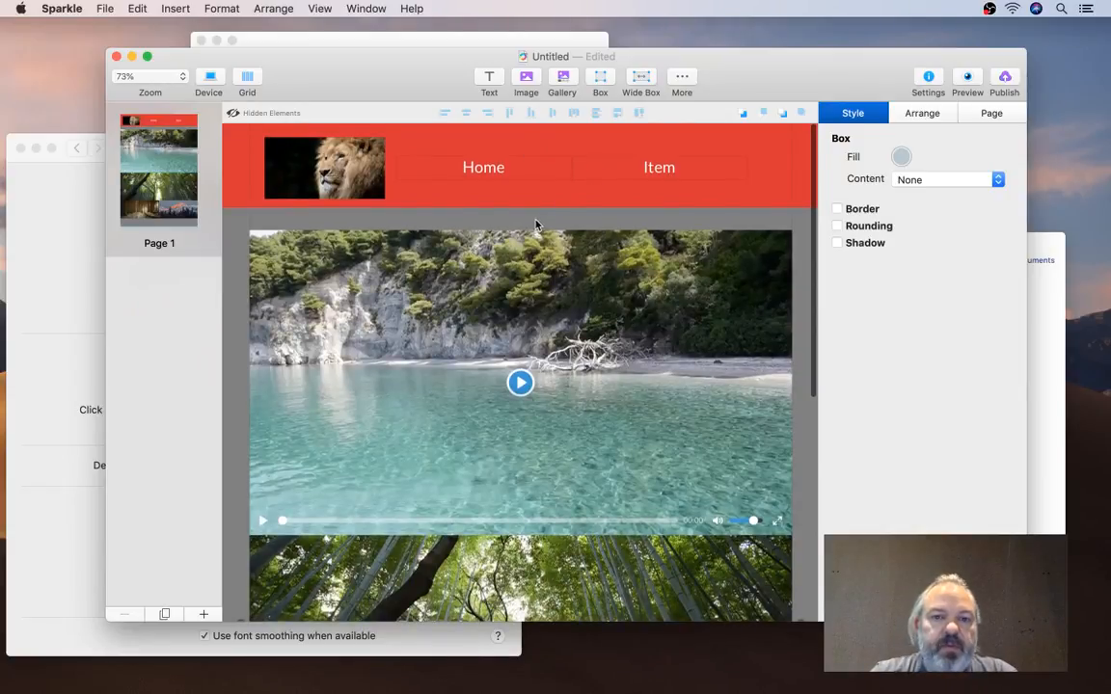
left_click_drag(537, 224, 301, 152)
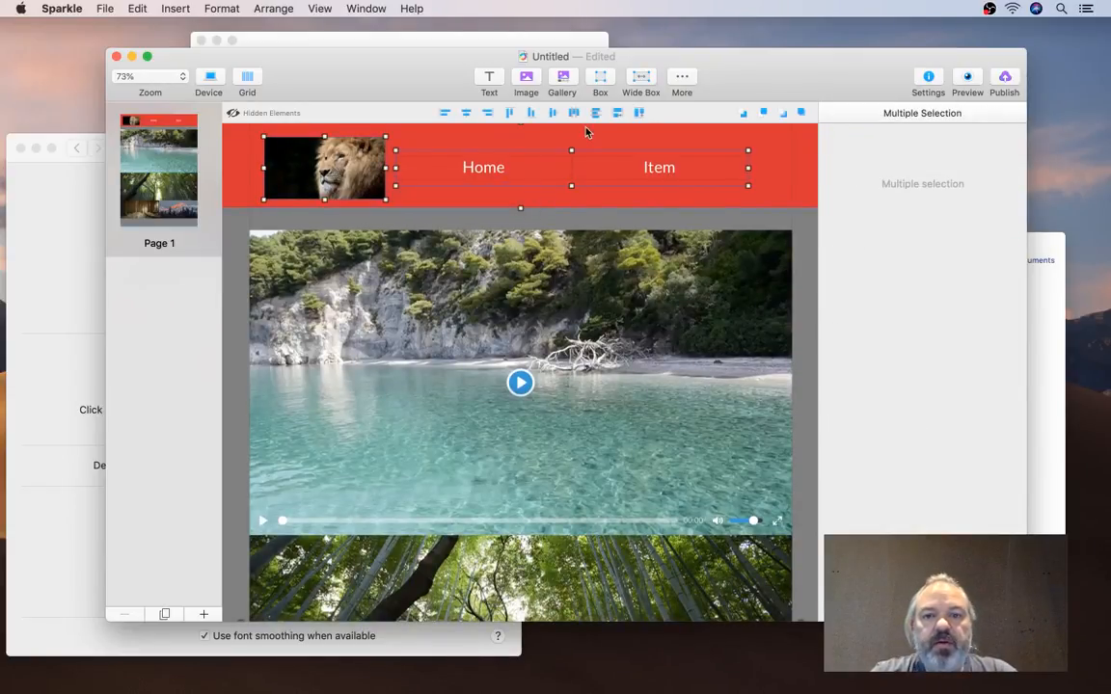
left_click(291, 8)
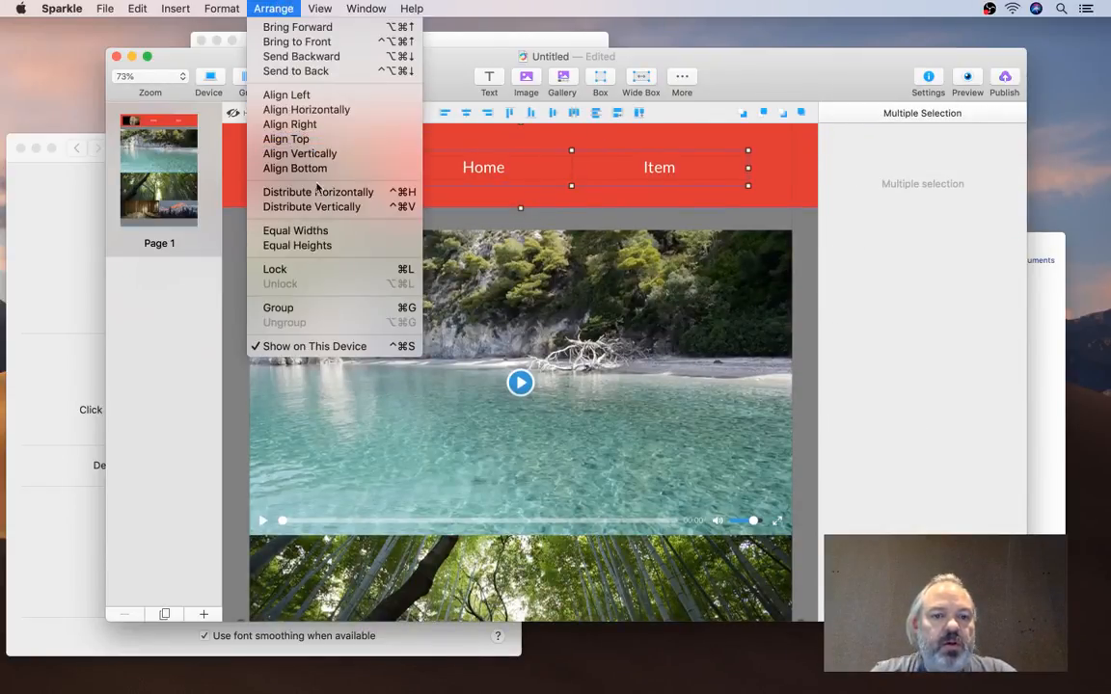
left_click(323, 318)
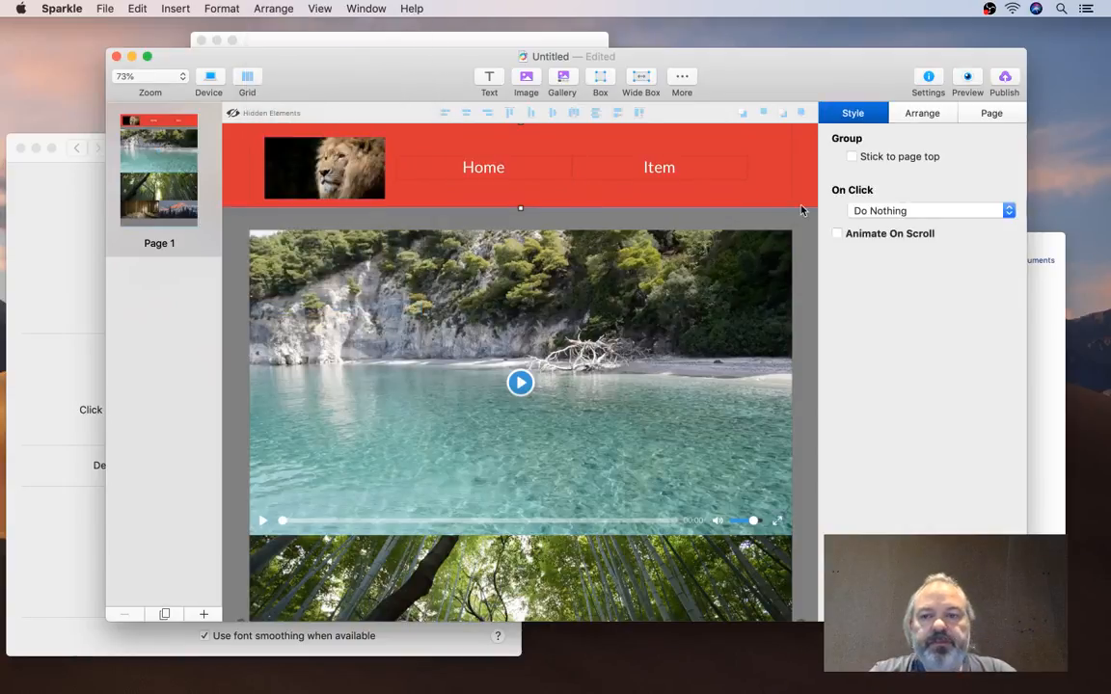
left_click(897, 158)
Switch to the Safari preview and check how the grouped header behaves as the page scrolls
scroll(662, 435, "down", 5)
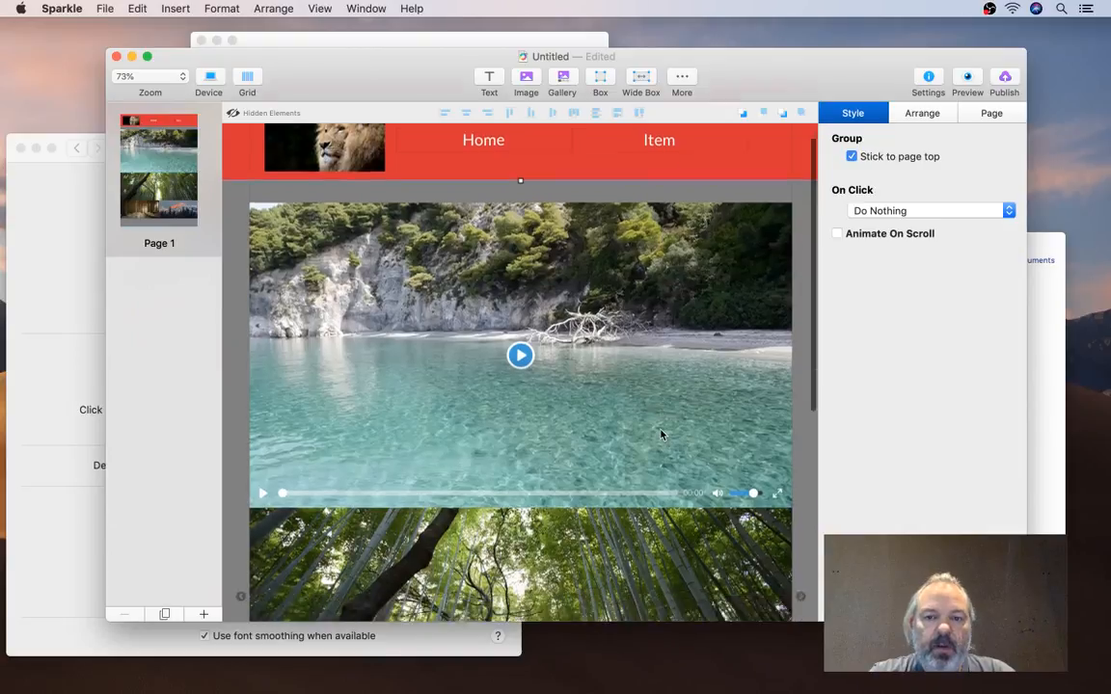
scroll(662, 435, "up", 5)
scroll(661, 435, "down", 7)
scroll(661, 435, "up", 7)
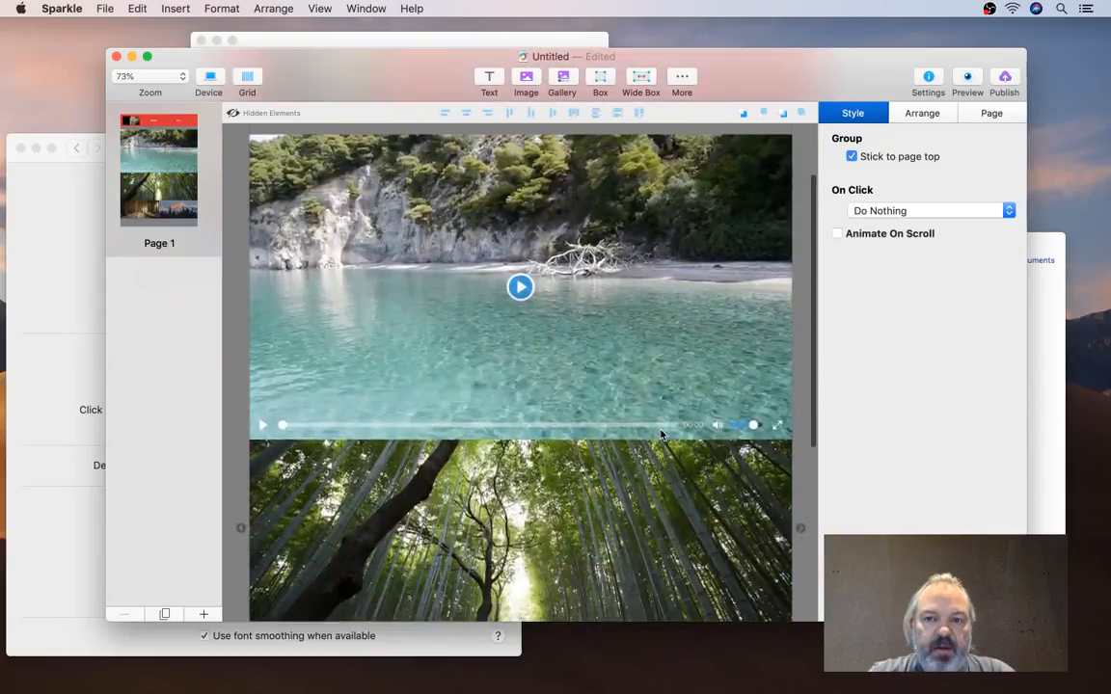
key("super+Tab")
key("super+Tab")
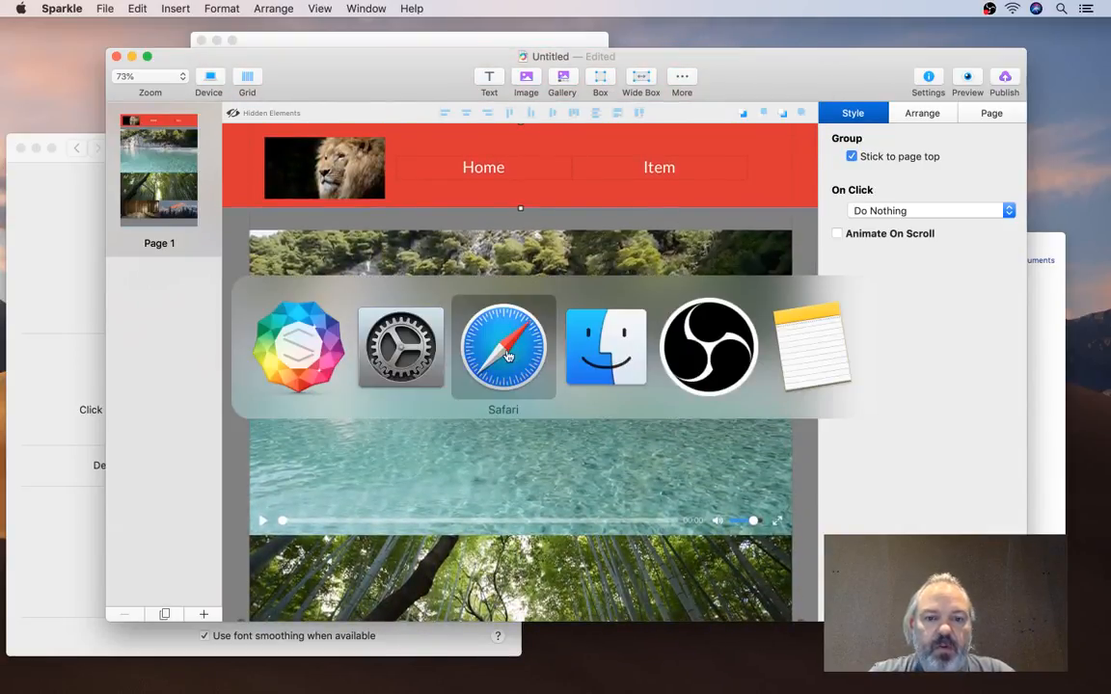
scroll(589, 483, "down", 5)
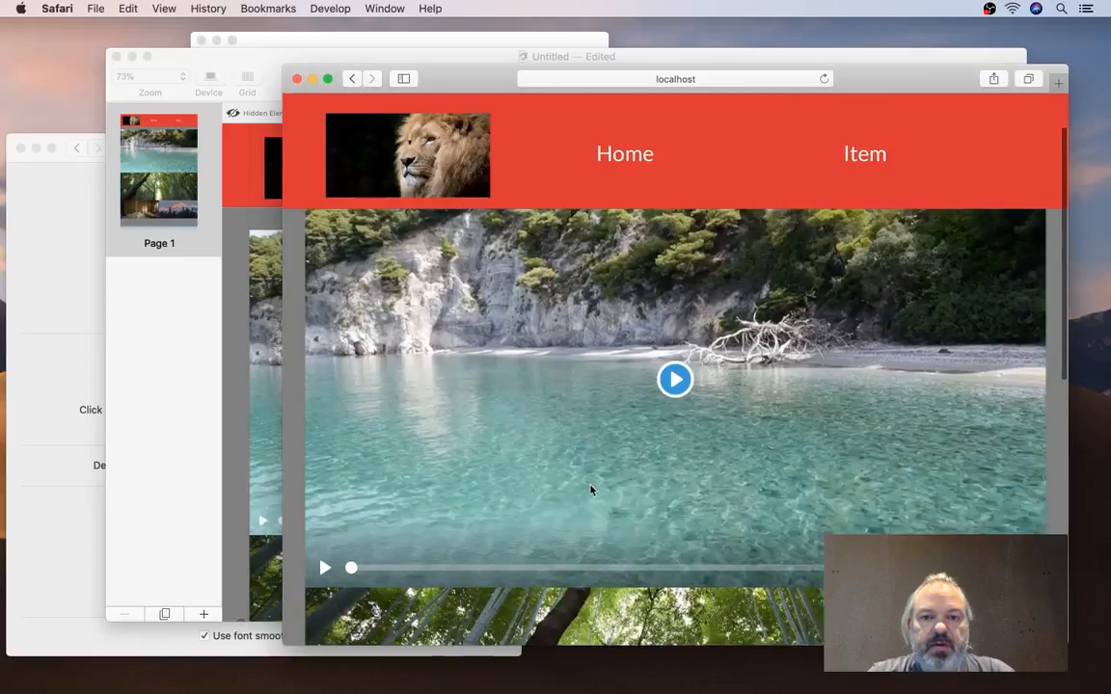
scroll(591, 490, "up", 5)
scroll(590, 490, "down", 5)
scroll(590, 489, "up", 5)
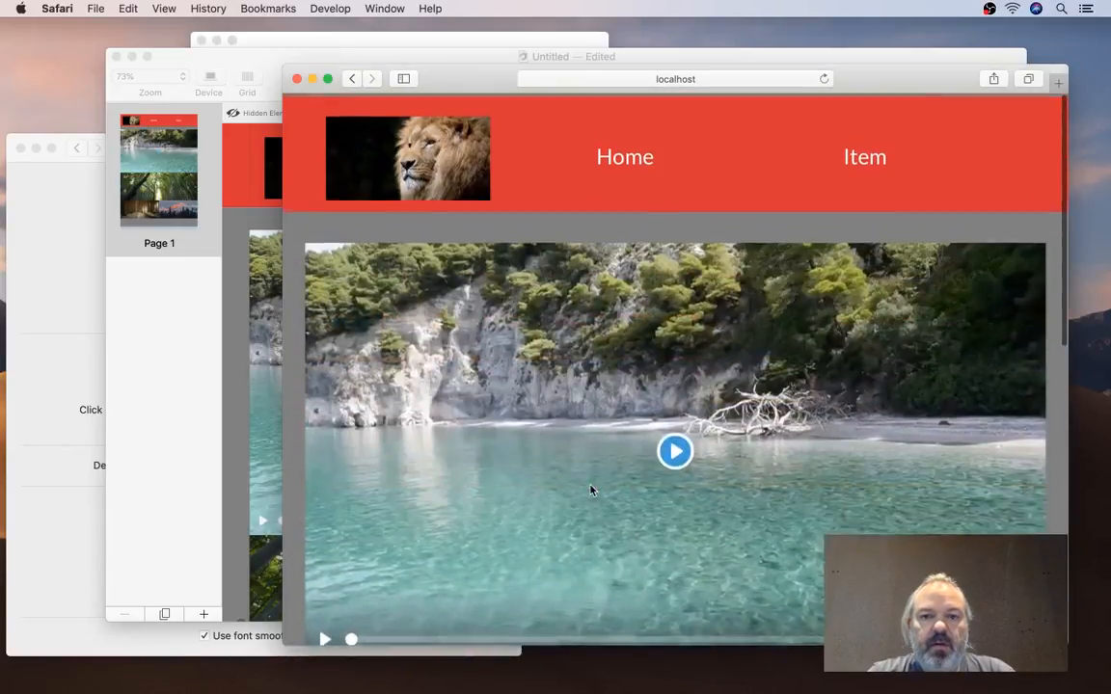
scroll(591, 490, "down", 5)
scroll(592, 489, "up", 5)
scroll(591, 490, "down", 5)
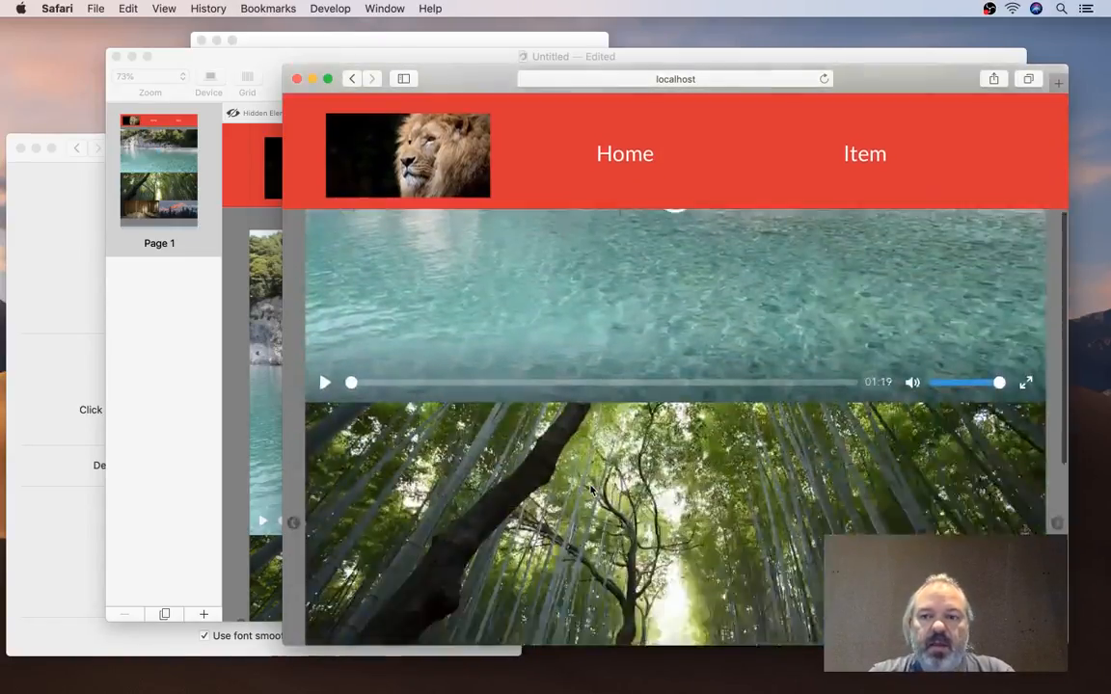
scroll(591, 490, "up", 5)
scroll(591, 490, "down", 1)
Return to Sparkle and move the header group down to vertical position 83, leaving a gap above it
key("super+Tab")
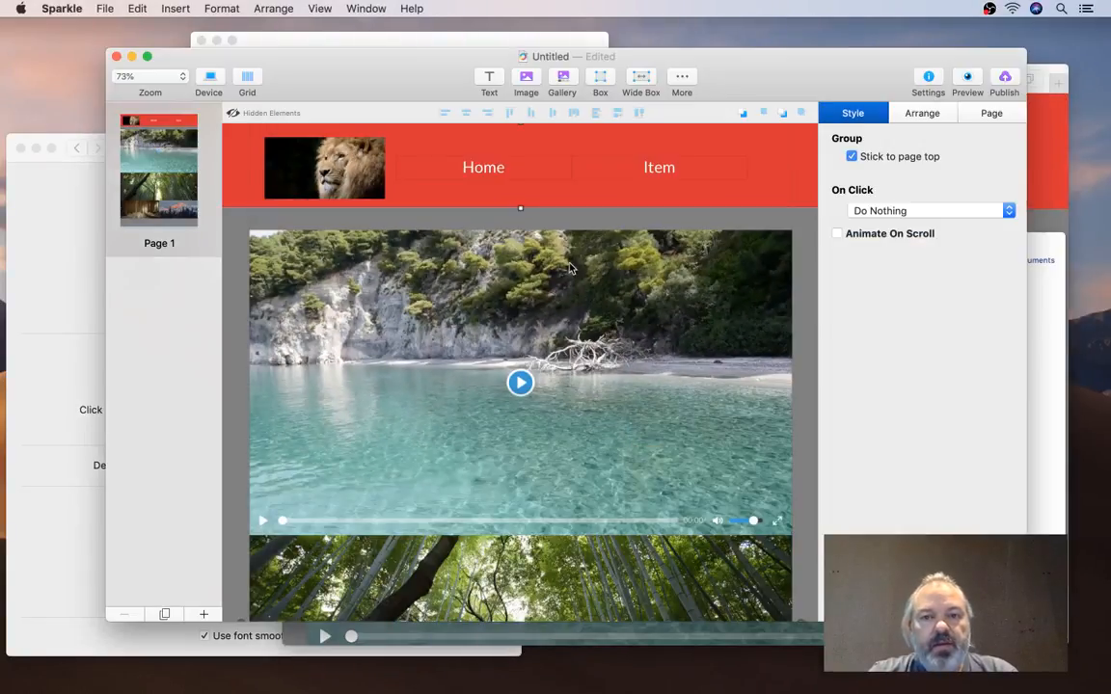
left_click(603, 222)
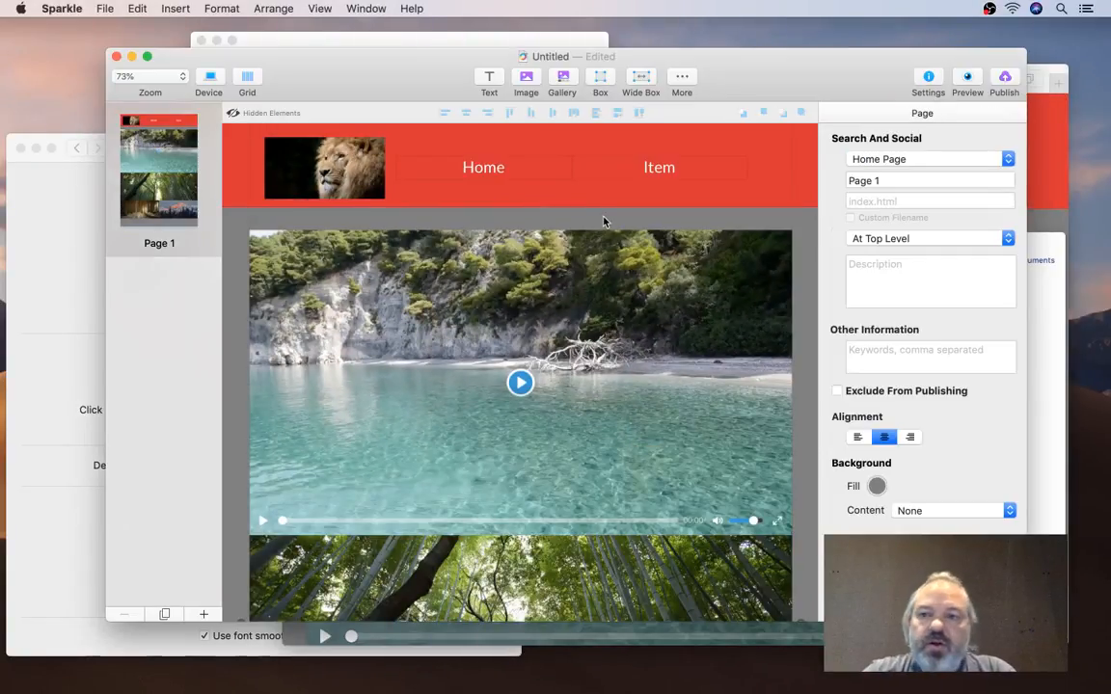
left_click_drag(583, 175, 591, 222)
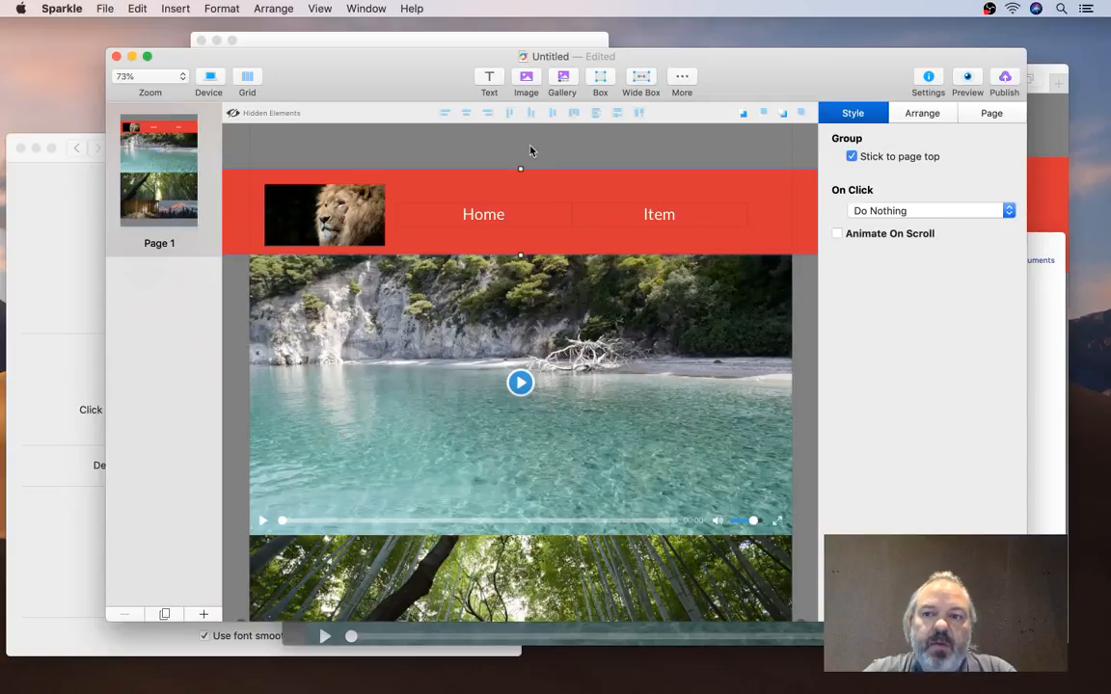
left_click(916, 113)
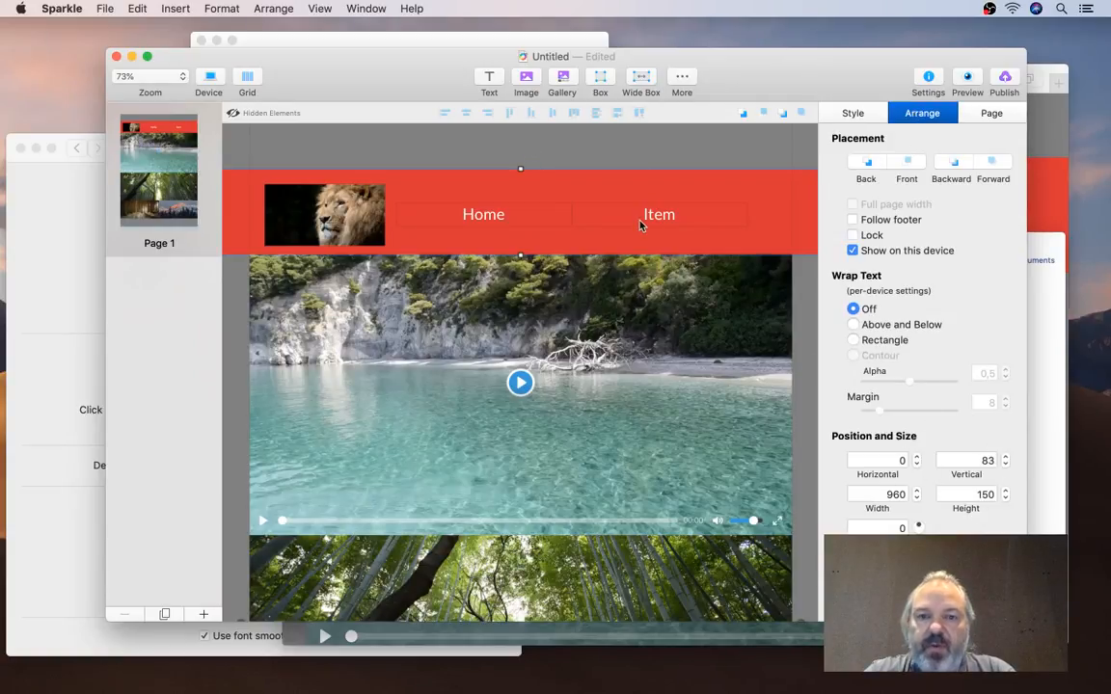
left_click(607, 136)
Switch to the Safari preview and check when the lowered header starts sticking to the page top during scrolling
key("super+Tab")
scroll(559, 270, "down", 3)
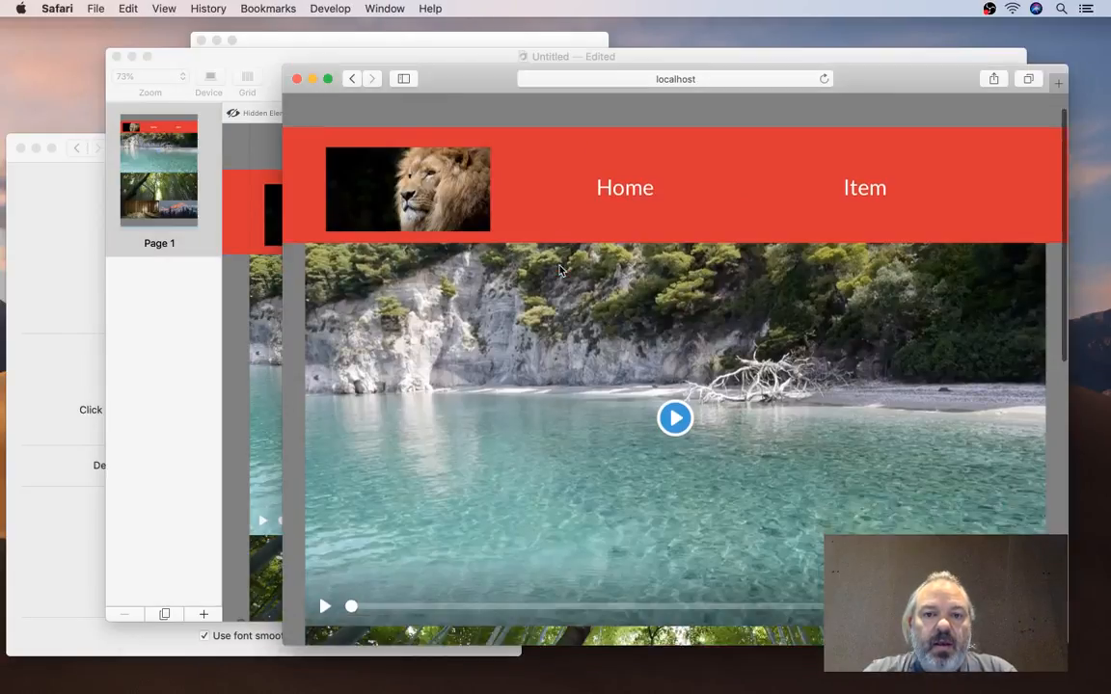
scroll(559, 270, "down", 2)
scroll(560, 270, "up", 5)
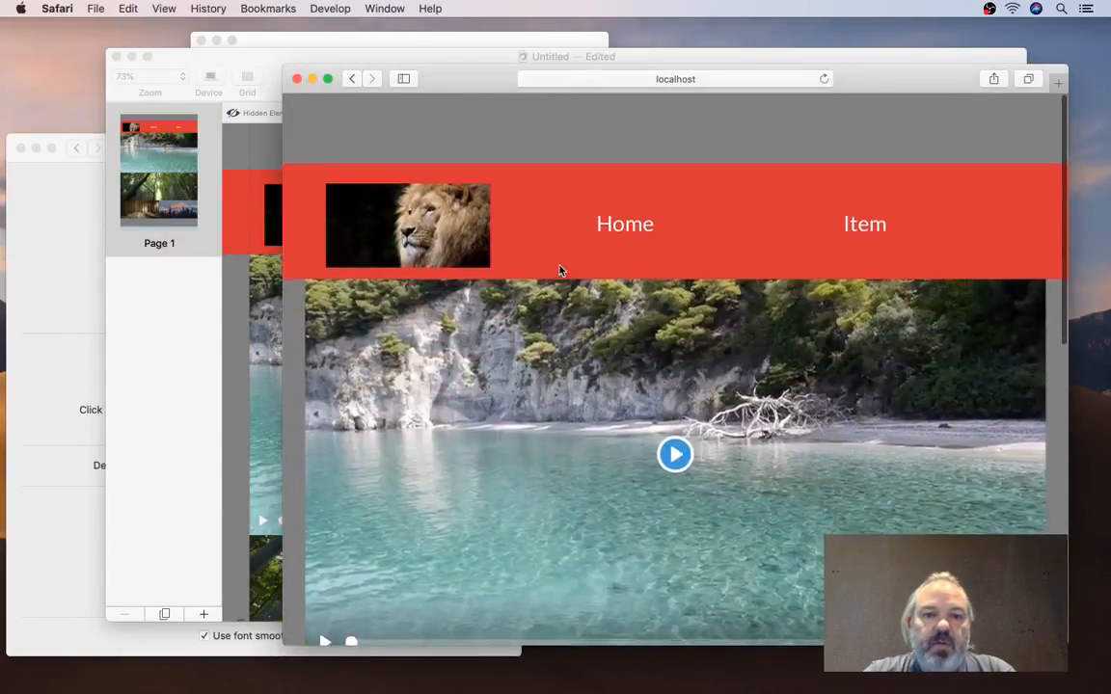
scroll(559, 270, "down", 4)
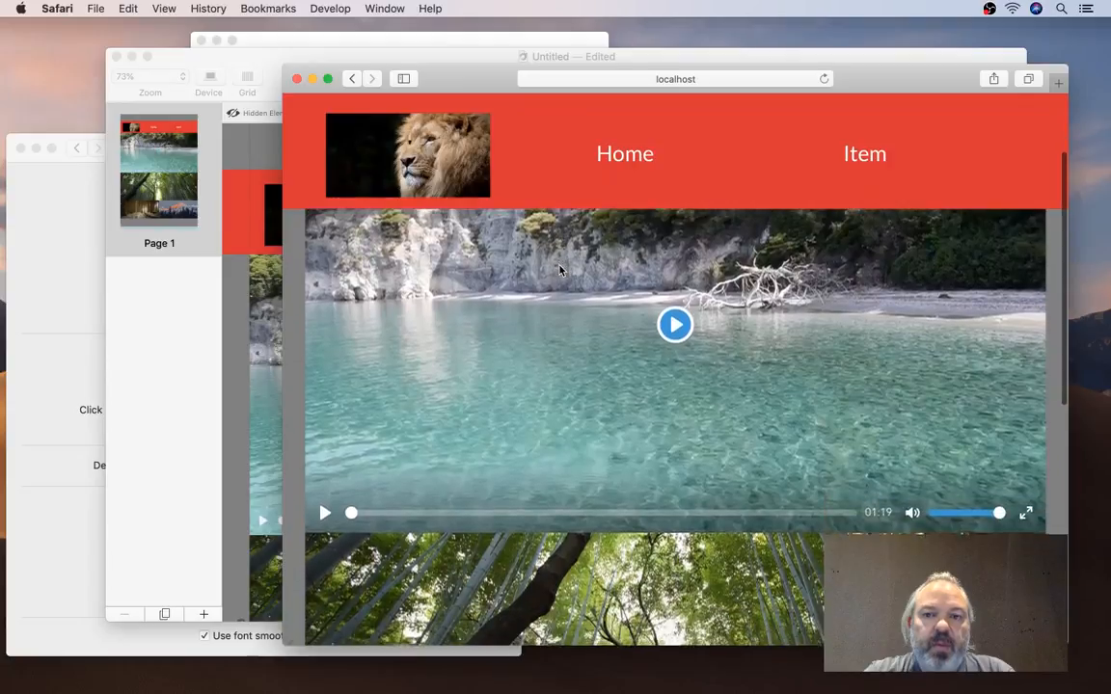
scroll(559, 270, "down", 2)
scroll(559, 270, "up", 5)
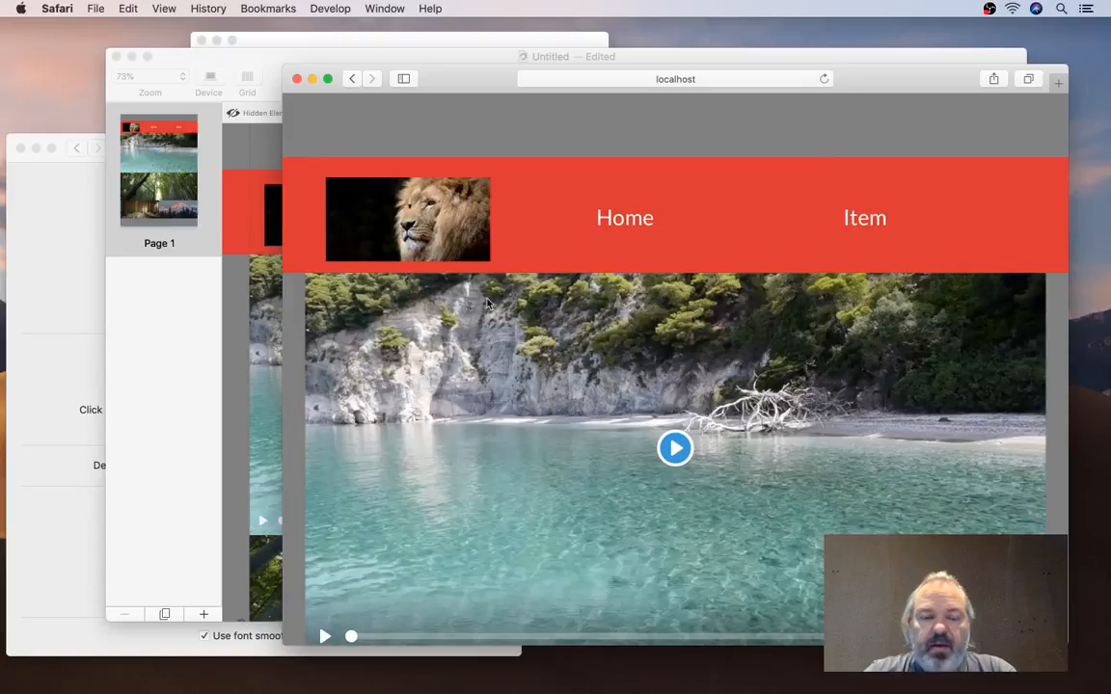
Return to Sparkle, move the header group back to vertical position 0, and show its style settings
left_click(271, 82)
left_click_drag(401, 196, 406, 128)
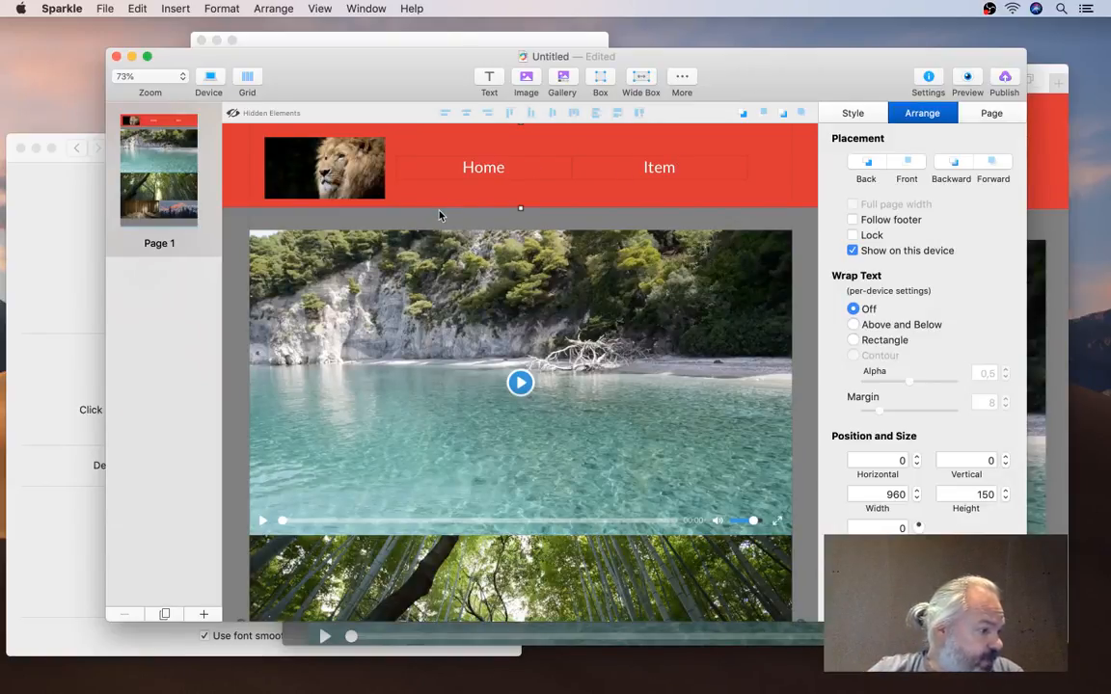
left_click(872, 115)
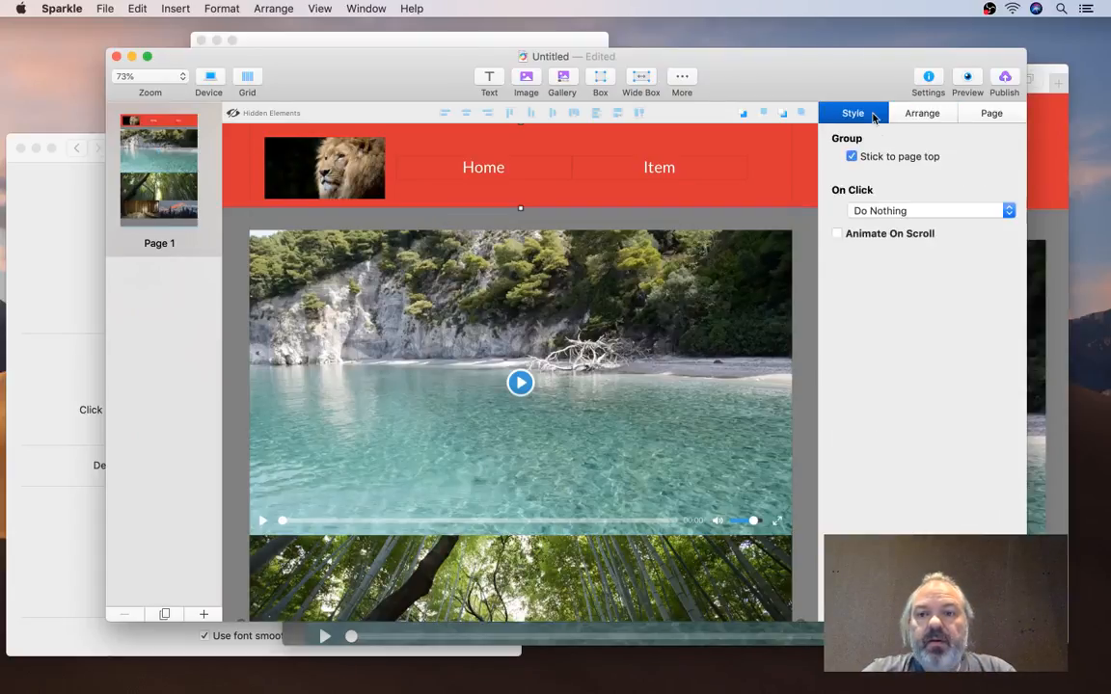
Move the Sparkle window up, switch the system appearance to Dark in System Preferences, and return to Sparkle
left_click_drag(810, 96, 806, 69)
left_click(35, 220)
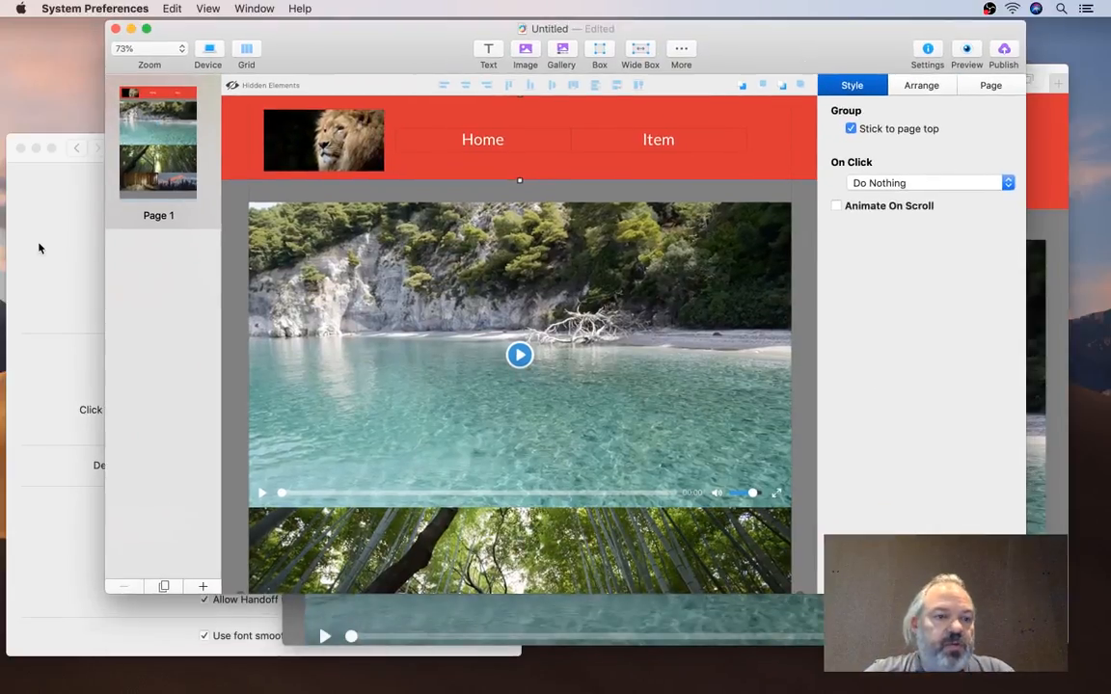
left_click(286, 212)
left_click(373, 45)
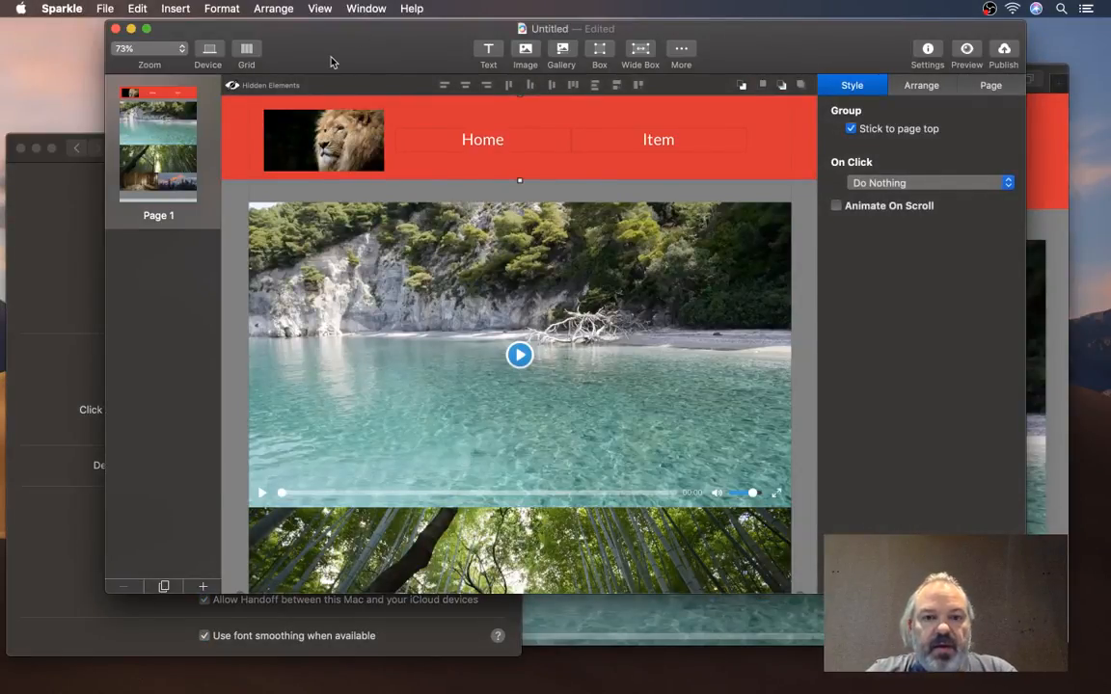
Switch to Safari, open sparkleapp.com/update/masversion.php in a new tab, and highlight the release notes on International Domain Names and Safari drag and drop
key("super+Tab")
key("super+Tab")
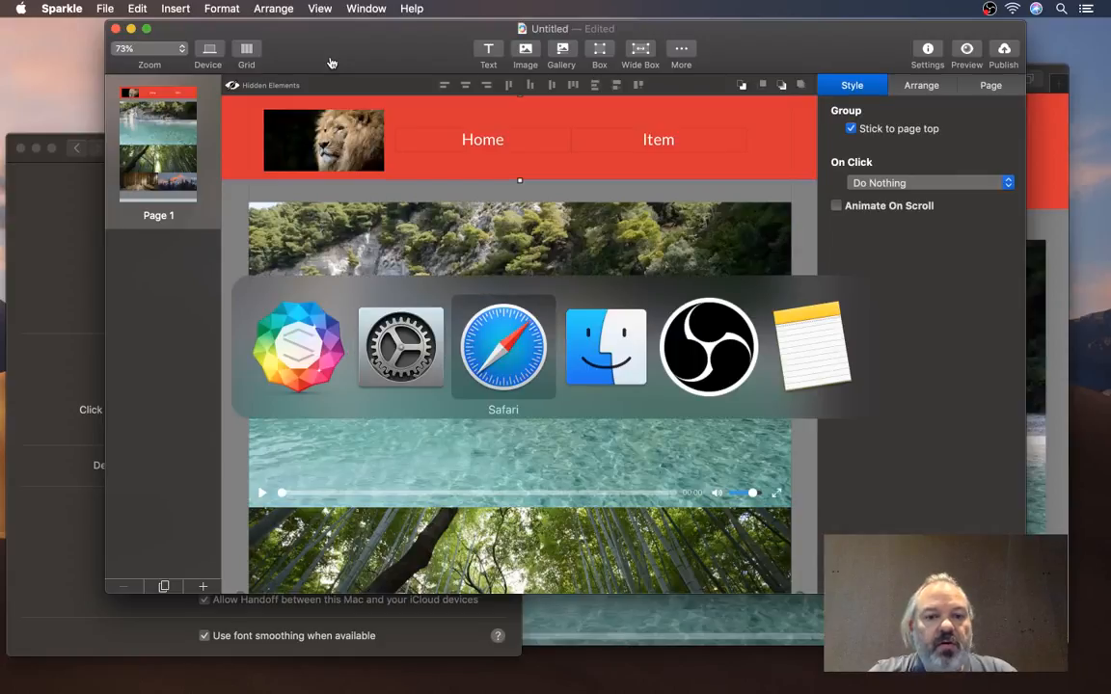
key("super+t")
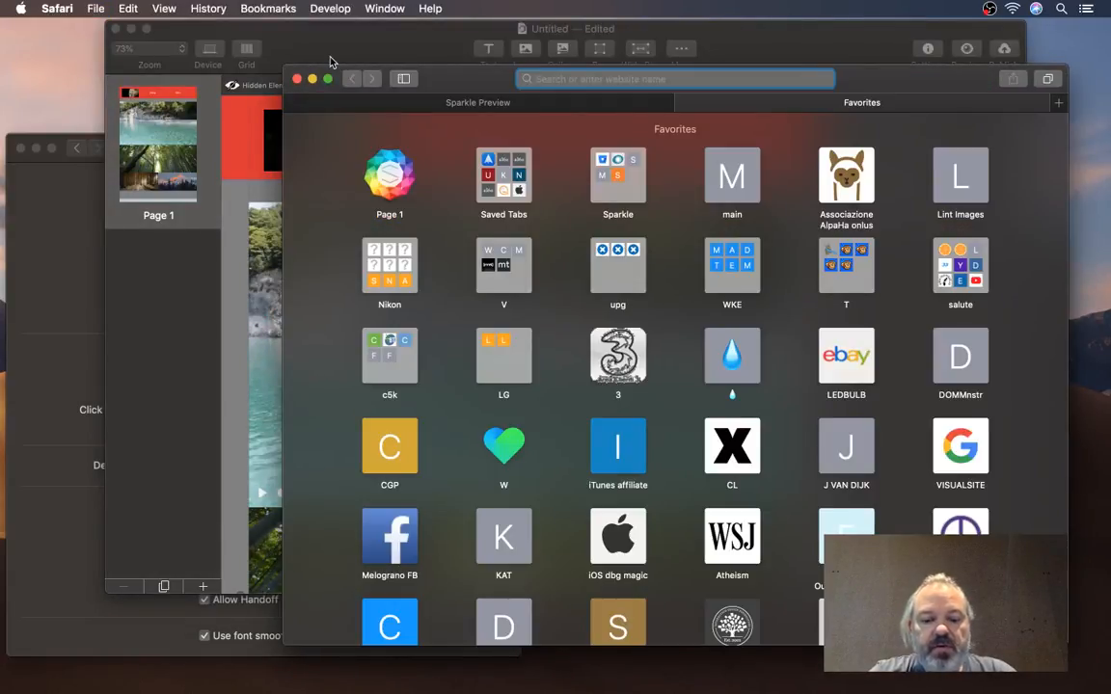
type("sparkleapp.com/update/masversion.php")
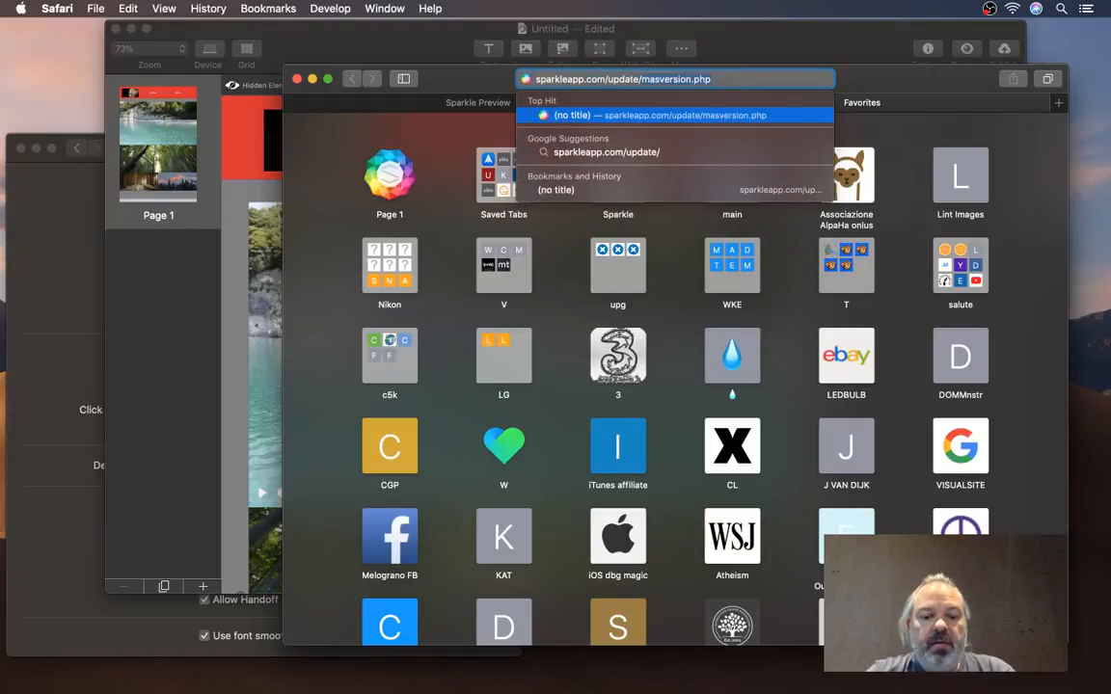
key("Return")
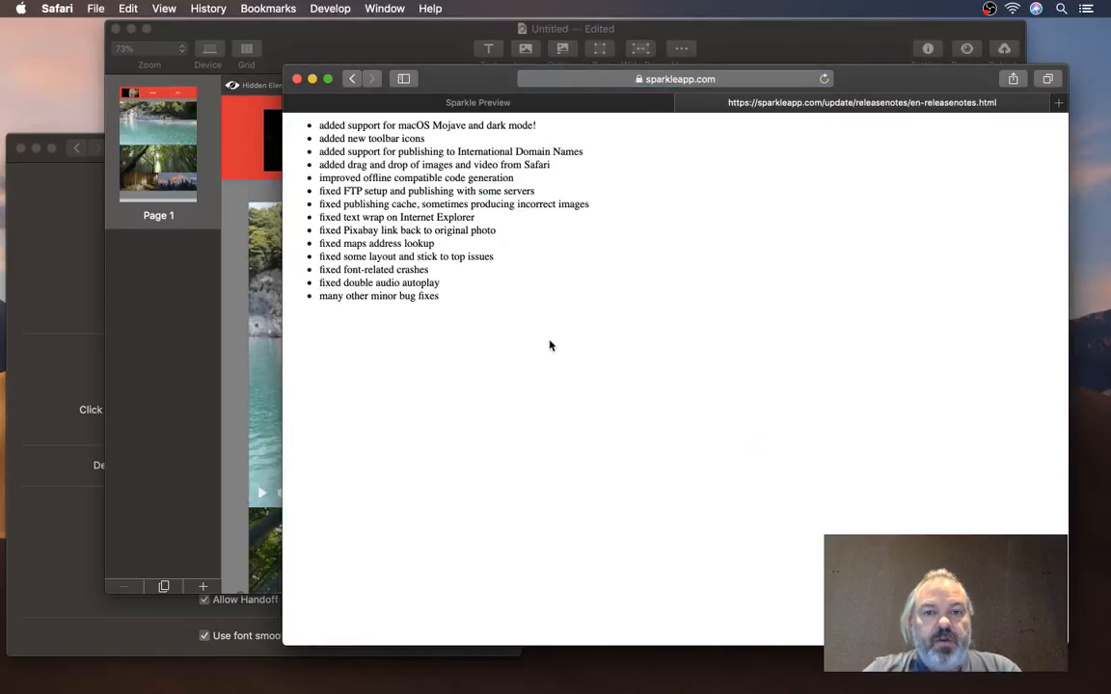
left_click_drag(478, 155, 568, 150)
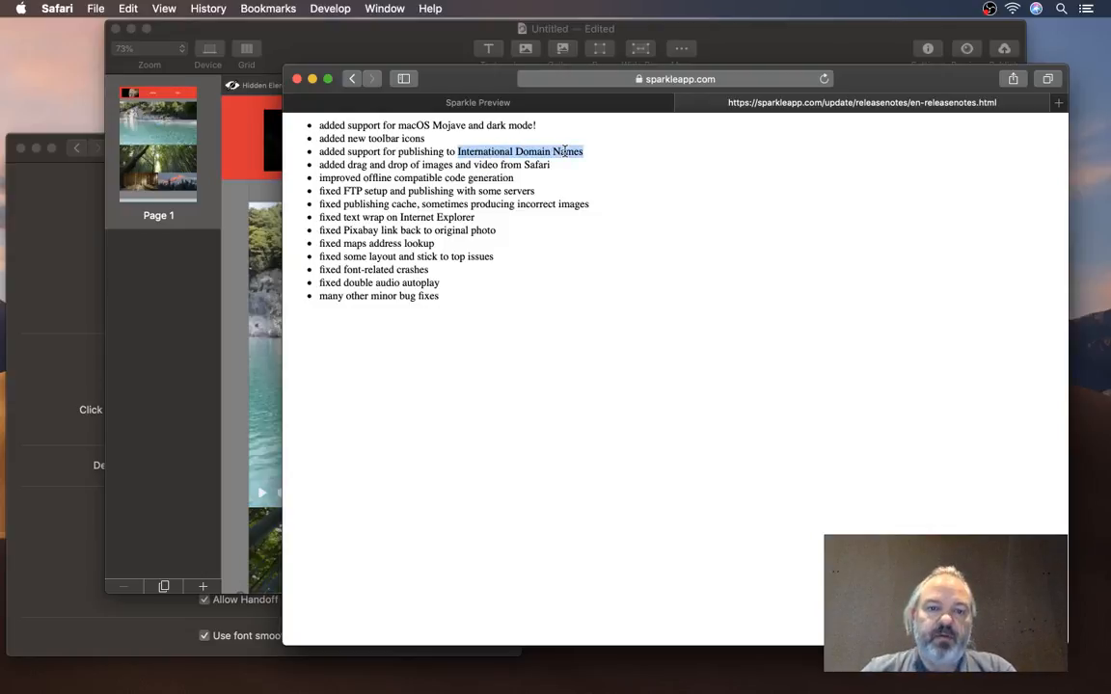
left_click_drag(312, 166, 541, 165)
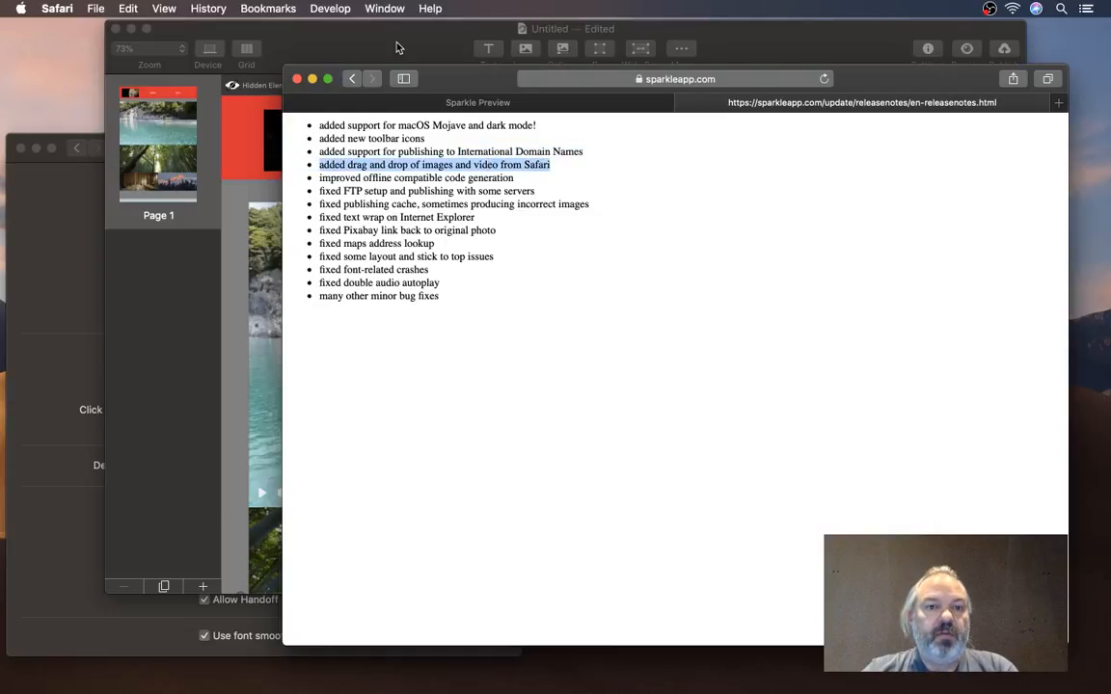
Open YouTube in a new tab, open the recommended video "What comes after BFR for SpaceX, a nuclear-powered rocket?" and pause playback
key("super+t")
type("youtube musica")
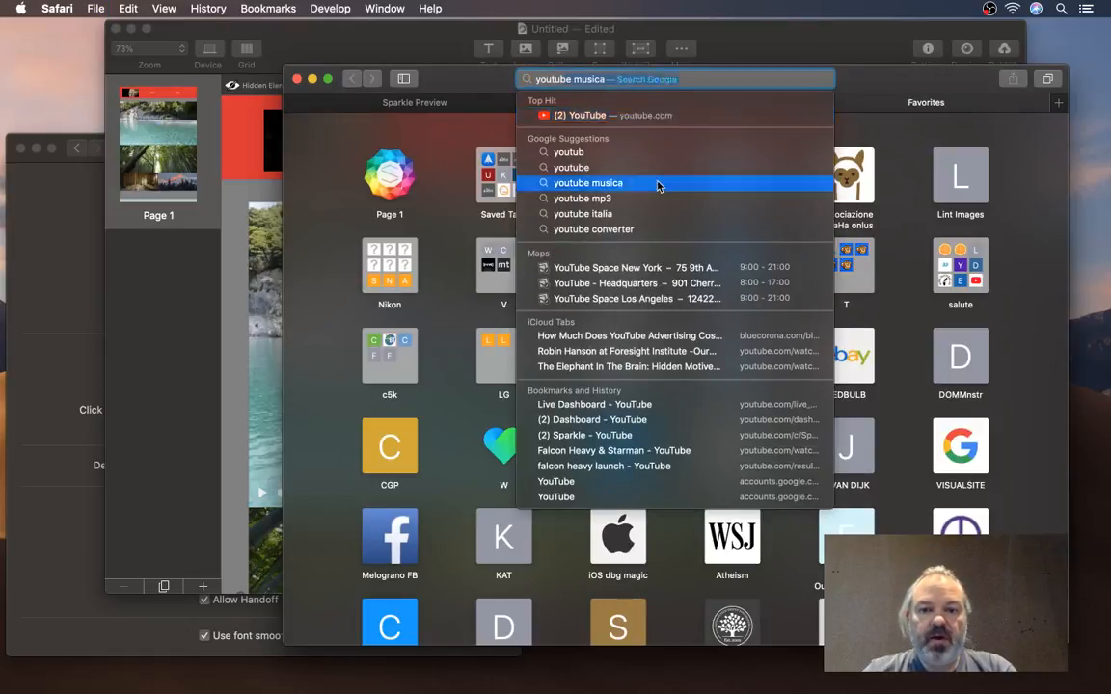
left_click(657, 183)
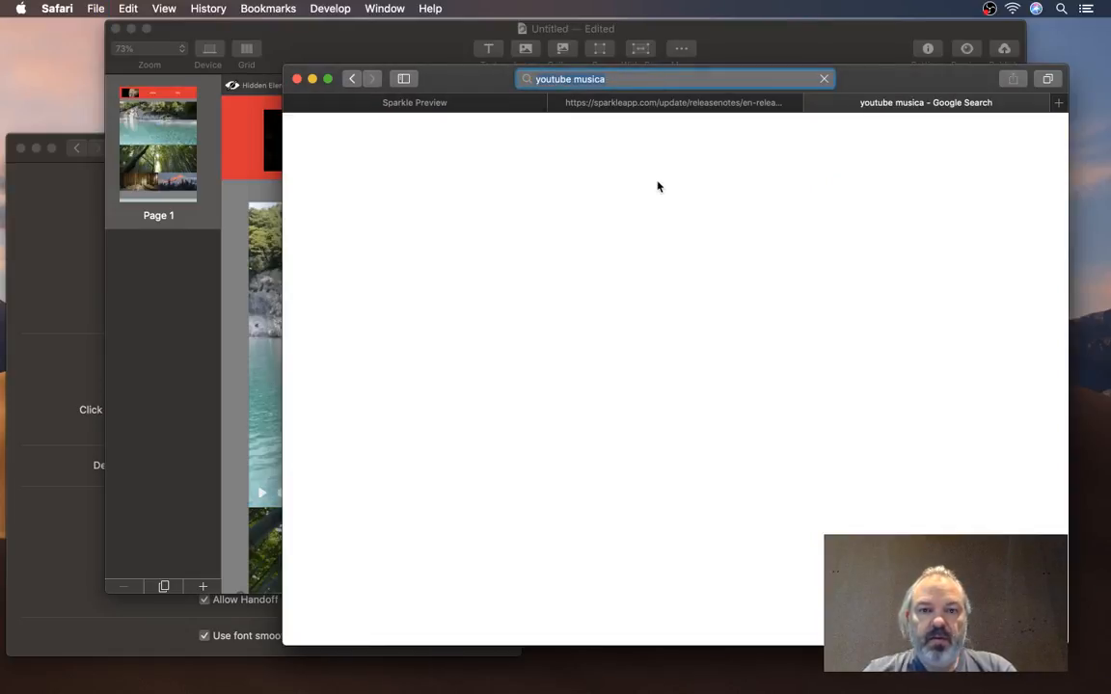
type("youtube")
key("Return")
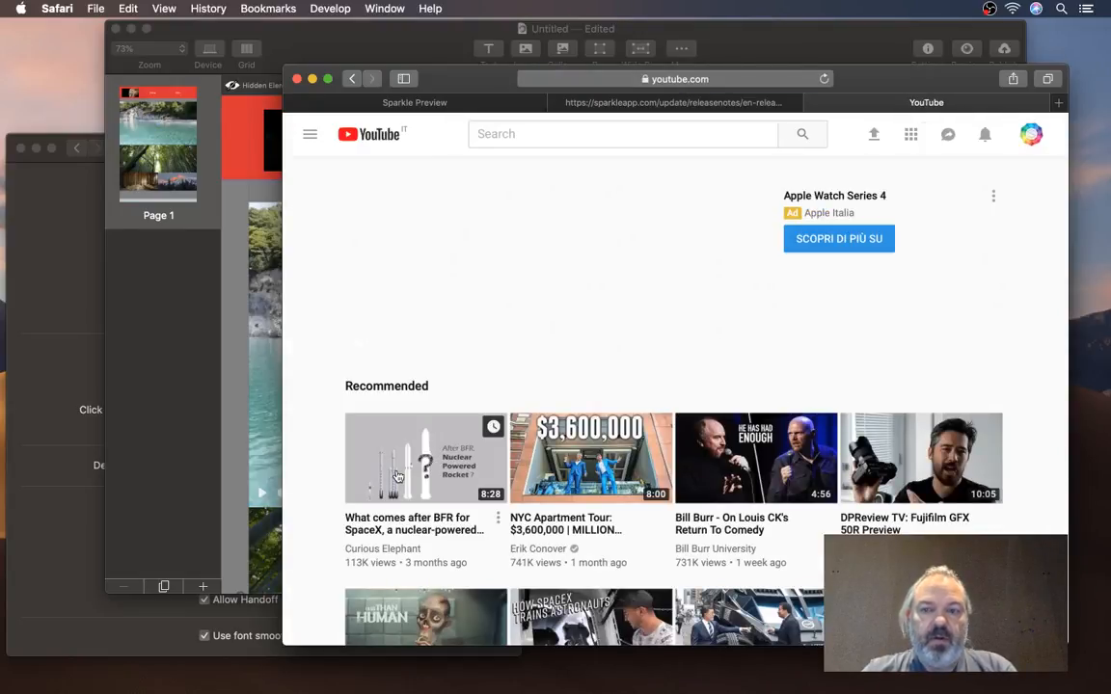
left_click(433, 493)
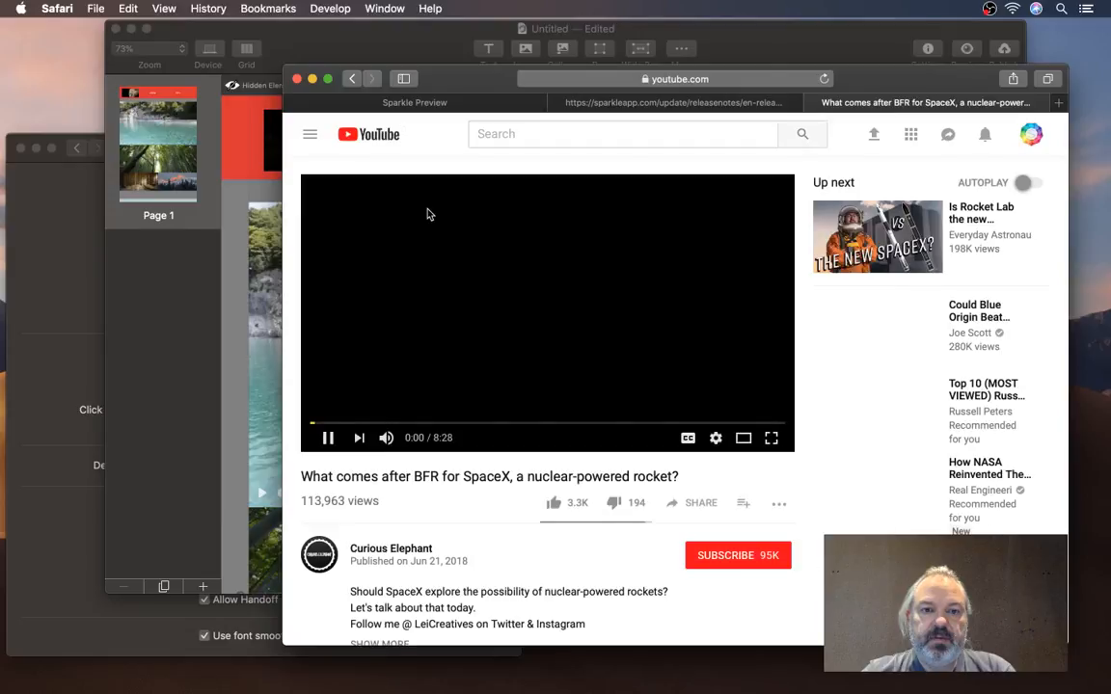
left_click(573, 81)
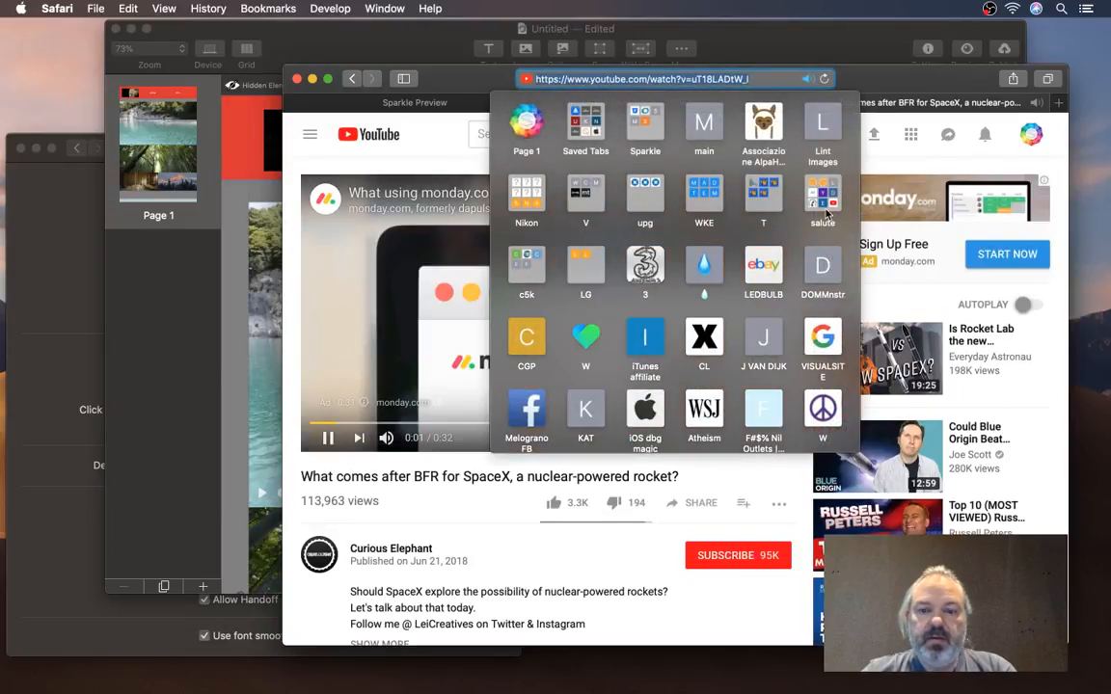
left_click(326, 434)
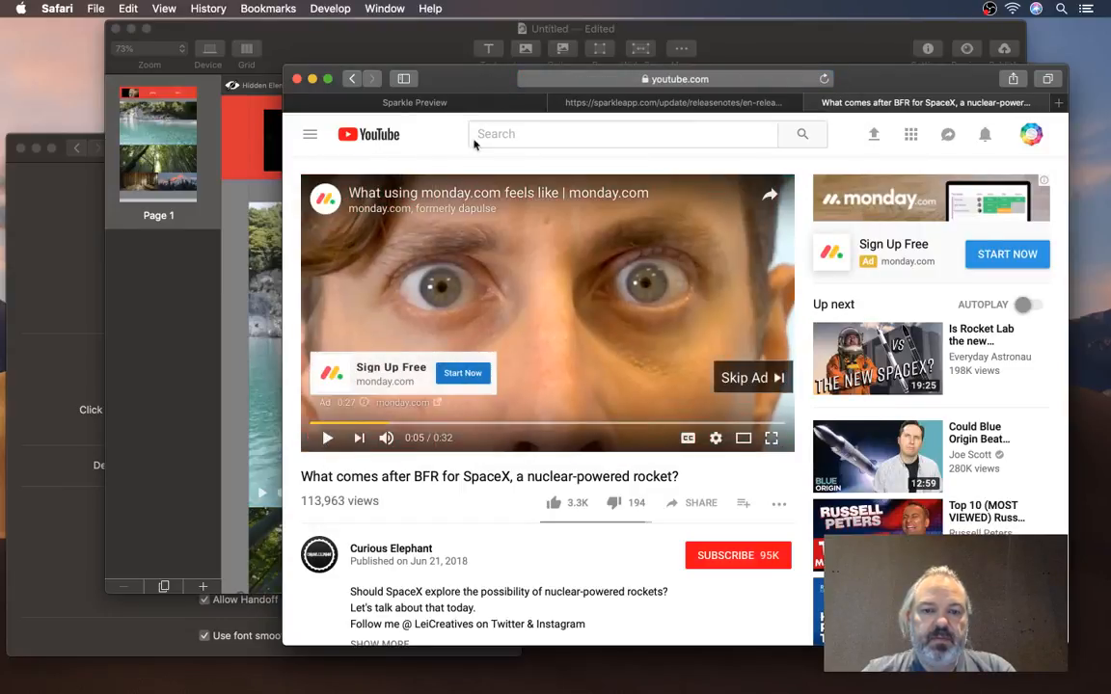
Try pulling the YouTube video's address from Safari onto the Sparkle page, reposition the Safari window, and close the video tab
left_click(525, 81)
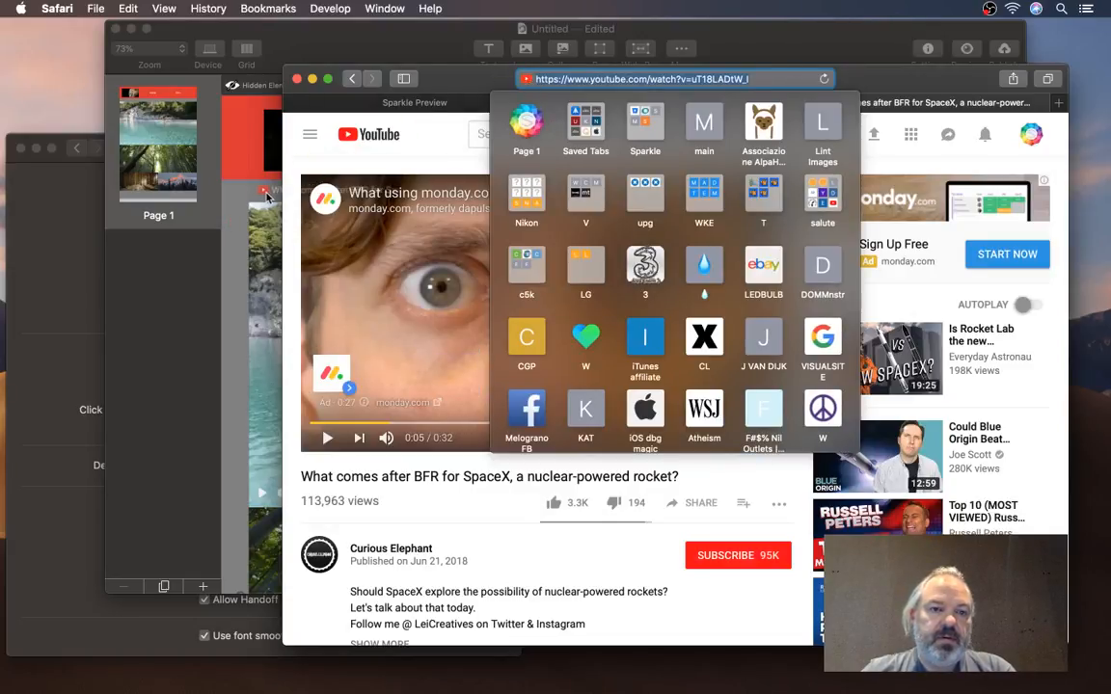
left_click_drag(378, 104, 556, 148)
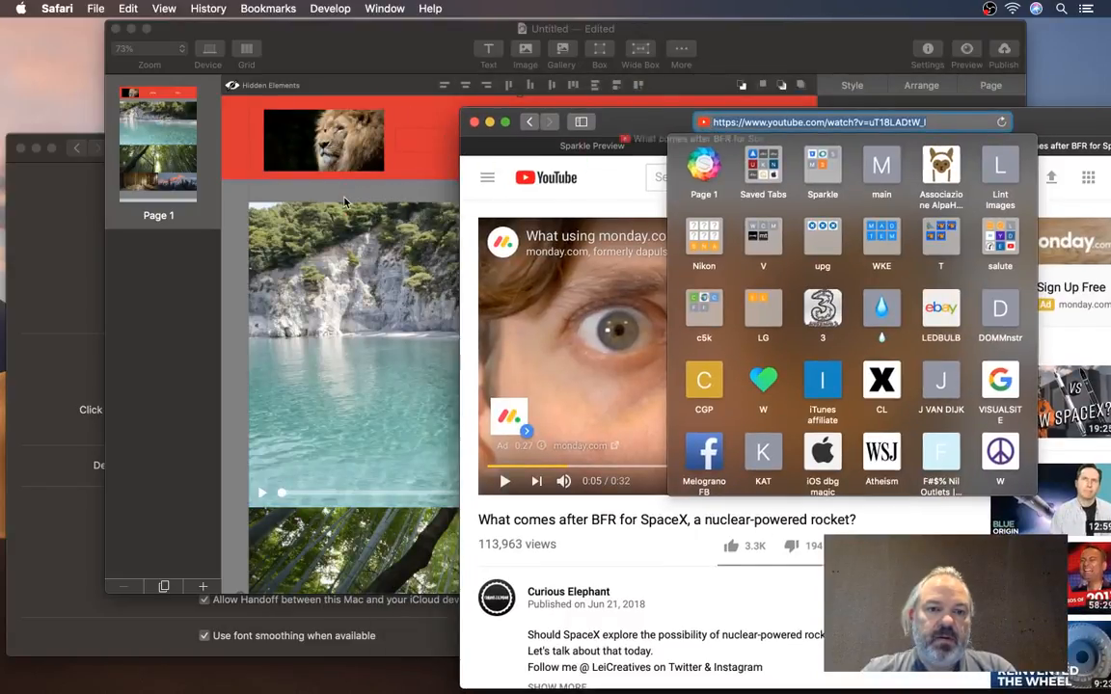
left_click(313, 179)
left_click_drag(1062, 125, 836, 72)
key("super+w")
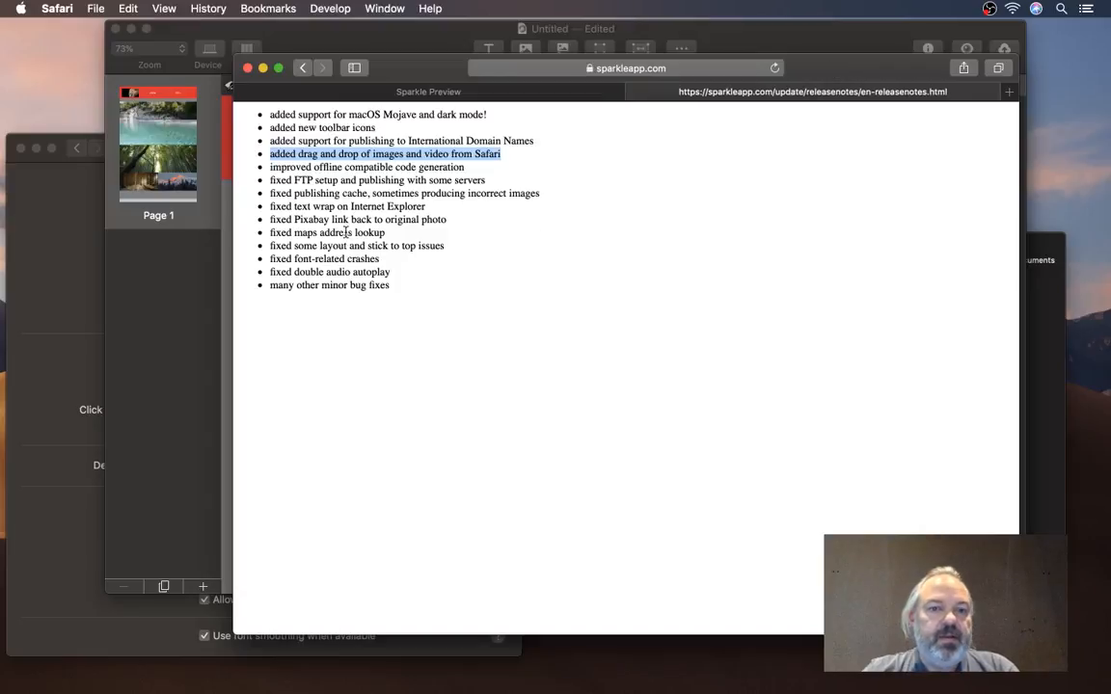
Highlight the release note on offline compatible code generation, return to Sparkle, and start setting up publishing as an export to disk
left_click_drag(293, 164, 449, 162)
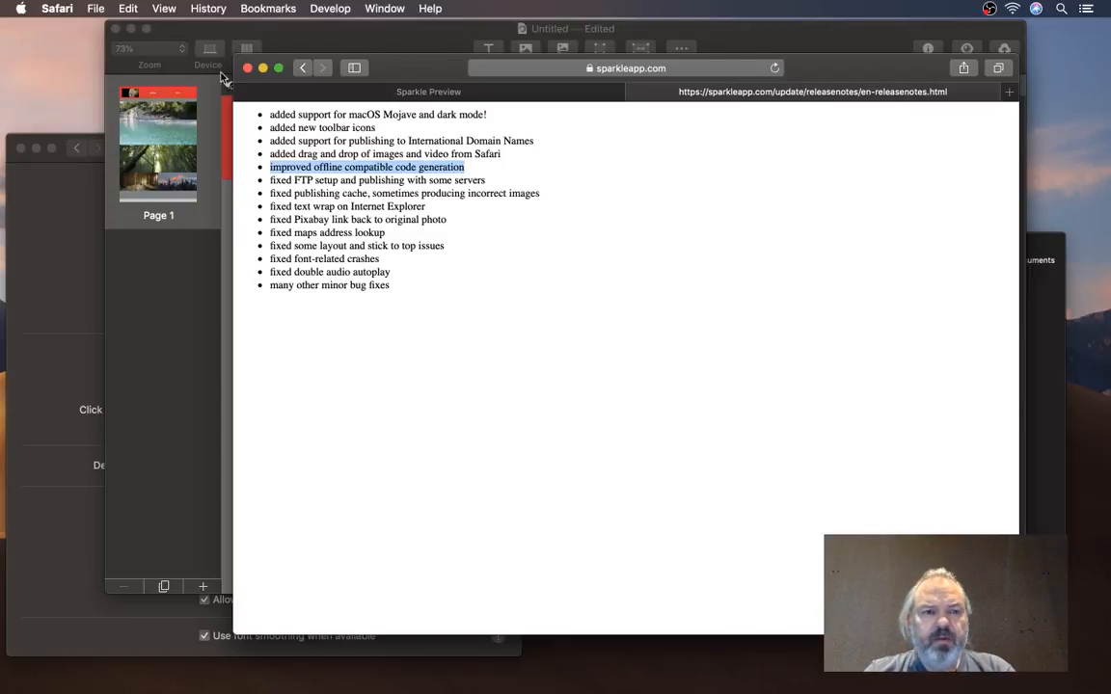
left_click(291, 39)
left_click(1011, 50)
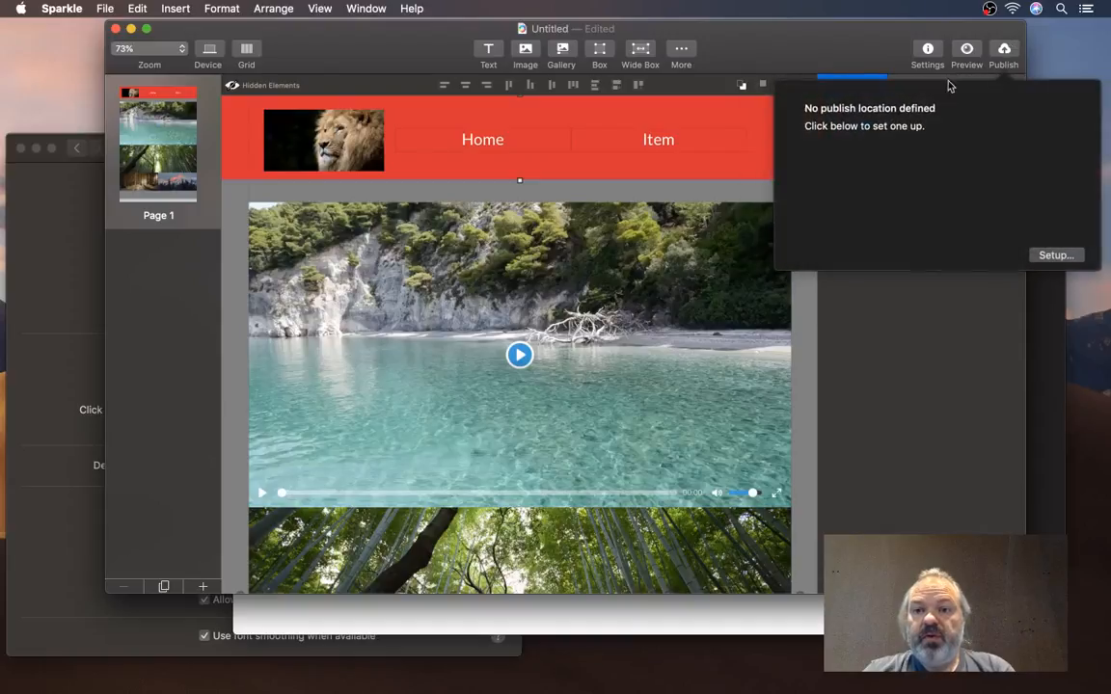
left_click(1056, 252)
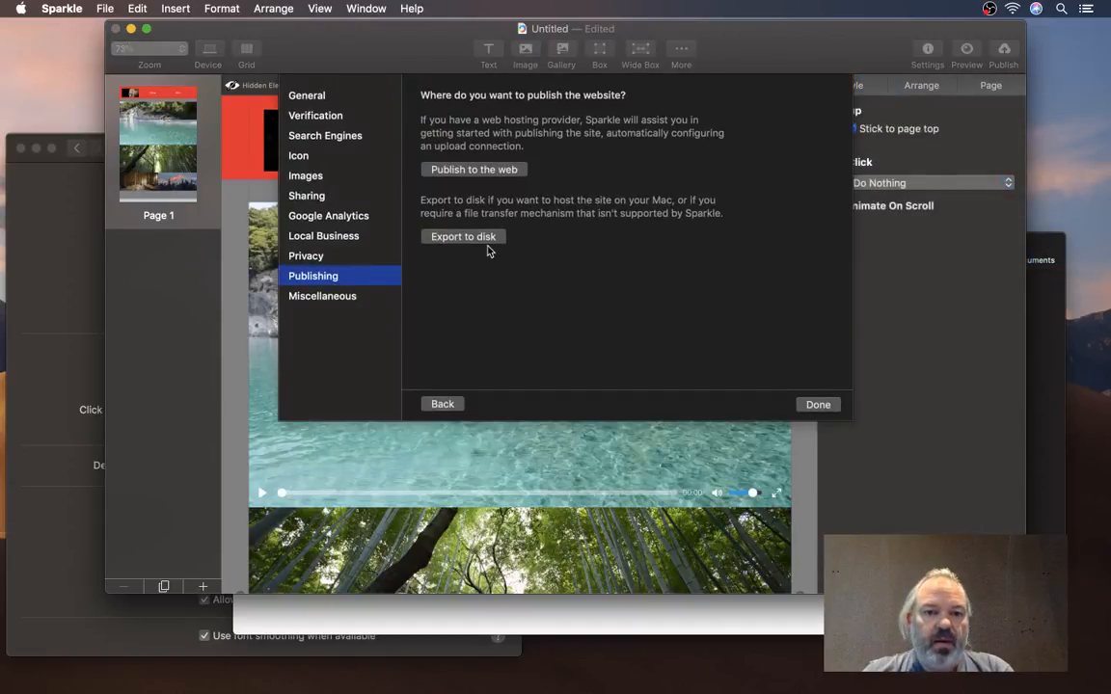
left_click(453, 234)
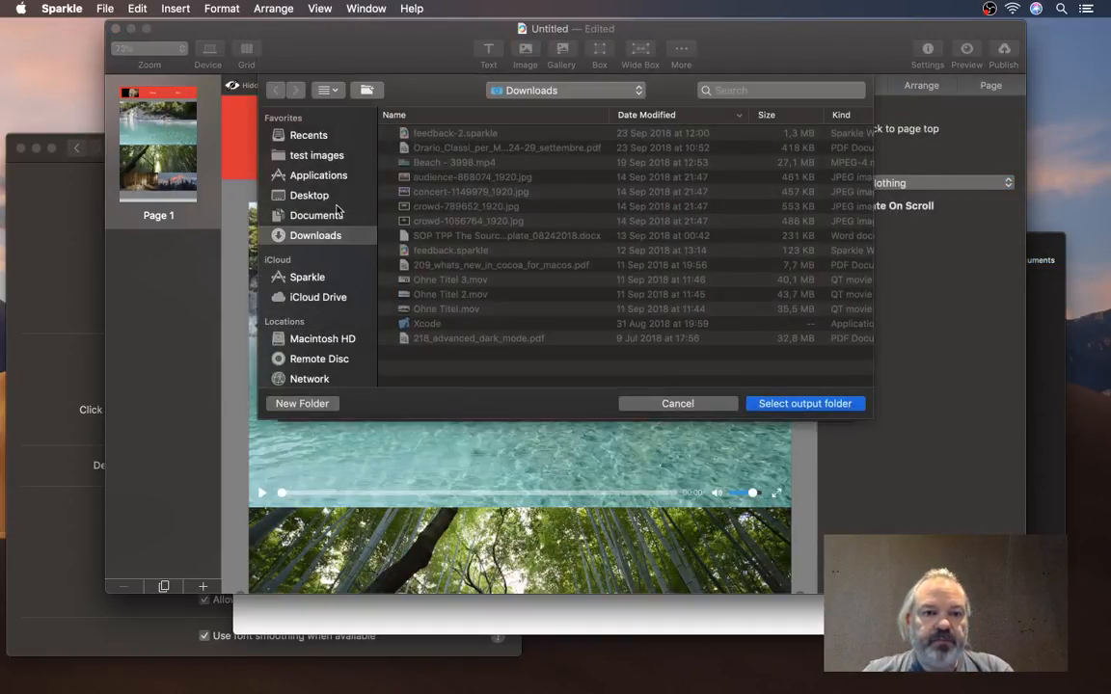
Create a folder named test on the Desktop and choose it as the export output folder
left_click(302, 192)
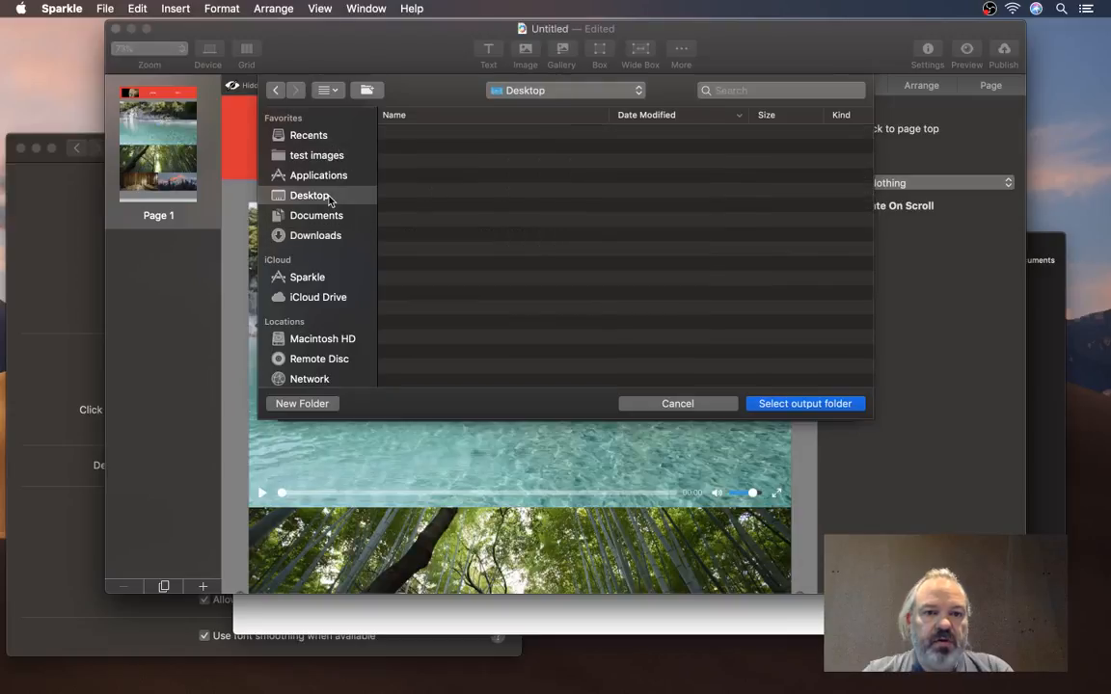
key("super+shift+n")
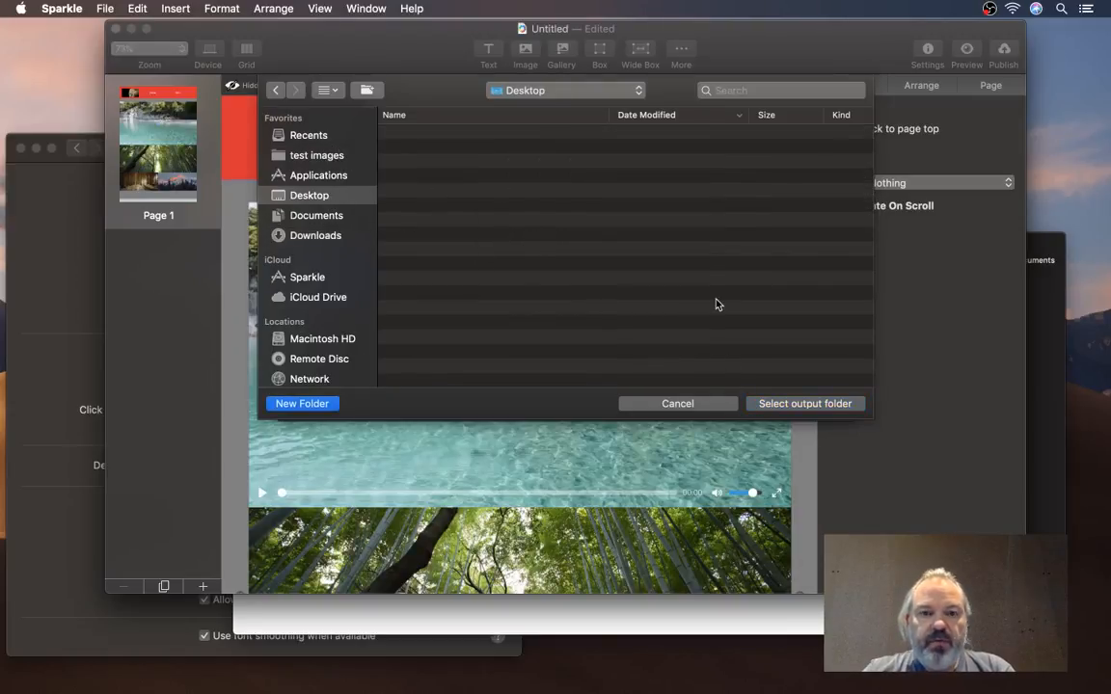
type("test")
key("Return")
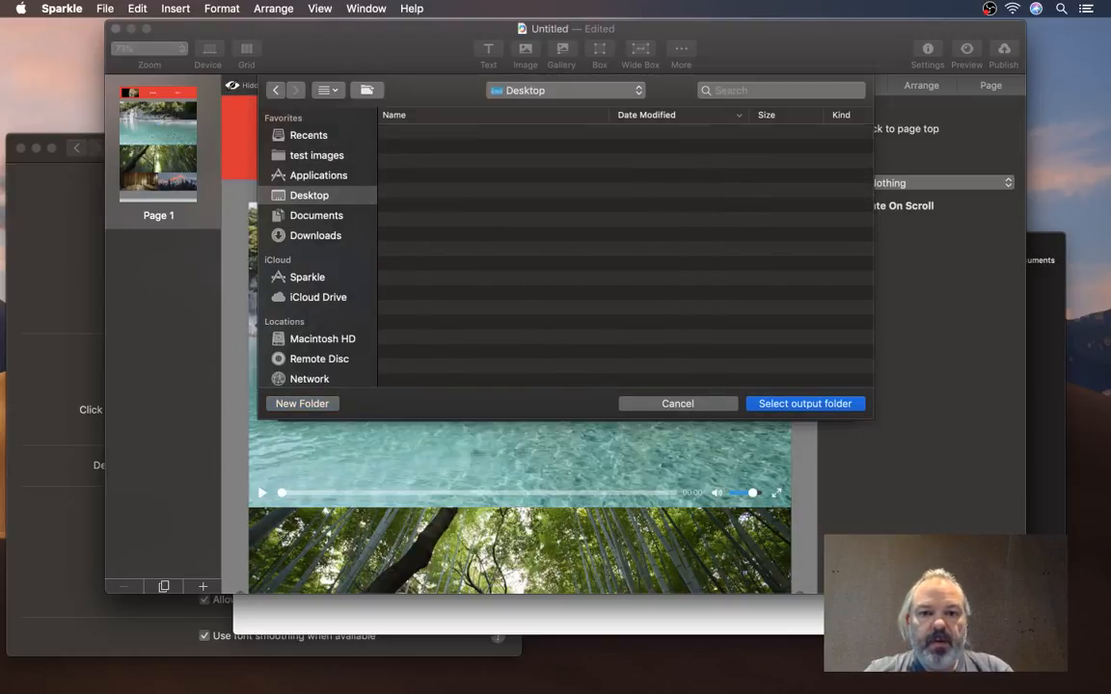
left_click(800, 409)
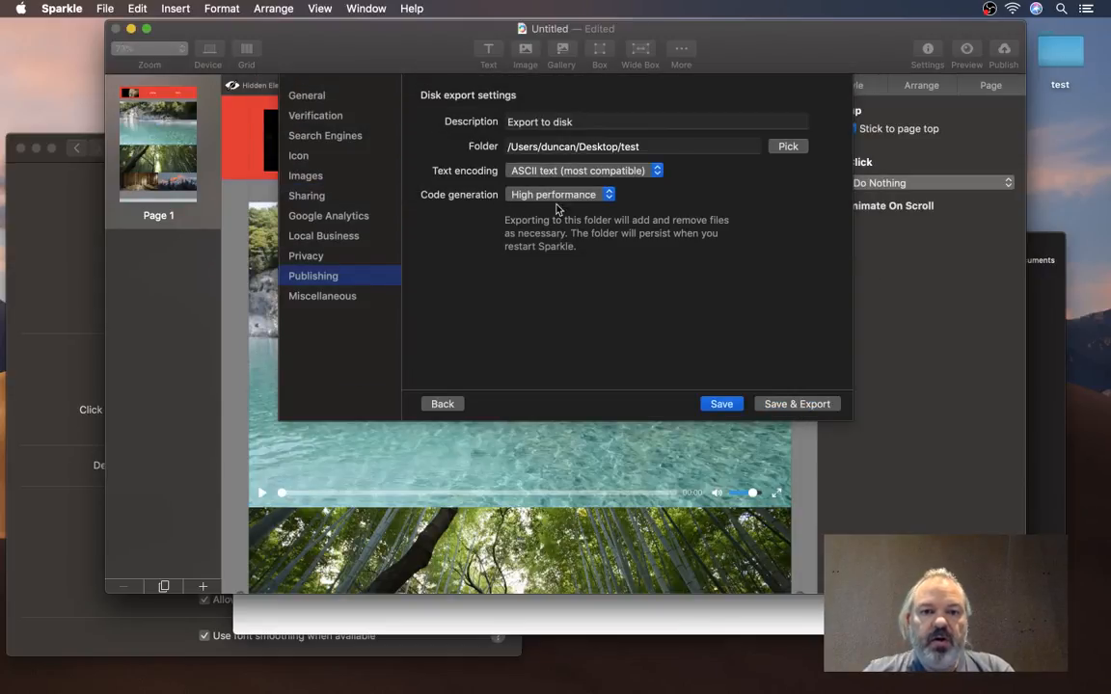
Review the code generation options, keep High performance, and save and export the site to the test folder
left_click(530, 194)
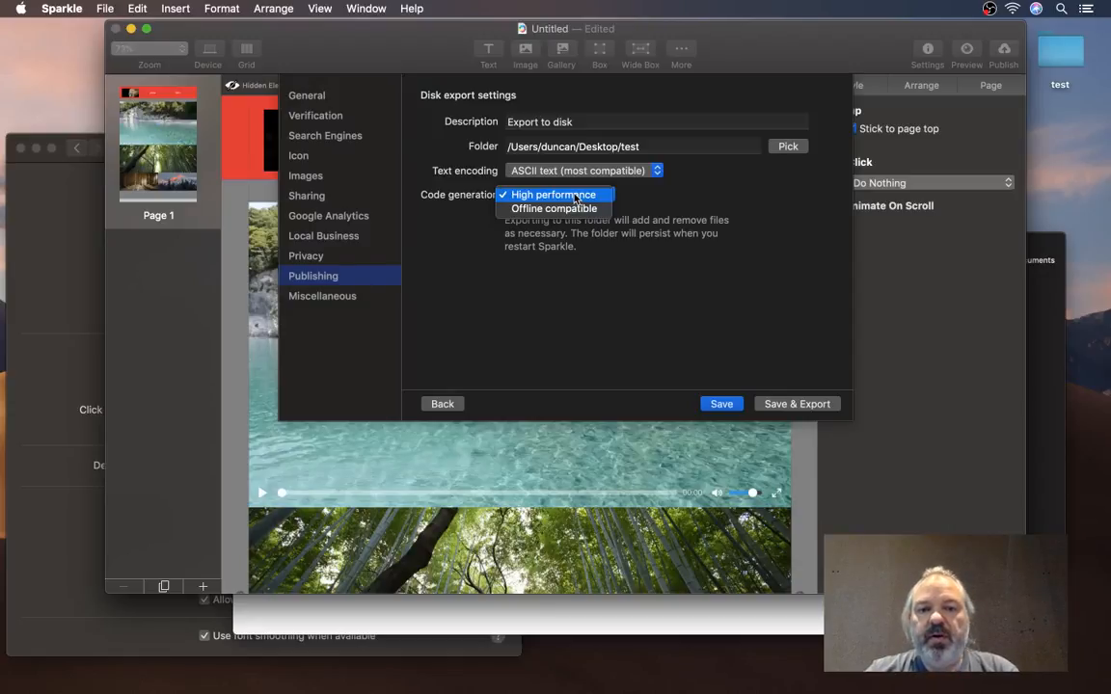
left_click(575, 196)
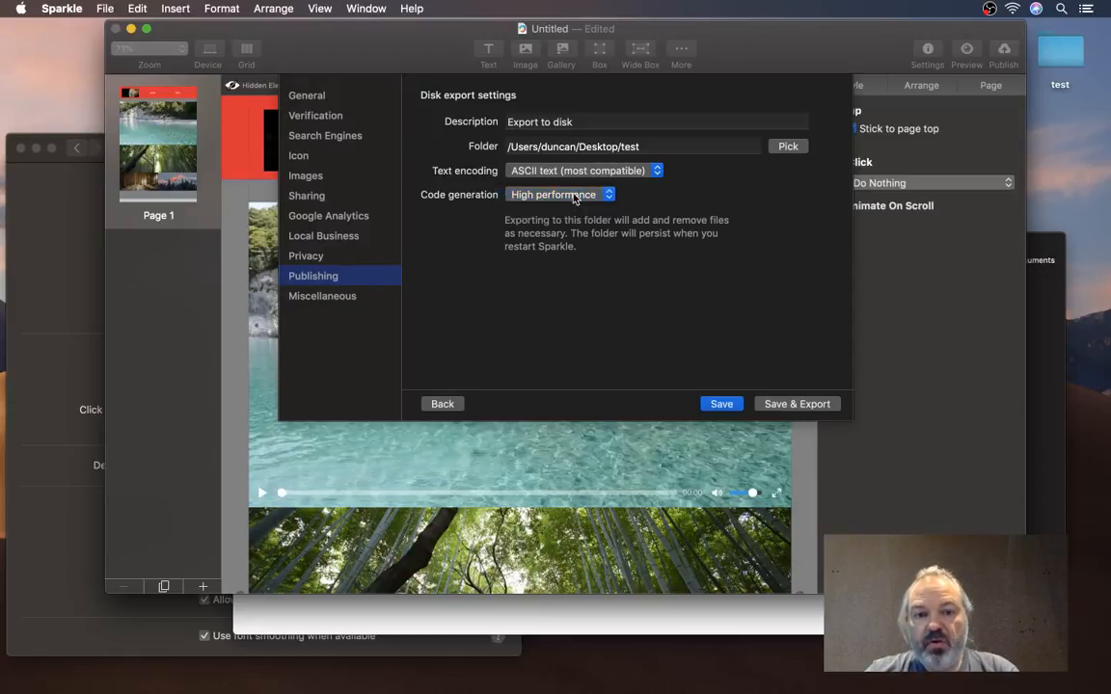
left_click(796, 404)
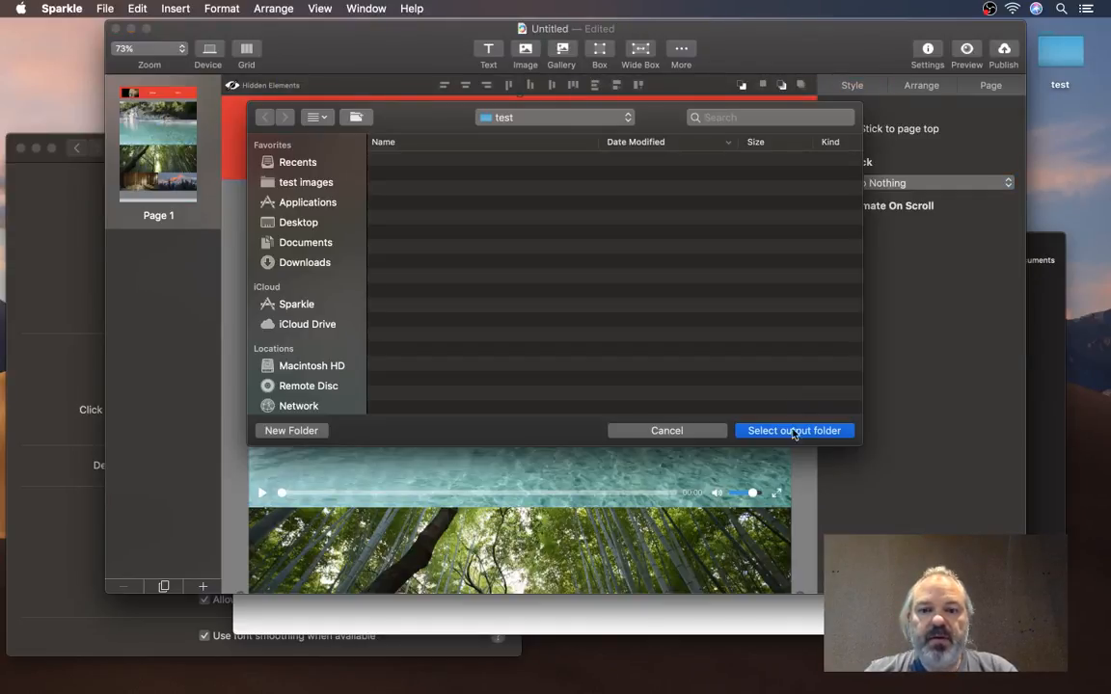
left_click(795, 432)
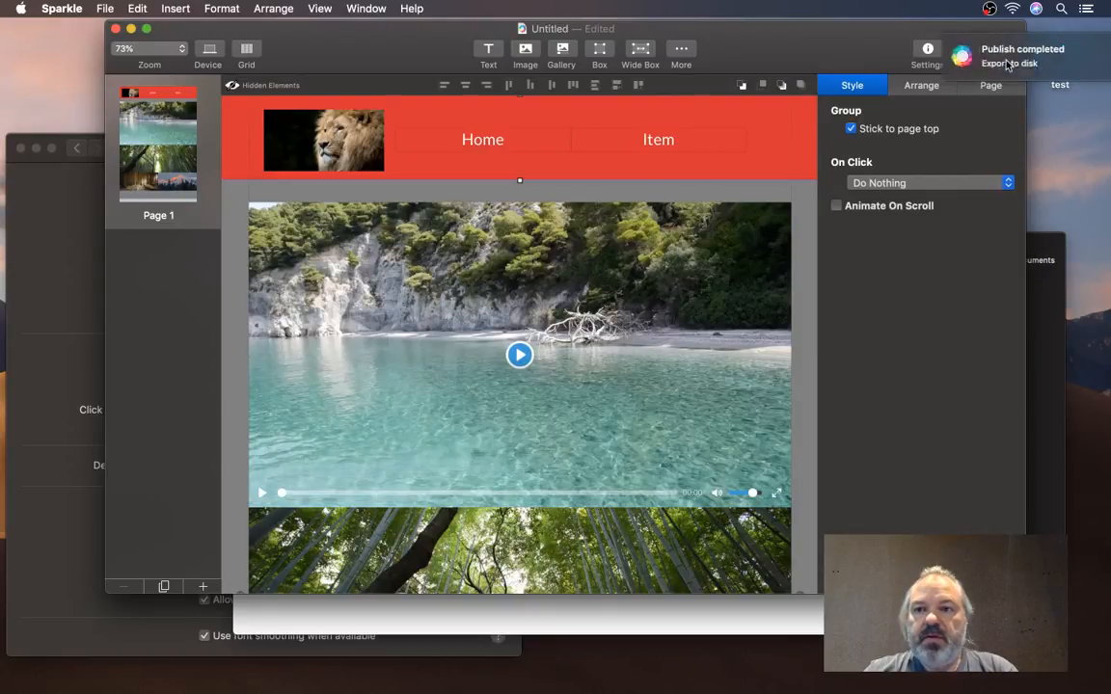
Open index.html from the exported test folder, scroll through the page in Safari, and return to the test folder
left_click(1056, 69)
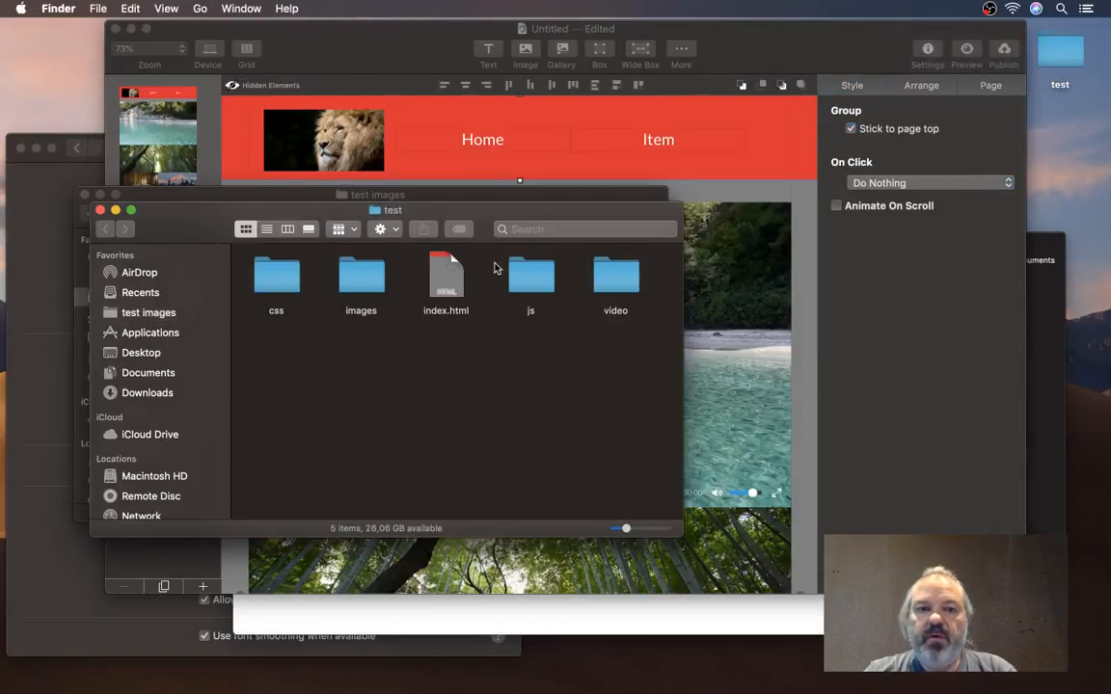
left_click(449, 289)
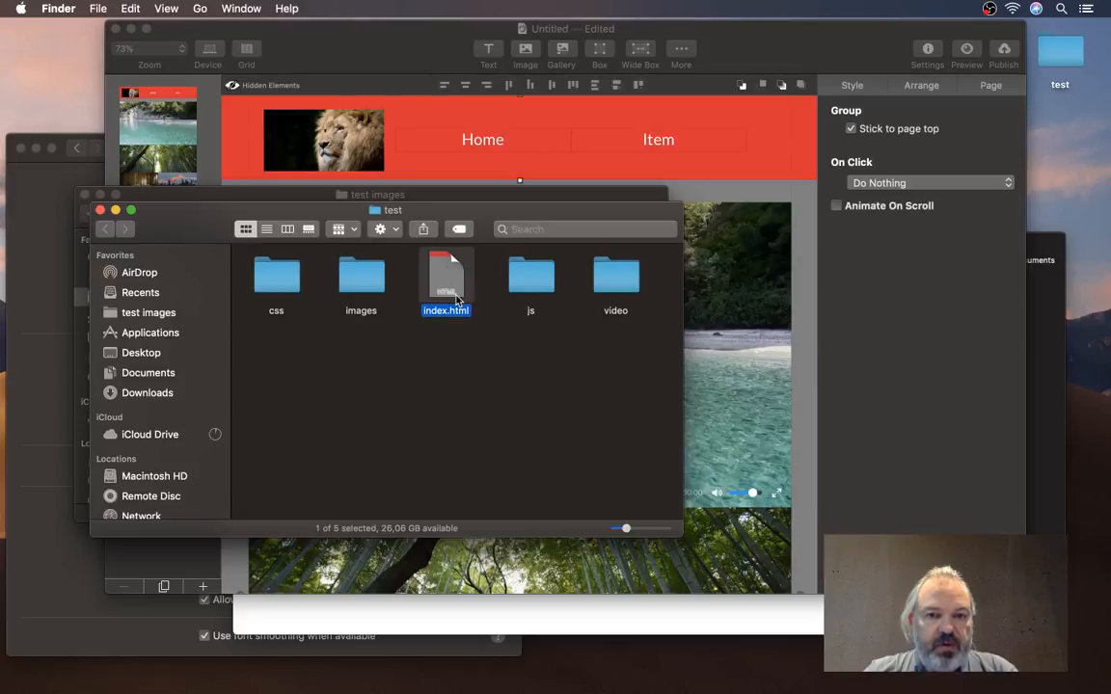
double_click(457, 300)
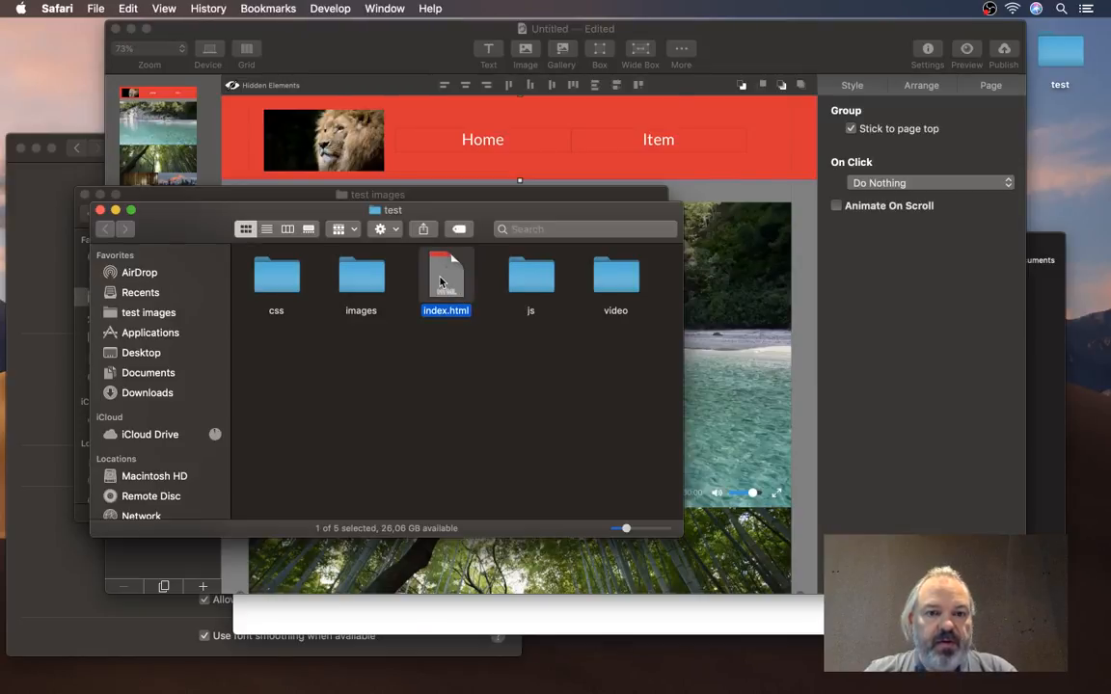
scroll(518, 339, "down", 10)
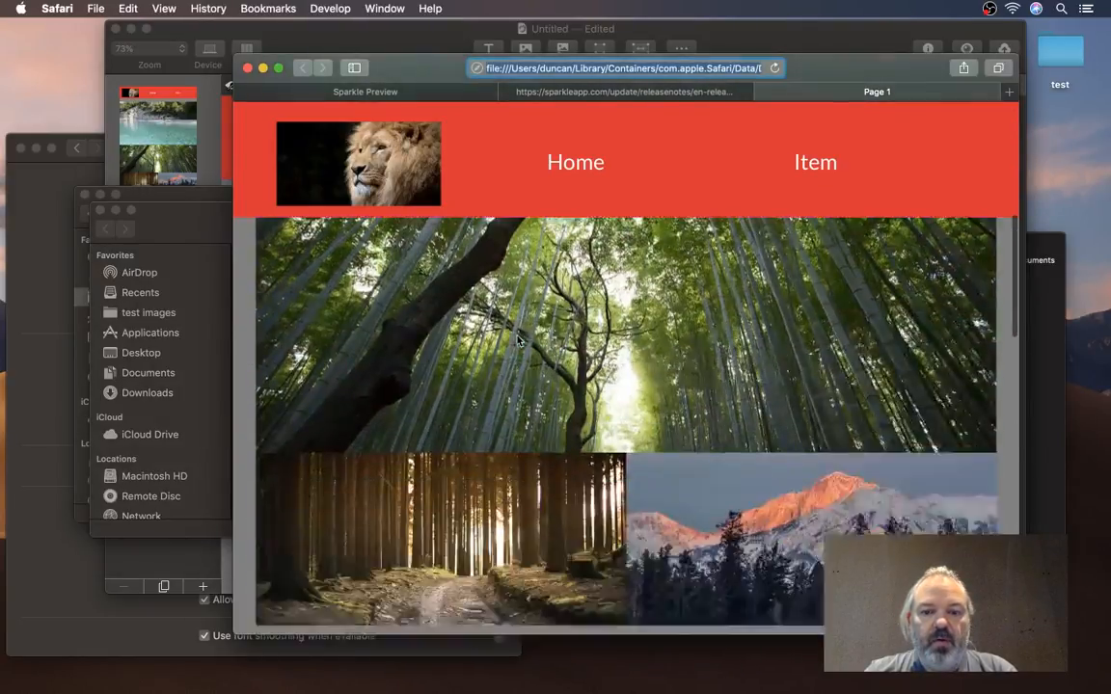
scroll(518, 339, "down", 10)
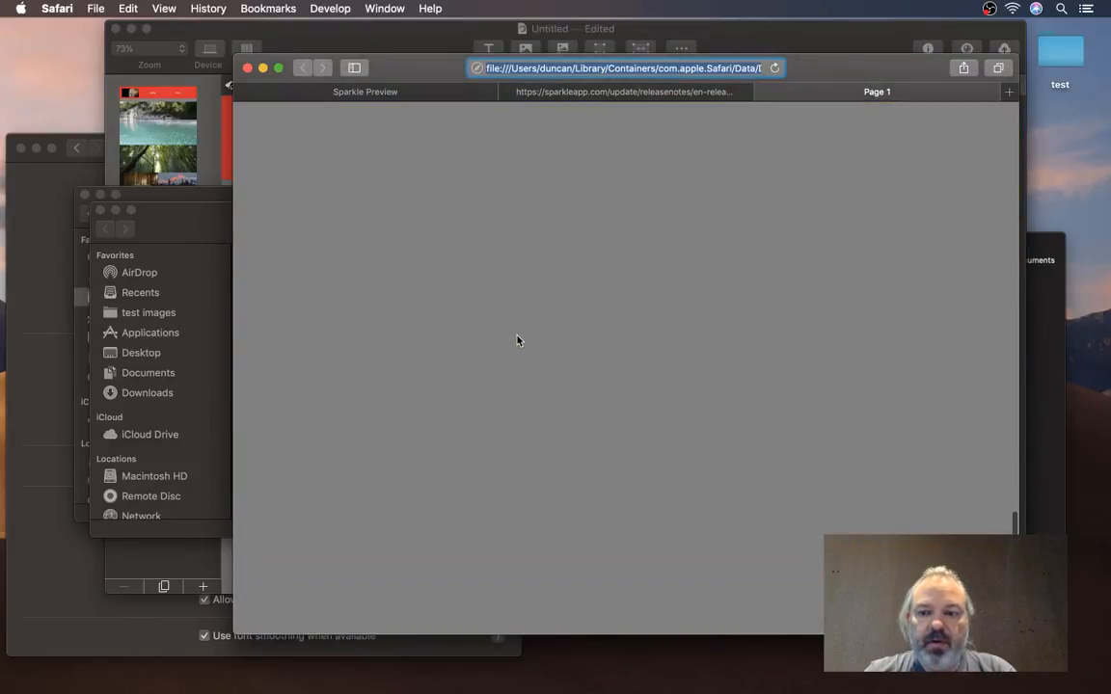
scroll(518, 340, "up", 17)
scroll(518, 340, "down", 3)
scroll(518, 339, "up", 4)
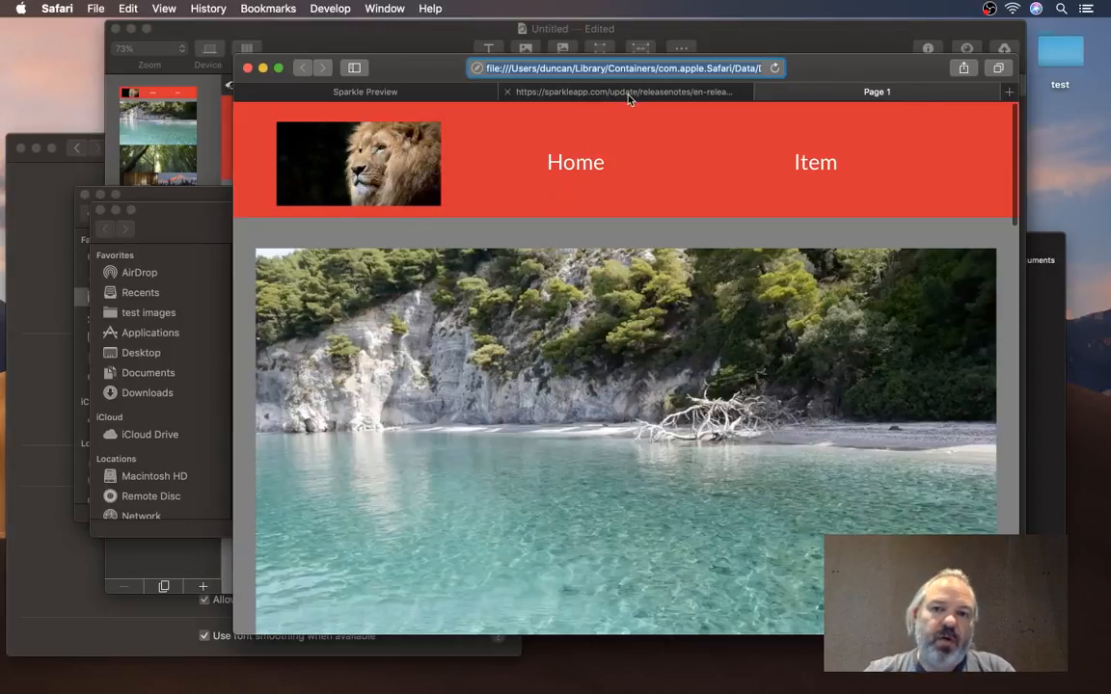
left_click(175, 219)
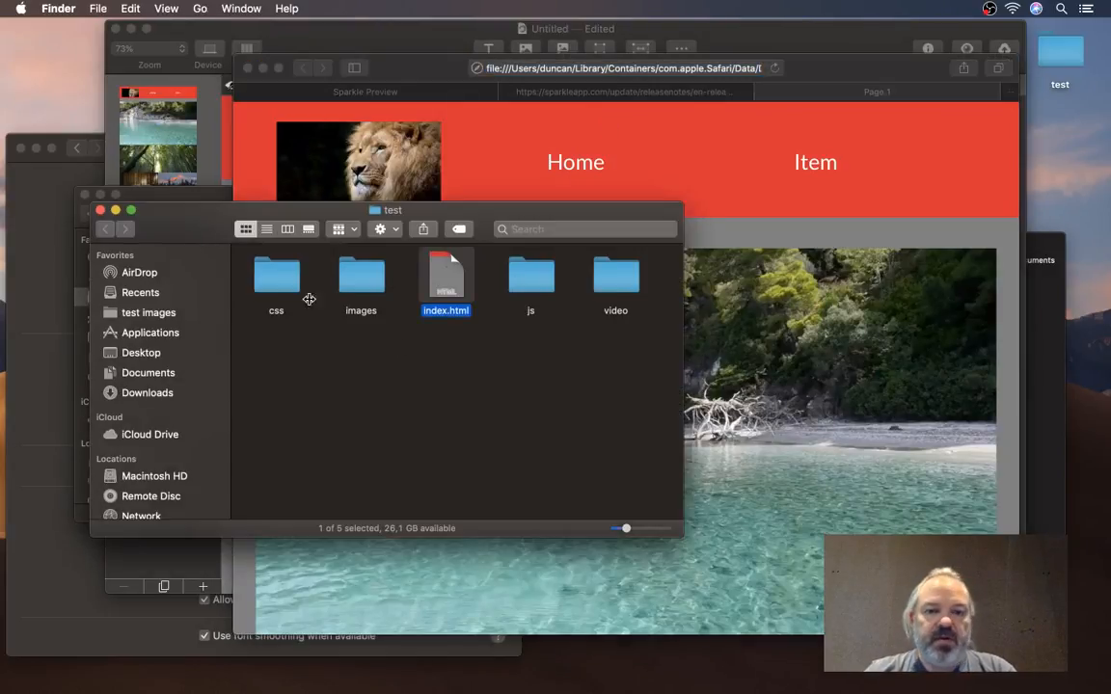
left_click(514, 390)
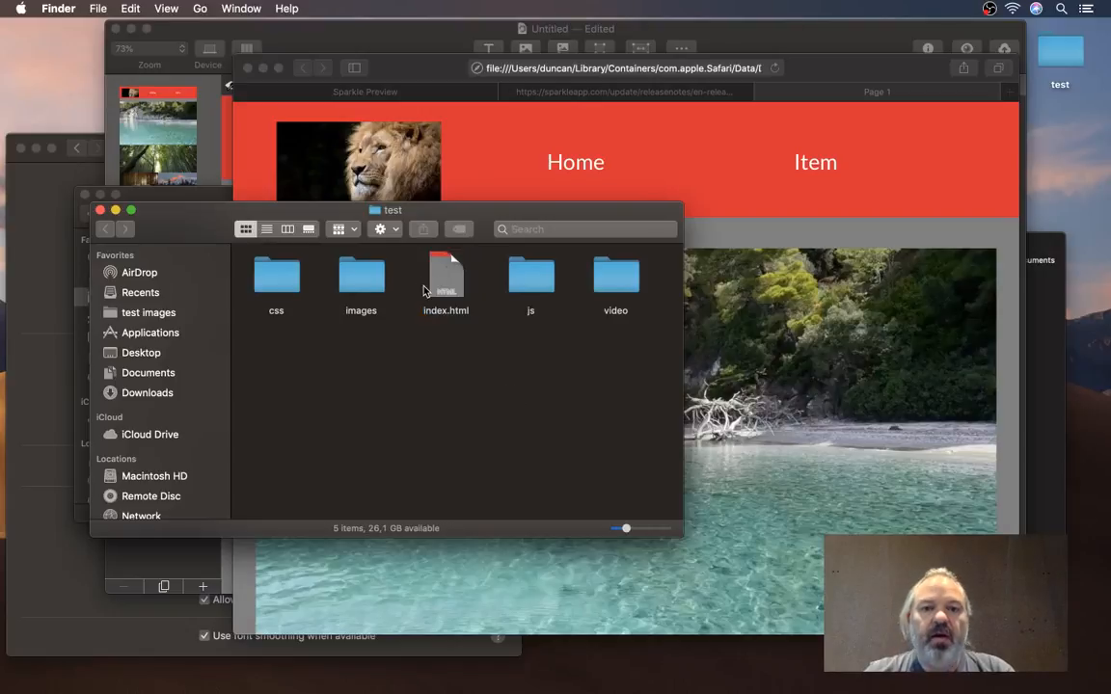
Return to Sparkle, change the Export to disk location's code generation to Offline compatible, save it, and close the publishing settings
left_click(418, 159)
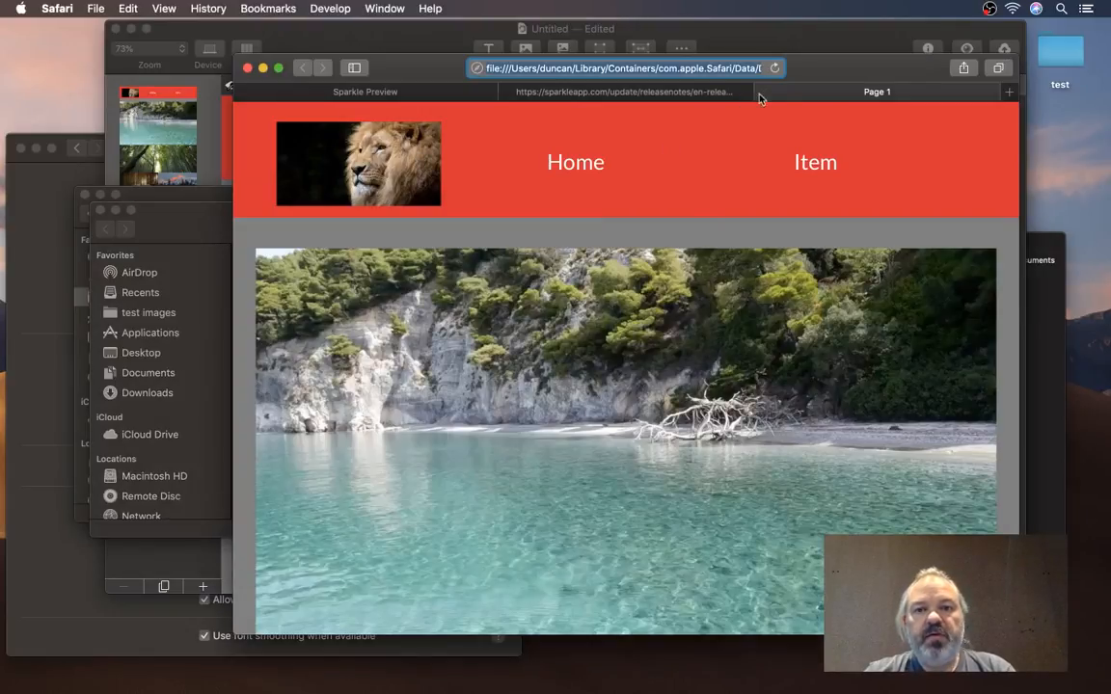
left_click(853, 42)
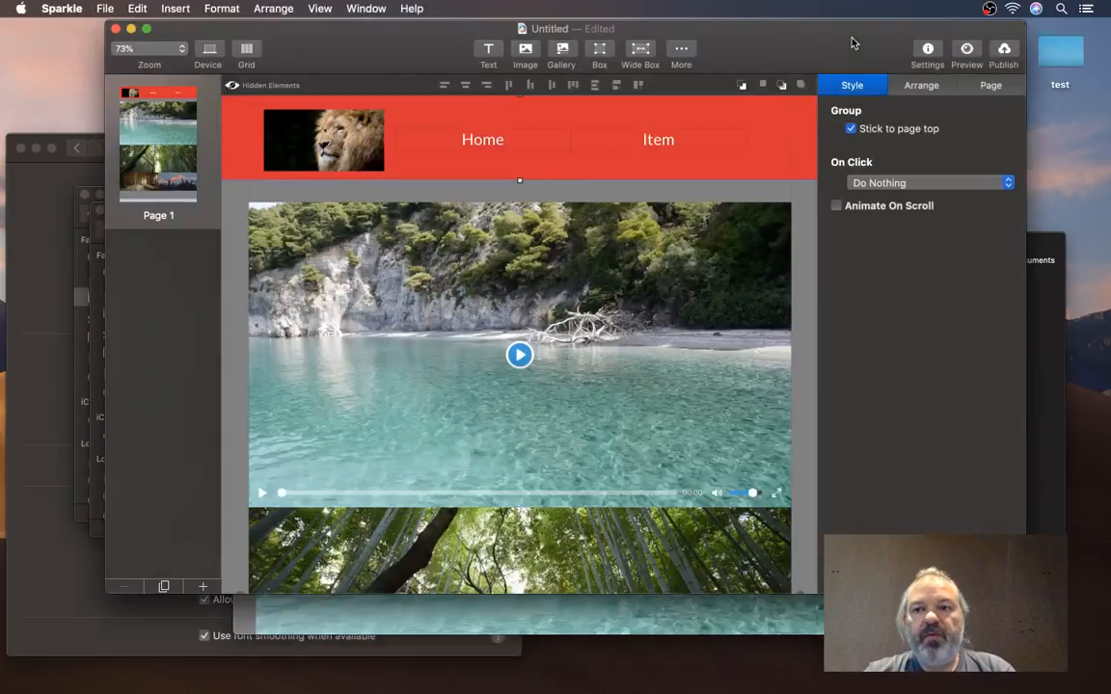
left_click(1003, 50)
left_click(1056, 254)
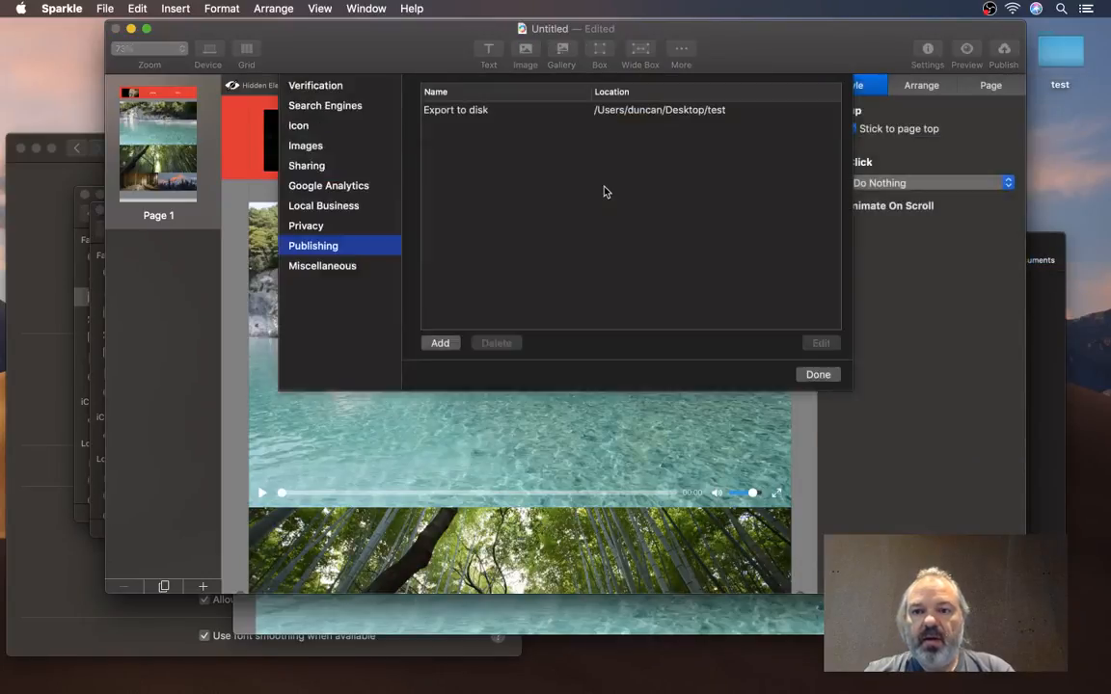
left_click(470, 135)
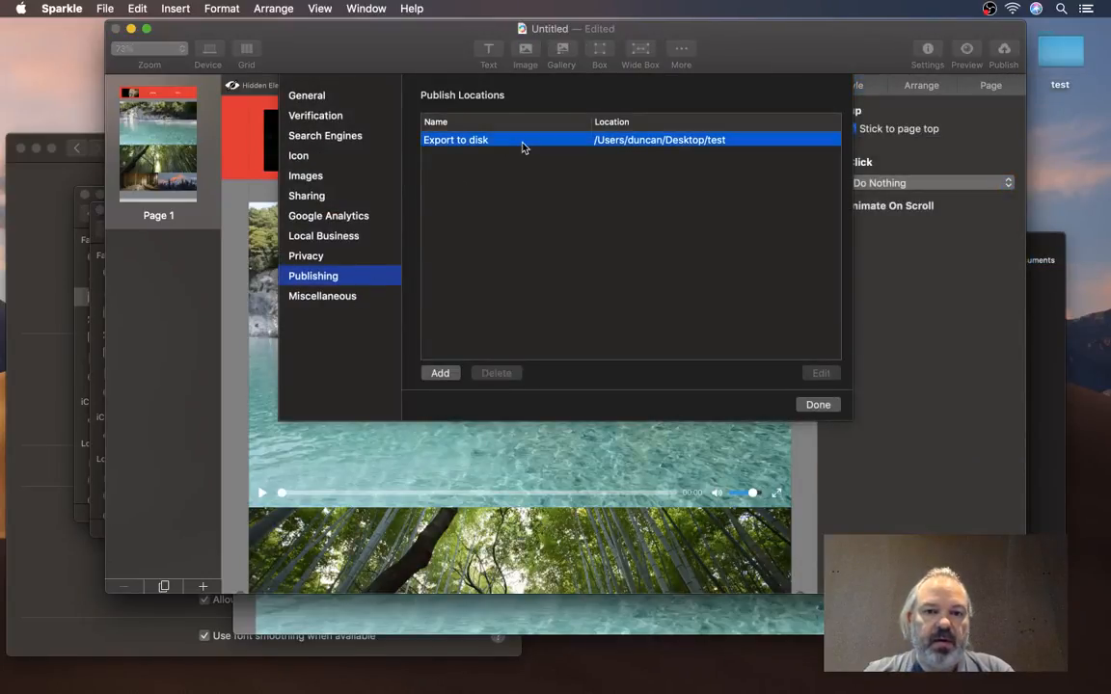
left_click(820, 373)
left_click(540, 195)
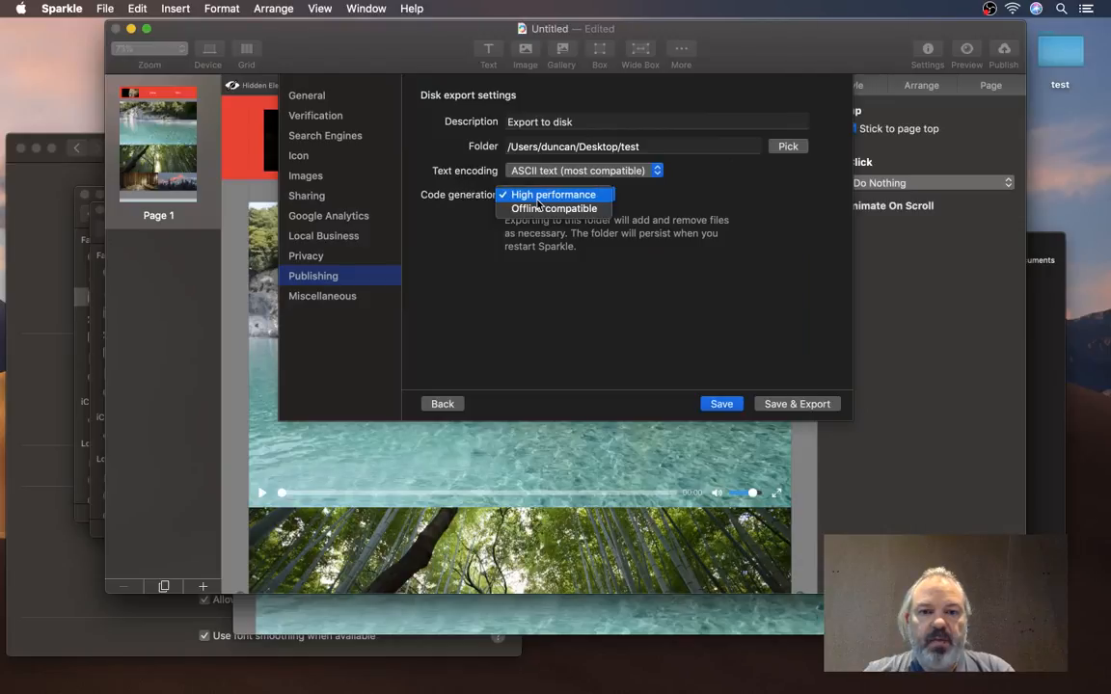
left_click(583, 208)
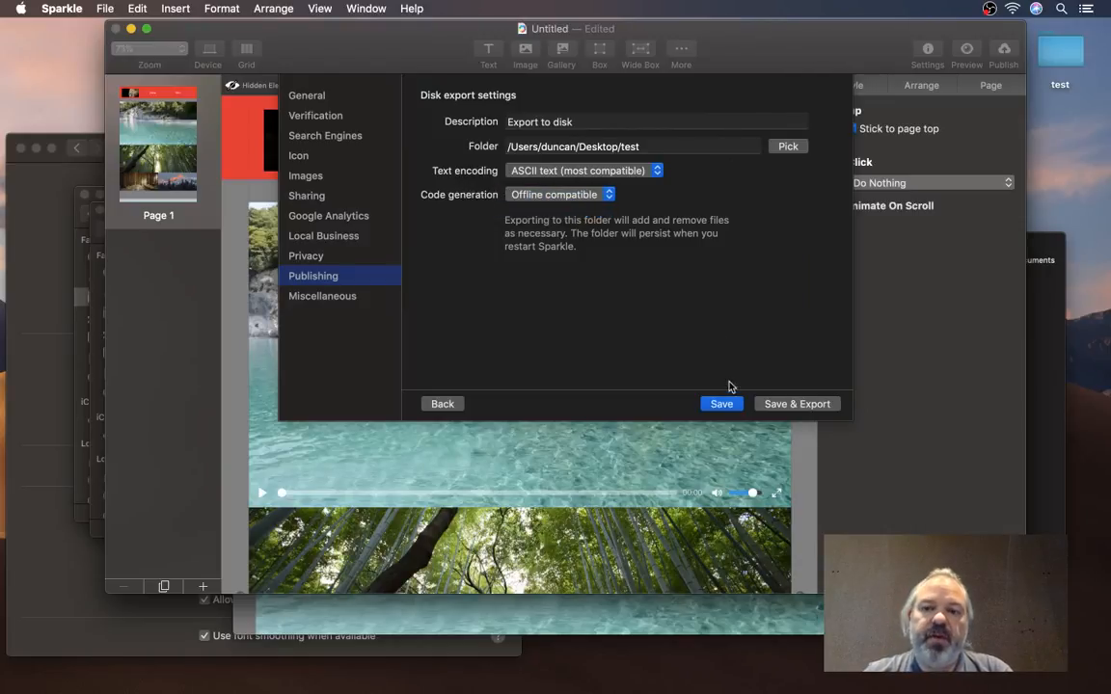
left_click(783, 405)
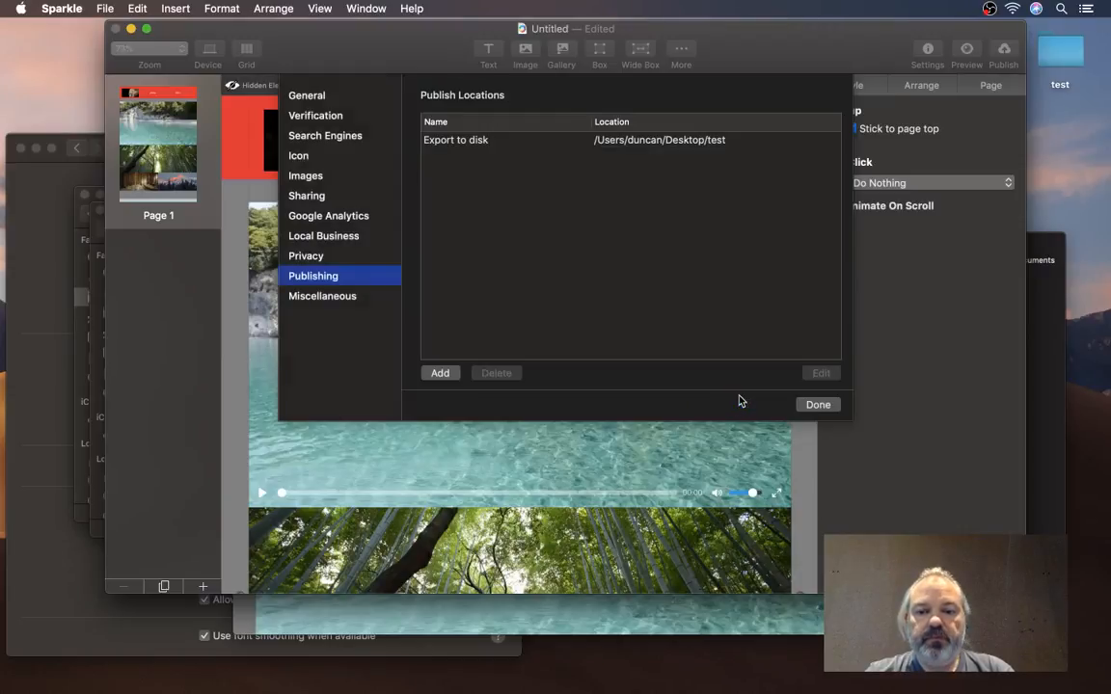
left_click(817, 404)
Switch to the release notes in Safari and highlight the FTP setup fix and part of the publishing cache fix
key("super+Tab")
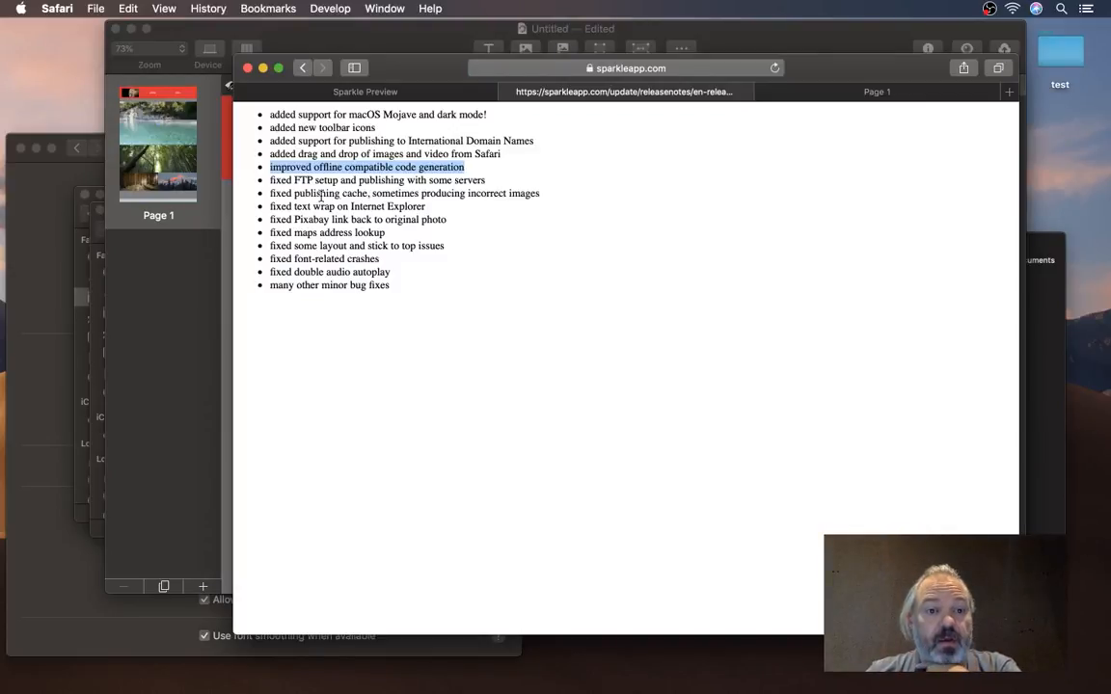
left_click_drag(271, 174, 485, 181)
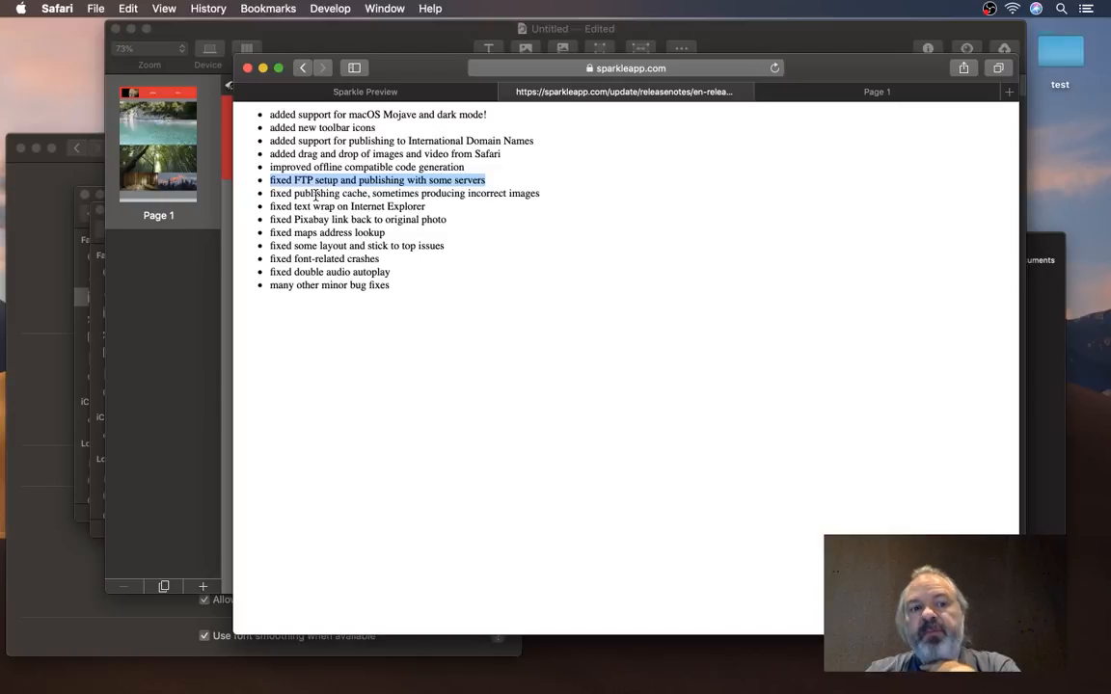
left_click_drag(294, 194, 418, 195)
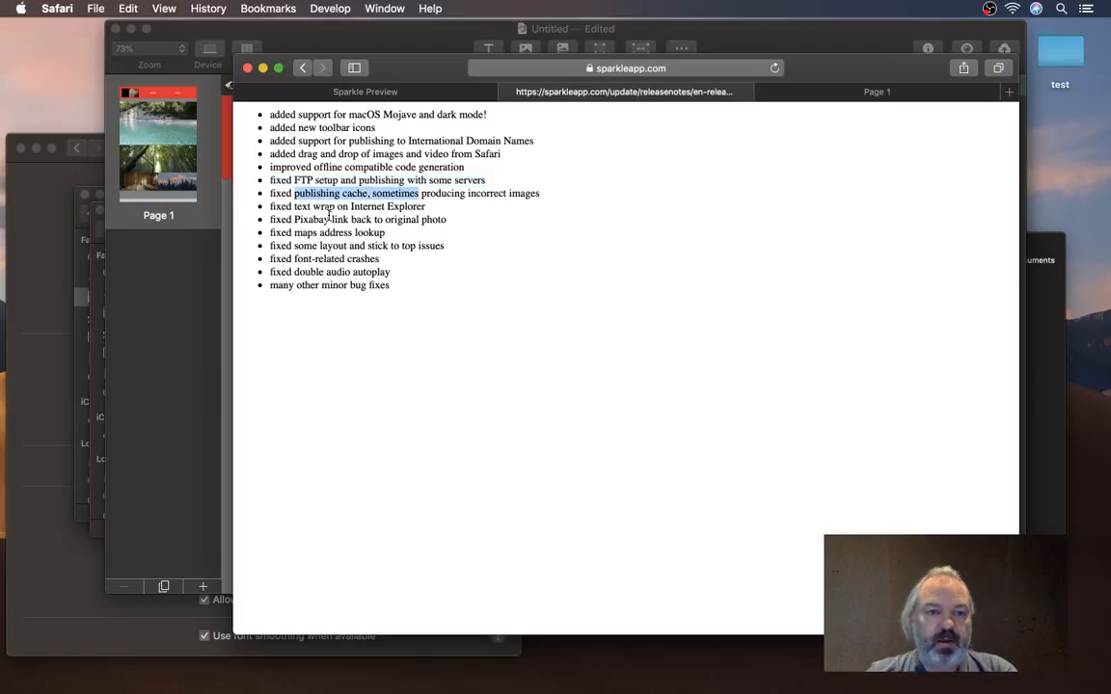
Return to Sparkle, select the Export to disk publishing cache in the application preferences, and close the preferences
key("super+Tab")
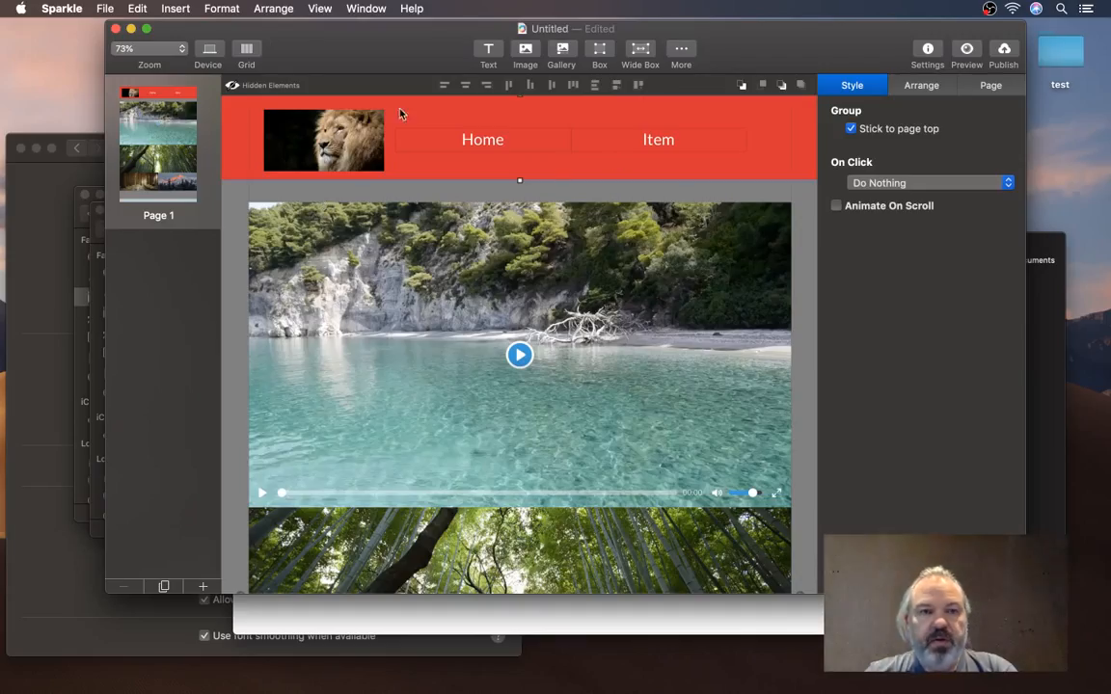
left_click(75, 8)
left_click(85, 50)
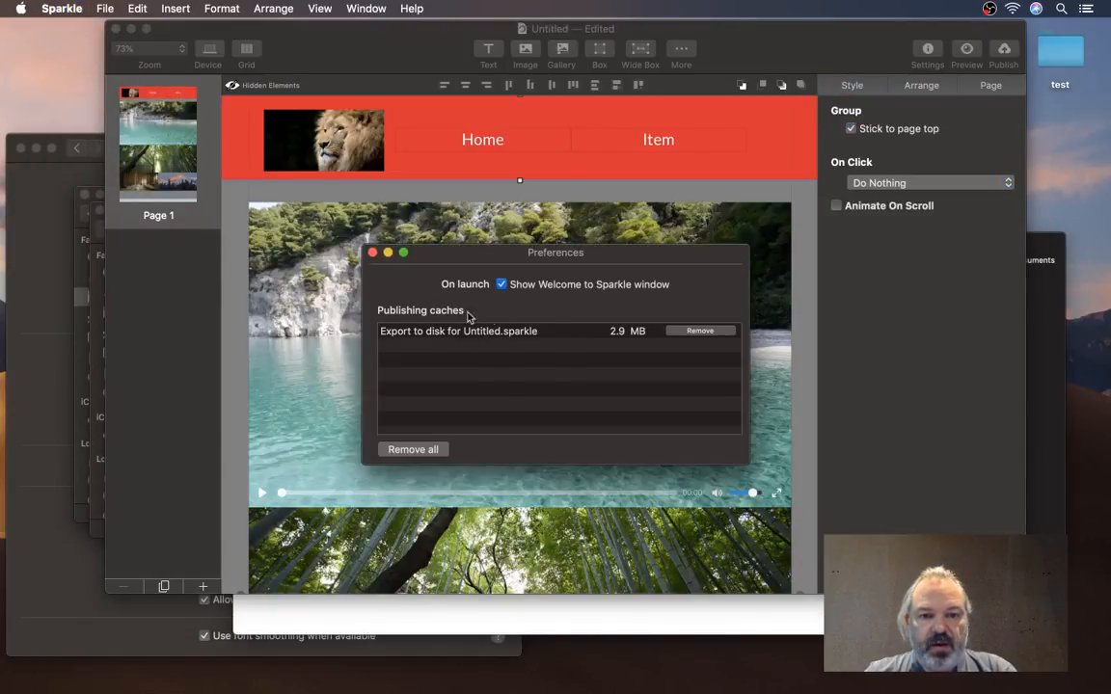
left_click(502, 333)
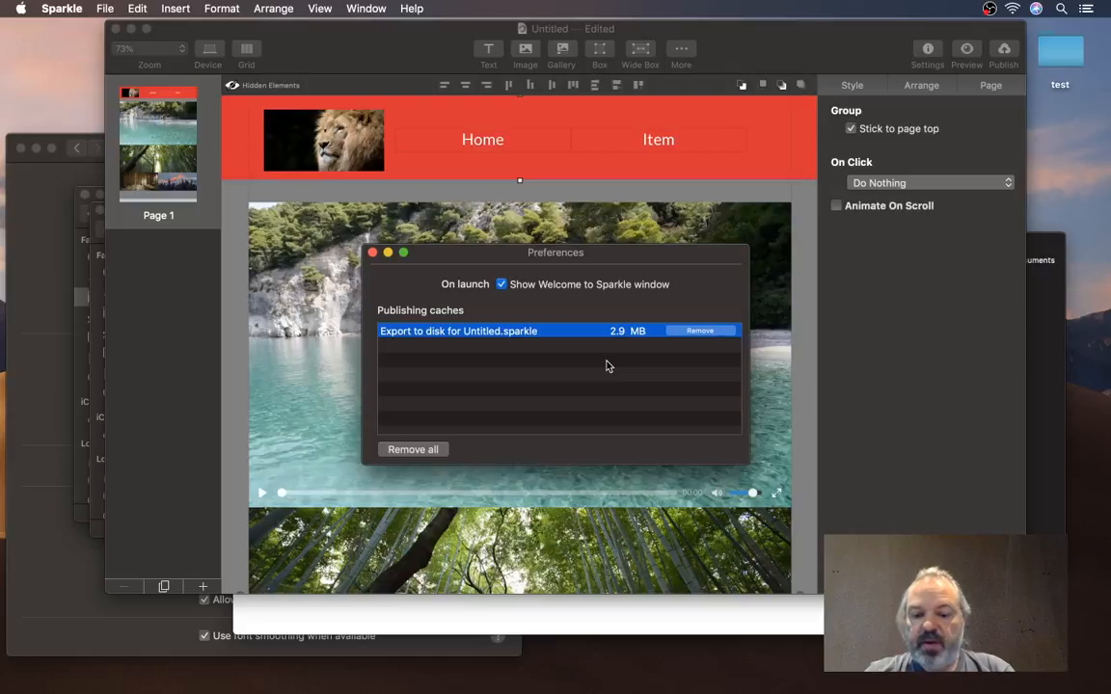
left_click(373, 254)
In Safari's release notes, highlight the entries from the Pixabay link fix onward and the maps address lookup fix, and clear the selection
key("super+Tab")
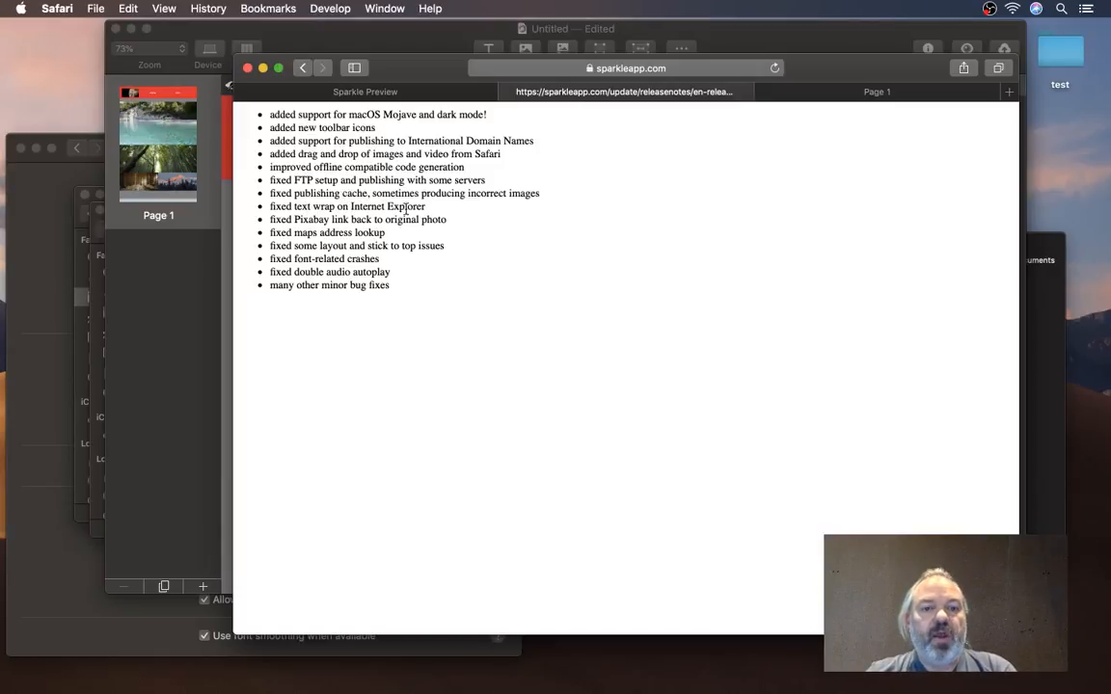
double_click(314, 220)
left_click_drag(314, 220, 396, 293)
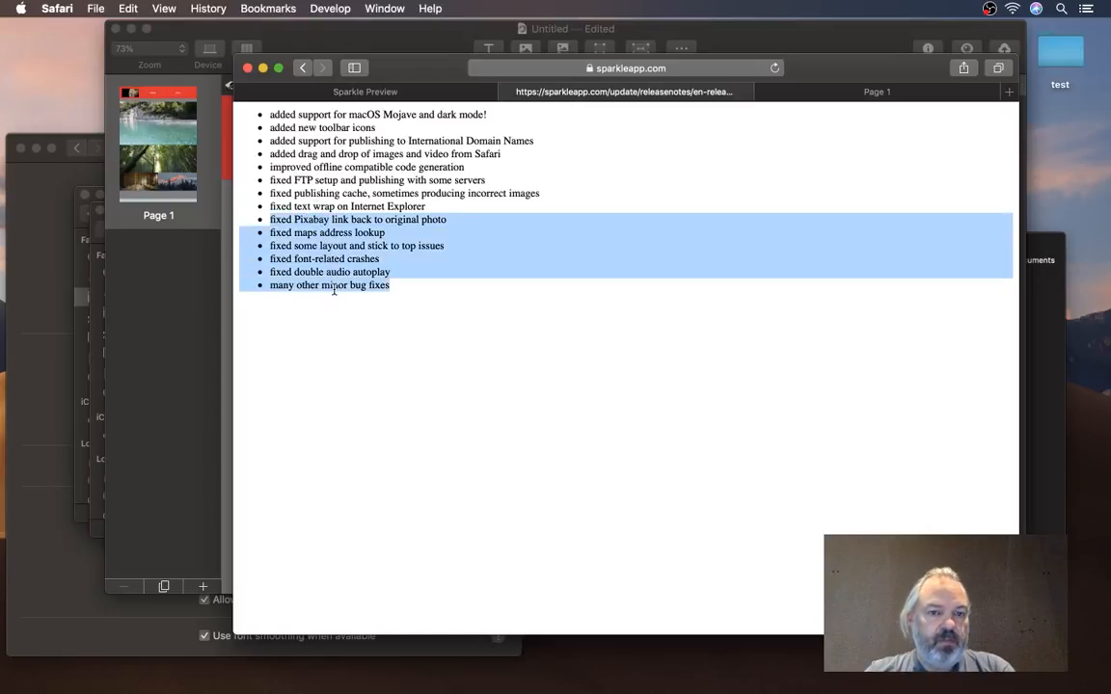
double_click(306, 232)
left_click_drag(305, 232, 366, 234)
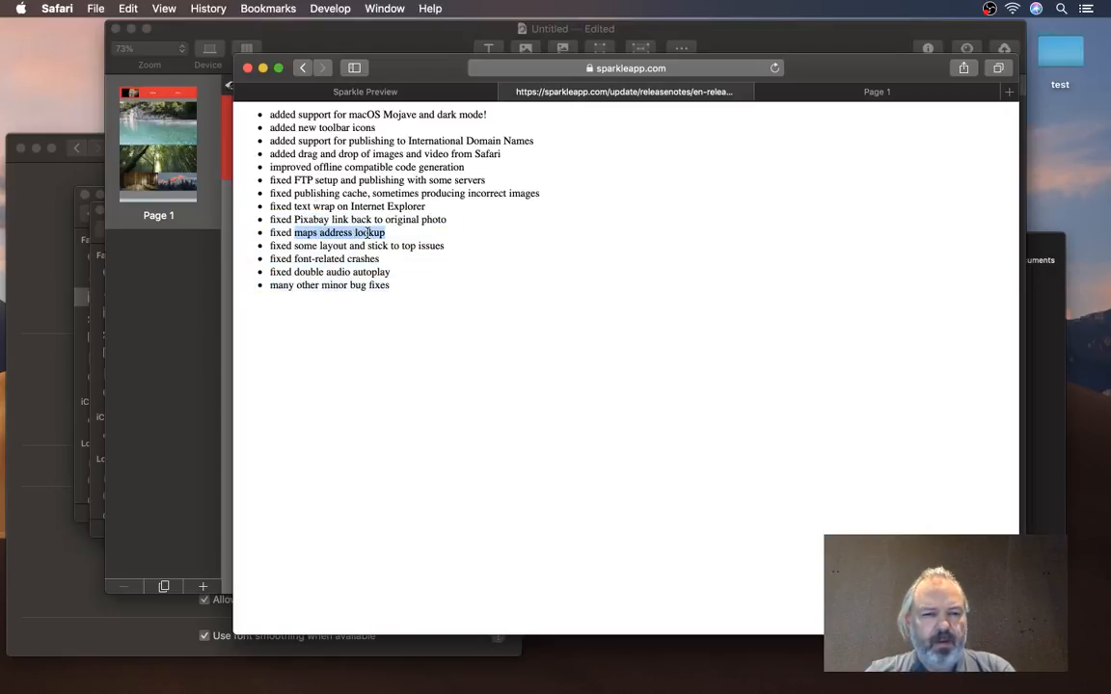
left_click(331, 238)
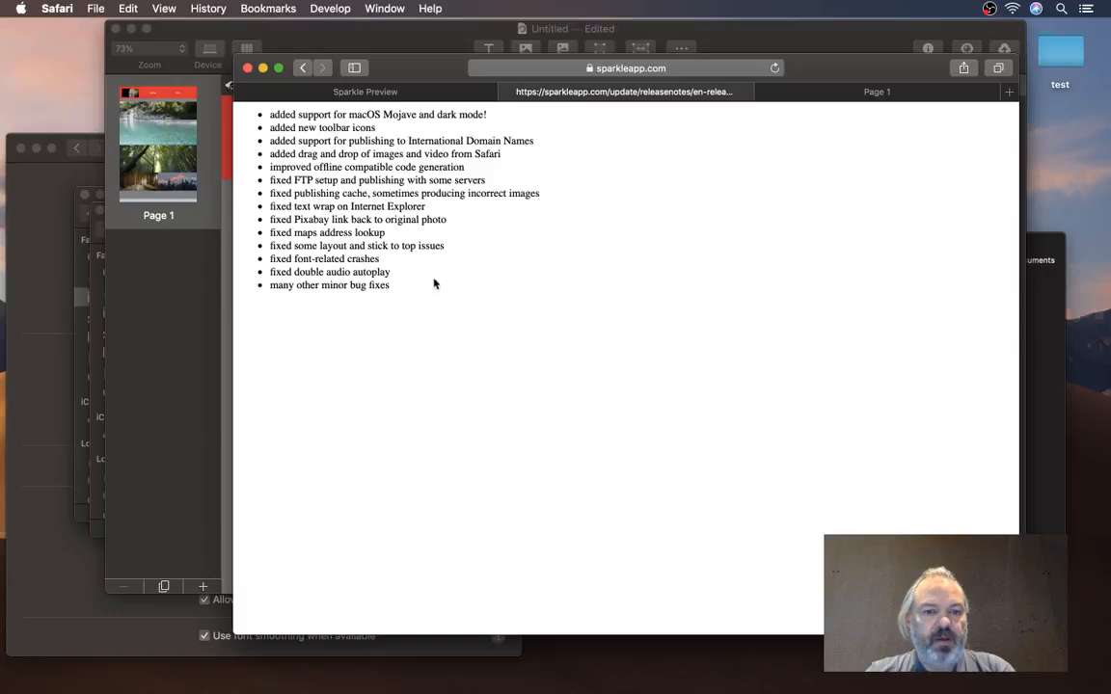
Switch to System Preferences and alternate the appearance between Light and Dark twice, ending on Dark
key("super+Tab")
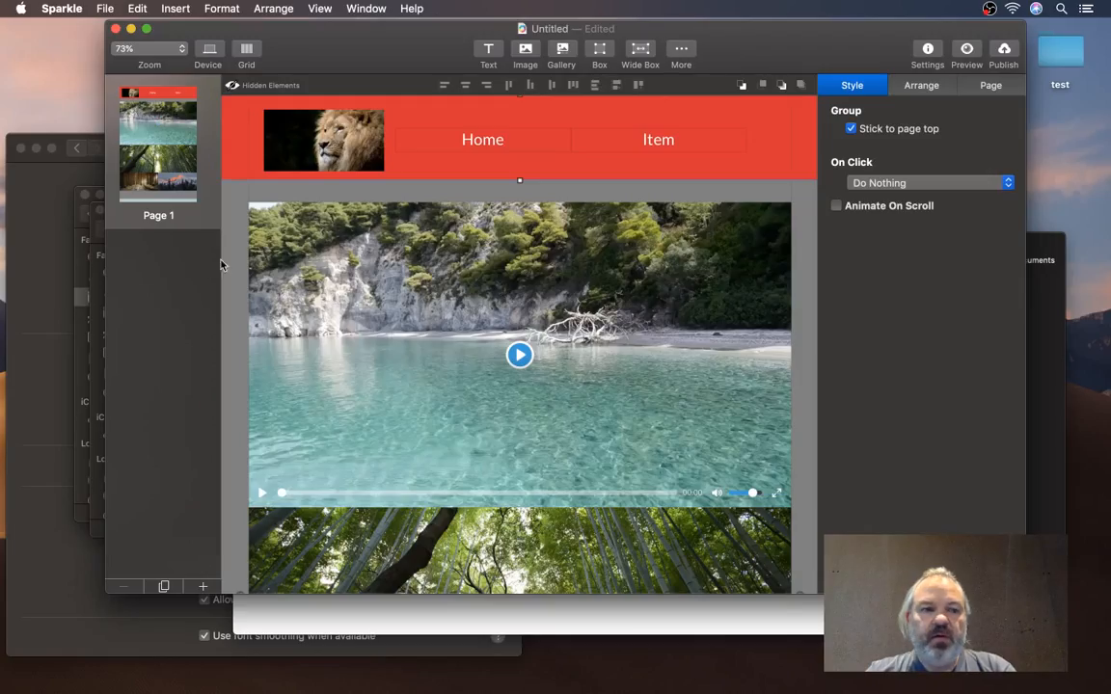
left_click(41, 206)
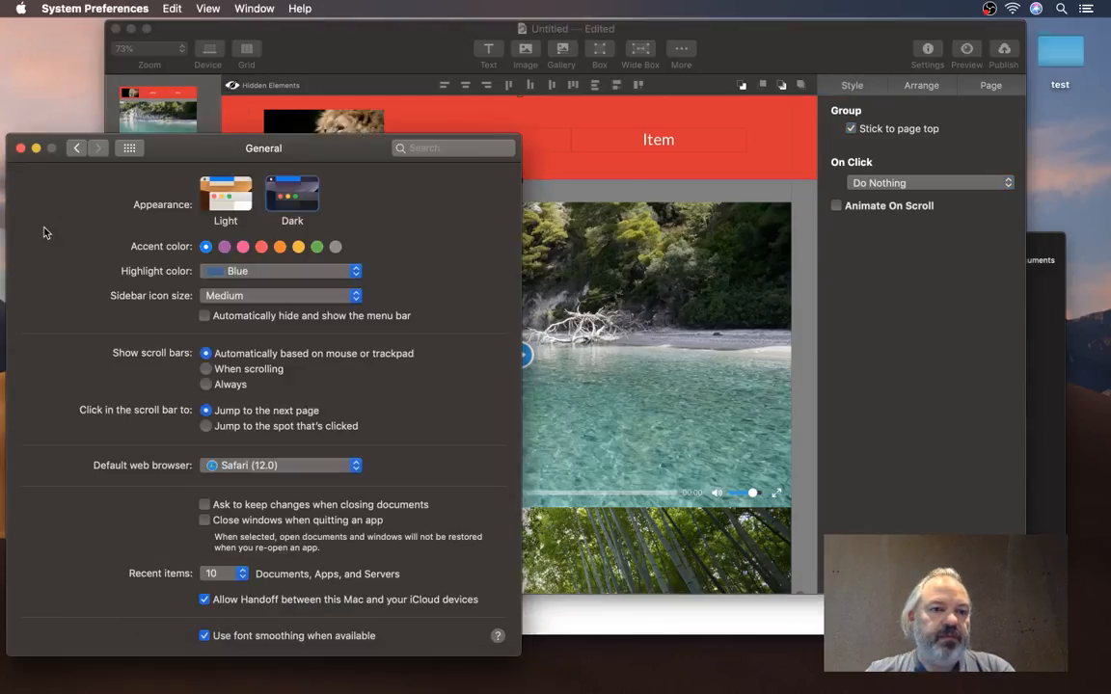
left_click(230, 189)
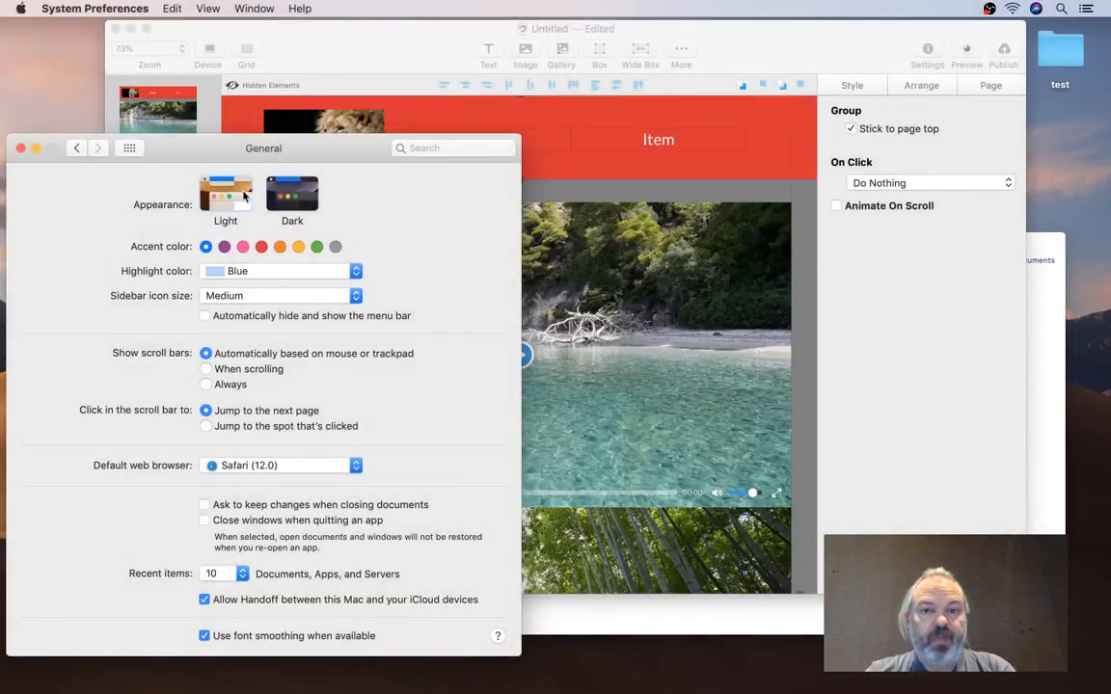
left_click(280, 201)
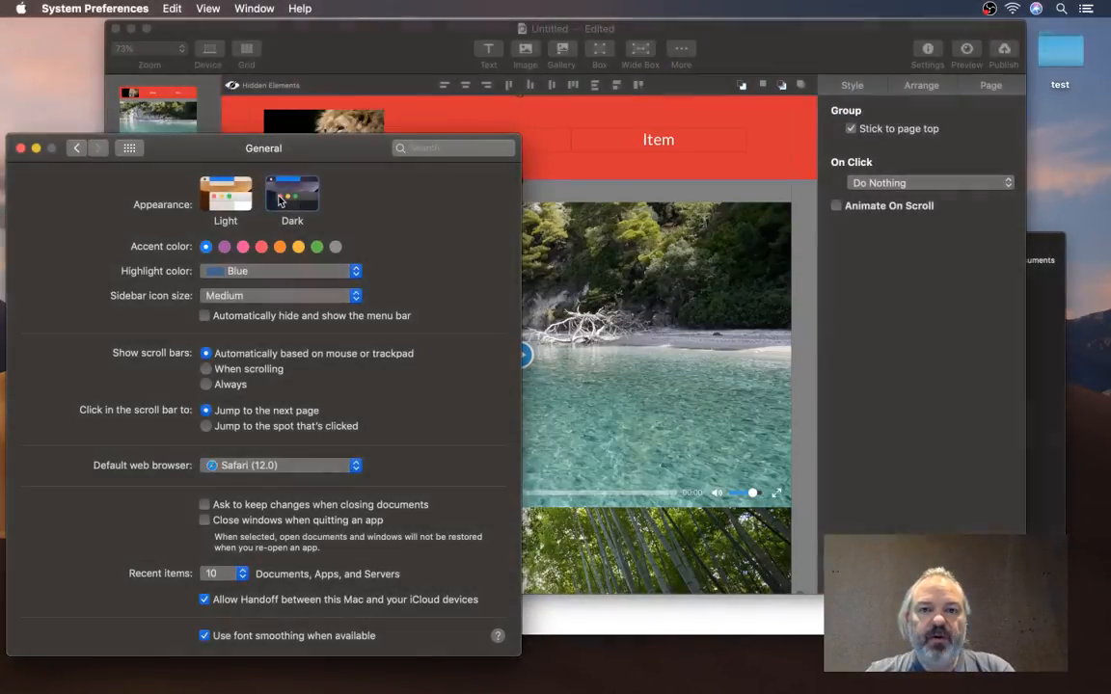
left_click(242, 201)
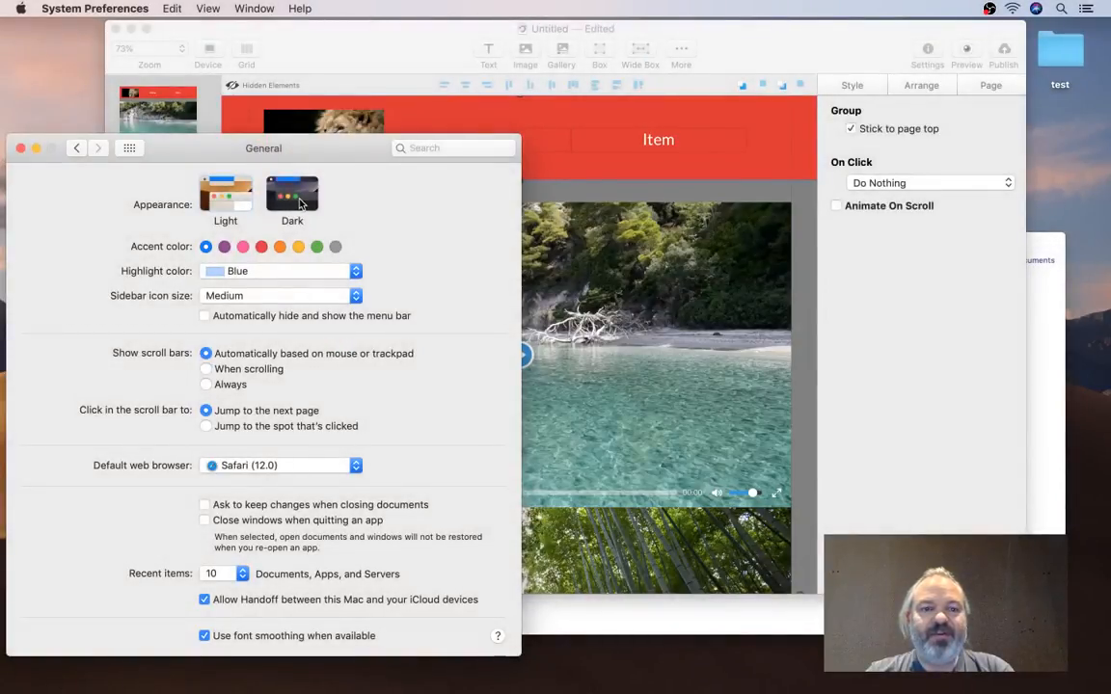
left_click(289, 200)
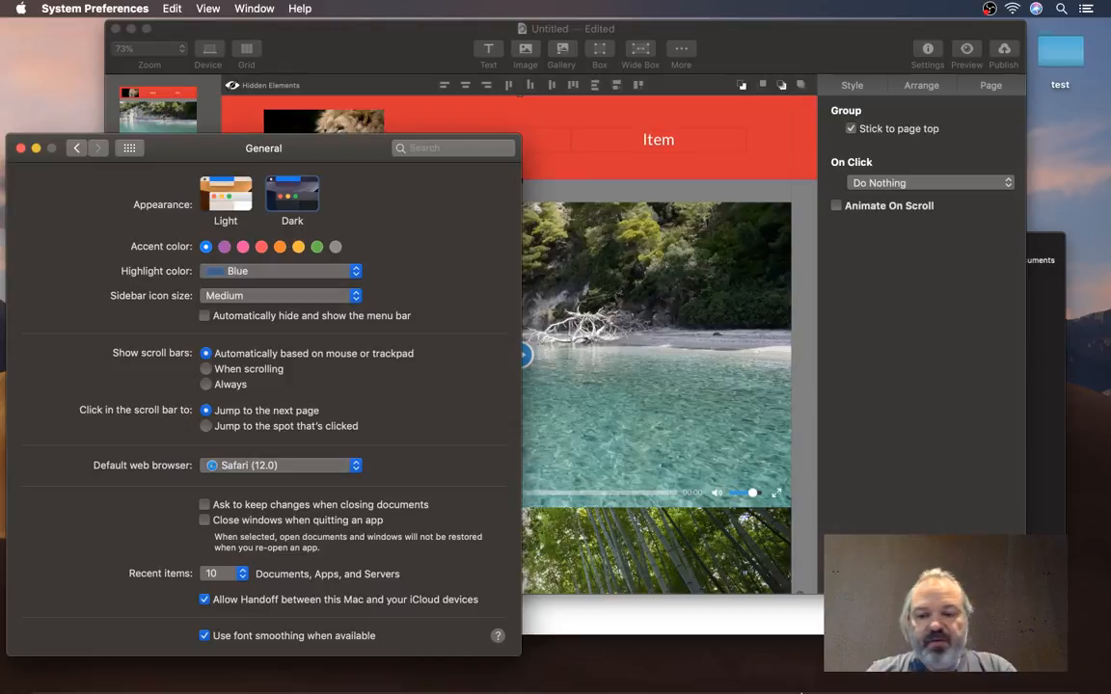
mouse_move(793, 686)
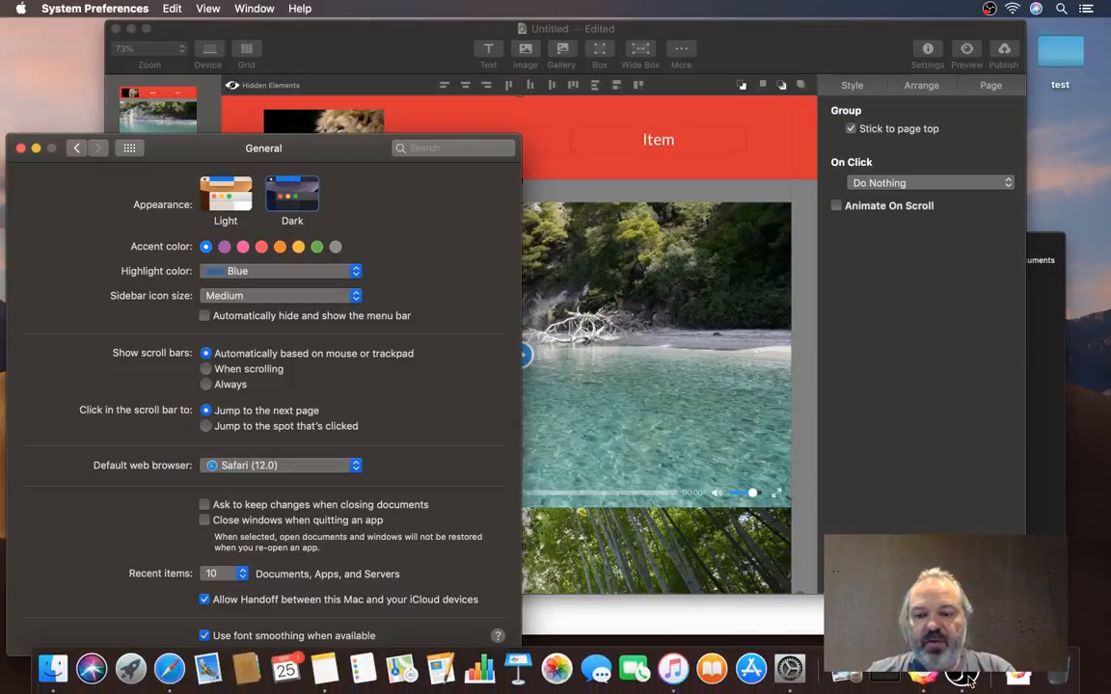